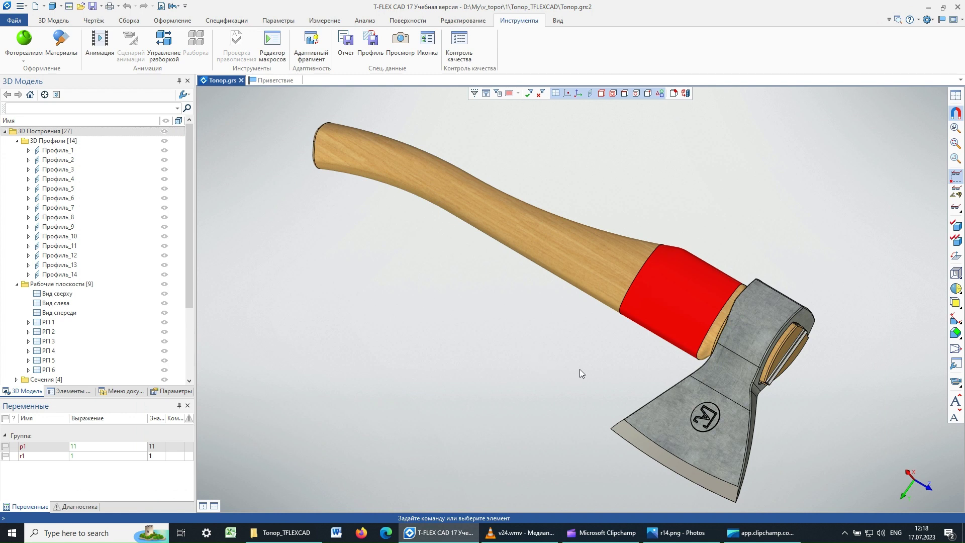
Reframe the axe model, then show its r14.png photorealistic render in Photos
mouse_move(580, 370)
right_down()
mouse_move(577, 336)
mouse_move(592, 347)
right_up()
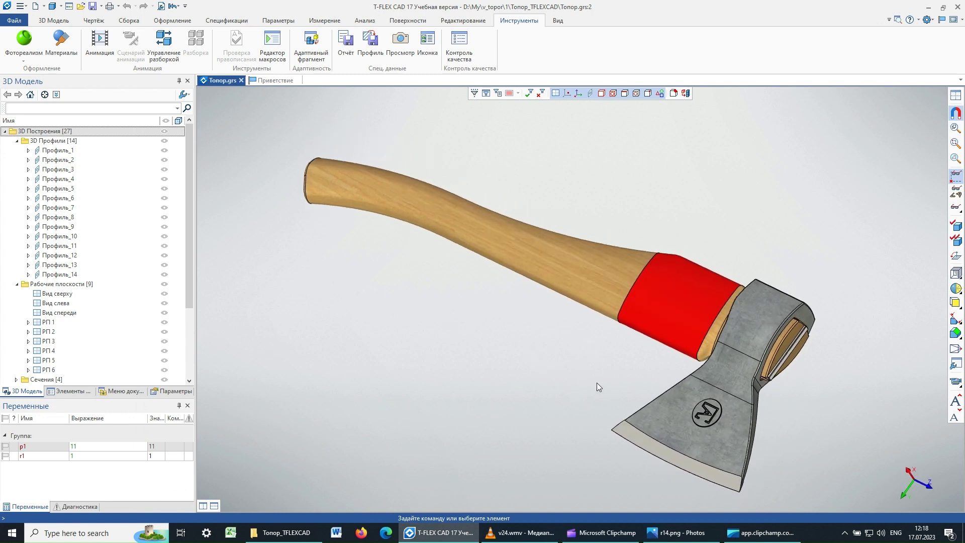
middle_drag(600, 358, 582, 317)
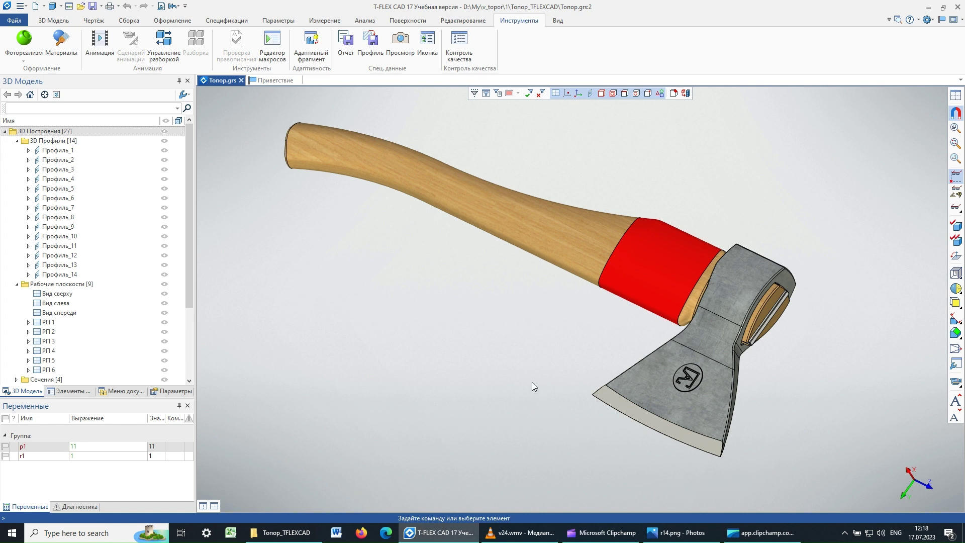
click(679, 533)
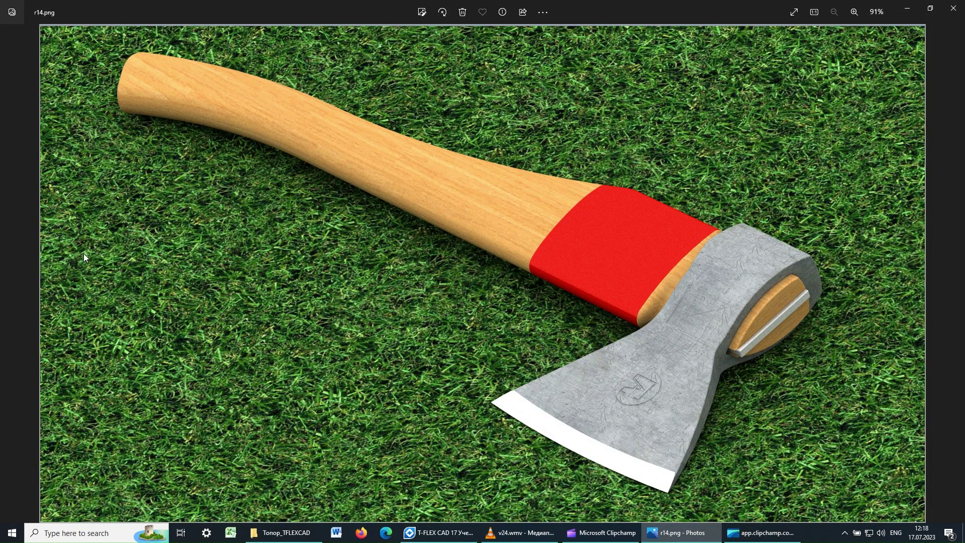
Compare renders r13 and r14, play and pause v24.wmv in VLC, then minimise both windows
click(10, 273)
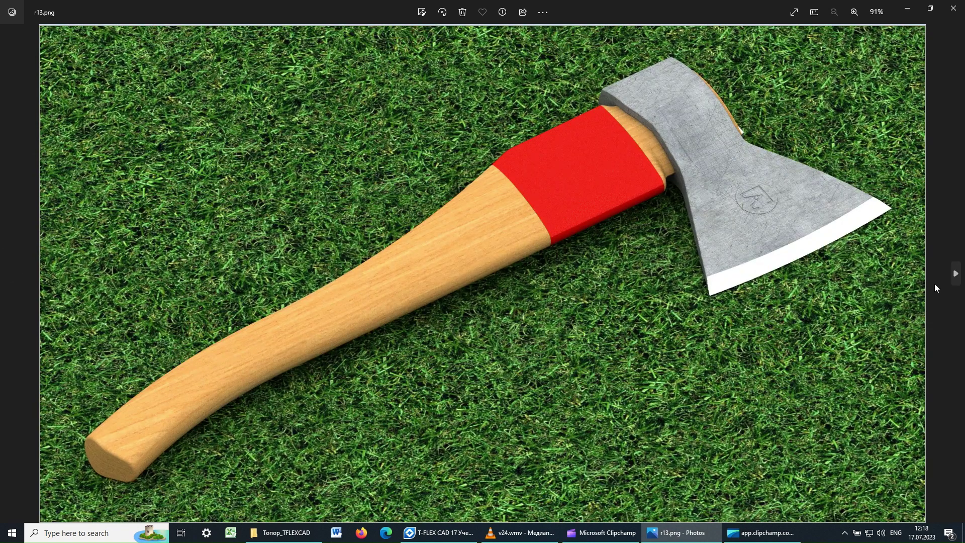
click(955, 277)
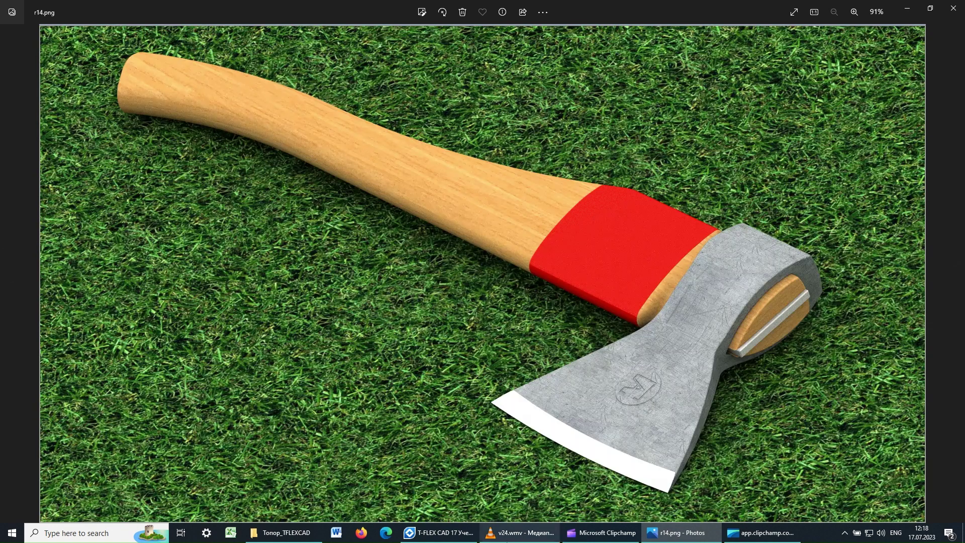
click(517, 533)
click(389, 285)
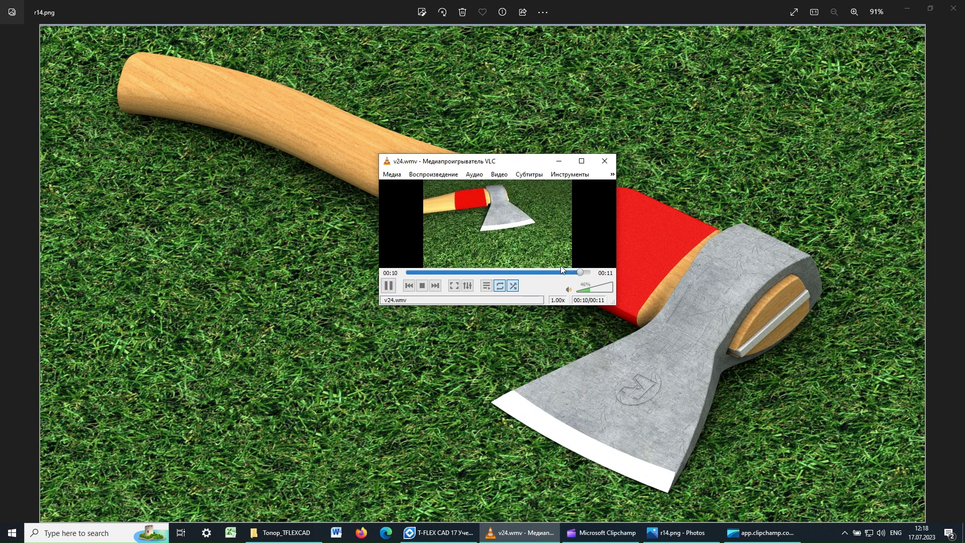
click(386, 288)
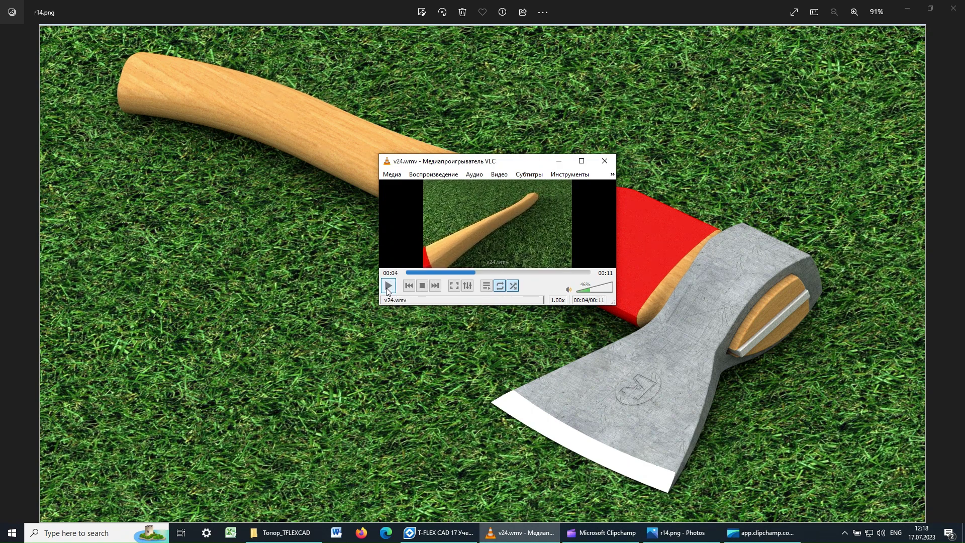
click(559, 161)
click(908, 9)
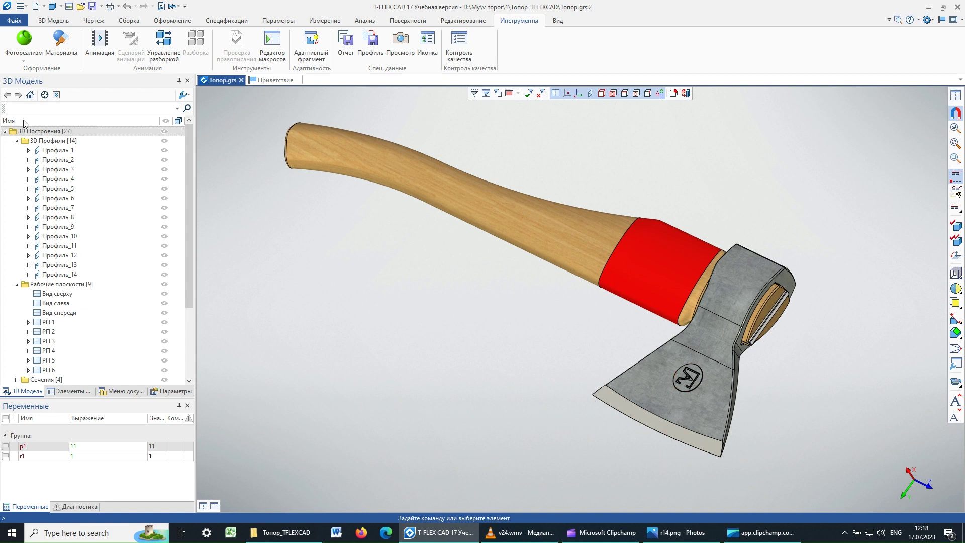
Collapse 3D Профили and Рабочие плоскости, then highlight the Клин, Топорище, Лезвие and Оплетка bodies
click(17, 141)
click(18, 150)
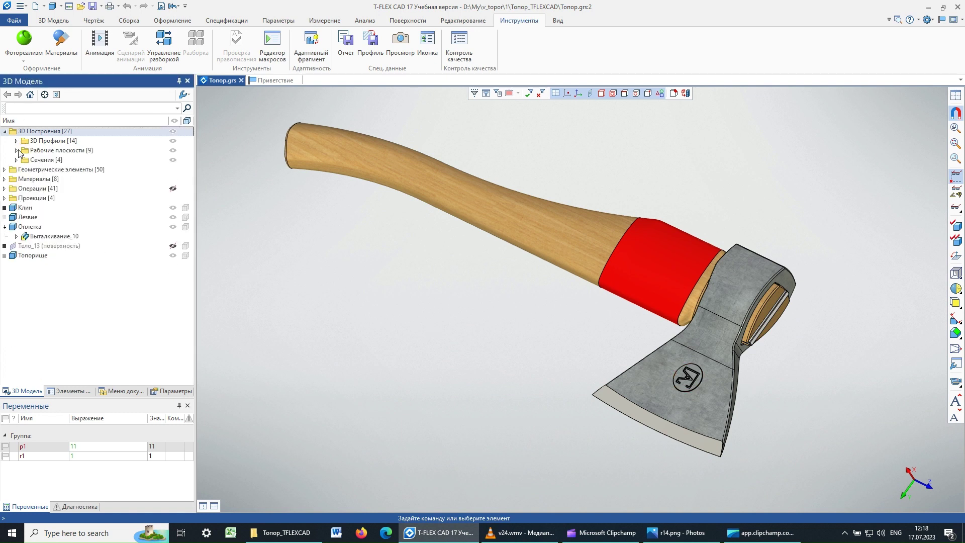
middle_drag(626, 352, 631, 320)
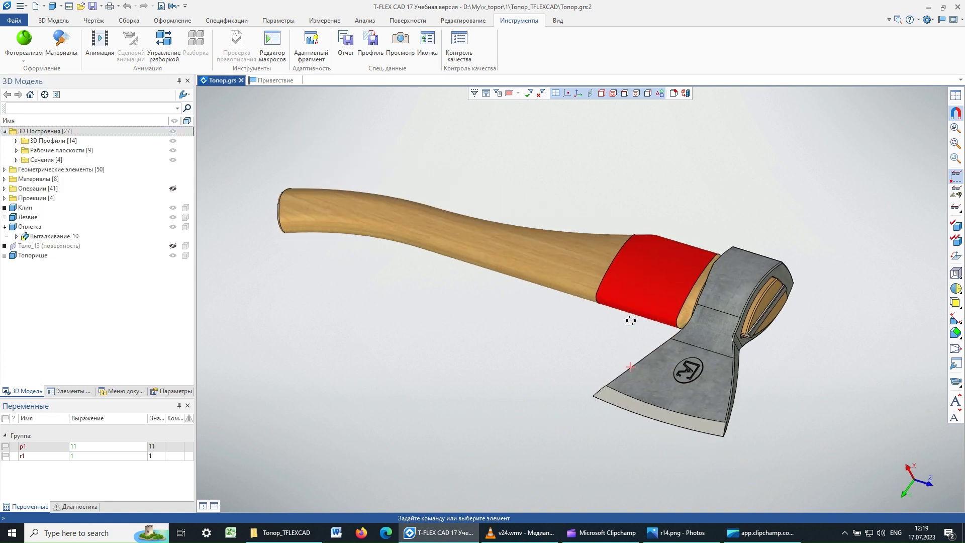
click(24, 208)
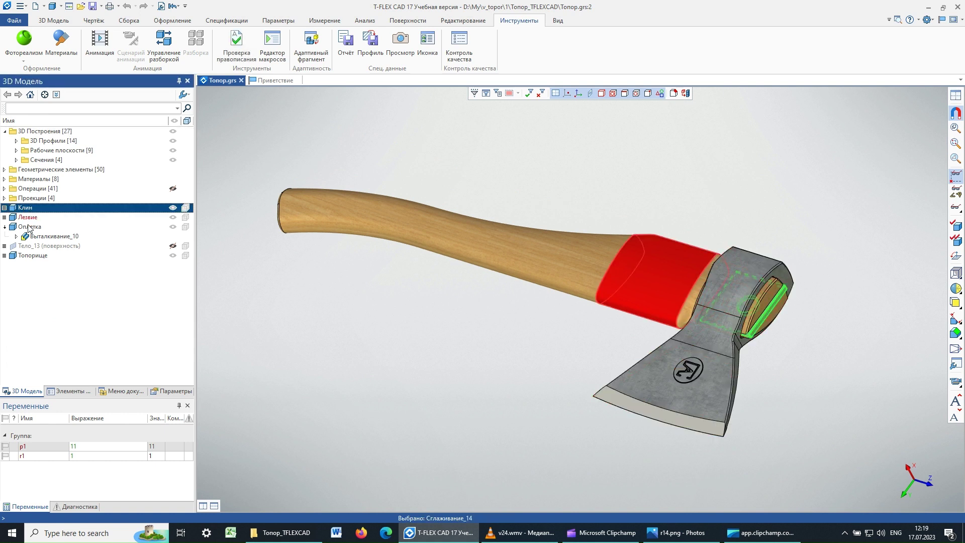
click(31, 255)
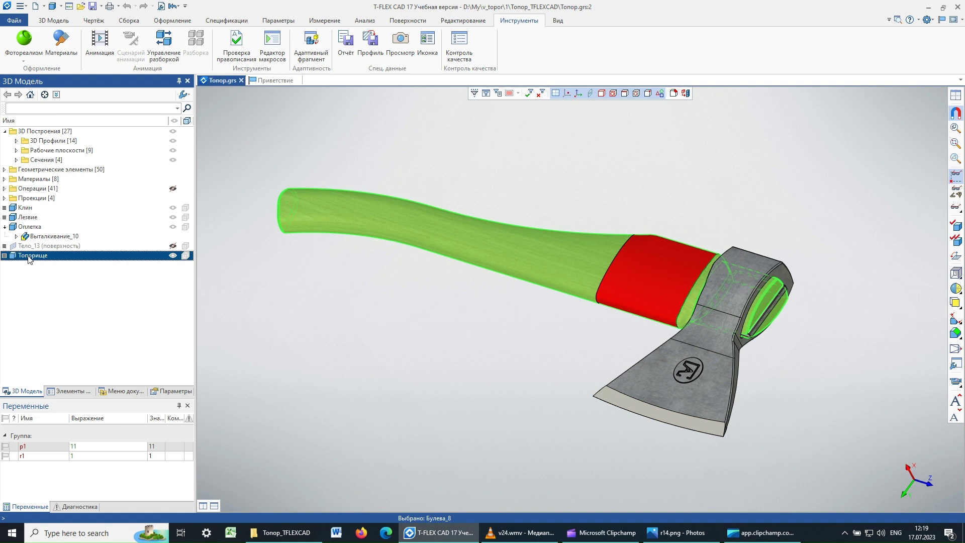
click(25, 218)
click(23, 209)
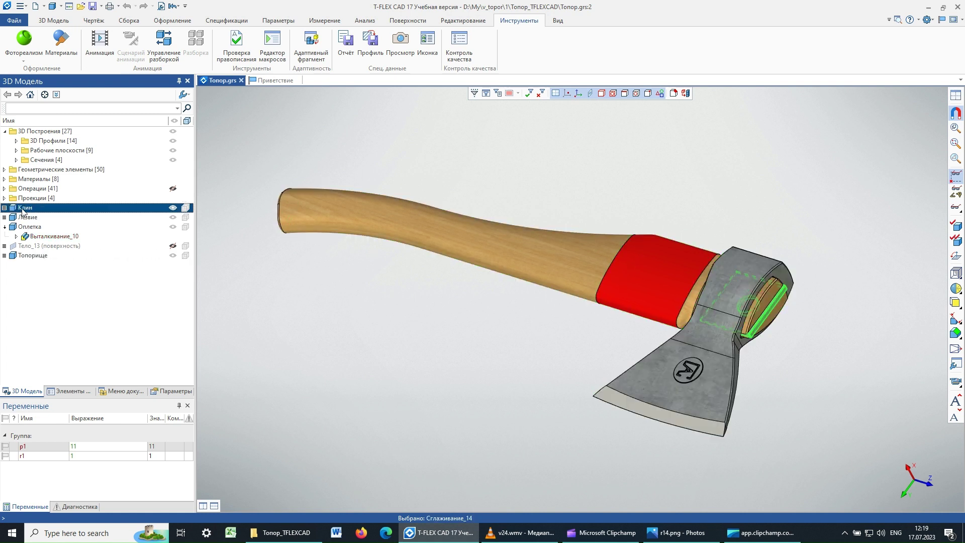
click(28, 229)
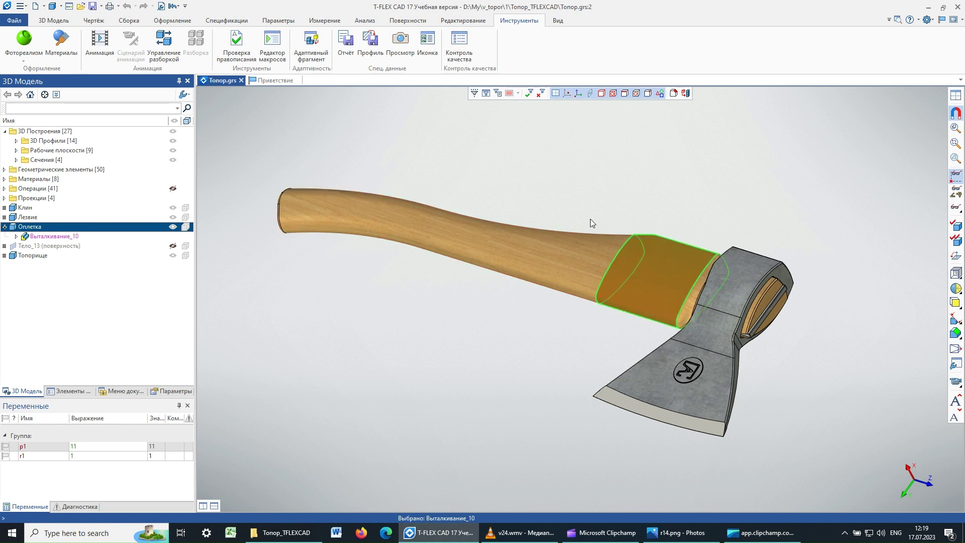
Zoom in close on the axe head and select the Клин wedge, briefly checking the Вид tab
mouse_move(590, 219)
right_down()
mouse_move(674, 209)
mouse_move(680, 229)
right_up()
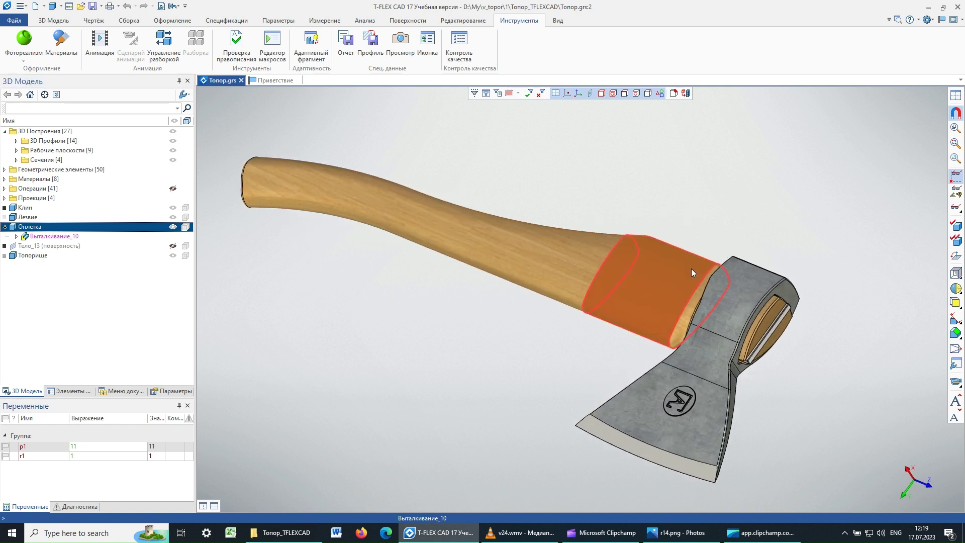
scroll(691, 268, up, 2)
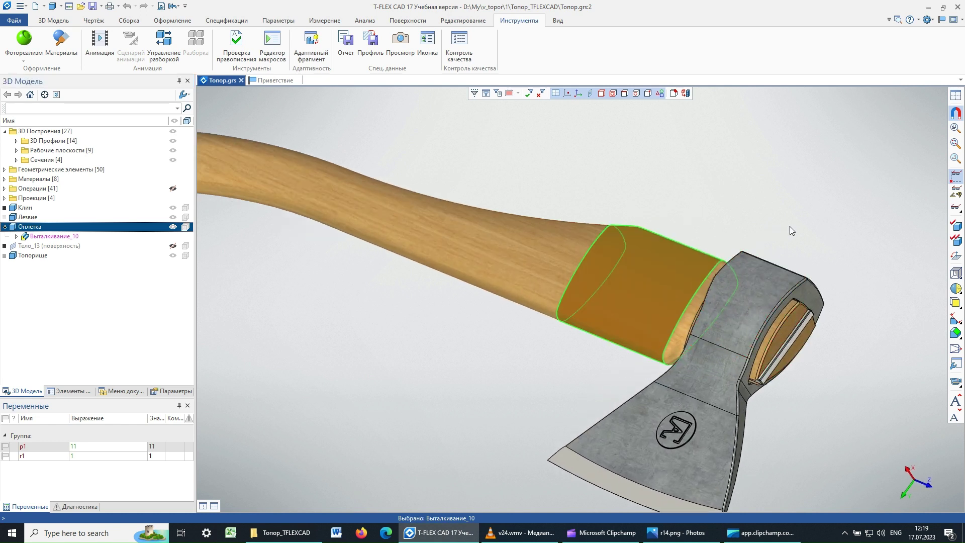
middle_drag(789, 226, 716, 169)
click(802, 321)
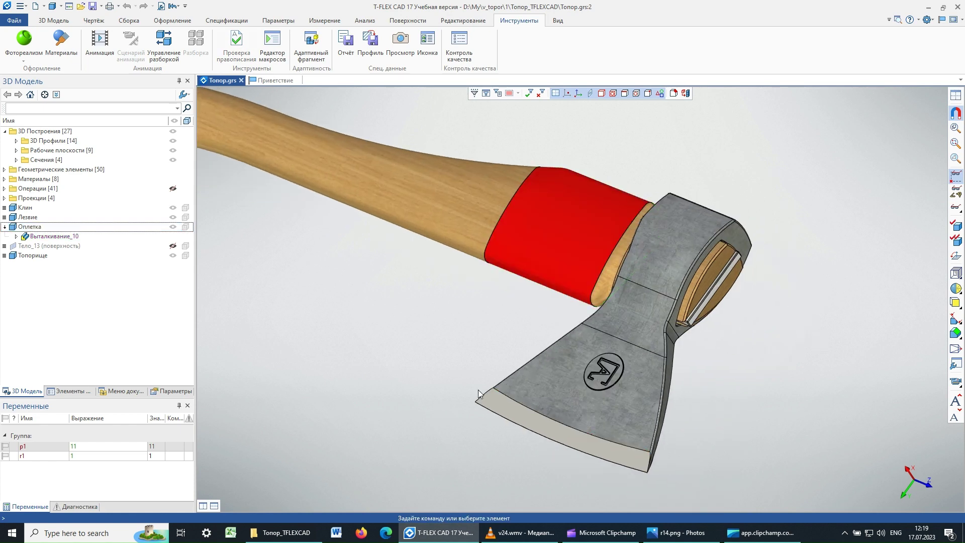
scroll(775, 397, down, 2)
scroll(735, 309, down, 2)
scroll(748, 307, up, 5)
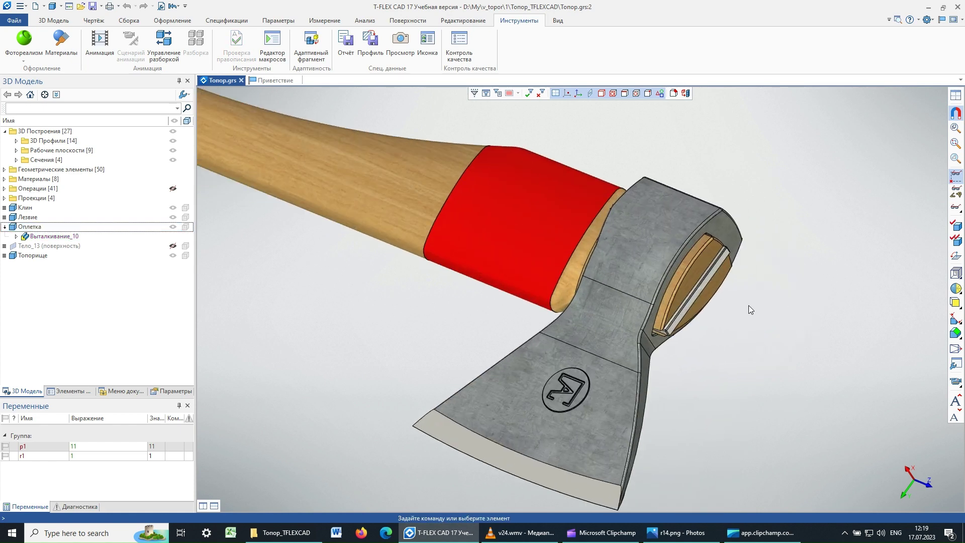
scroll(749, 306, up, 2)
scroll(699, 300, up, 2)
scroll(792, 365, up, 2)
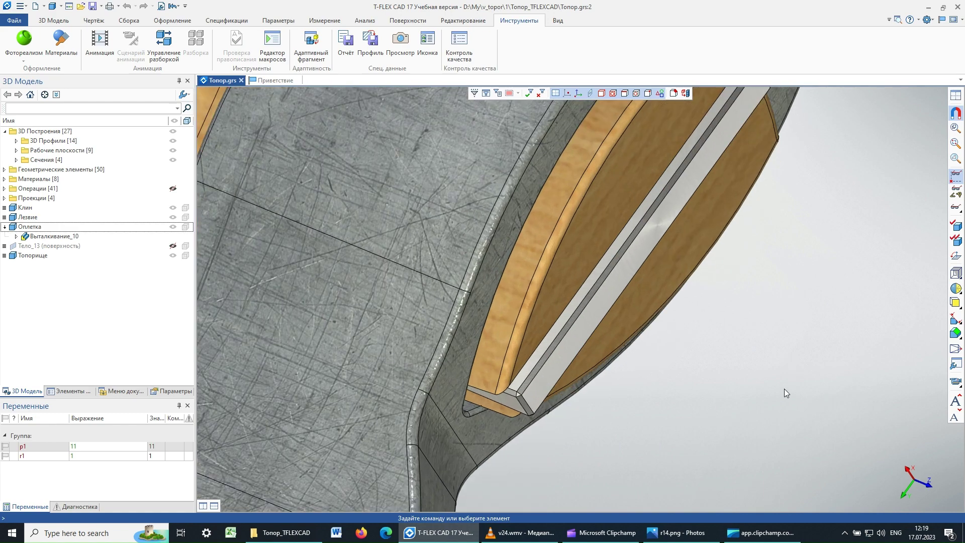
scroll(754, 355, down, 1)
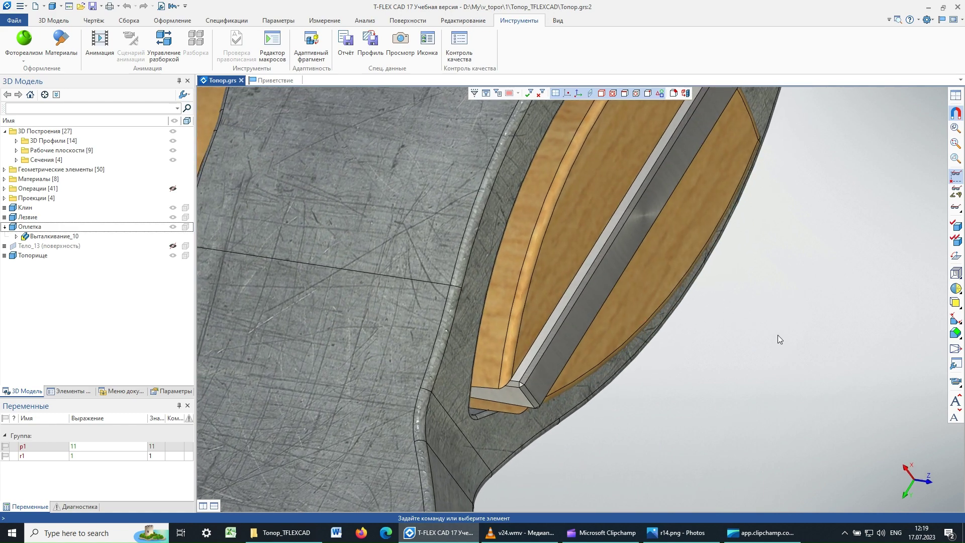
scroll(773, 339, down, 1)
scroll(774, 339, down, 1)
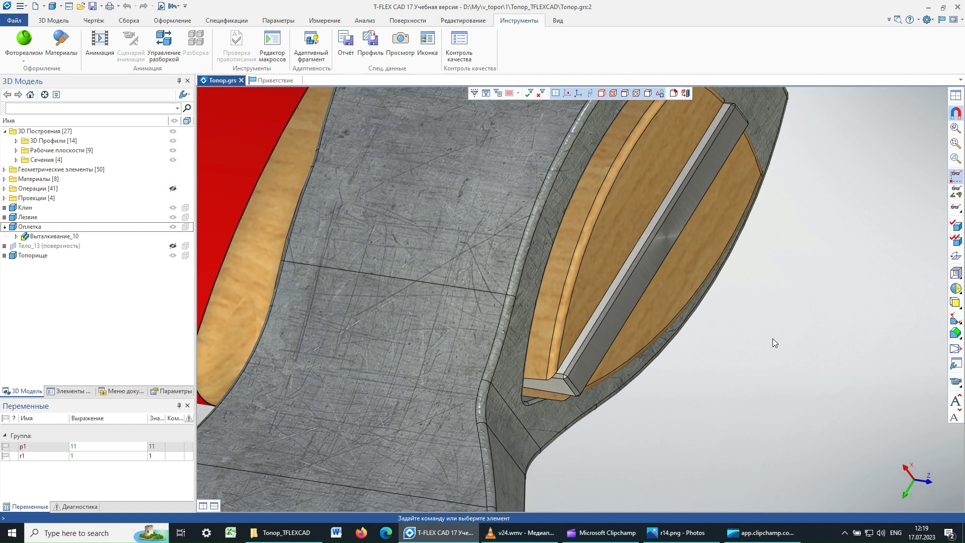
click(26, 208)
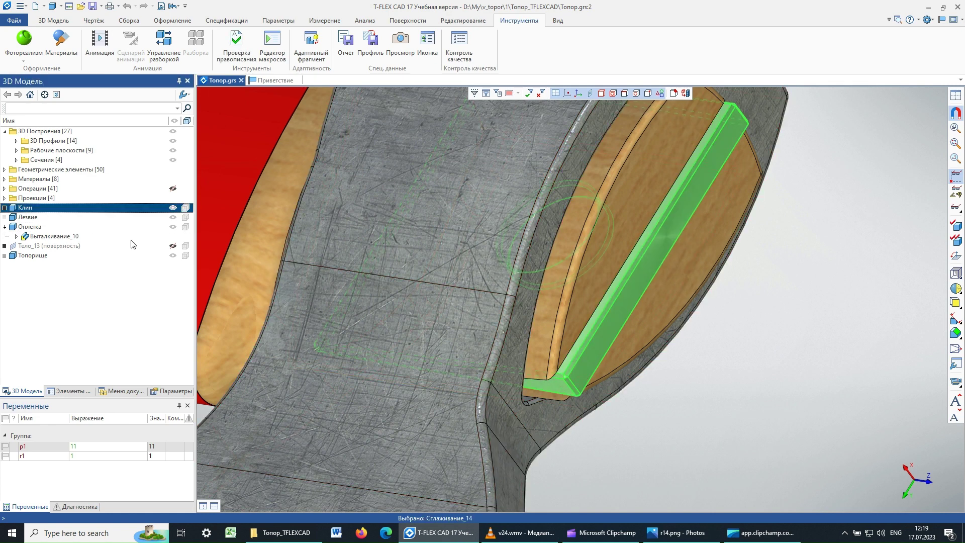
click(557, 20)
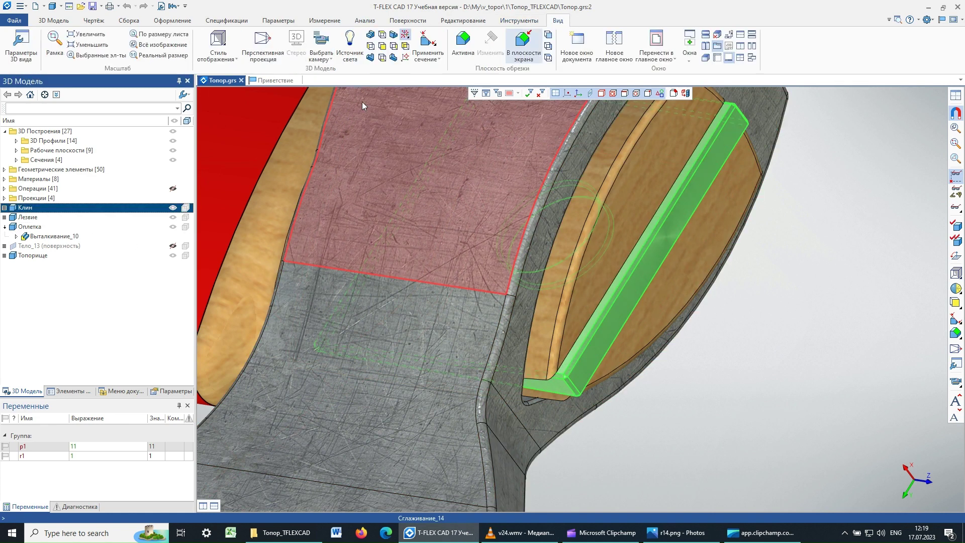
click(525, 21)
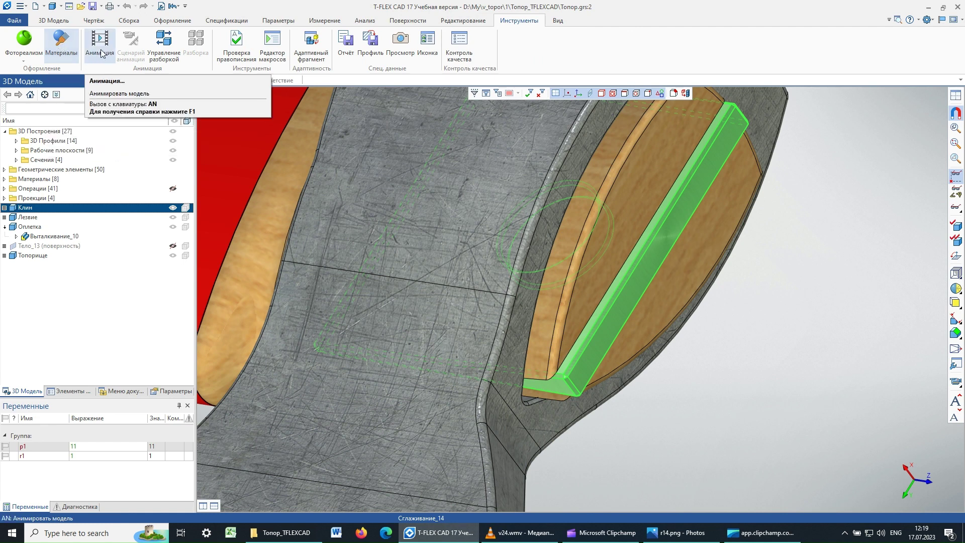
Apply Сталь матовая from the Материалы library's Металлы › Сталь group to the Клин wedge
click(56, 40)
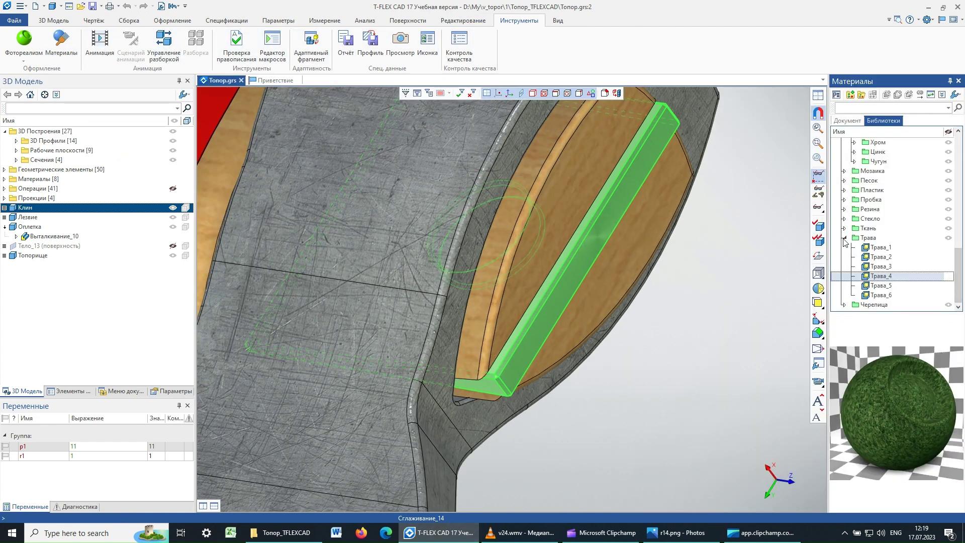
click(845, 241)
scroll(847, 181, up, 5)
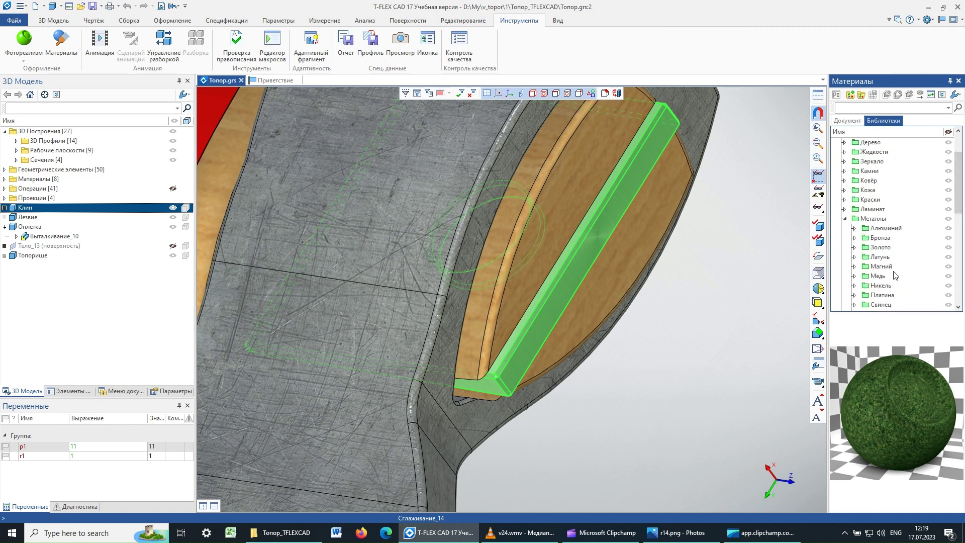
click(846, 219)
scroll(850, 216, up, 2)
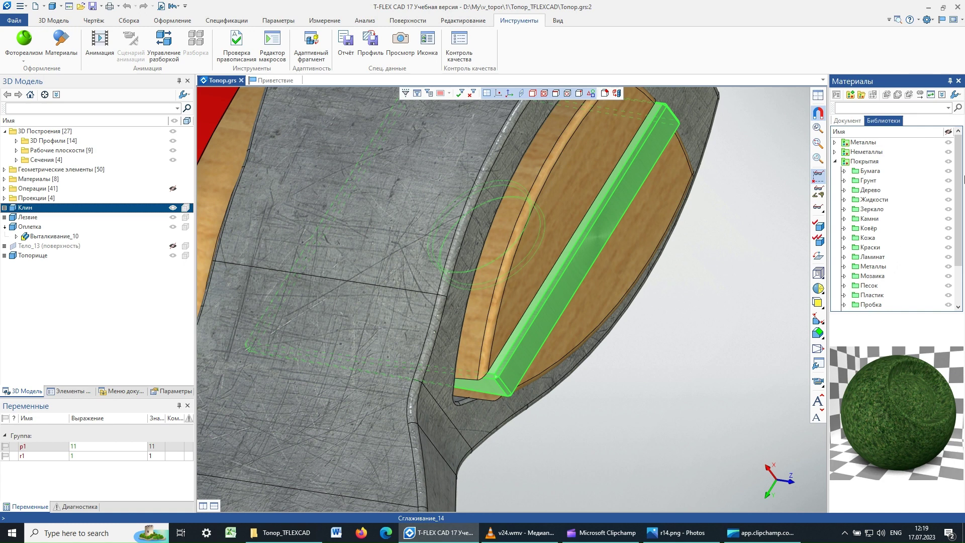
scroll(937, 182, down, 2)
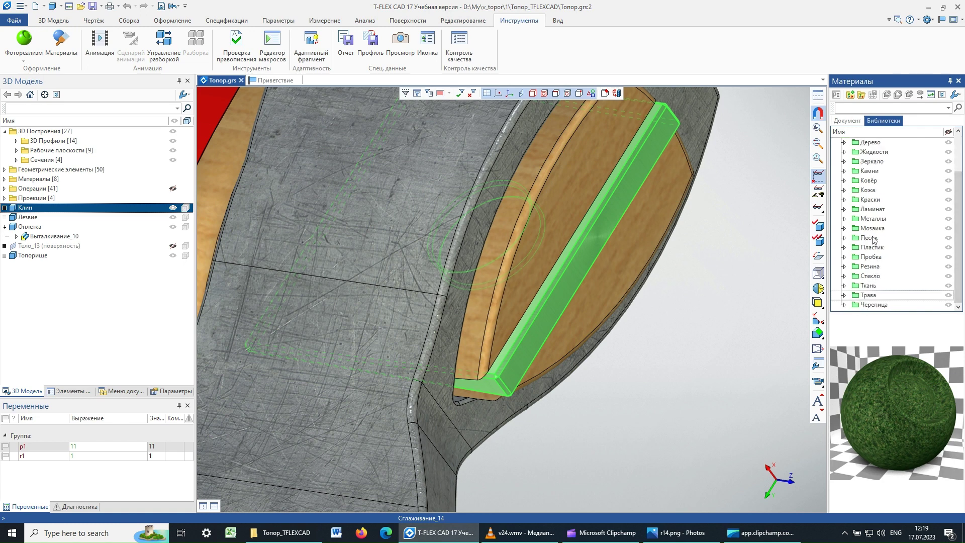
click(845, 219)
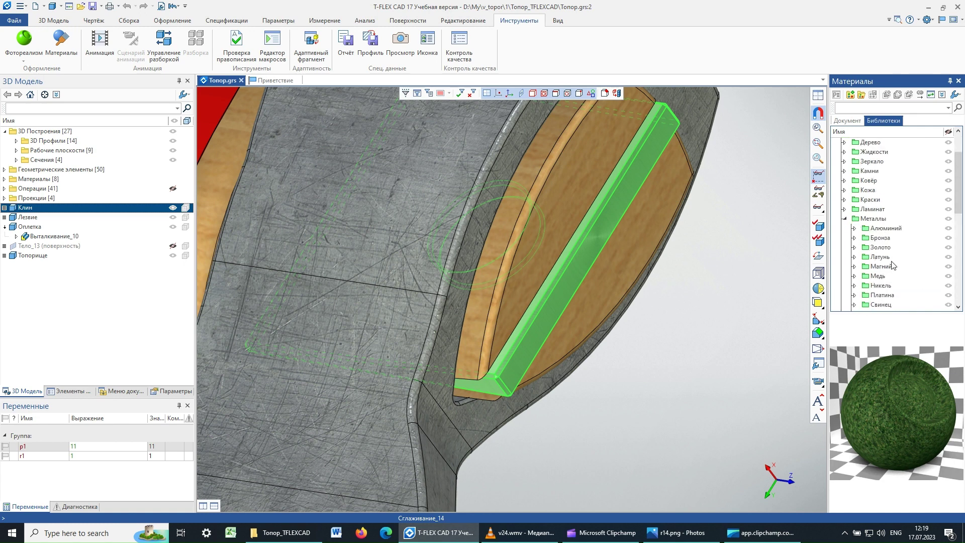
scroll(895, 295, down, 3)
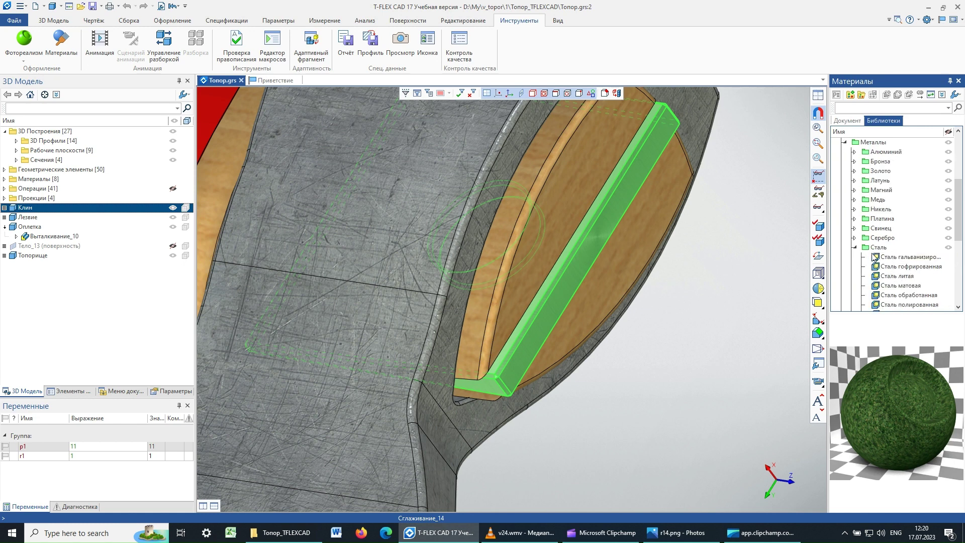
scroll(905, 249, down, 2)
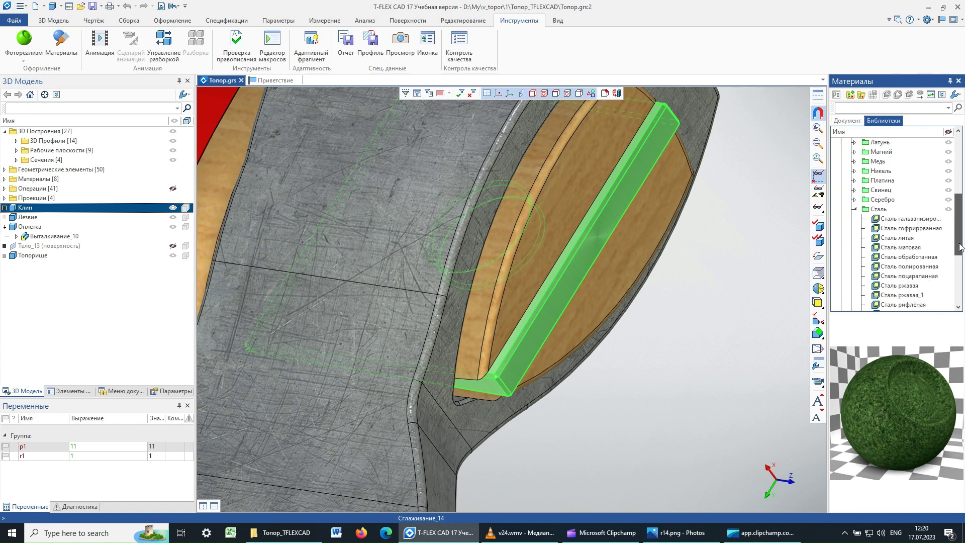
click(905, 247)
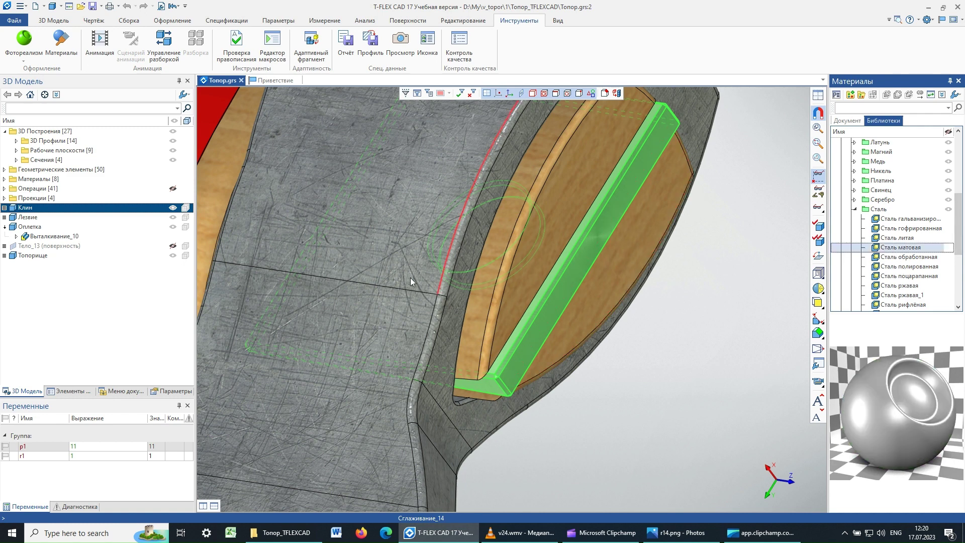
right_click(899, 252)
click(904, 256)
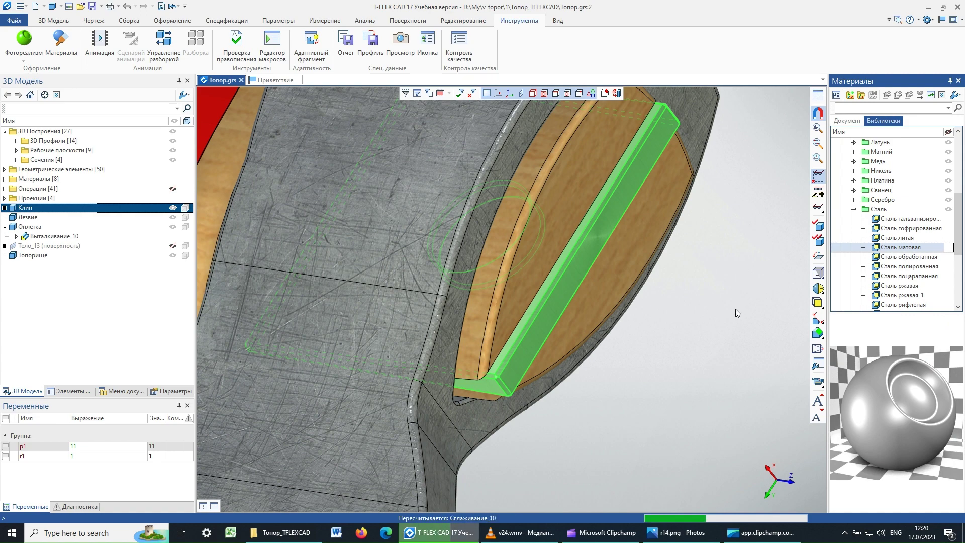
Zoom out, centre the axe head, and close the Материалы library panel
scroll(542, 336, up, 2)
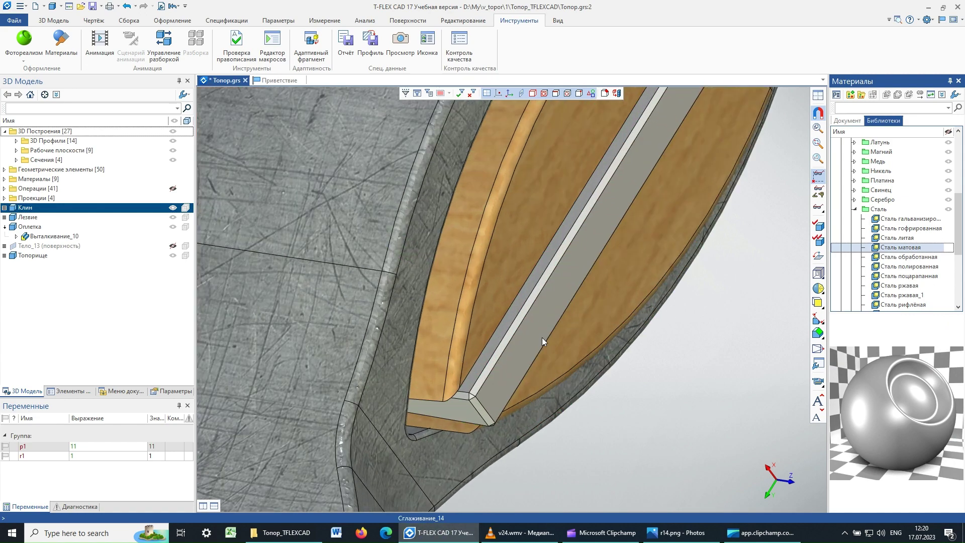
scroll(542, 336, down, 2)
scroll(541, 335, down, 2)
scroll(541, 335, down, 1)
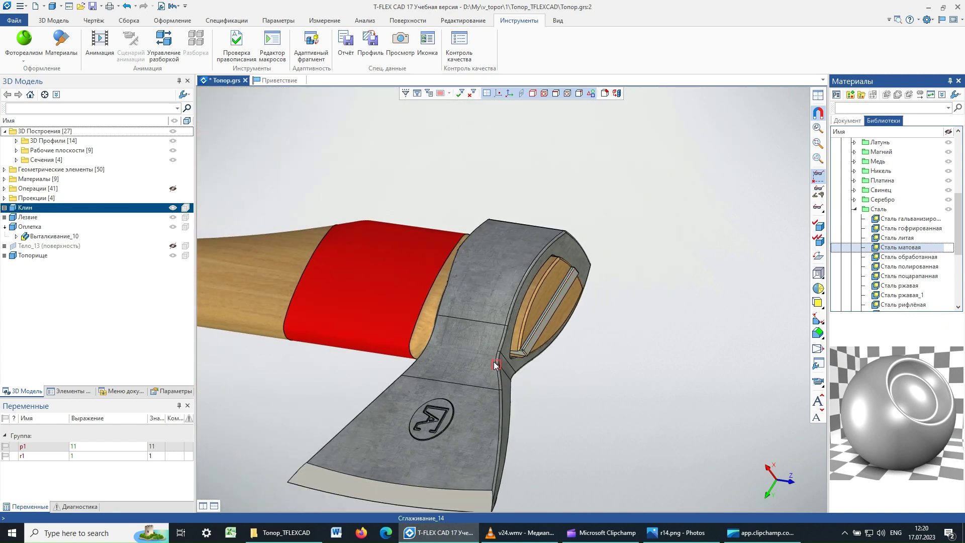
mouse_move(337, 419)
middle_down()
mouse_move(534, 376)
mouse_move(507, 367)
middle_up()
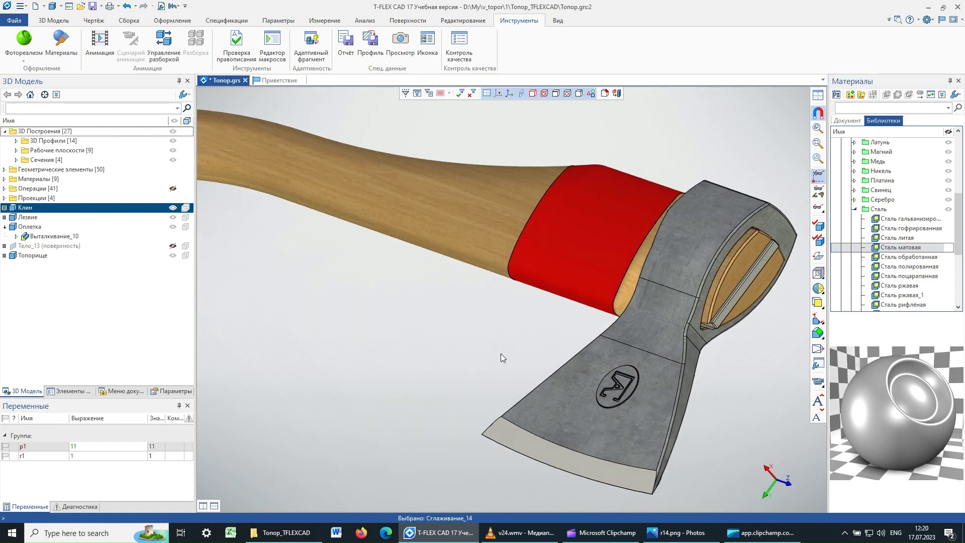
scroll(473, 346, down, 2)
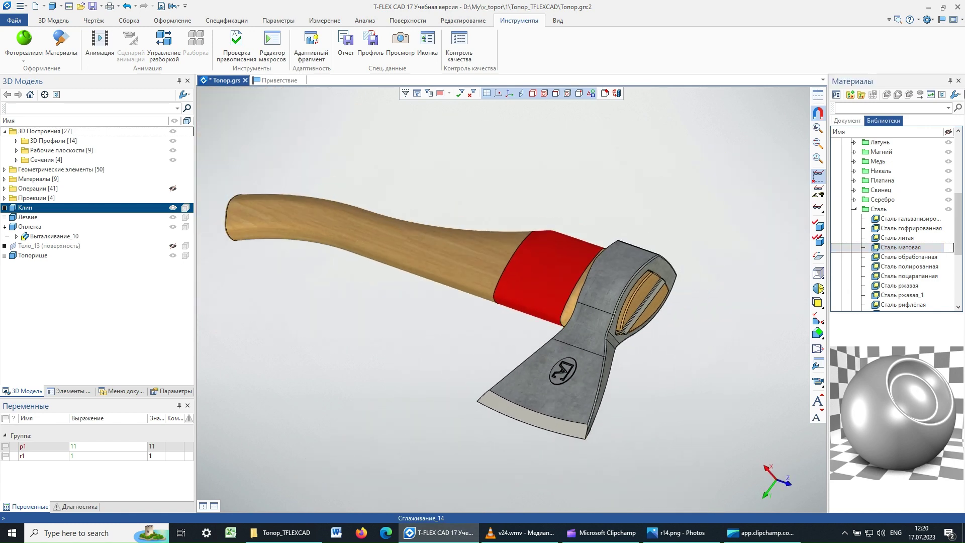
click(958, 81)
Orbit the axe around to a side view showing the handle's end cap
scroll(491, 343, up, 1)
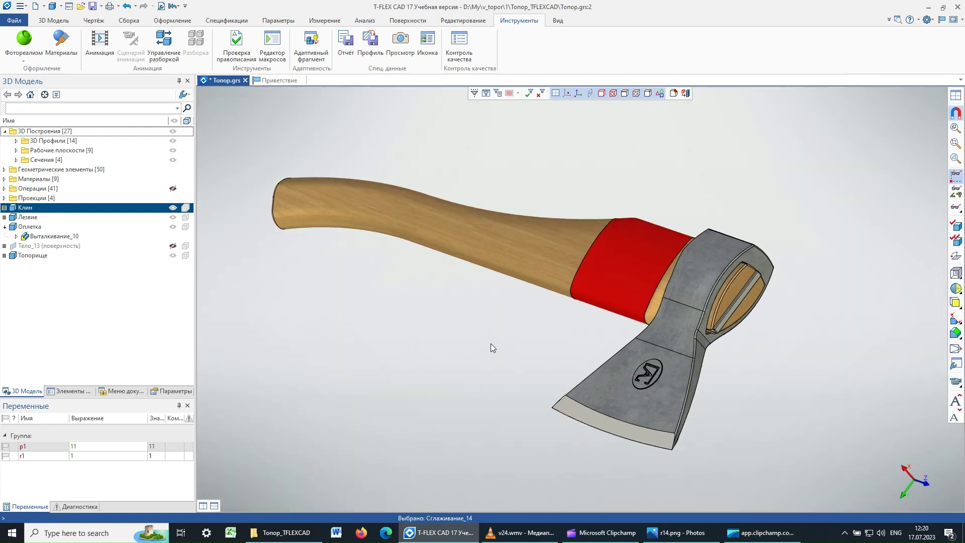
scroll(488, 337, up, 2)
mouse_move(487, 338)
middle_down()
mouse_move(545, 375)
mouse_move(502, 361)
middle_up()
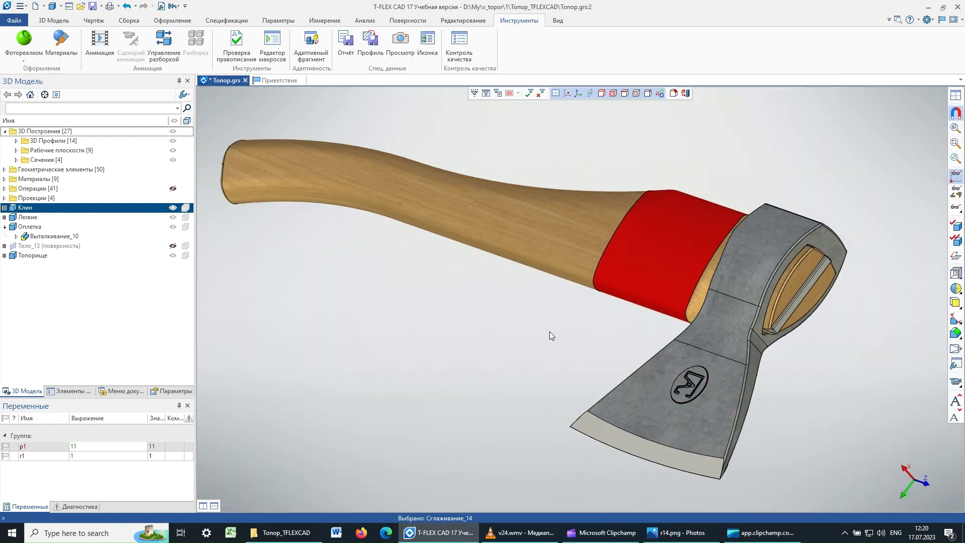
mouse_move(577, 341)
middle_down()
mouse_move(575, 348)
mouse_move(503, 352)
middle_up()
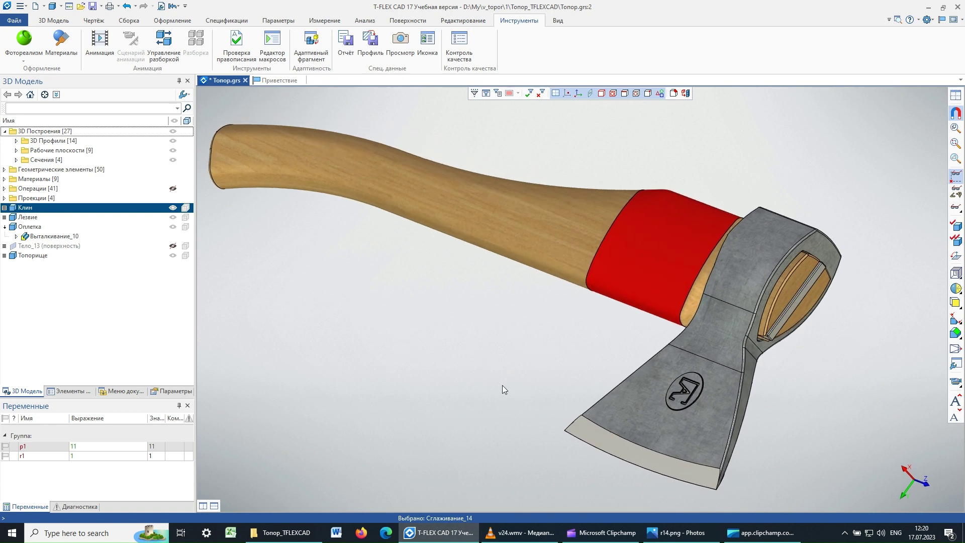
mouse_move(502, 385)
middle_down()
mouse_move(573, 352)
mouse_move(472, 372)
middle_up()
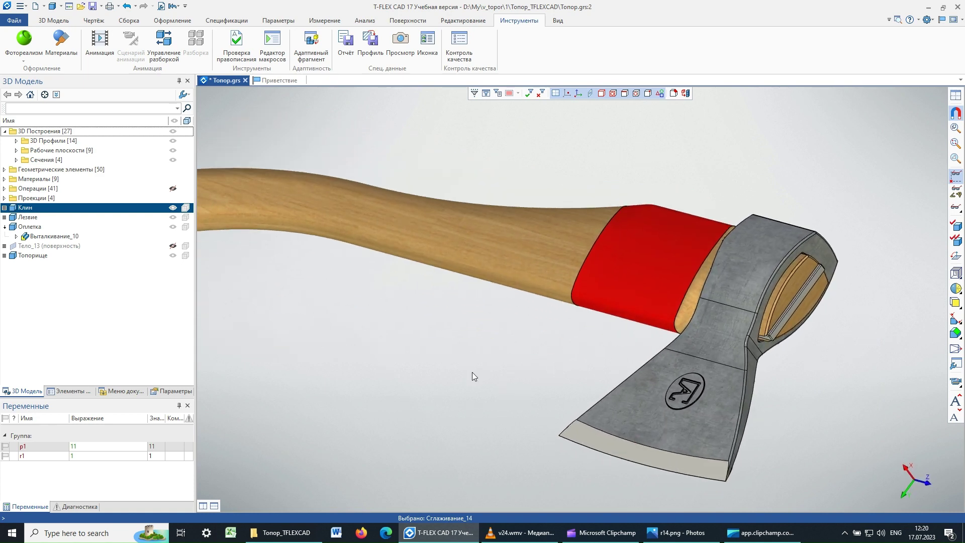
mouse_move(417, 354)
middle_down()
mouse_move(517, 334)
mouse_move(453, 352)
mouse_move(409, 378)
mouse_move(497, 287)
mouse_move(468, 185)
middle_up()
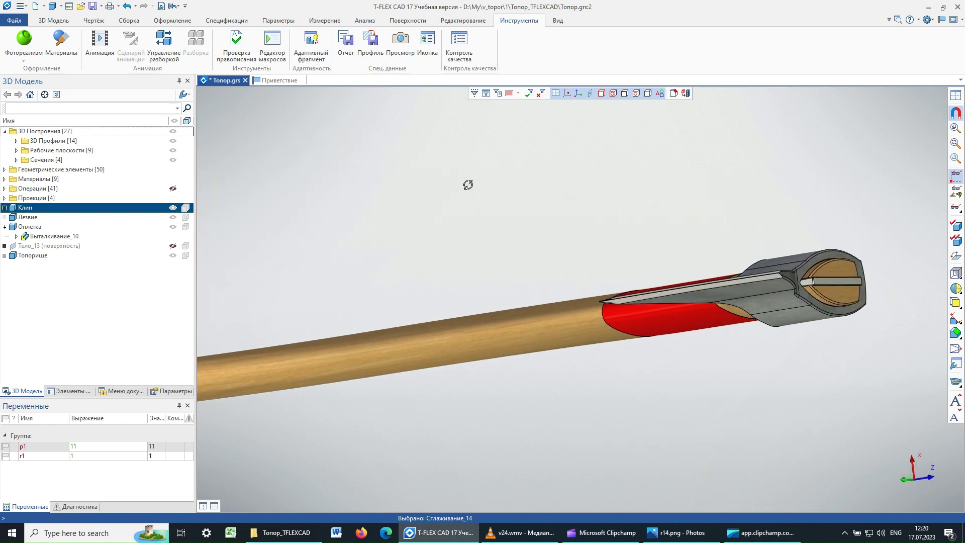
mouse_move(433, 222)
middle_down()
mouse_move(717, 218)
mouse_move(803, 256)
mouse_move(826, 287)
mouse_move(827, 228)
middle_up()
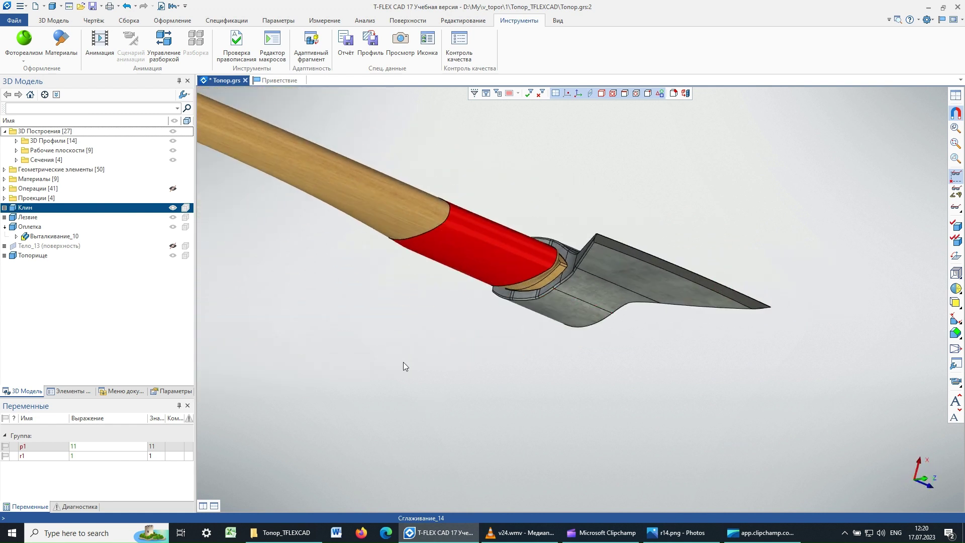
mouse_move(419, 317)
middle_down()
mouse_move(525, 341)
mouse_move(605, 409)
mouse_move(616, 400)
middle_up()
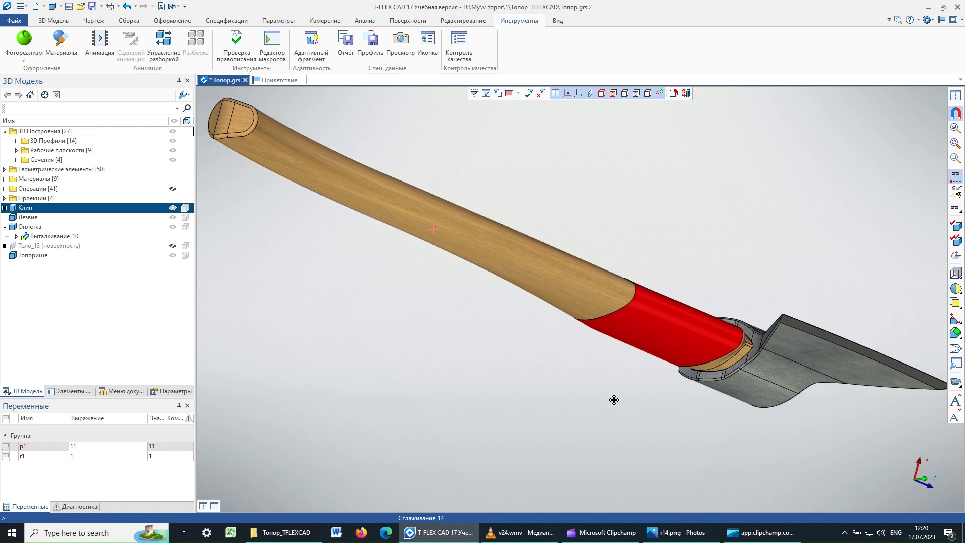
scroll(472, 354, up, 2)
scroll(466, 353, down, 3)
scroll(466, 353, down, 1)
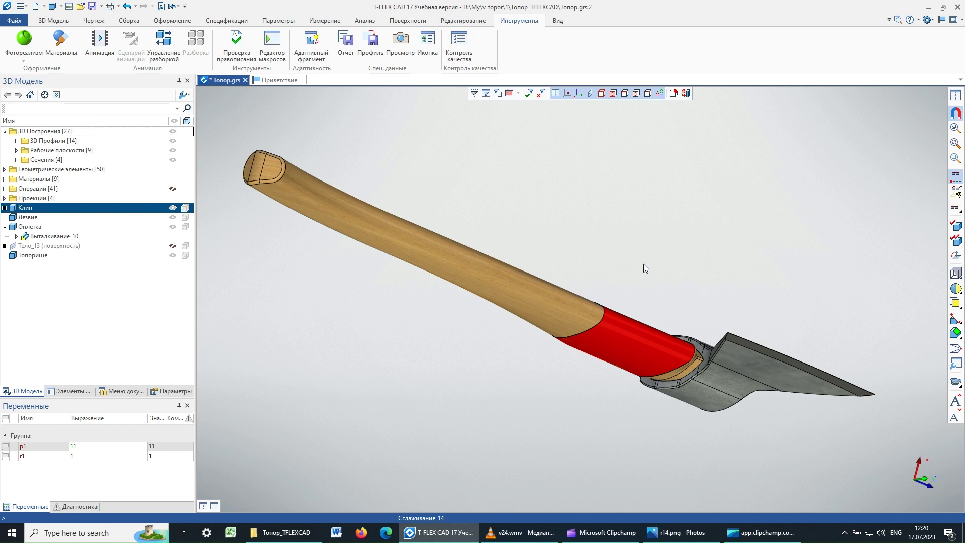
Start the Плоскость working-plane command from the 3D Модель tab
click(49, 23)
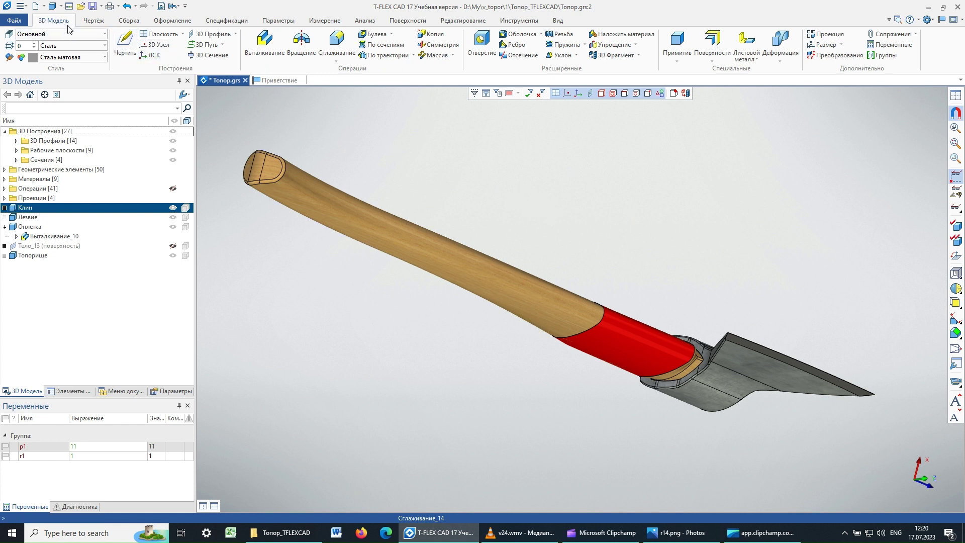
click(161, 35)
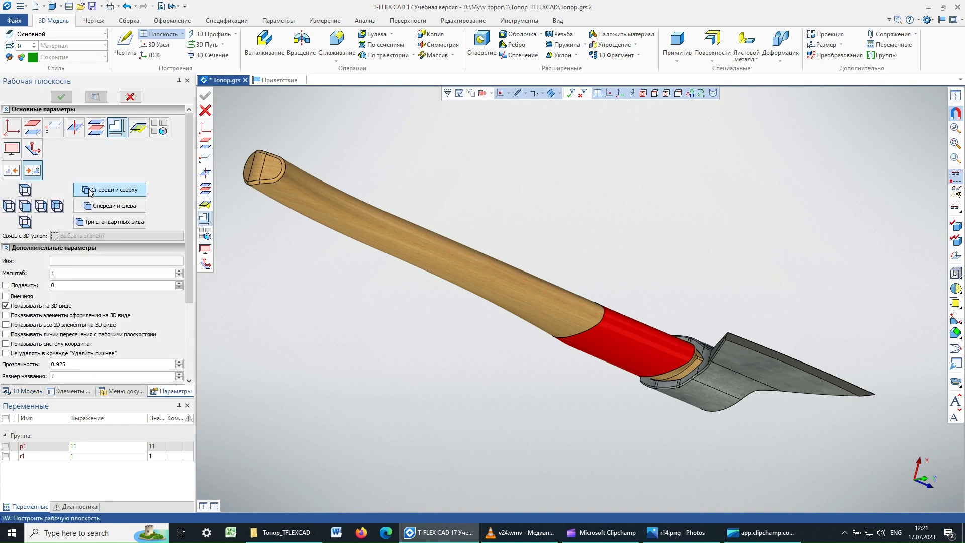
Set the plane mode to 'Через плоское ребро или точки' and zoom to the blade's upper corner
click(54, 129)
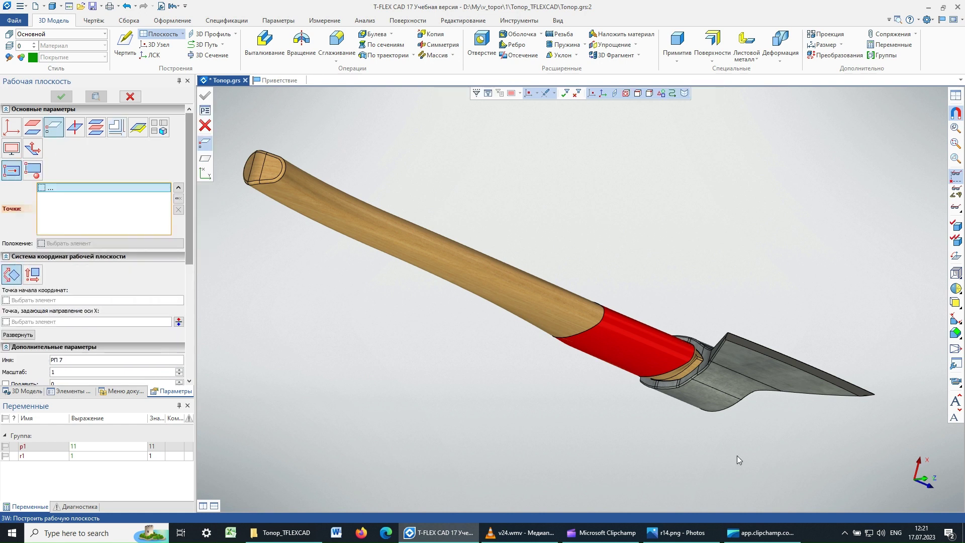
mouse_move(680, 284)
middle_down()
mouse_move(860, 387)
mouse_move(876, 351)
mouse_move(890, 360)
mouse_move(861, 364)
mouse_move(838, 342)
mouse_move(826, 365)
mouse_move(813, 366)
middle_up()
mouse_move(690, 195)
middle_down()
mouse_move(656, 207)
mouse_move(659, 155)
mouse_move(747, 207)
mouse_move(674, 209)
mouse_move(710, 177)
mouse_move(712, 146)
middle_up()
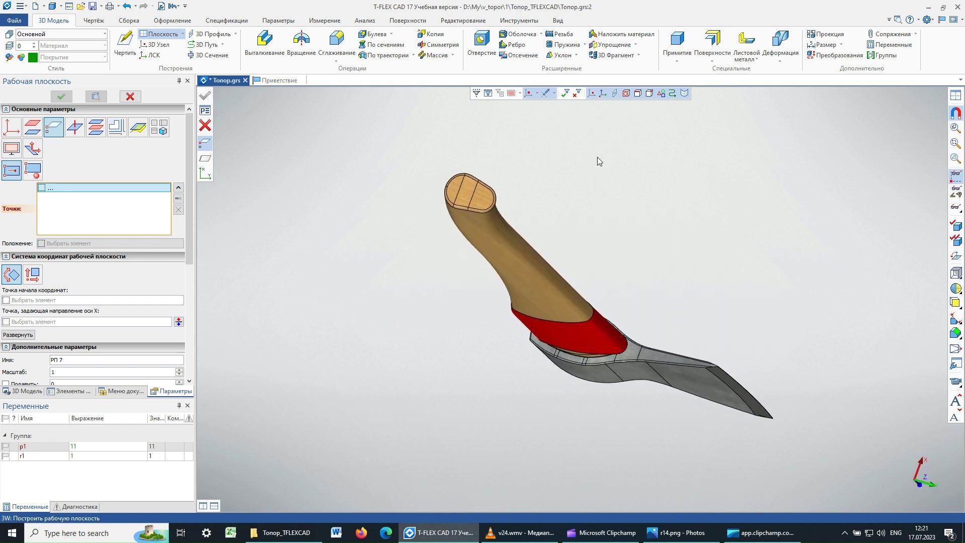
right_drag(597, 157, 528, 156)
scroll(720, 356, up, 1)
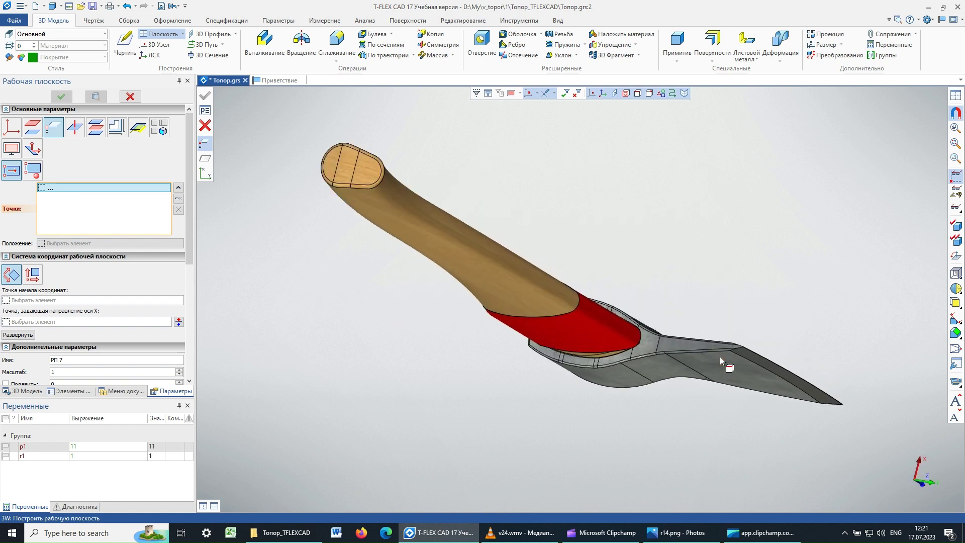
scroll(719, 357, up, 1)
scroll(722, 362, up, 1)
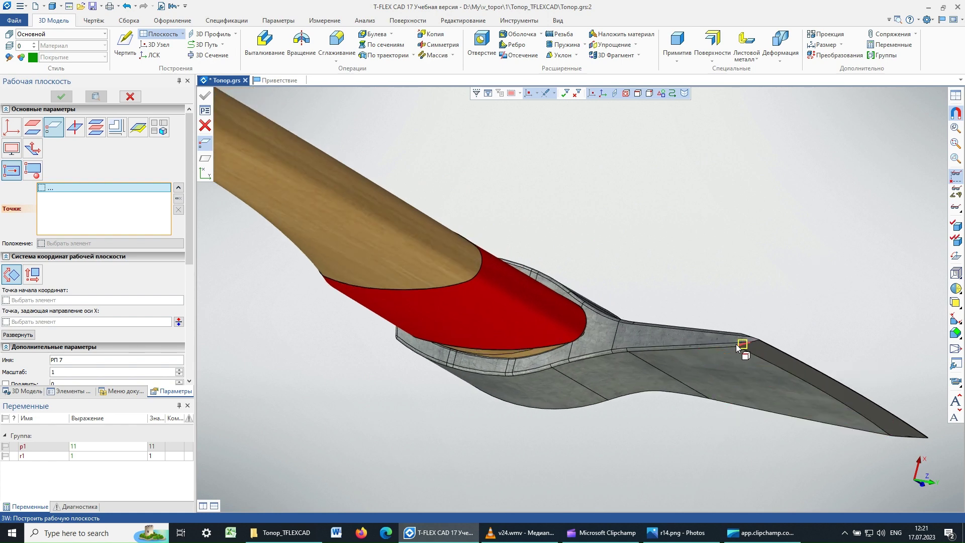
scroll(735, 348, up, 1)
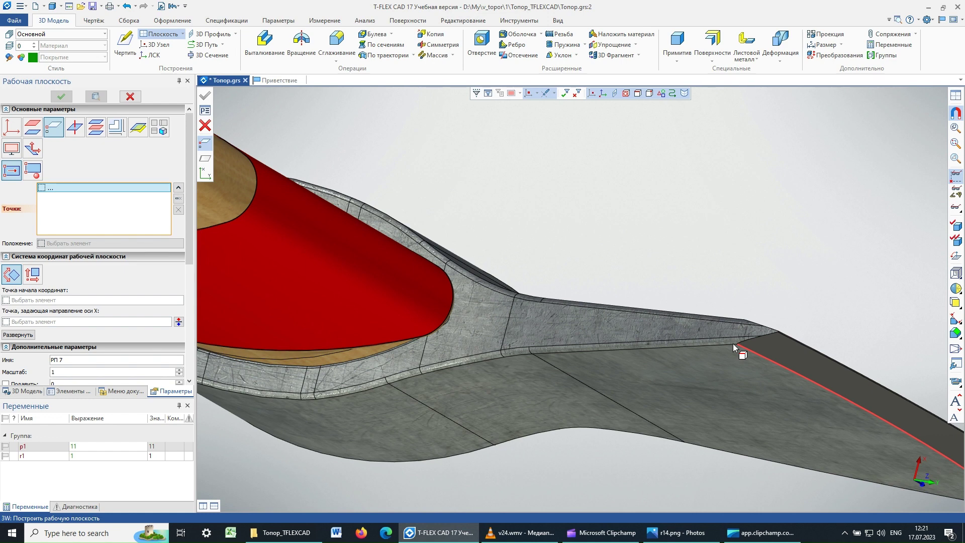
scroll(735, 346, up, 1)
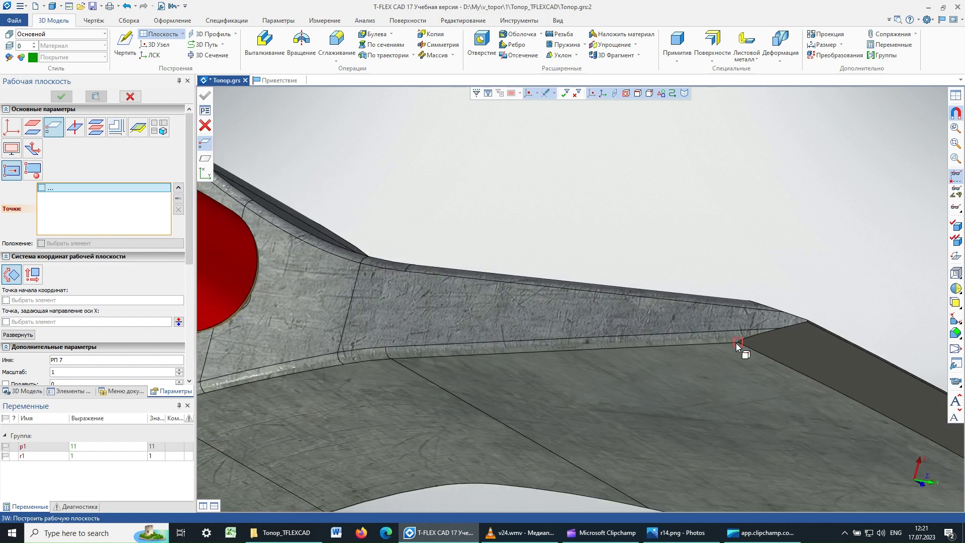
Pick the blade's upper corner and a vertex on the head's lower edge as plane points
click(736, 342)
scroll(670, 406, down, 2)
scroll(670, 406, down, 1)
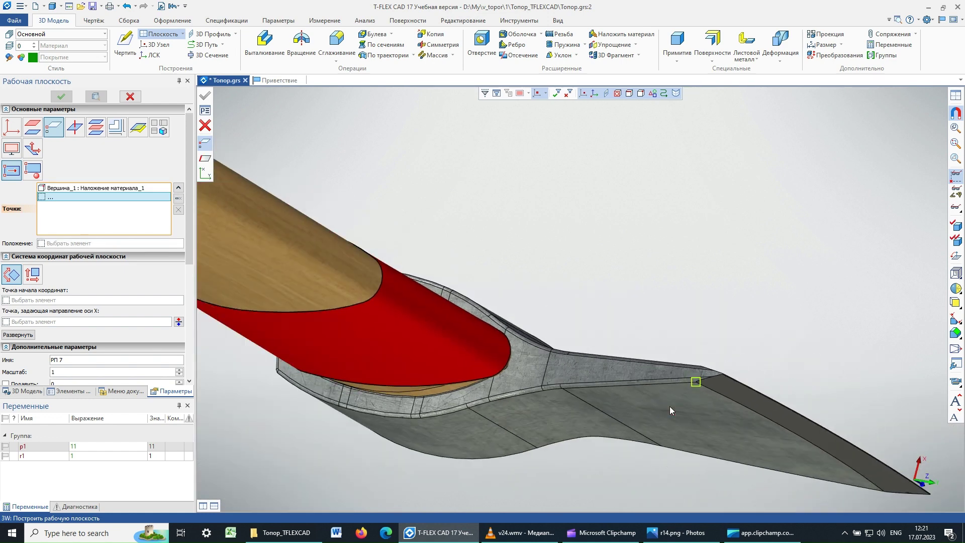
scroll(670, 406, down, 1)
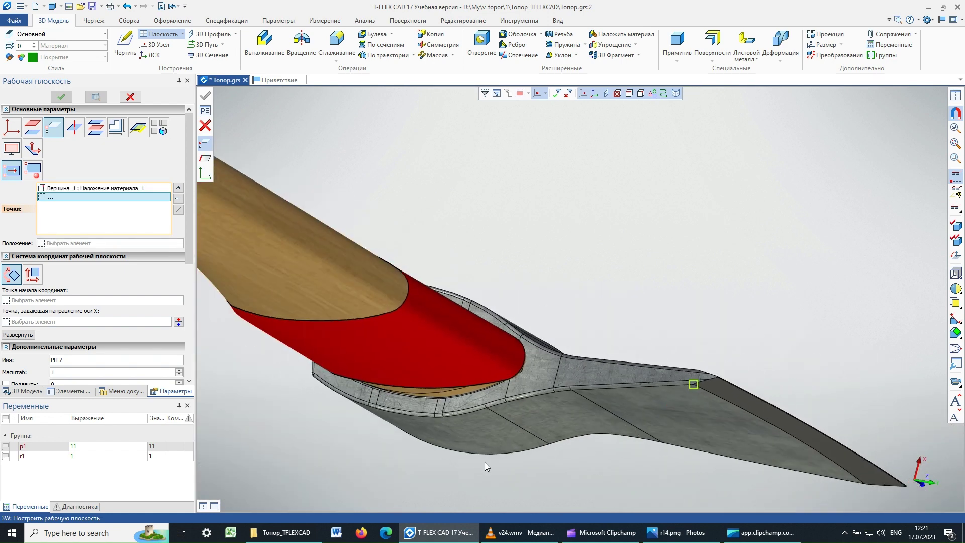
click(433, 416)
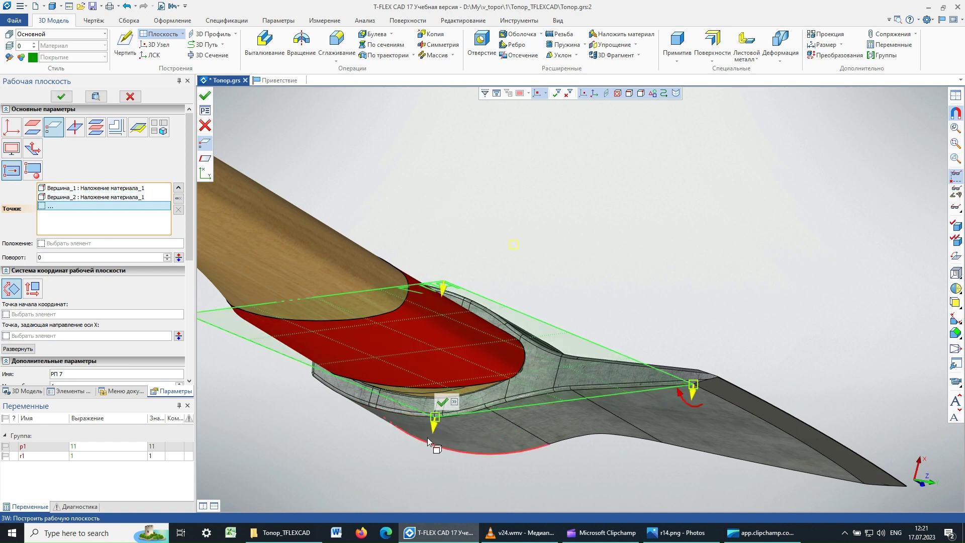
scroll(431, 437, up, 1)
scroll(436, 436, up, 1)
scroll(441, 397, up, 1)
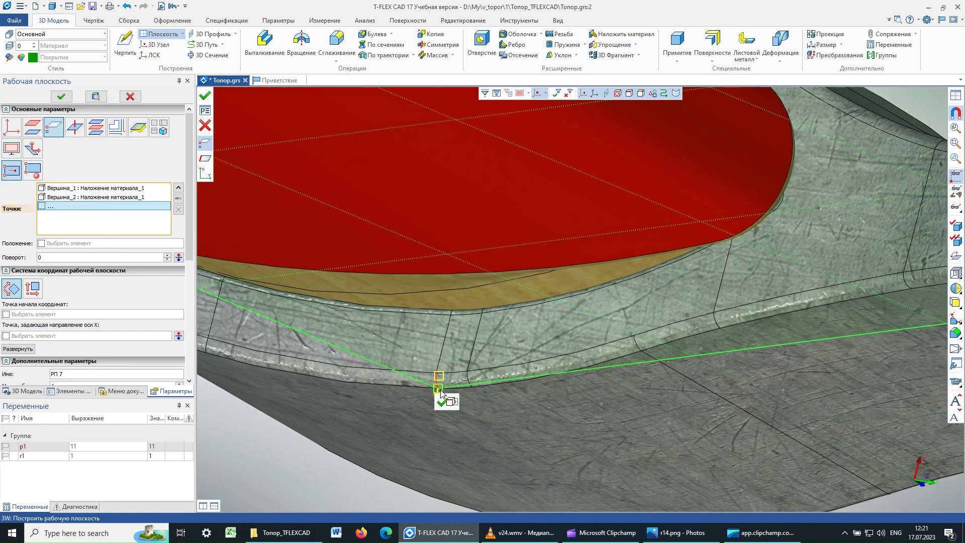
scroll(441, 394, down, 2)
scroll(445, 397, down, 2)
scroll(464, 393, down, 1)
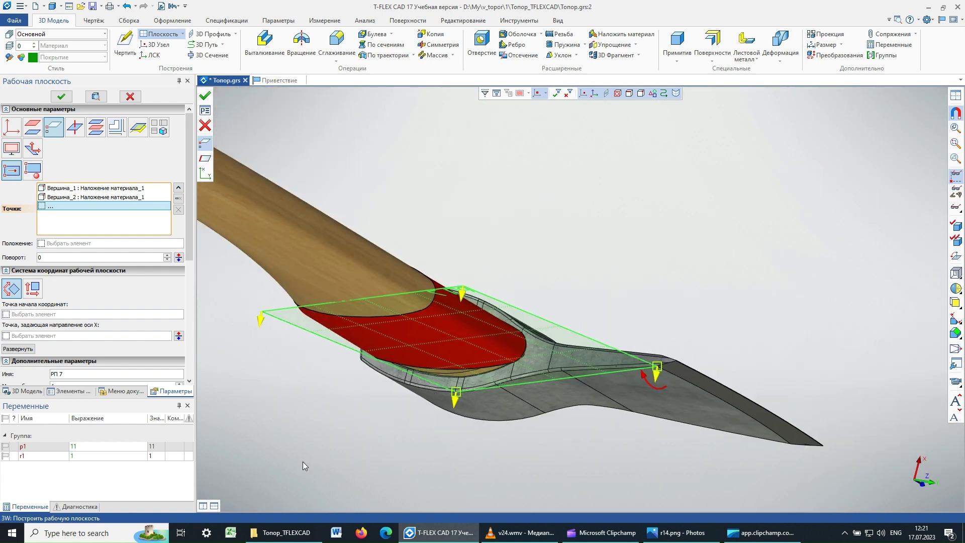
scroll(463, 433, down, 1)
scroll(381, 451, down, 1)
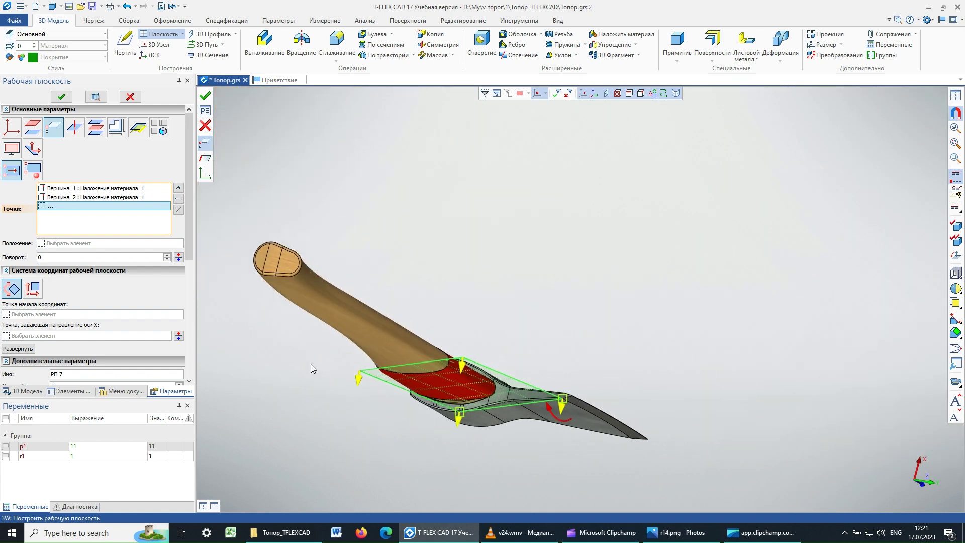
Pick the handle end-cap corner as the third point and create work plane РП 7
middle_drag(310, 364, 487, 367)
mouse_move(444, 281)
right_down()
mouse_move(735, 305)
mouse_move(778, 335)
mouse_move(792, 313)
mouse_move(740, 282)
right_up()
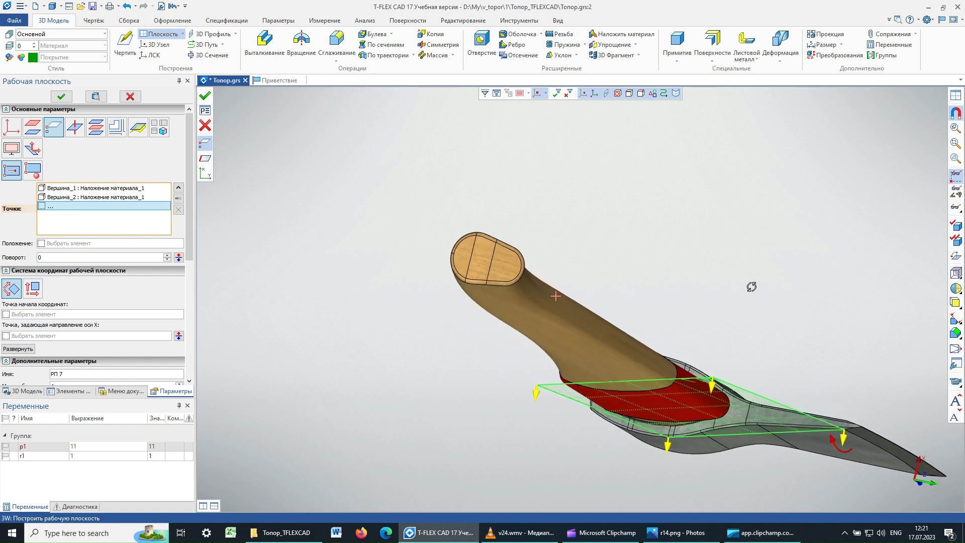
scroll(459, 287, up, 2)
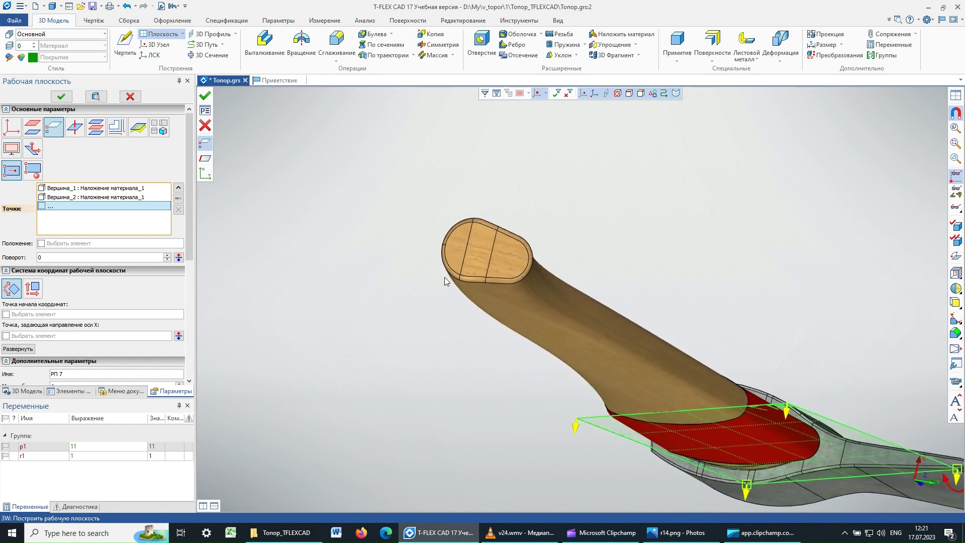
scroll(460, 287, up, 2)
scroll(460, 287, up, 2)
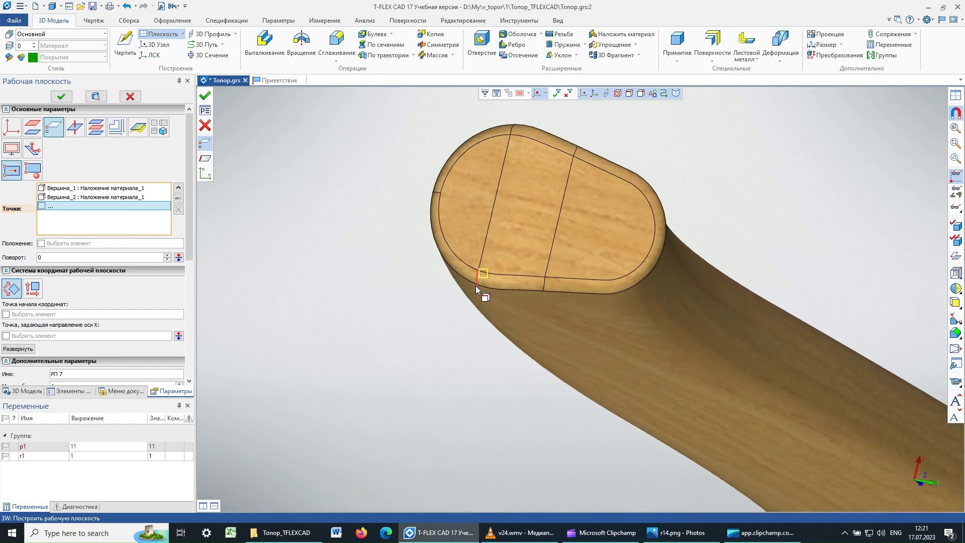
scroll(476, 287, up, 1)
scroll(476, 288, up, 1)
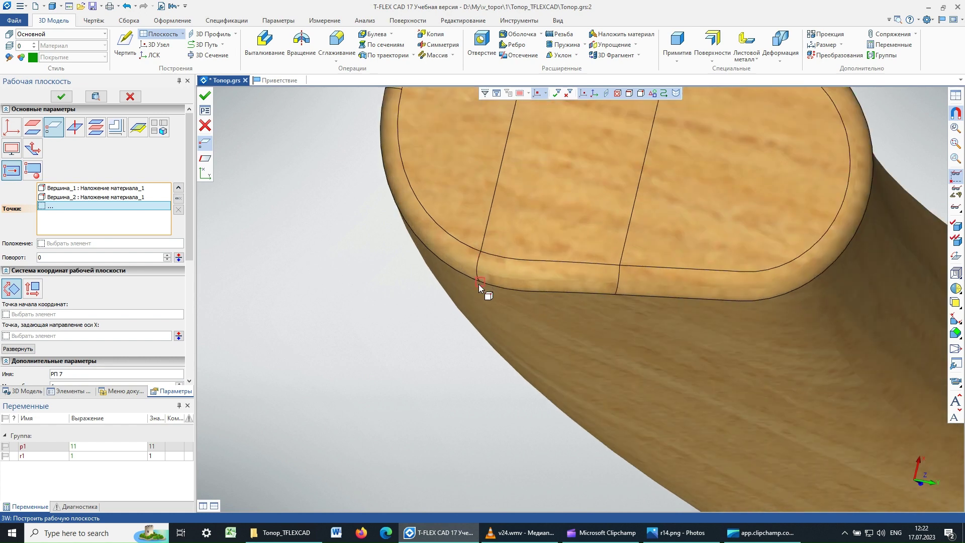
click(478, 284)
scroll(410, 384, up, 1)
scroll(410, 384, down, 1)
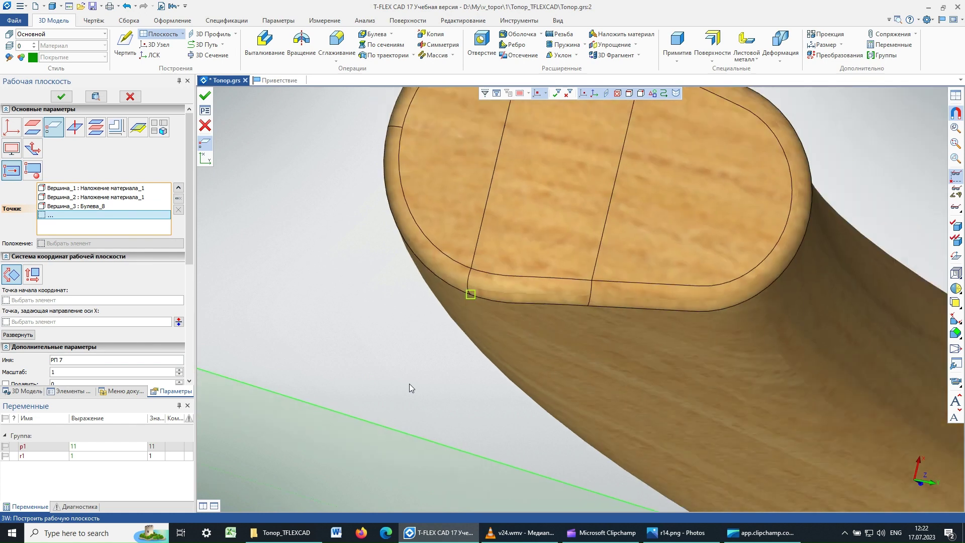
scroll(410, 384, down, 1)
scroll(417, 381, down, 1)
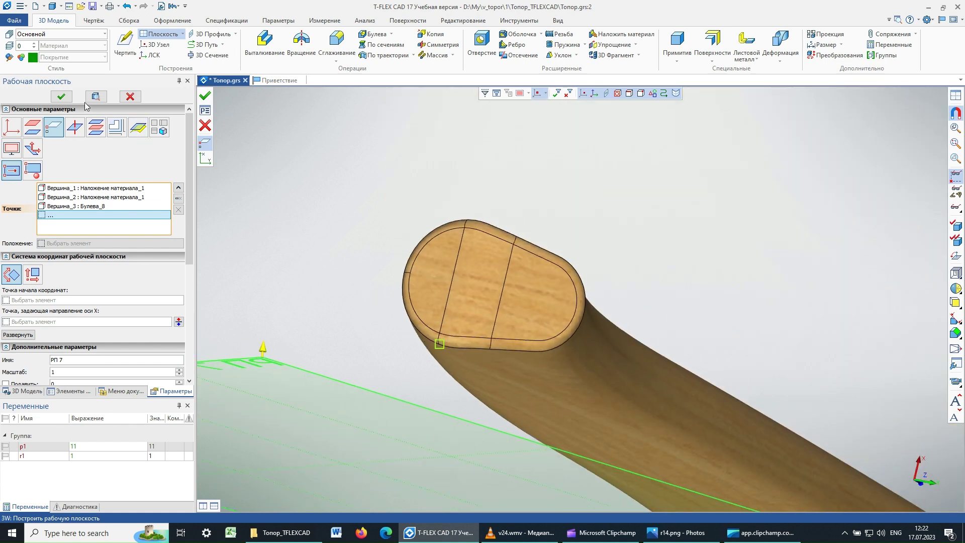
click(61, 96)
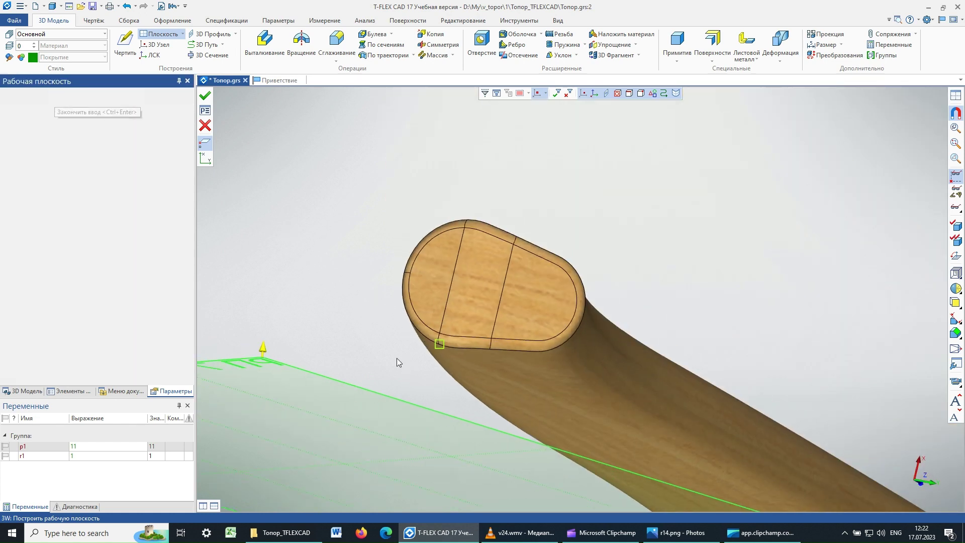
Cancel the restarted plane command and zoom out to frame the whole axe
scroll(395, 357, up, 2)
click(131, 96)
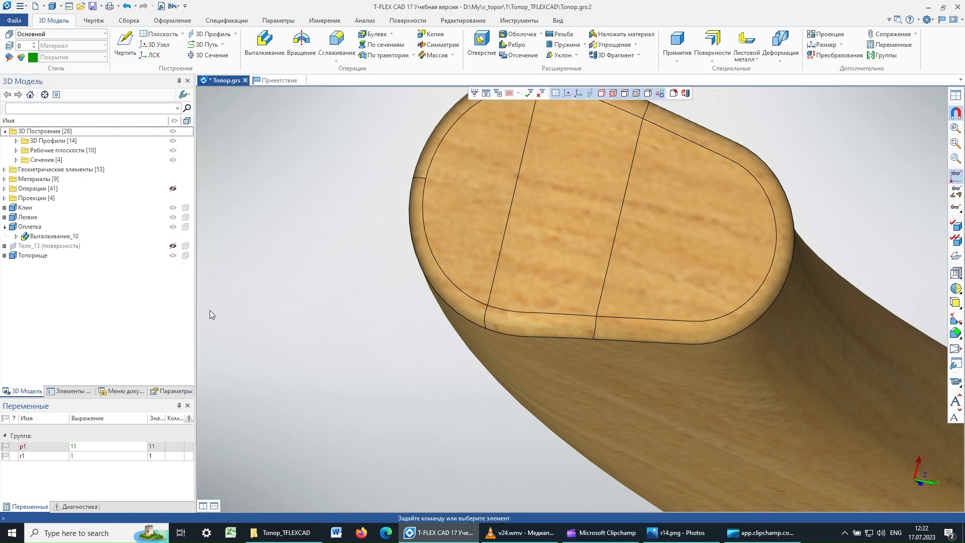
scroll(590, 280, up, 1)
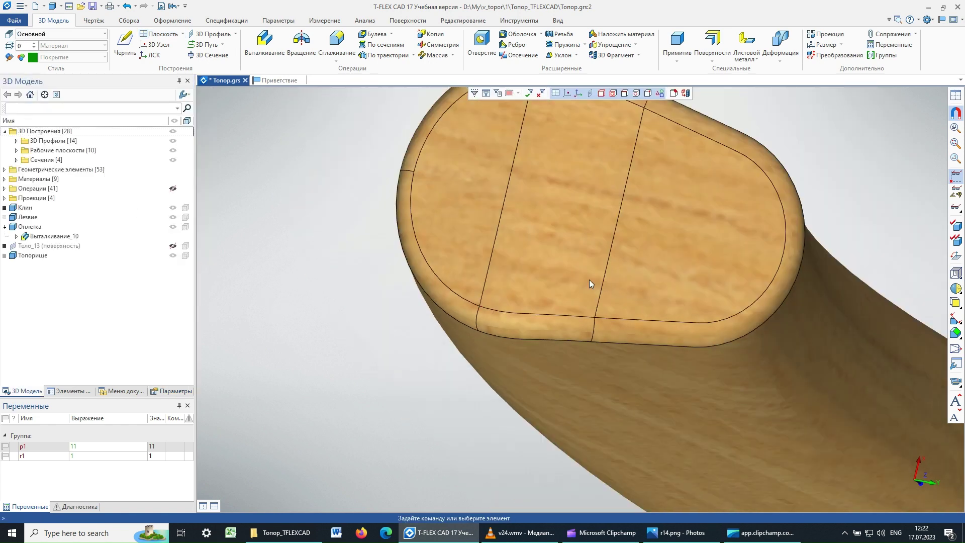
scroll(589, 278, down, 4)
scroll(589, 273, down, 3)
scroll(589, 274, down, 2)
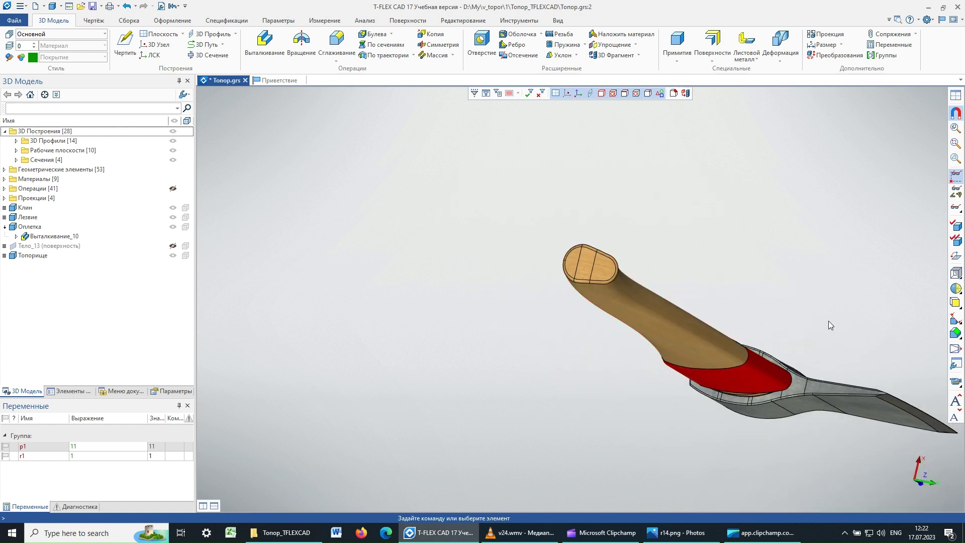
middle_drag(828, 321, 667, 270)
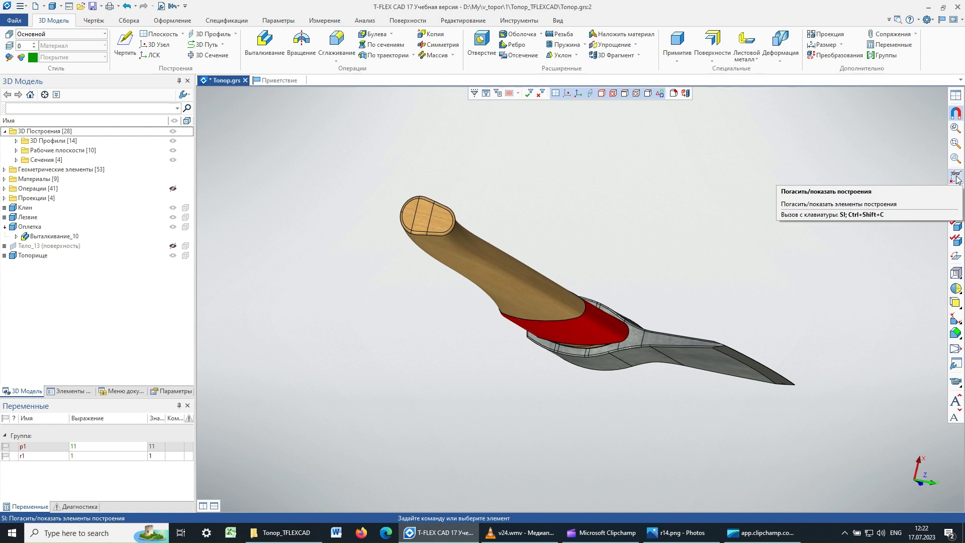
Show the construction planes, orbit to a new angle, and select the Сечения folder
click(957, 179)
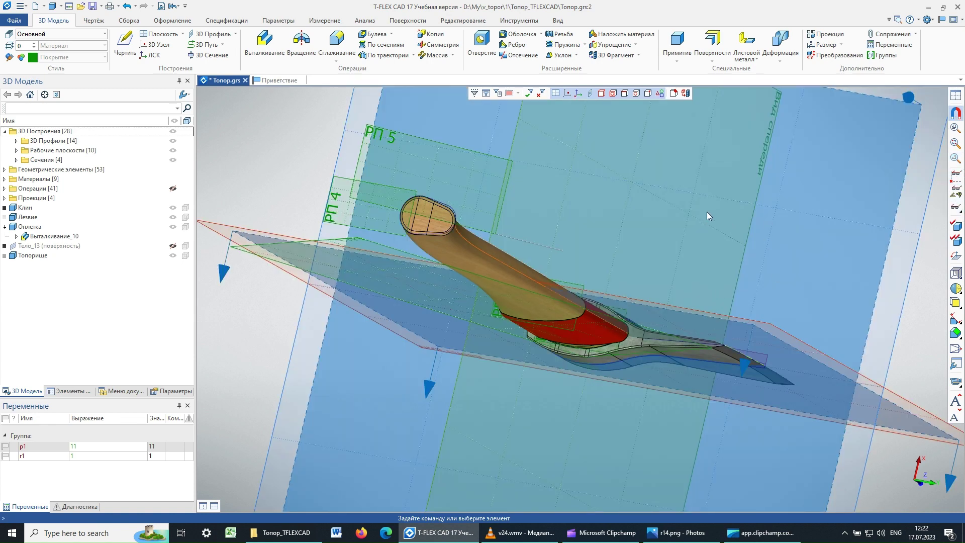
mouse_move(707, 212)
right_down()
mouse_move(619, 229)
mouse_move(430, 345)
mouse_move(688, 294)
right_up()
scroll(422, 348, up, 5)
scroll(414, 351, down, 5)
right_drag(589, 273, 532, 297)
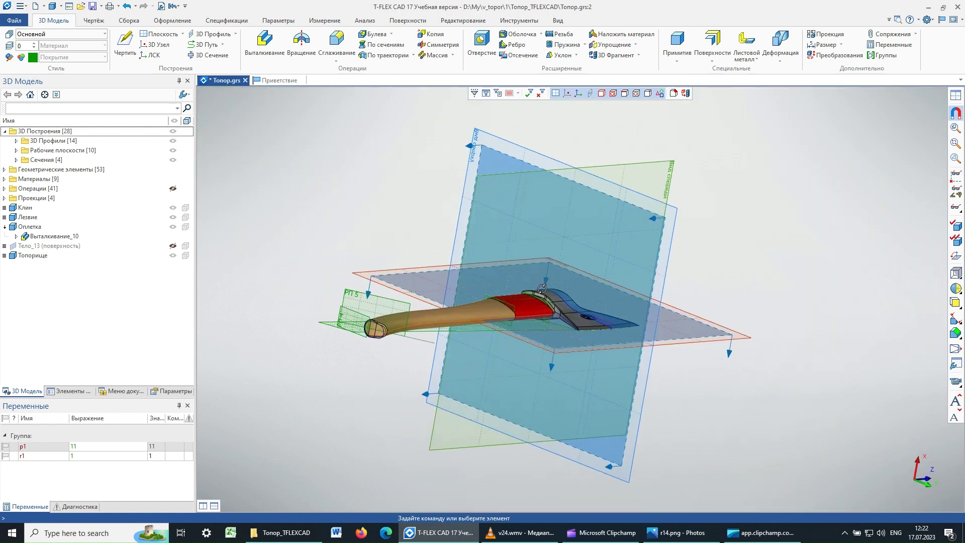
scroll(430, 365, up, 2)
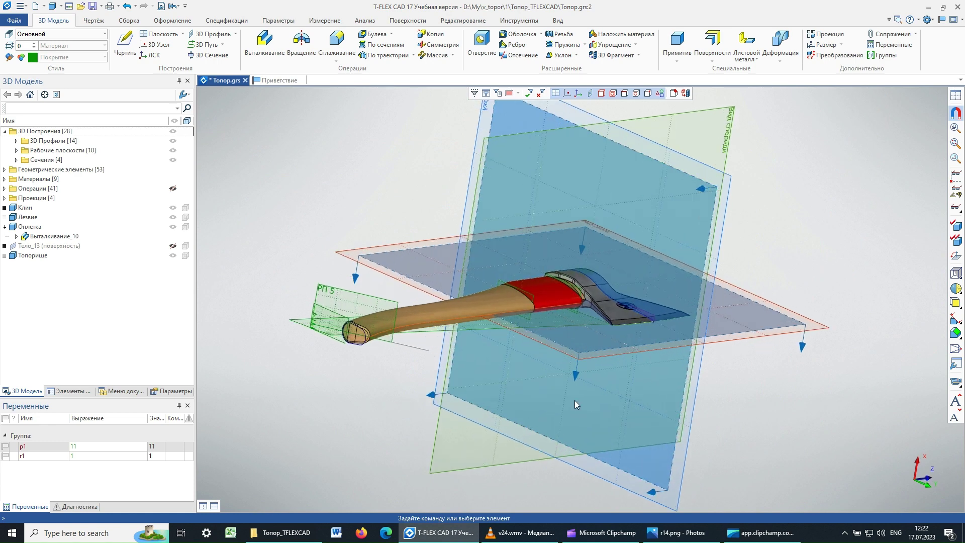
right_drag(574, 400, 668, 406)
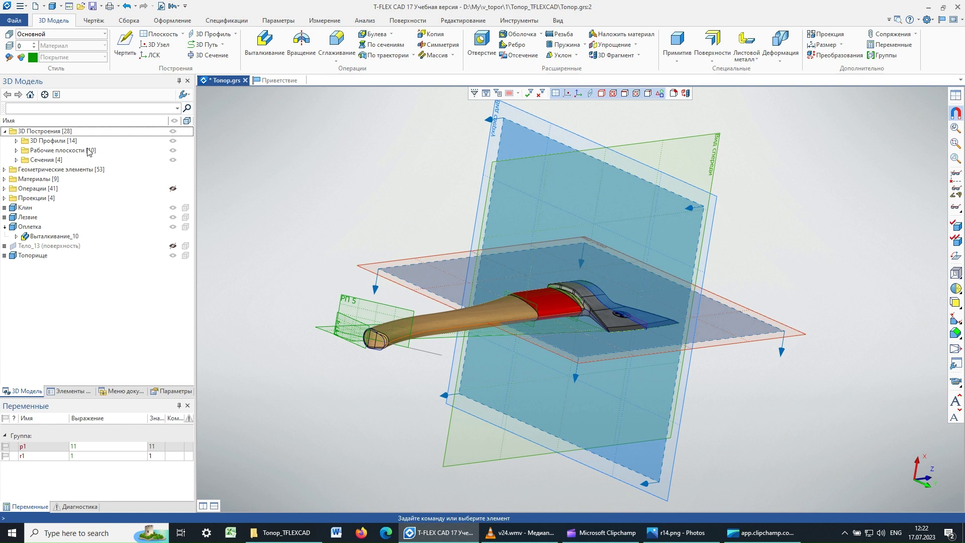
click(40, 163)
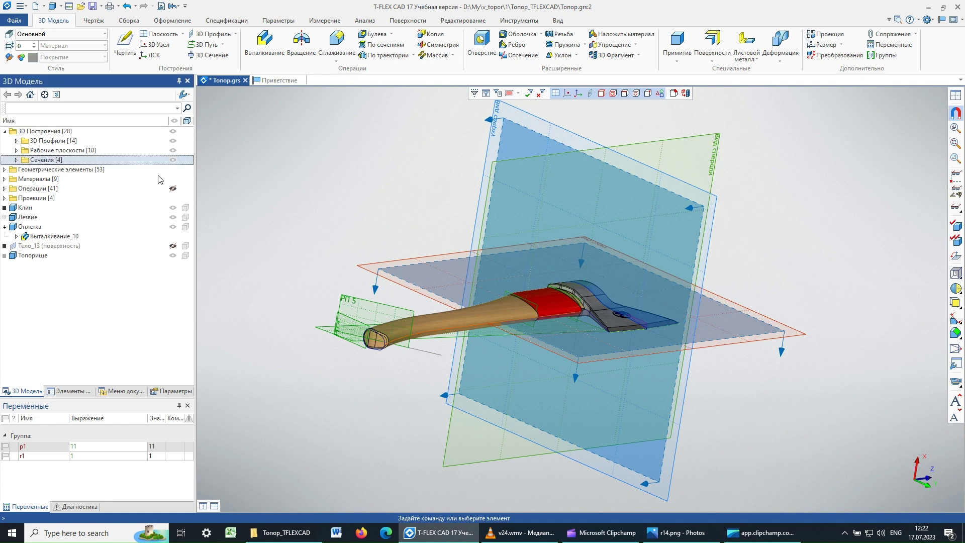
Cut the axe with Сечение_1, inspect the section, then turn the cut off
click(947, 322)
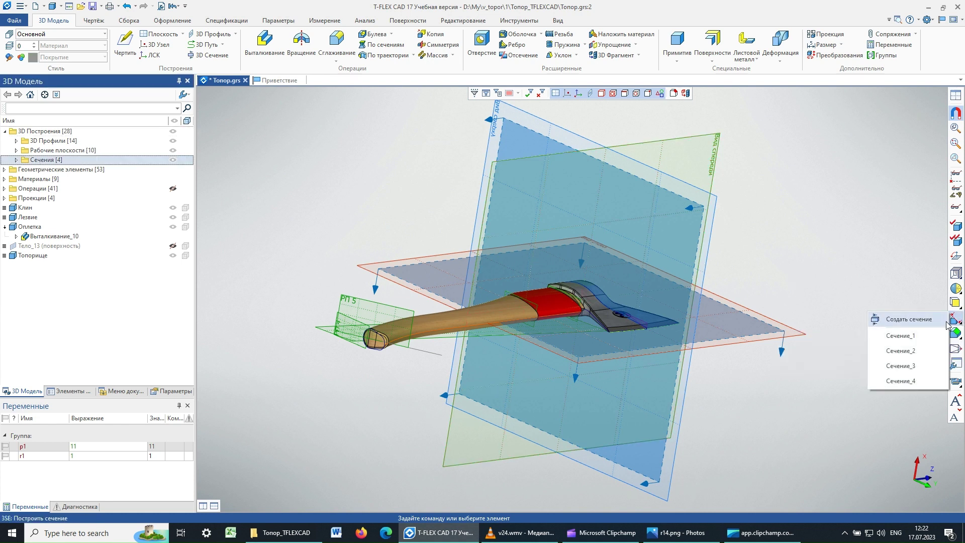
click(878, 336)
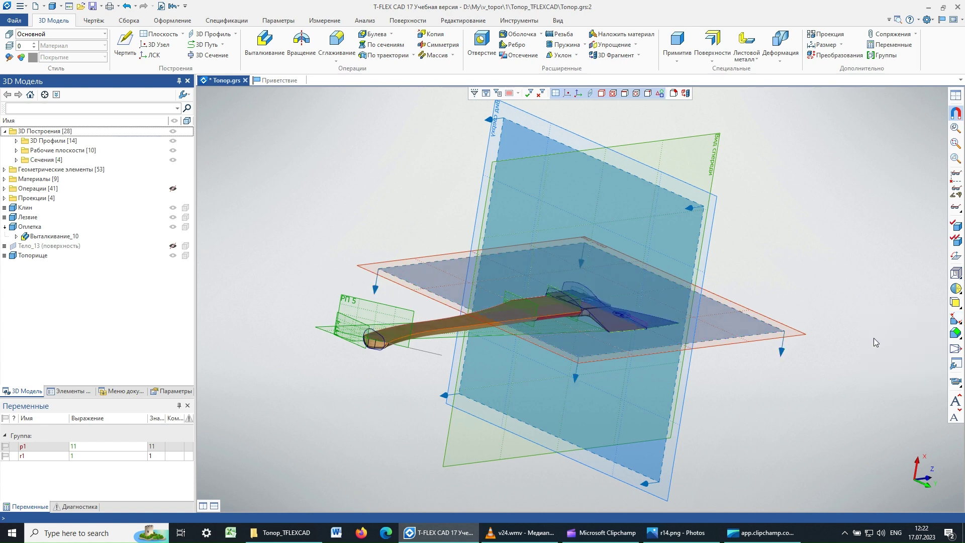
middle_drag(789, 279, 834, 281)
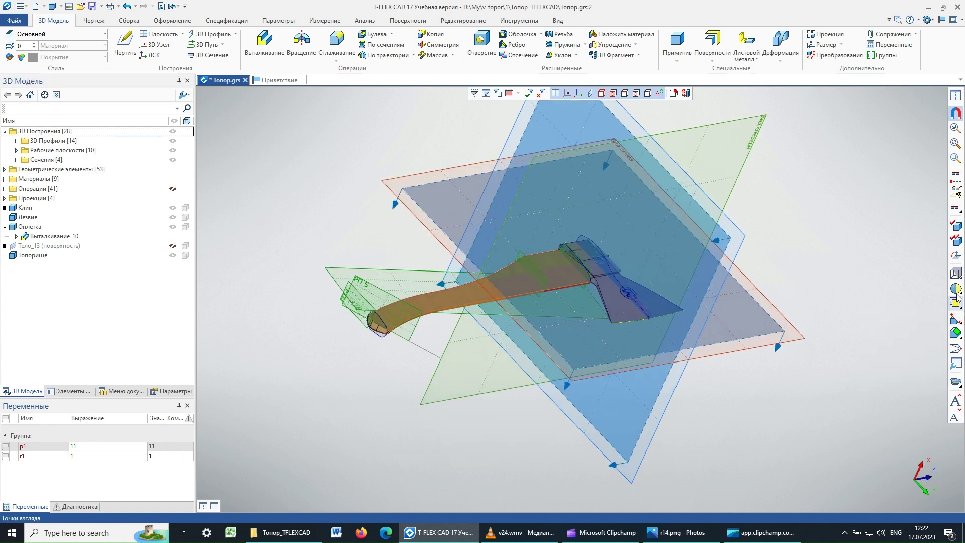
click(955, 319)
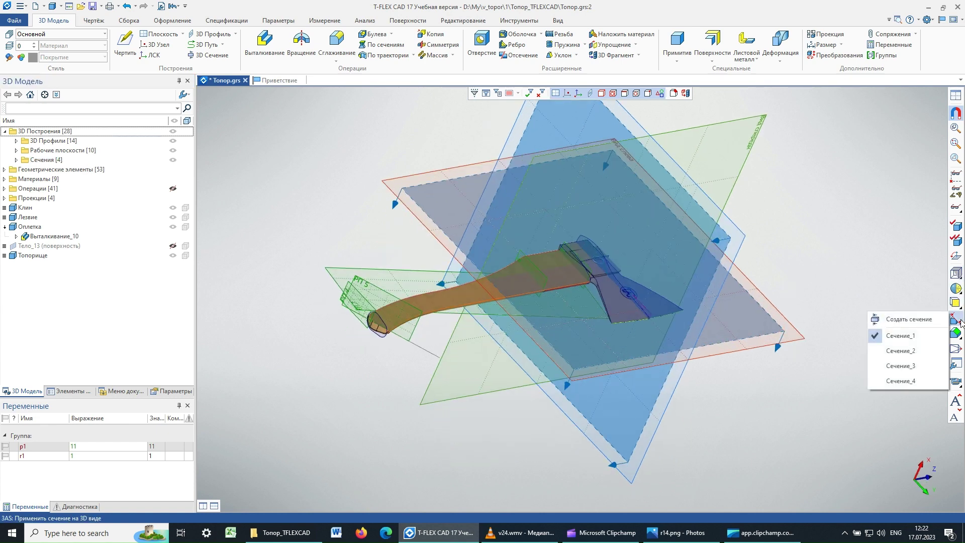
click(874, 350)
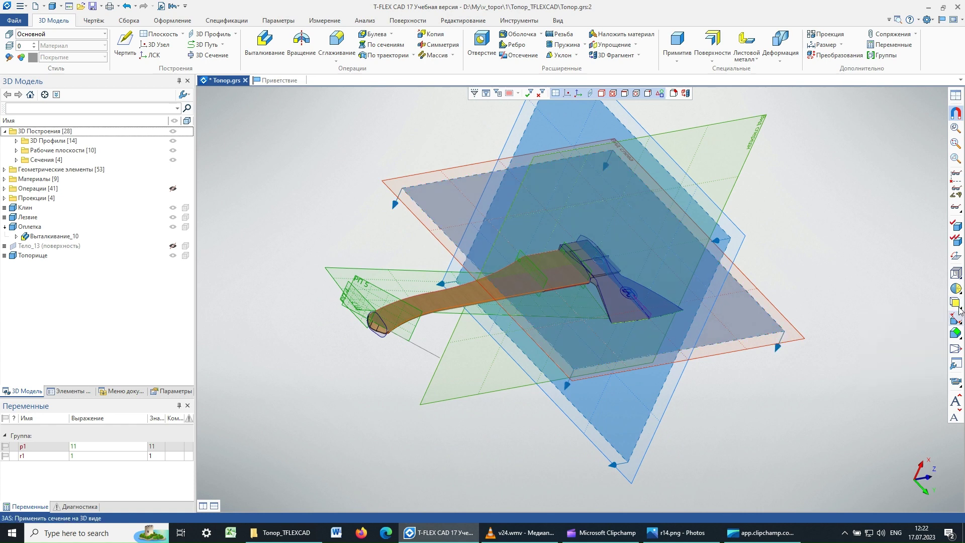
click(956, 320)
click(872, 366)
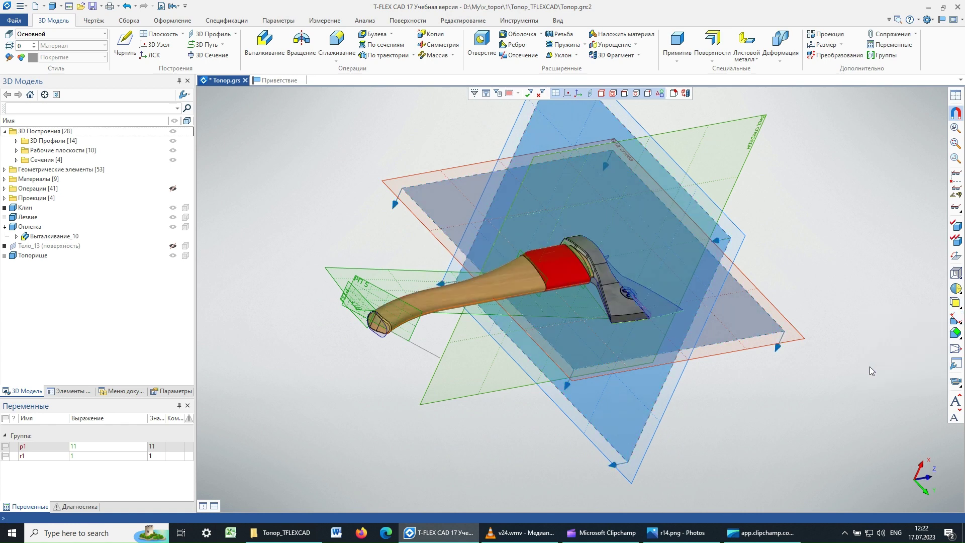
right_drag(785, 291, 402, 292)
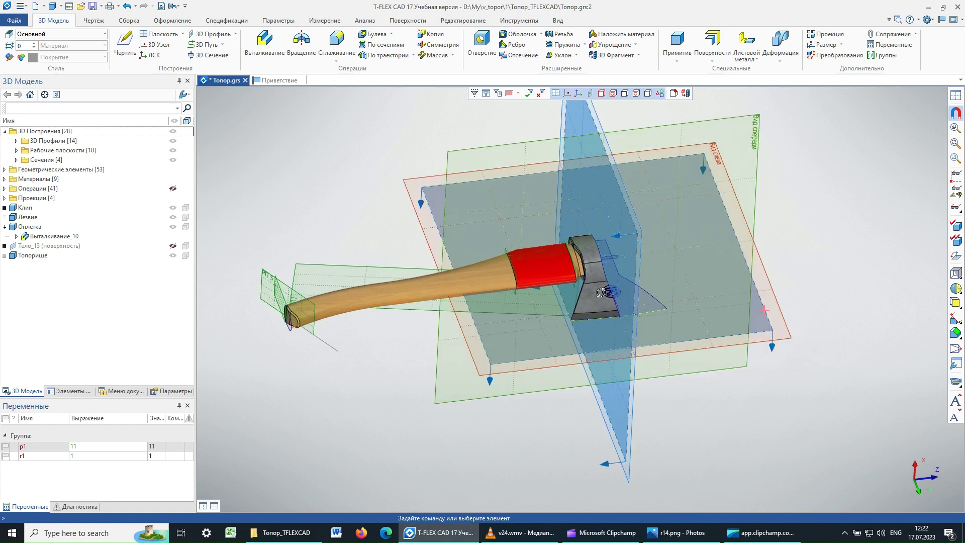
Select Сечение_3 from the section list, then hide the Сечения planes from view
click(955, 319)
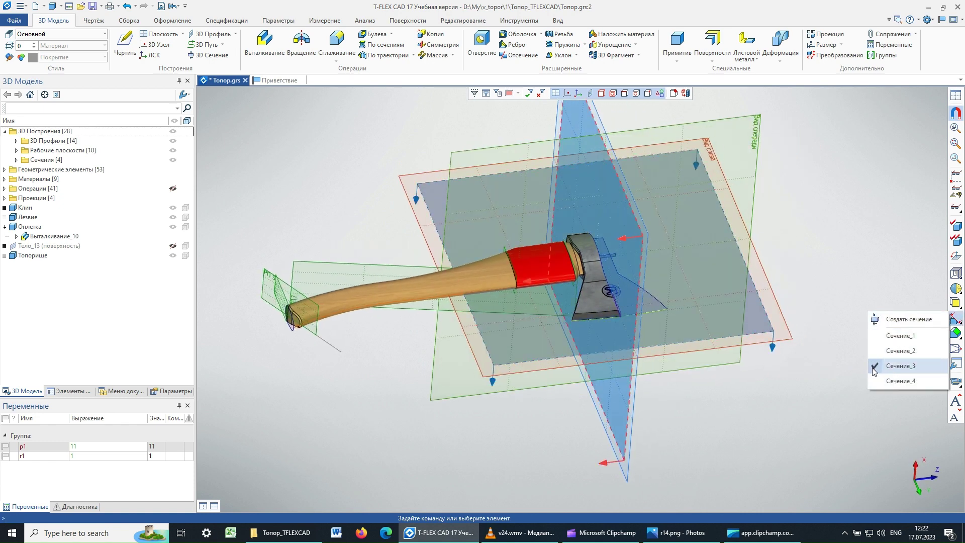
click(900, 366)
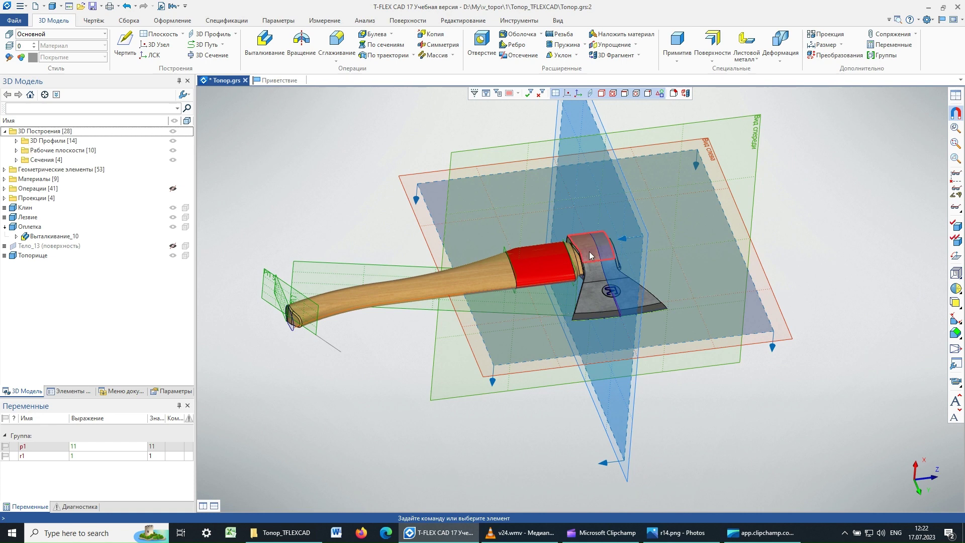
click(173, 160)
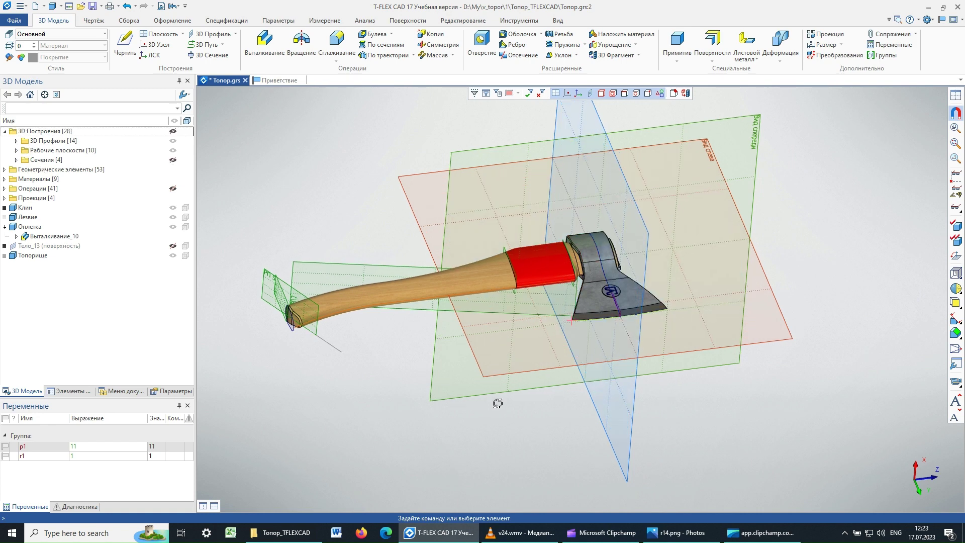
Hide the Вид сверху, Вид слева, Вид спереди planes and work planes РП 1–РП 5
mouse_move(600, 402)
right_down()
mouse_move(585, 417)
mouse_move(599, 402)
right_up()
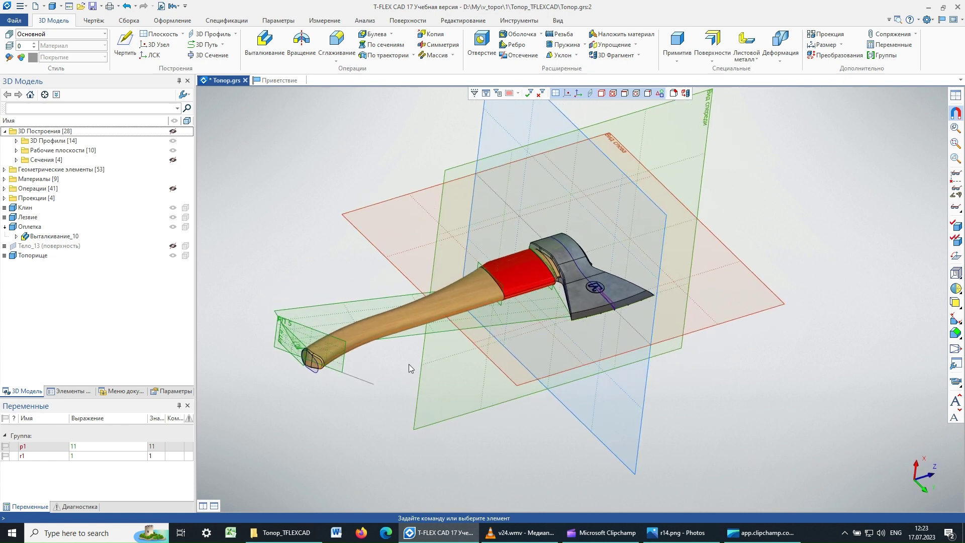
click(17, 150)
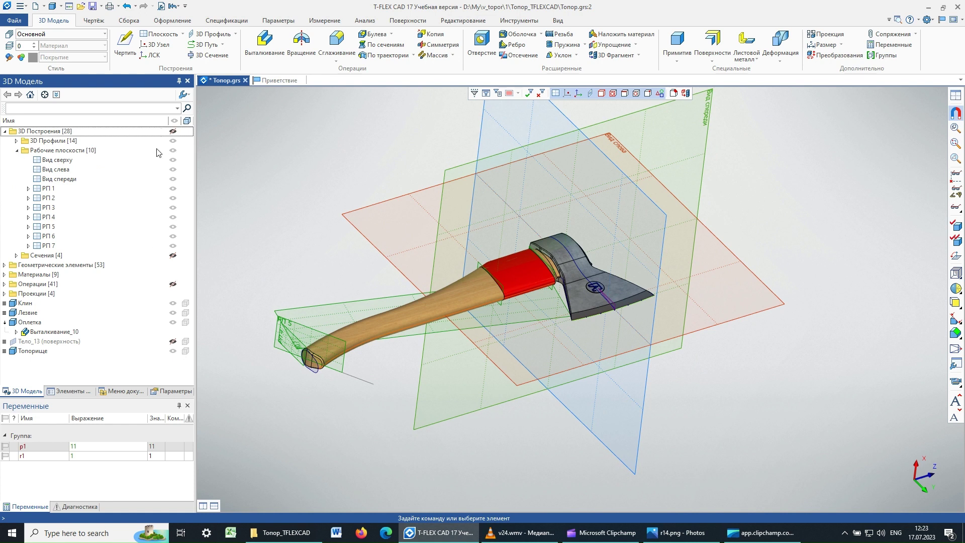
click(172, 160)
click(173, 169)
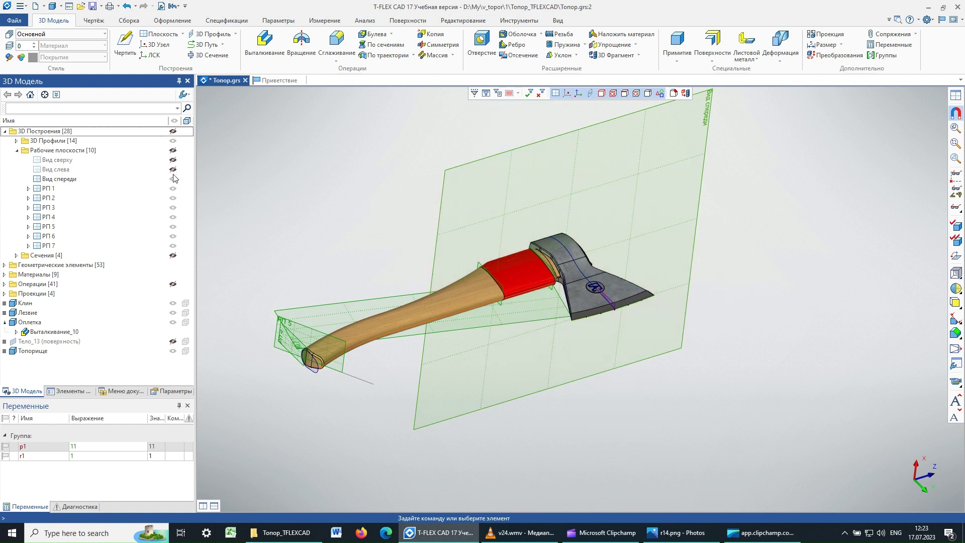
click(173, 179)
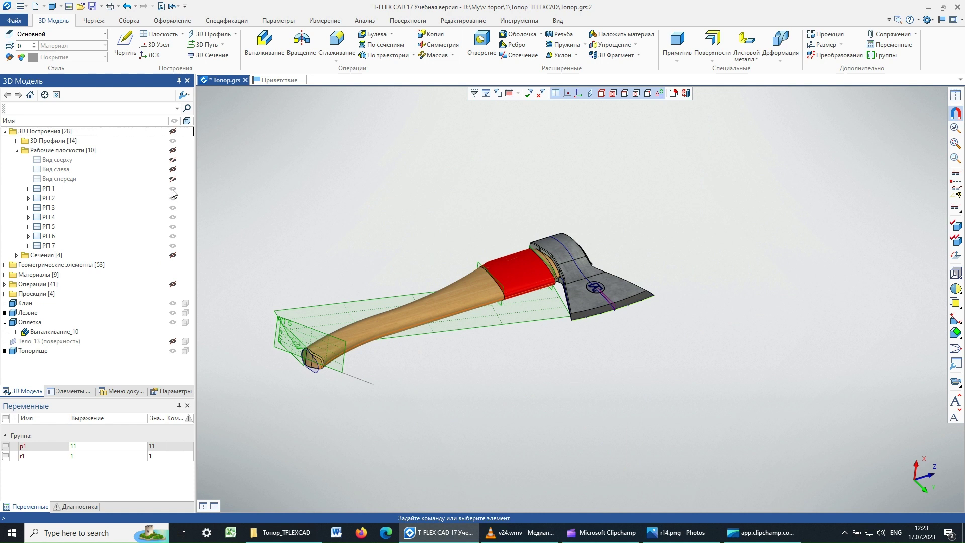
click(173, 189)
click(173, 198)
click(173, 217)
click(173, 227)
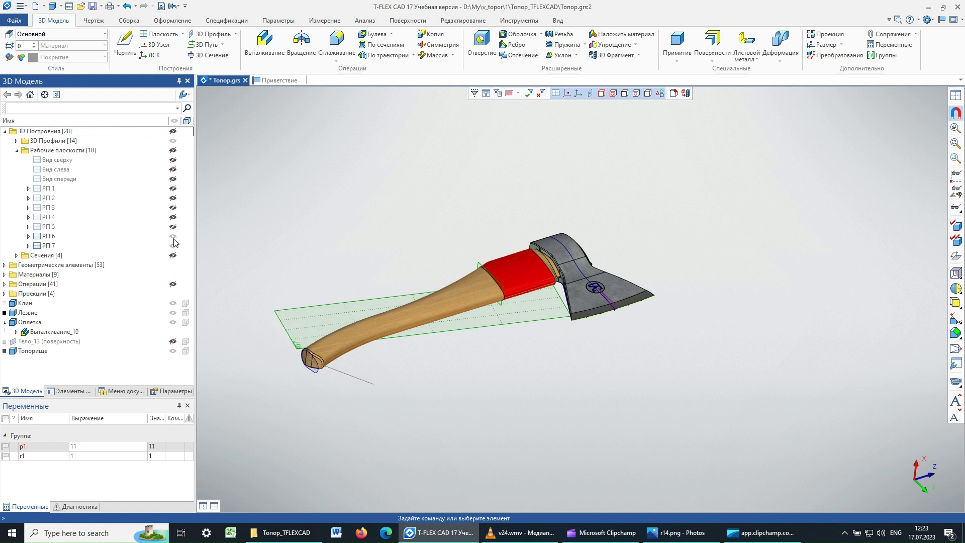
Select work plane РП 7 and orbit the axe to a side view of it
click(47, 245)
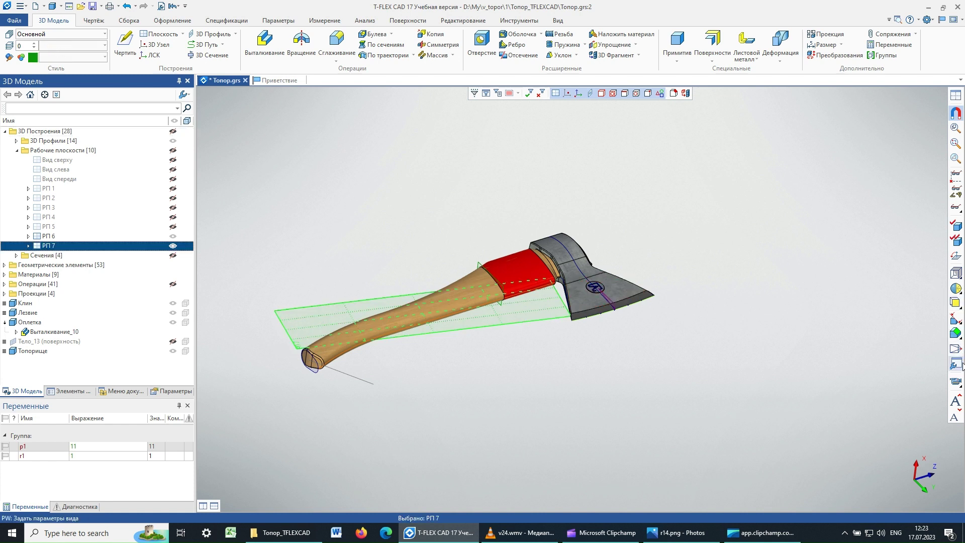
mouse_move(813, 346)
right_down()
mouse_move(679, 253)
mouse_move(709, 303)
right_up()
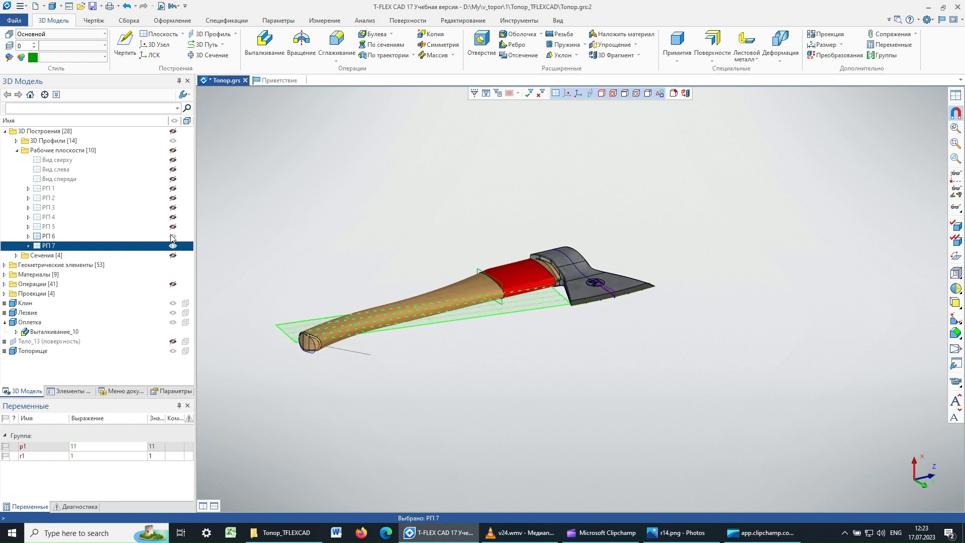
mouse_move(602, 264)
right_down()
mouse_move(614, 208)
mouse_move(656, 227)
right_up()
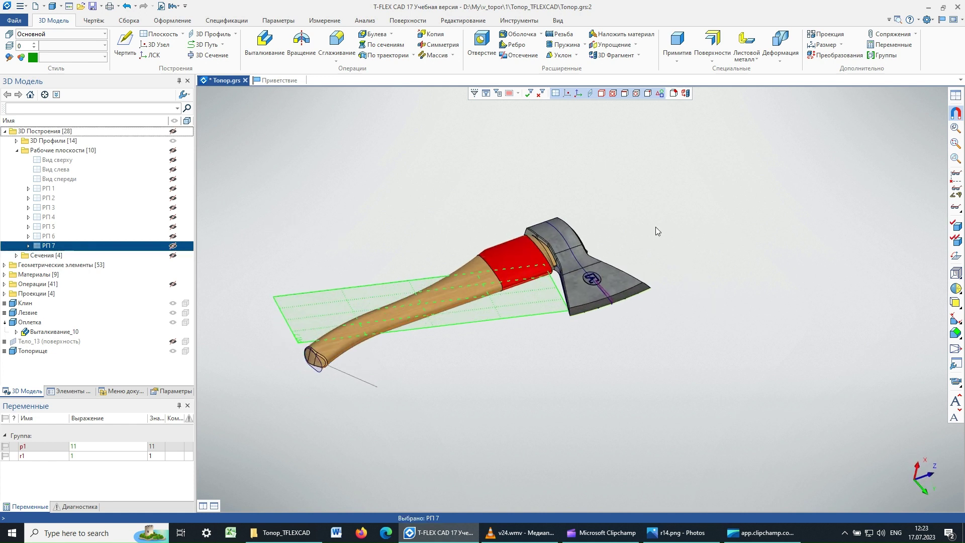
mouse_move(599, 388)
right_down()
mouse_move(474, 362)
mouse_move(388, 373)
right_up()
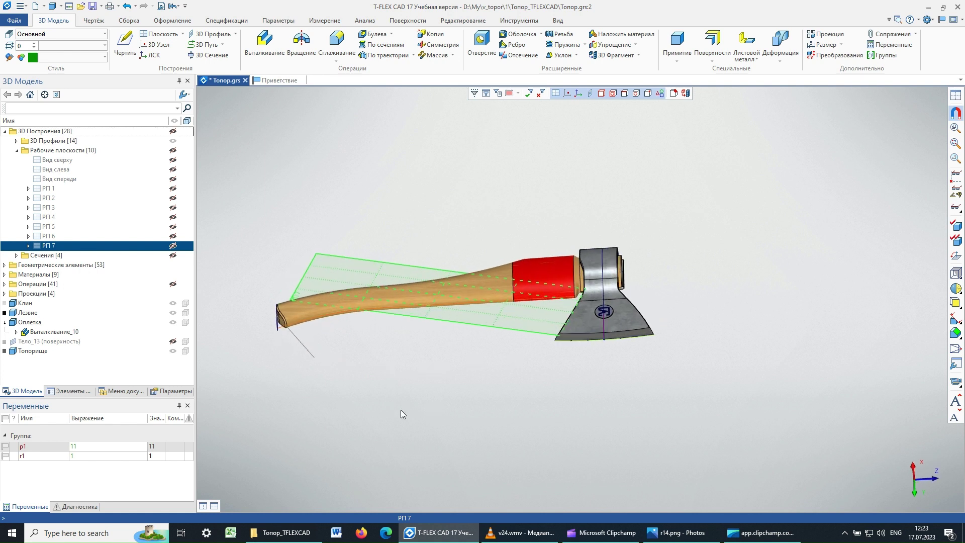
Orbit, zoom and pan to a close side view of the handle with РП 7 edge-on
mouse_move(484, 429)
right_down()
mouse_move(556, 319)
mouse_move(576, 321)
right_up()
scroll(364, 351, up, 2)
scroll(396, 314, up, 1)
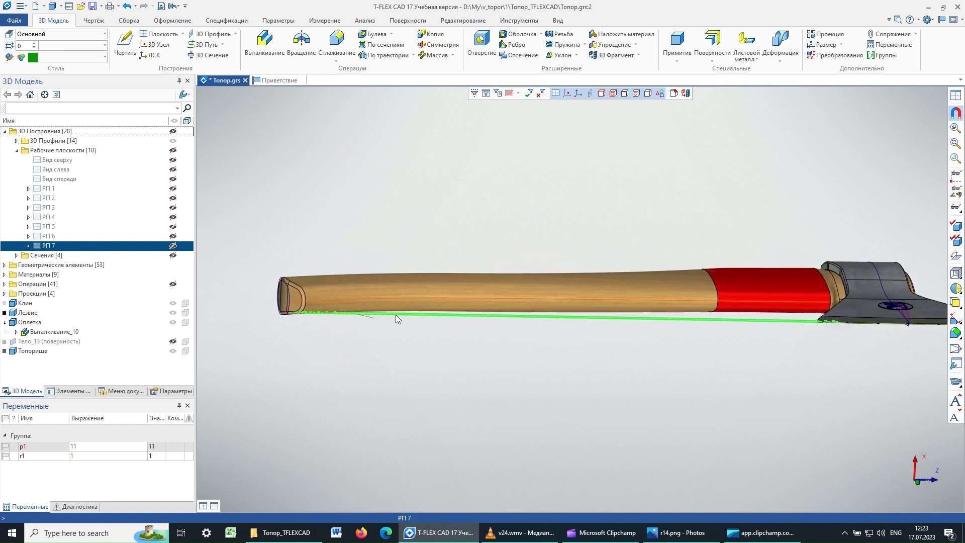
scroll(396, 314, up, 1)
scroll(419, 370, down, 2)
mouse_move(478, 360)
right_down()
mouse_move(529, 375)
mouse_move(524, 361)
right_up()
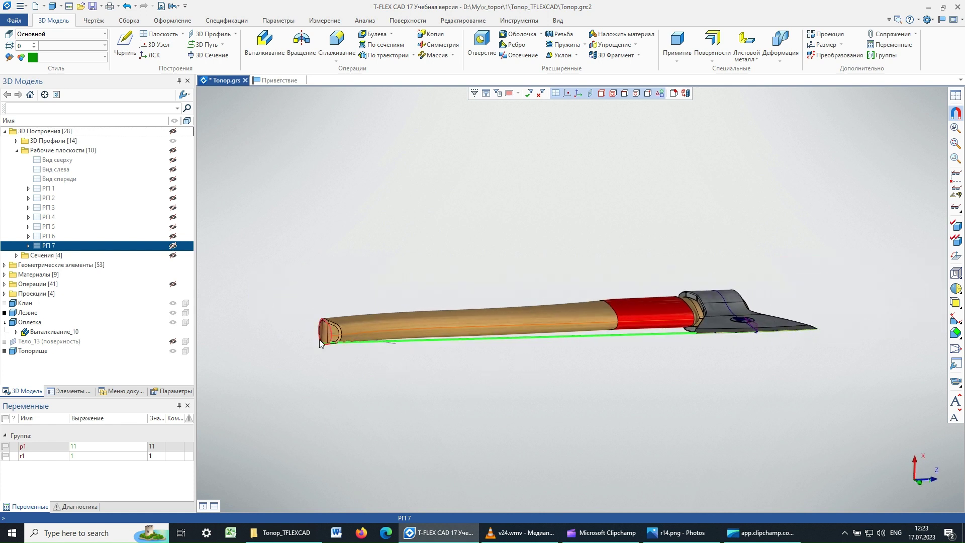
scroll(391, 351, up, 3)
mouse_move(603, 376)
middle_down()
mouse_move(494, 331)
mouse_move(468, 334)
middle_up()
mouse_move(382, 361)
right_down()
mouse_move(397, 325)
mouse_move(427, 315)
mouse_move(416, 320)
right_up()
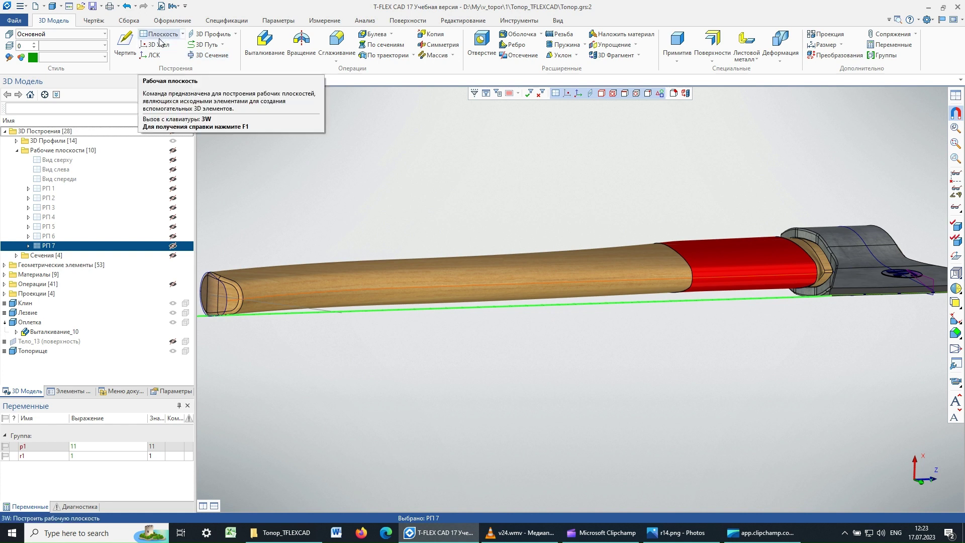
Show РП 7 and create work plane РП 8 offset -0.5 from it
key(Escape)
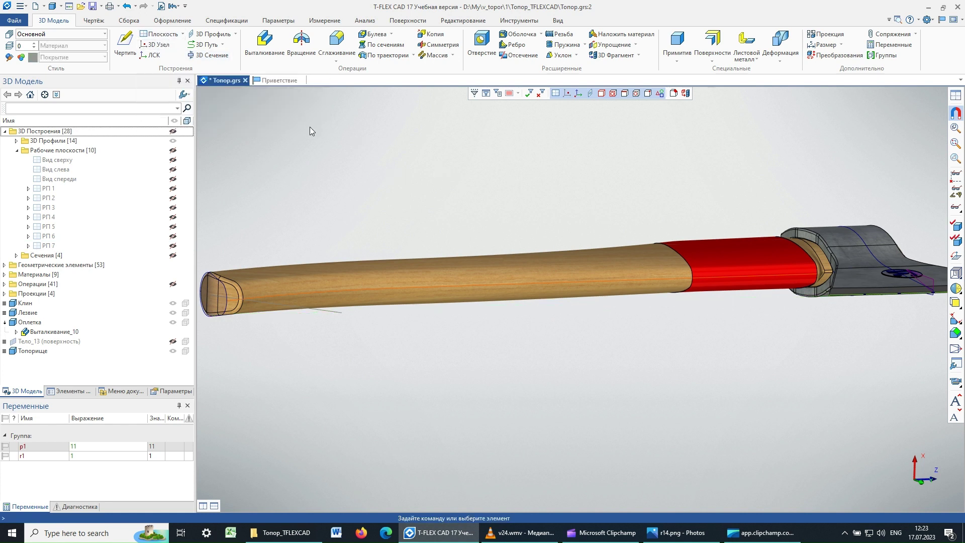
right_drag(530, 196, 535, 229)
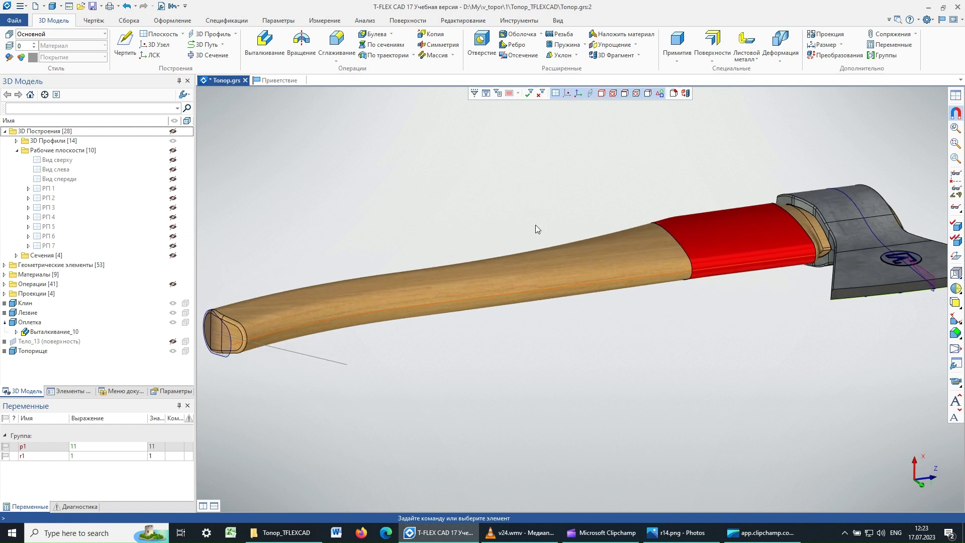
click(173, 246)
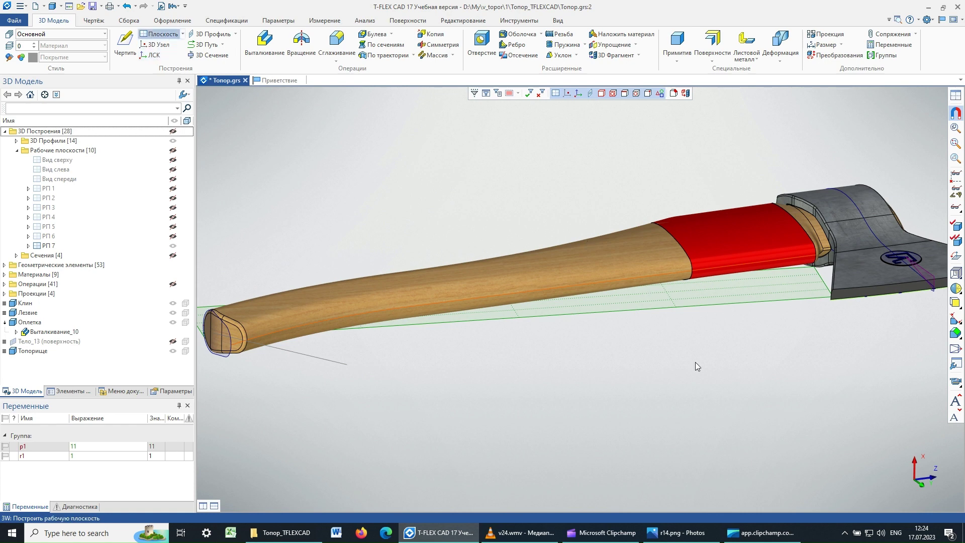
click(664, 304)
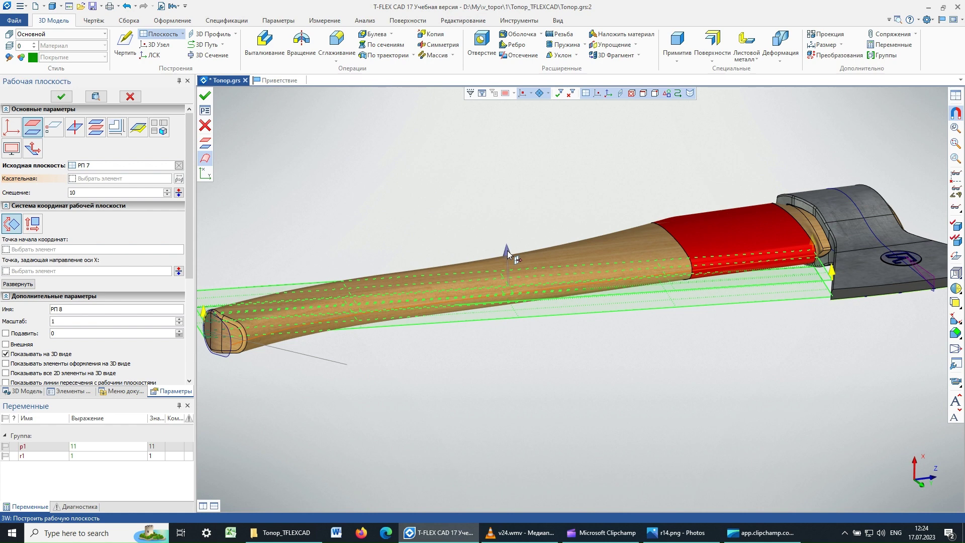
mouse_move(508, 249)
mouse_down()
mouse_move(519, 297)
mouse_move(581, 361)
mouse_up()
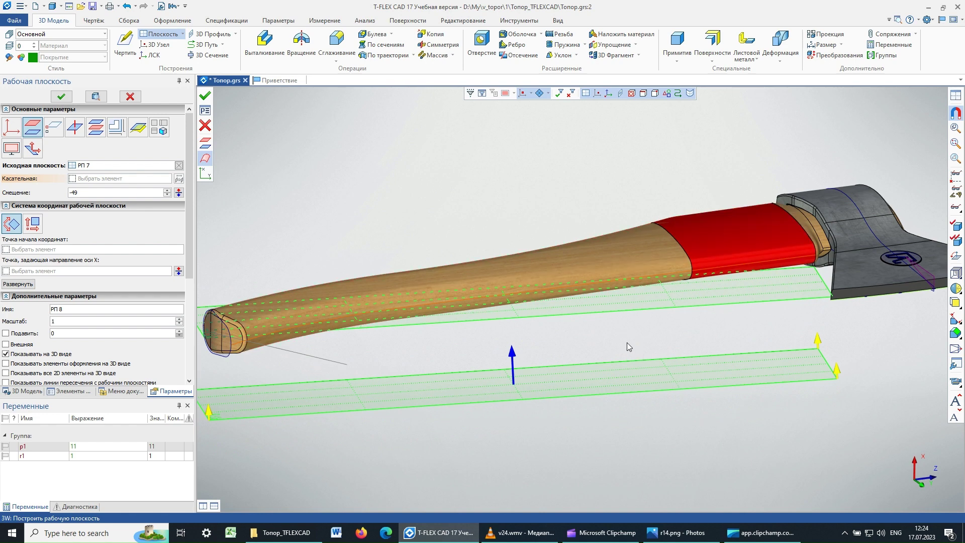
middle_drag(626, 342, 593, 303)
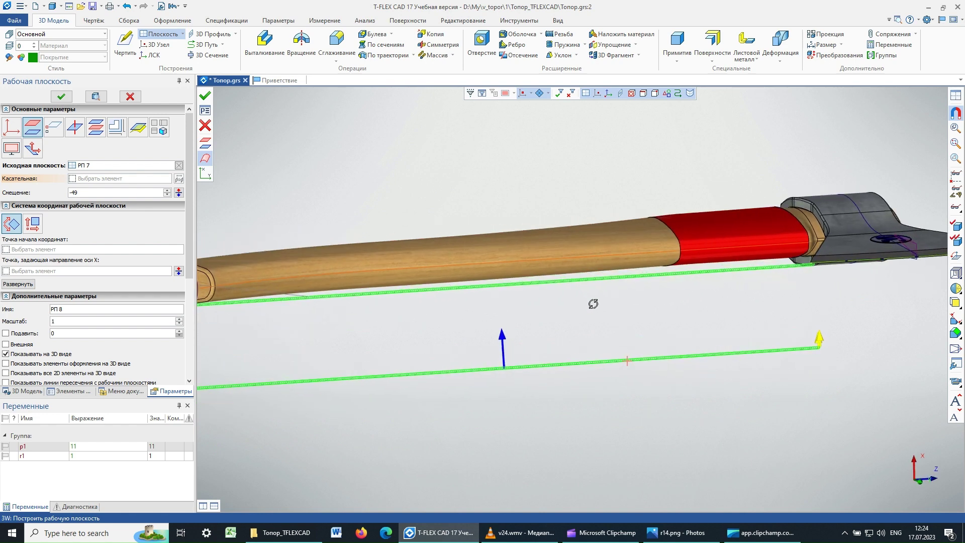
click(98, 193)
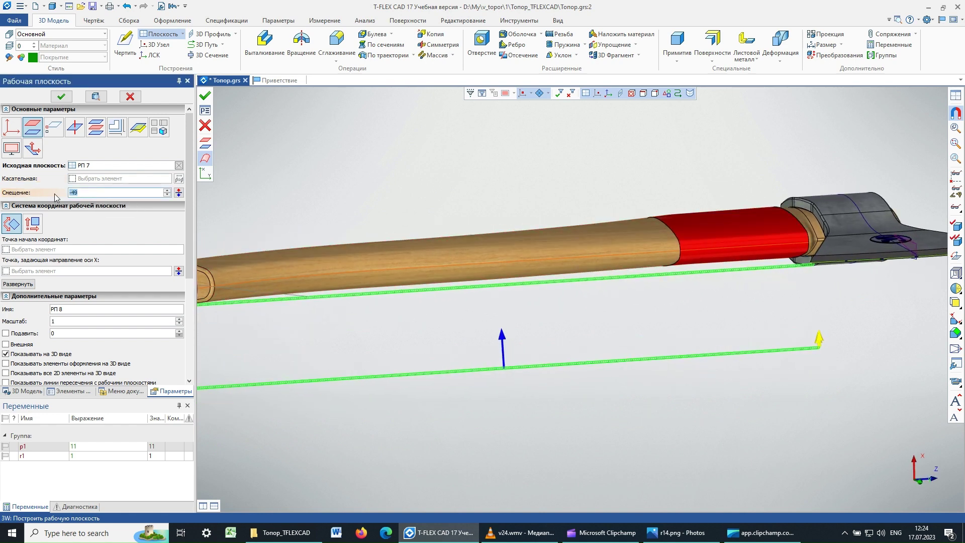
text(-0.)
text(5)
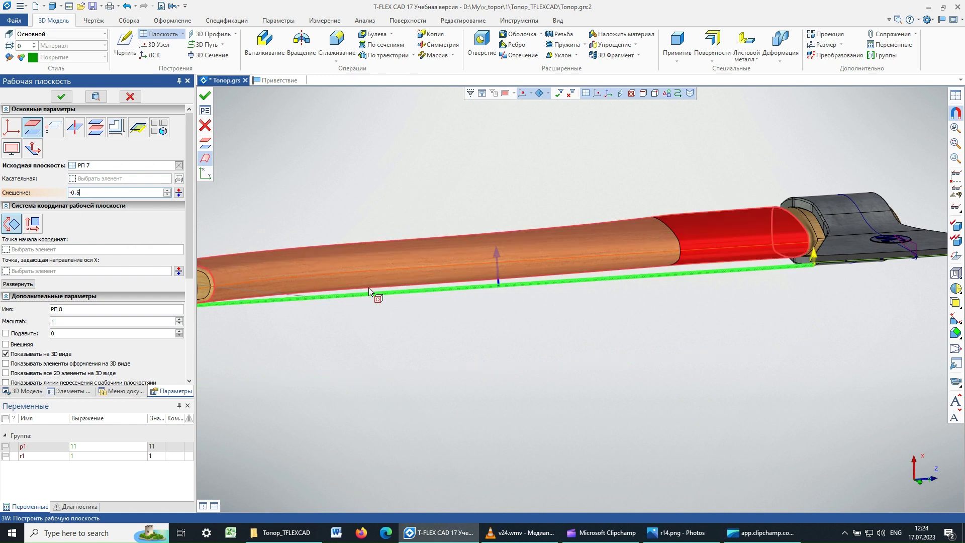
click(60, 96)
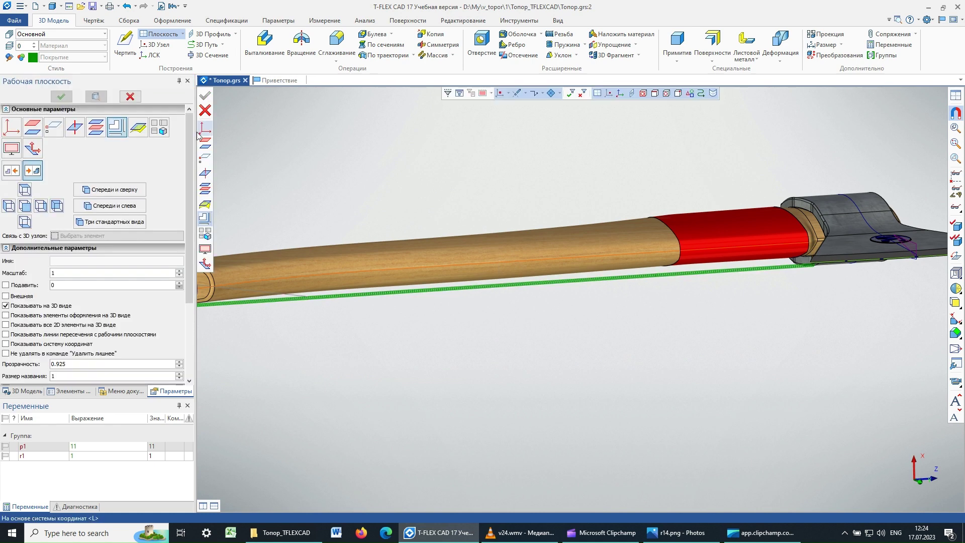
click(129, 97)
scroll(265, 314, up, 2)
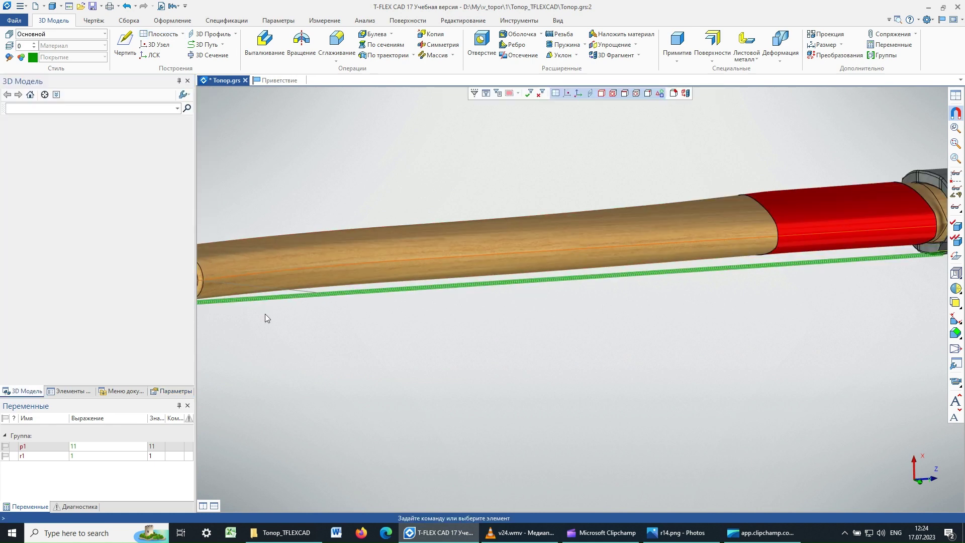
scroll(265, 313, up, 2)
scroll(273, 309, up, 2)
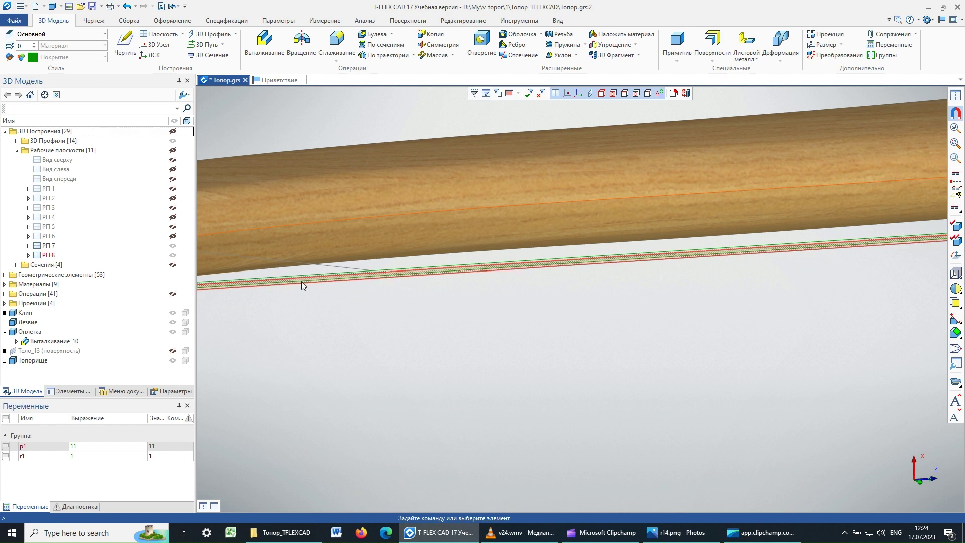
middle_drag(405, 343, 398, 344)
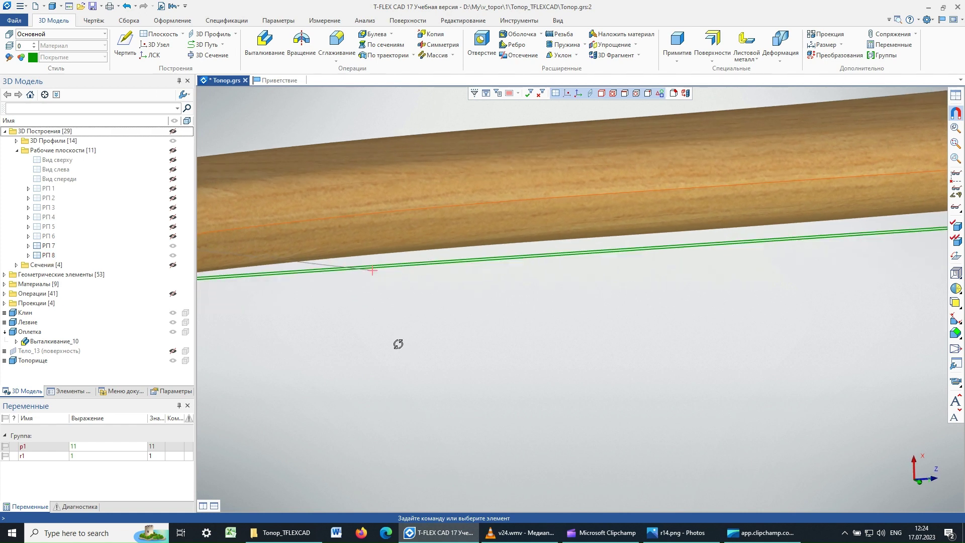
scroll(382, 345, down, 1)
scroll(382, 345, down, 2)
scroll(382, 345, down, 1)
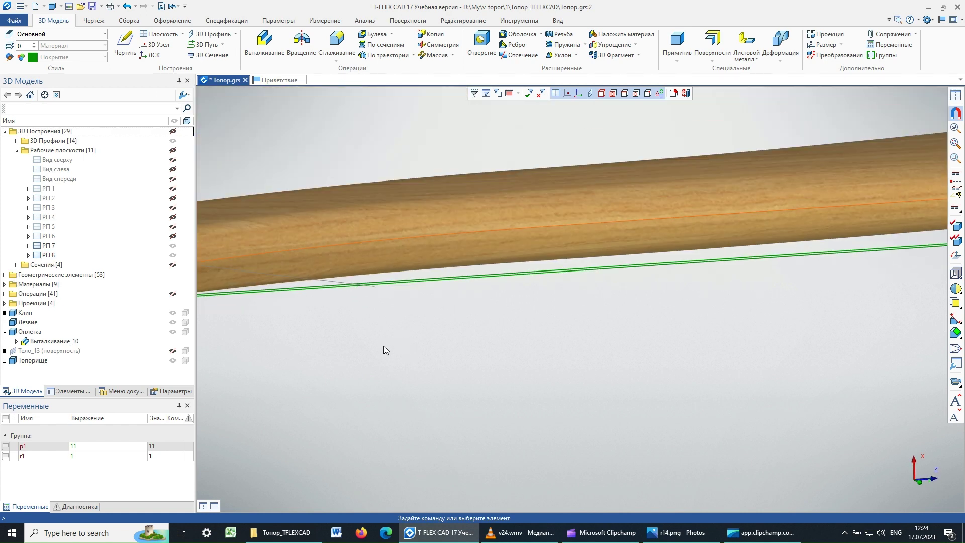
scroll(384, 345, down, 1)
scroll(267, 321, up, 2)
scroll(269, 315, up, 2)
scroll(268, 315, up, 1)
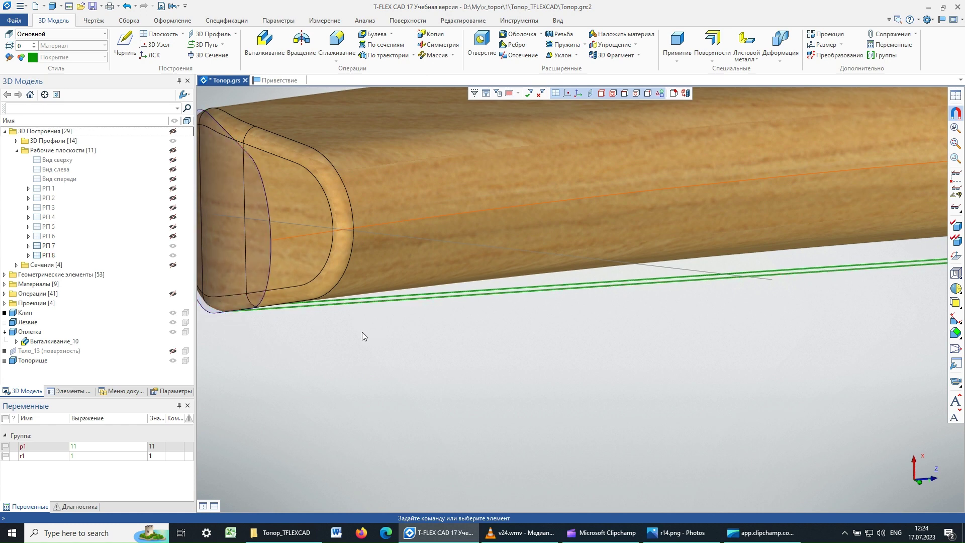
scroll(361, 335, down, 3)
scroll(360, 331, down, 2)
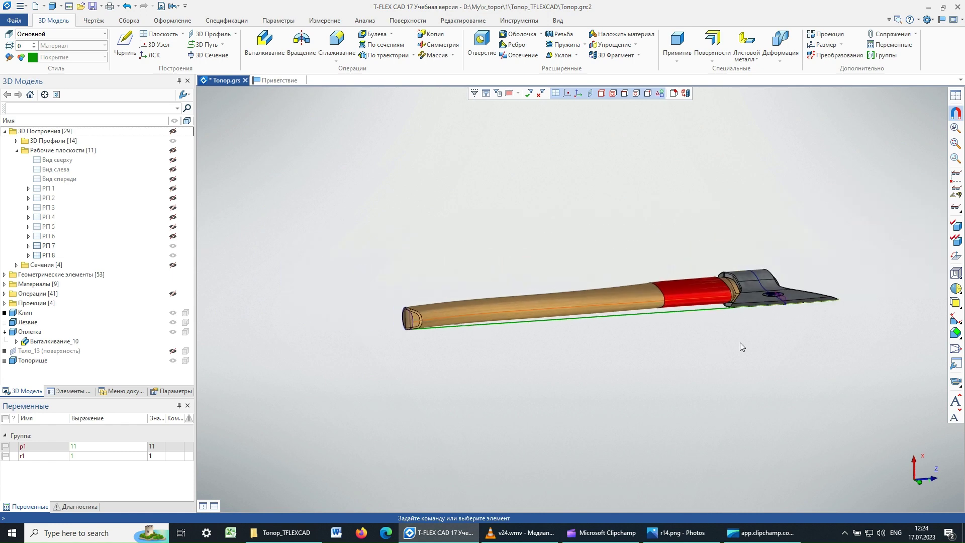
scroll(740, 343, up, 3)
scroll(749, 310, up, 2)
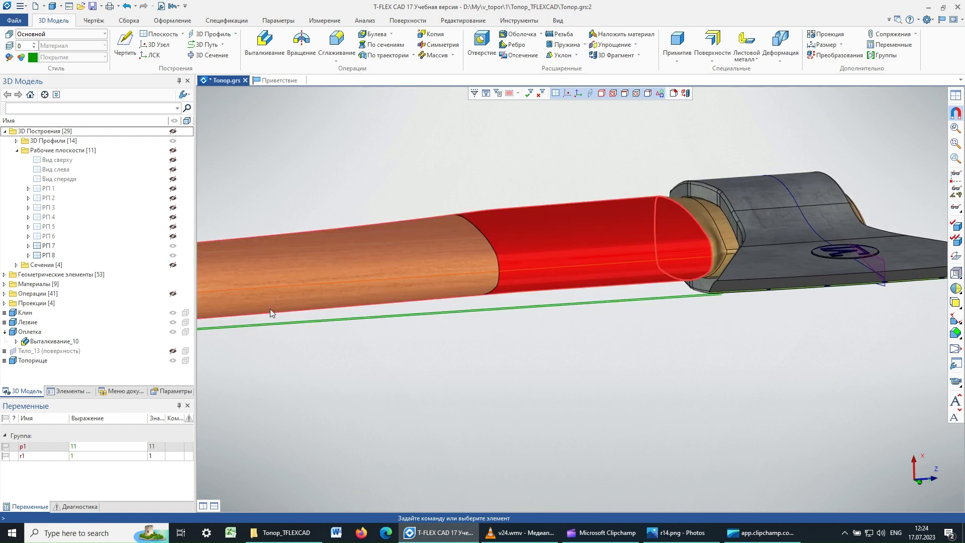
right_click(49, 256)
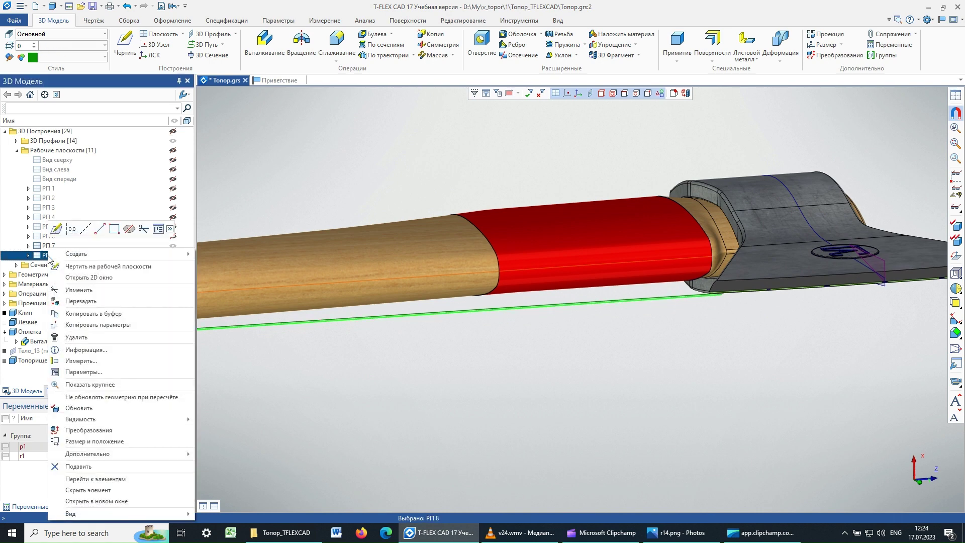
click(96, 293)
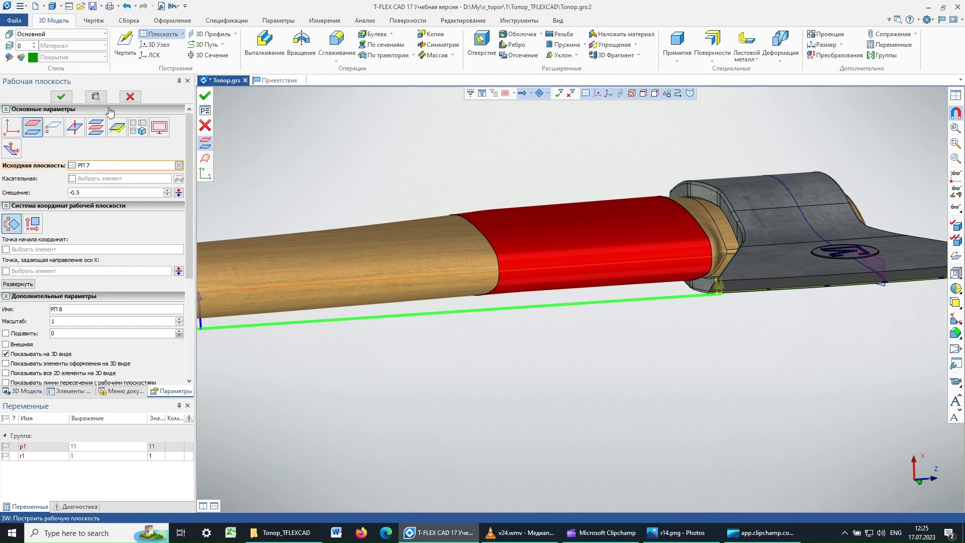
click(130, 97)
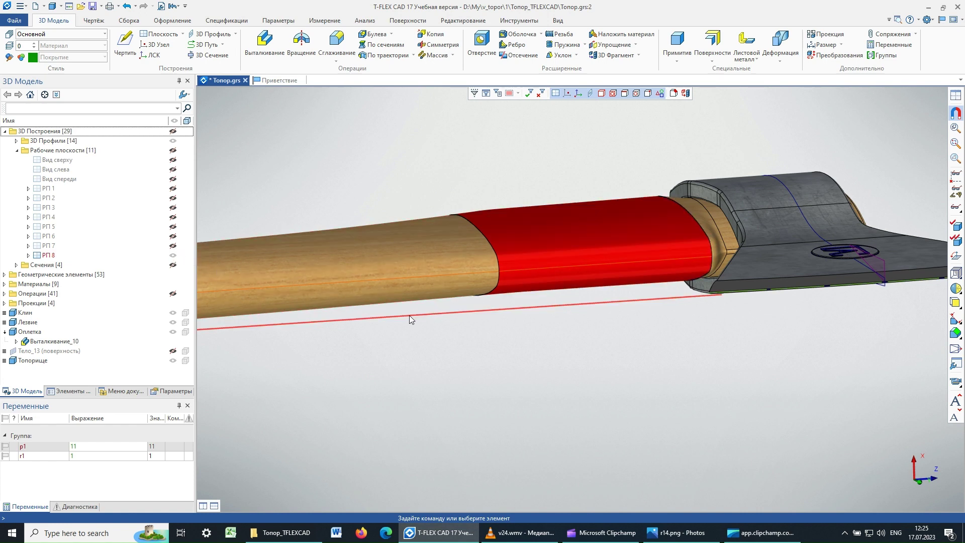
middle_drag(443, 144, 459, 218)
scroll(618, 364, up, 3)
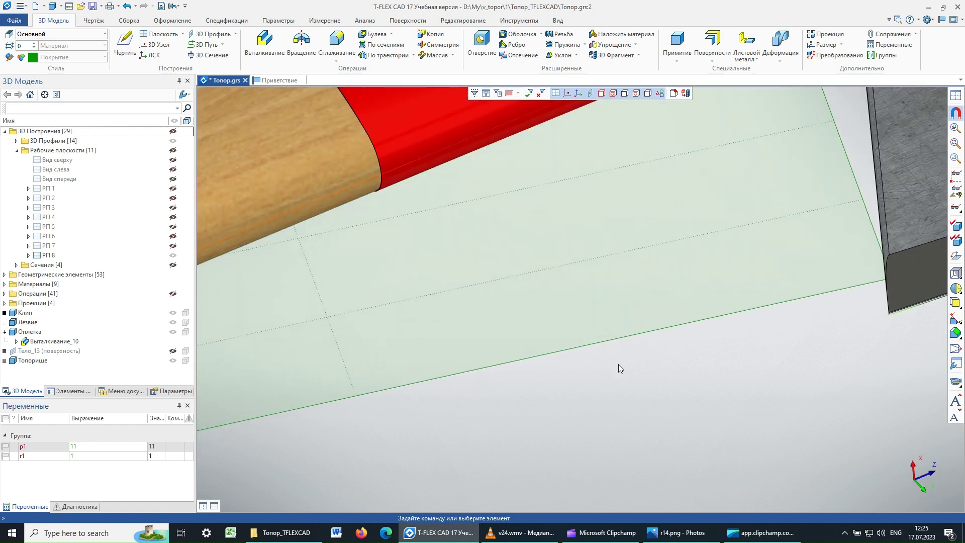
scroll(617, 363, down, 5)
scroll(617, 361, down, 2)
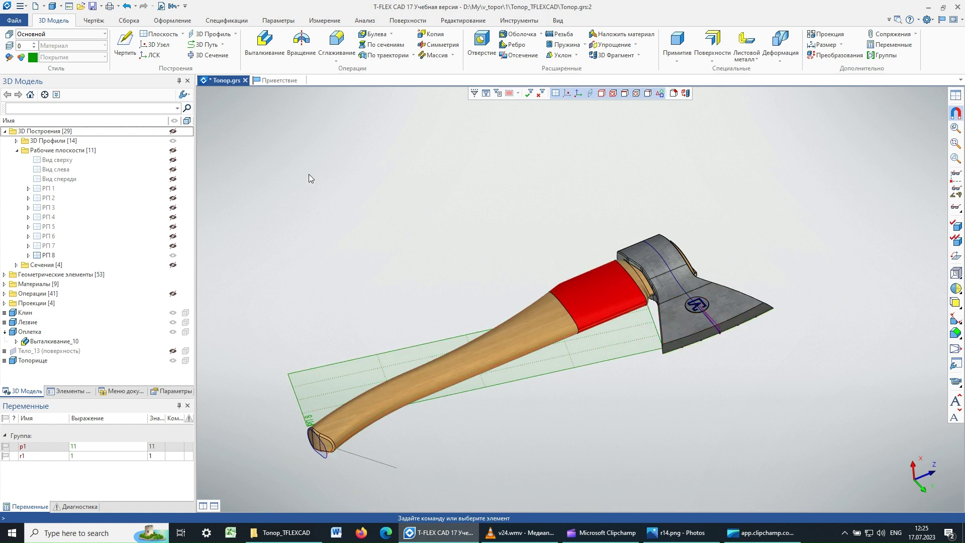
Start a new sketch on work plane РП 8
click(124, 43)
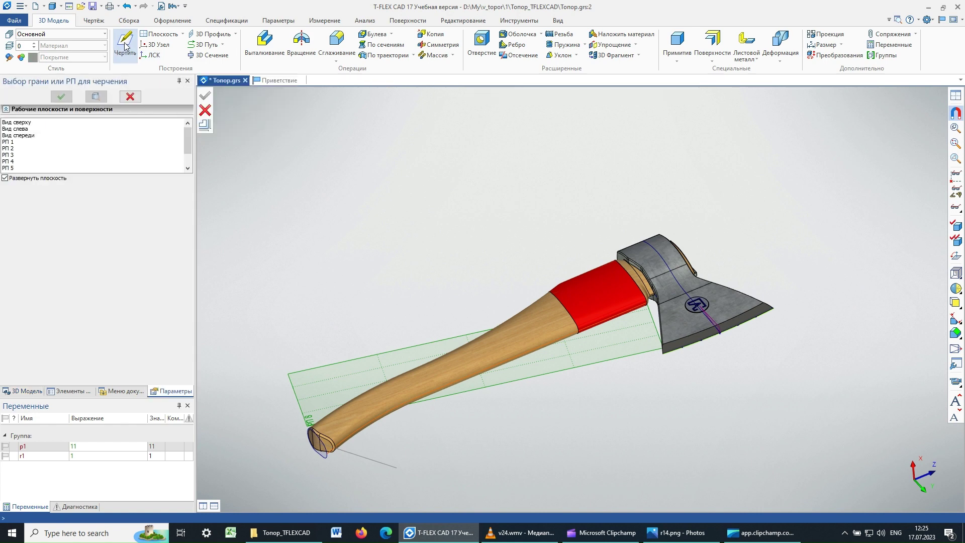
click(398, 349)
scroll(601, 333, up, 2)
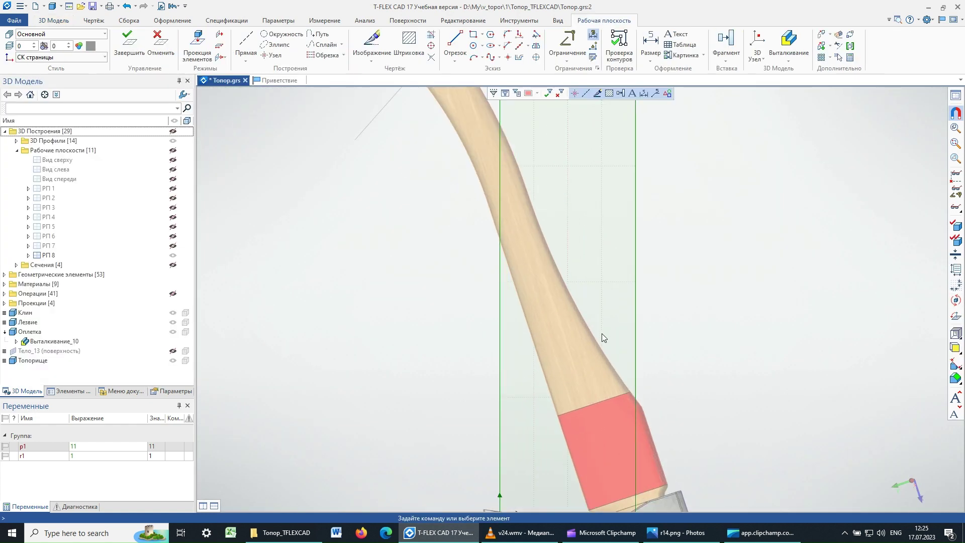
scroll(602, 334, down, 3)
scroll(601, 334, down, 1)
scroll(601, 333, down, 1)
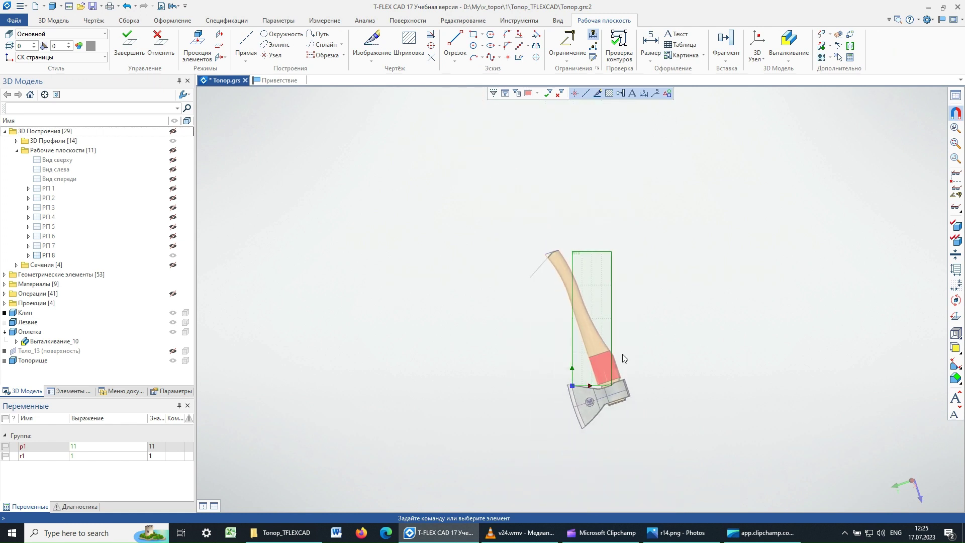
scroll(622, 354, down, 1)
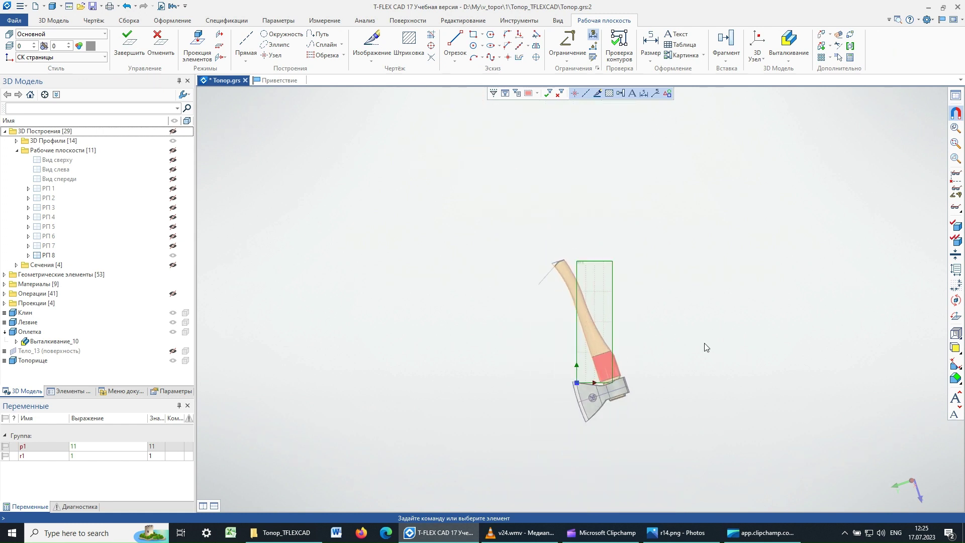
Draw a large centre-radius circle around the axe, centred near the handle
click(473, 47)
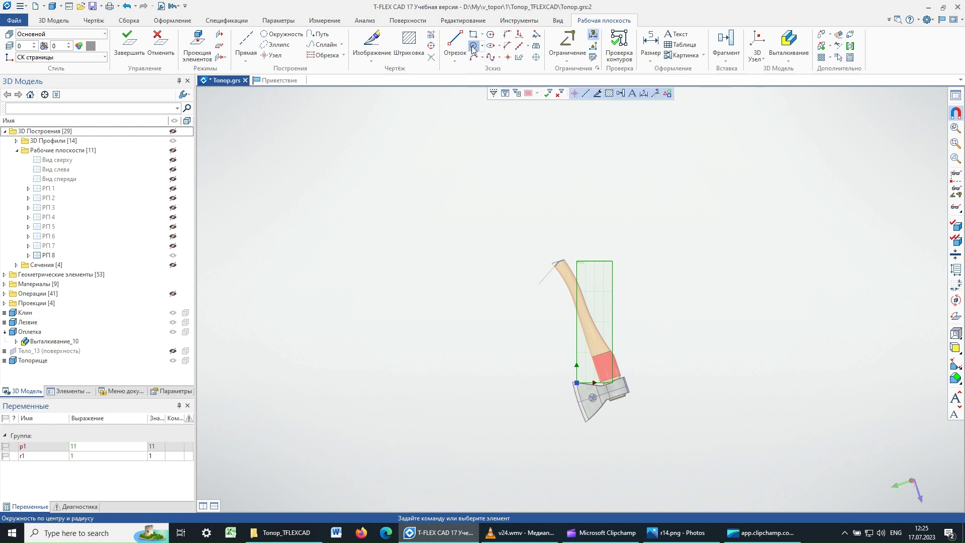
click(593, 338)
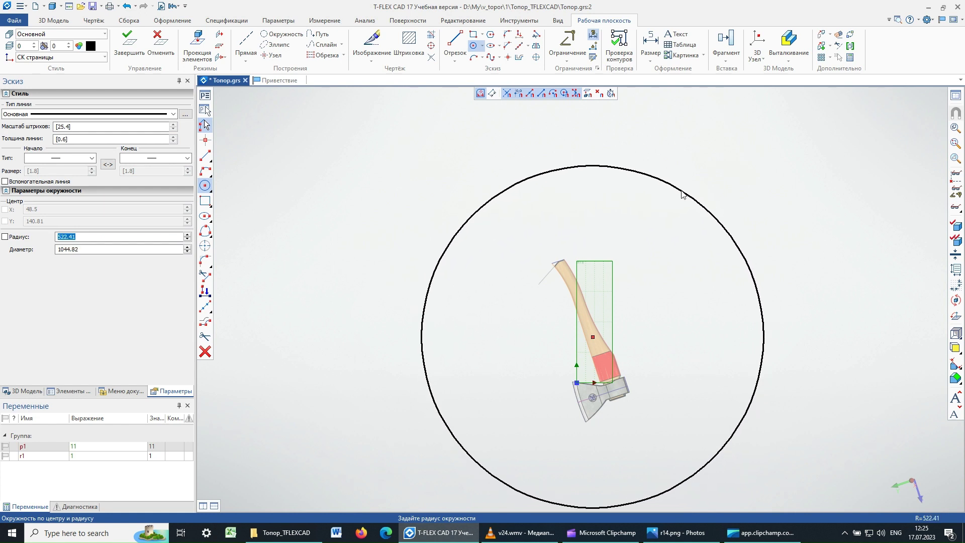
click(685, 195)
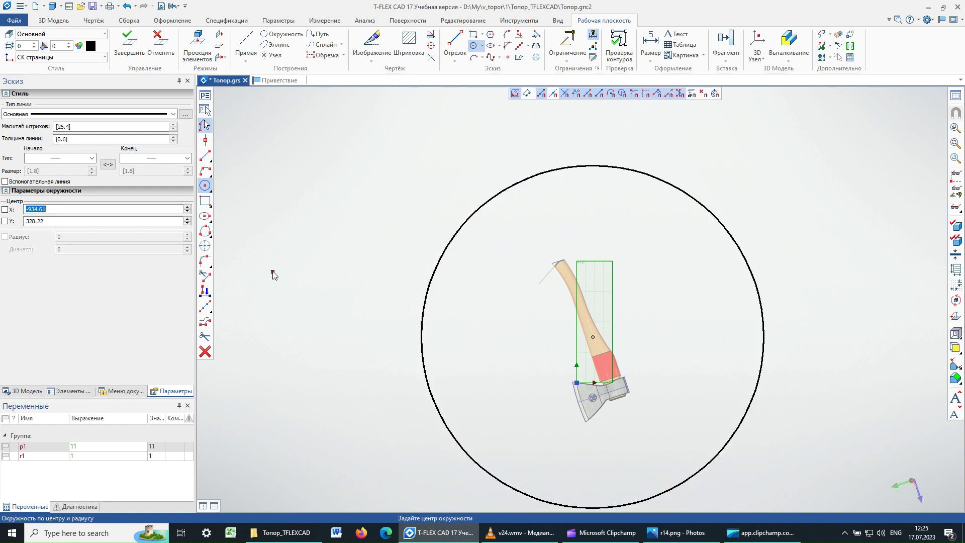
key(Escape)
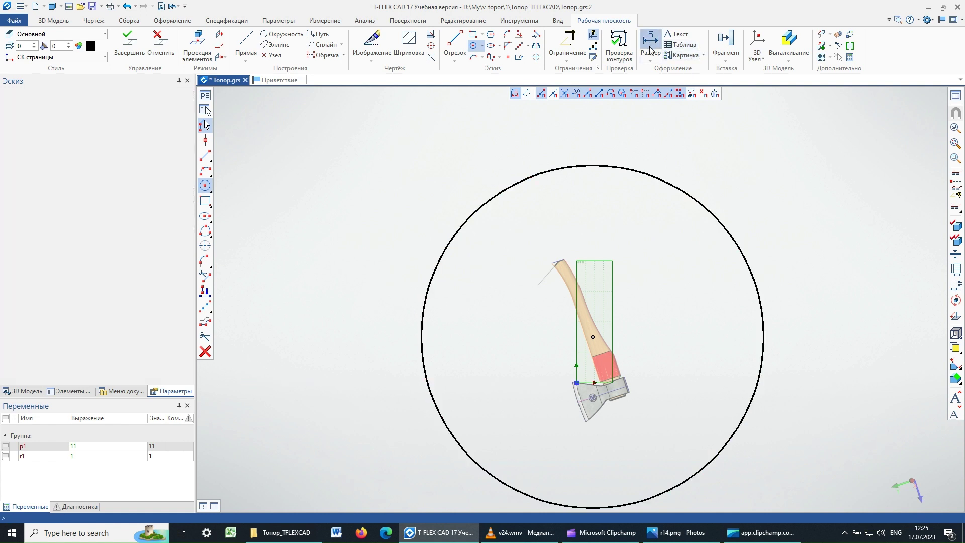
Dimension the circle to a 1500 diameter and return to the 3D view
key(d)
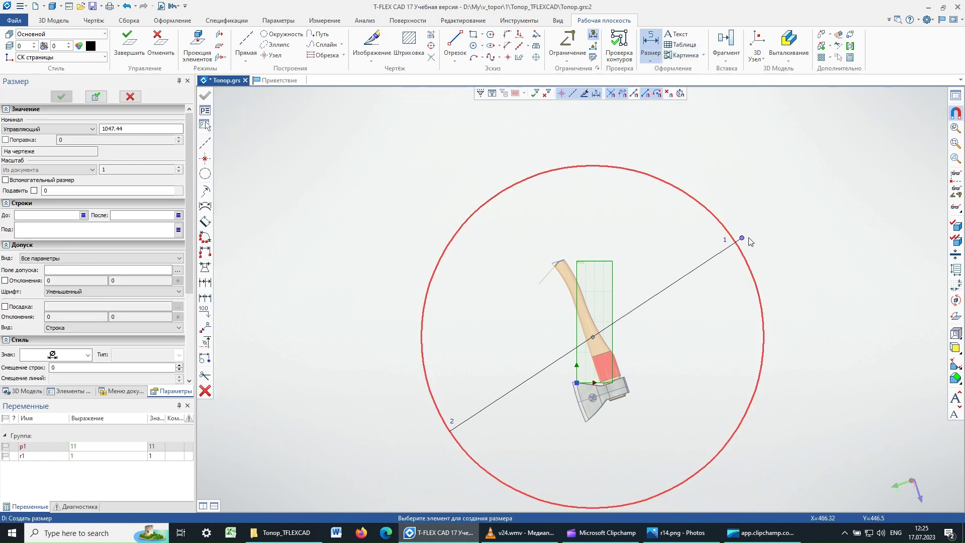
click(760, 246)
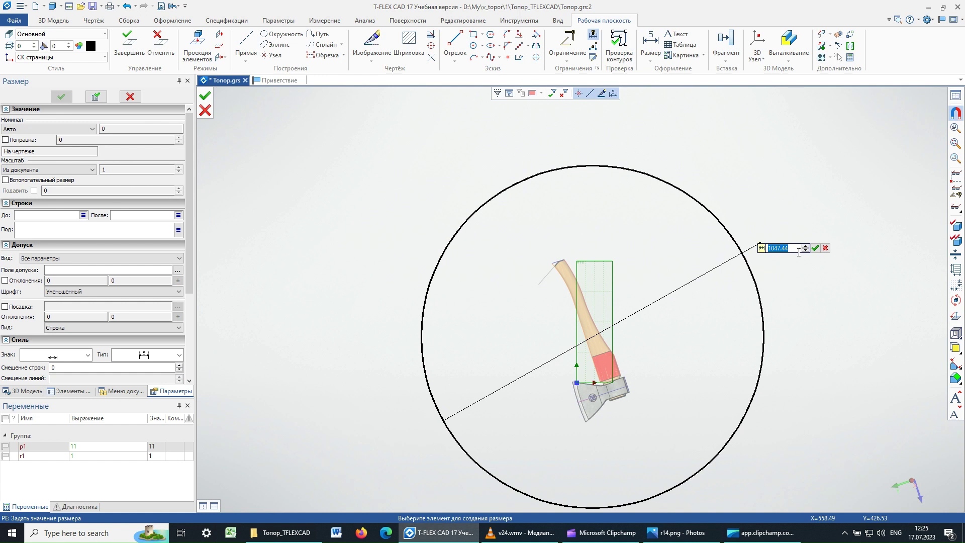
text(1500)
click(816, 248)
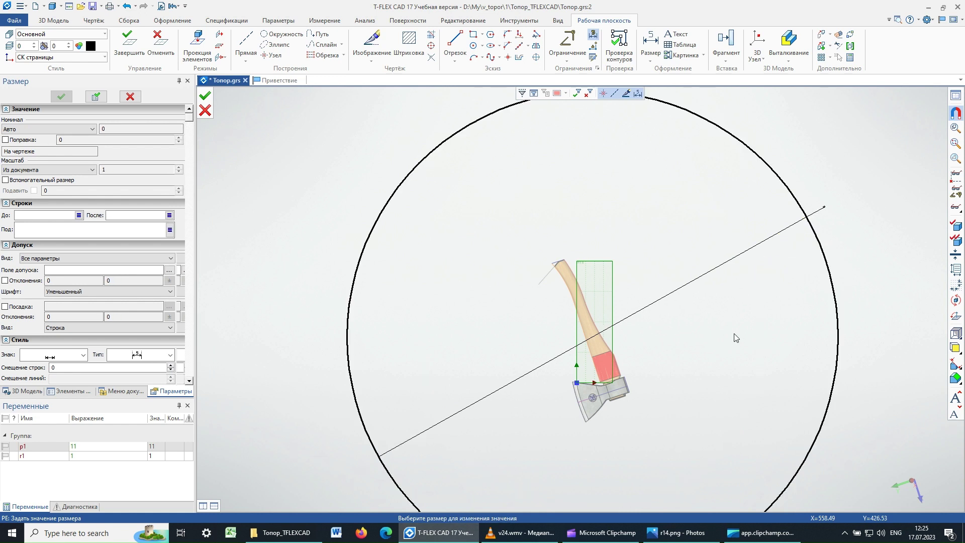
click(129, 98)
scroll(507, 364, up, 1)
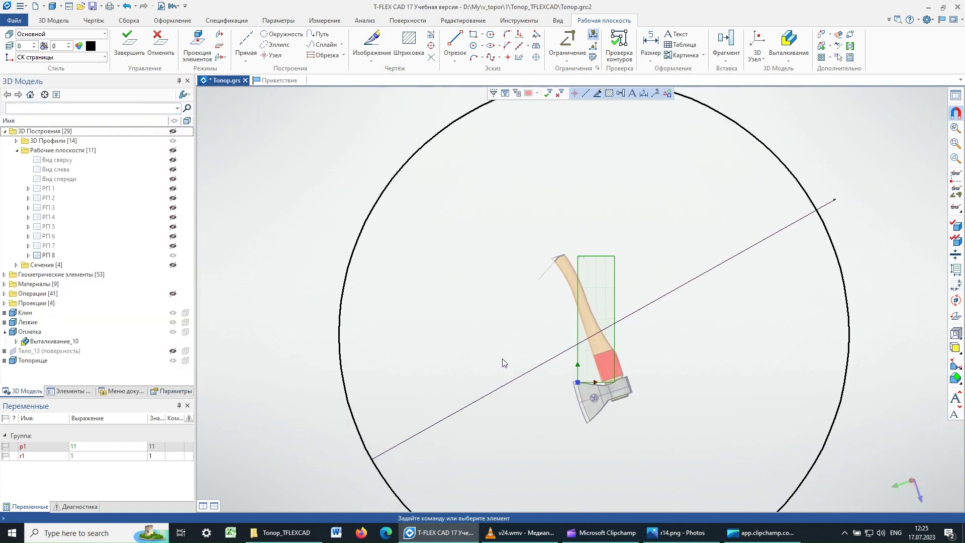
scroll(503, 362, down, 3)
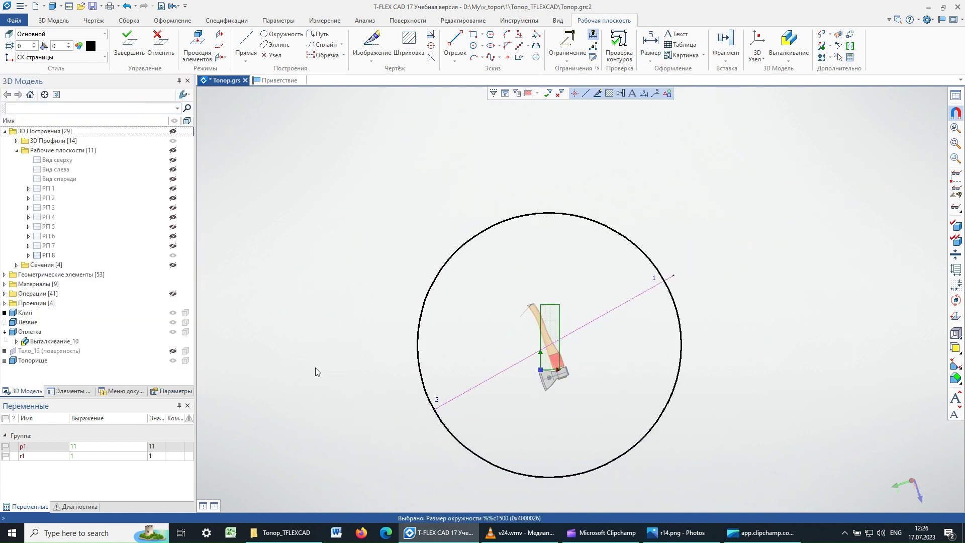
click(129, 43)
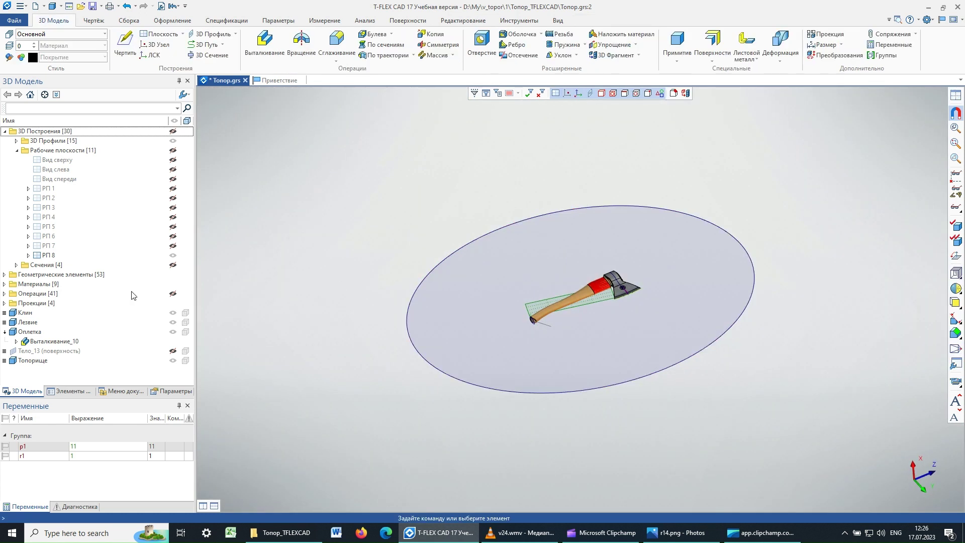
Sort the model tree by creation order and select Профиль_15 below РП 8
click(188, 96)
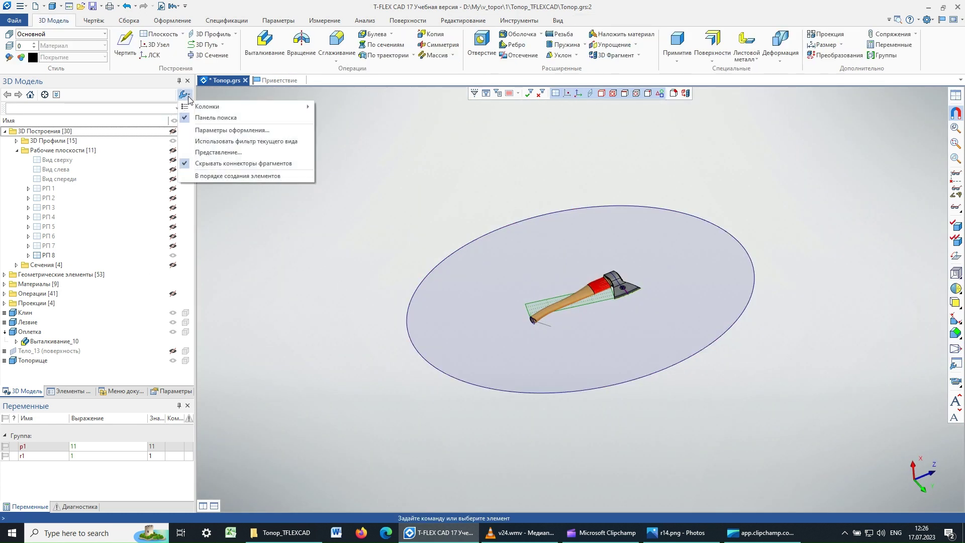
click(185, 177)
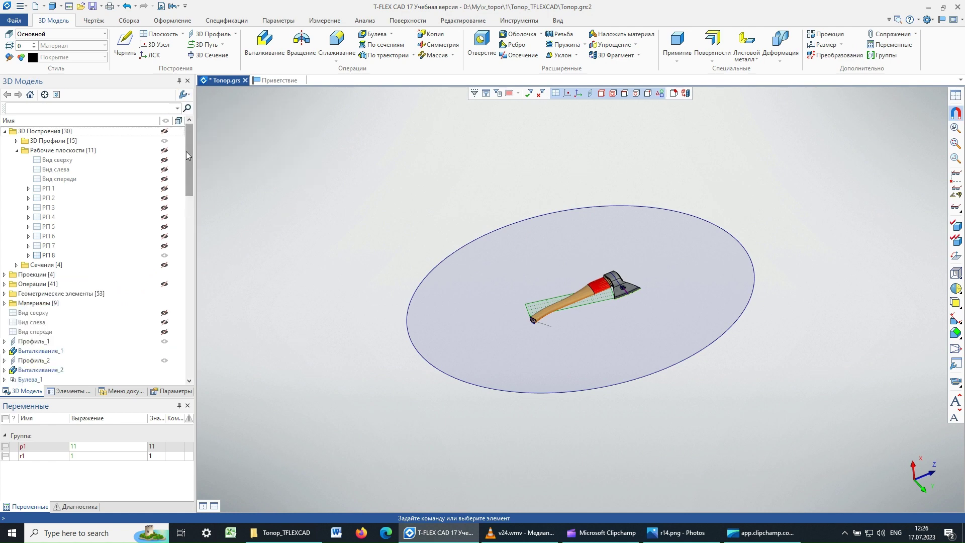
drag(187, 145, 197, 330)
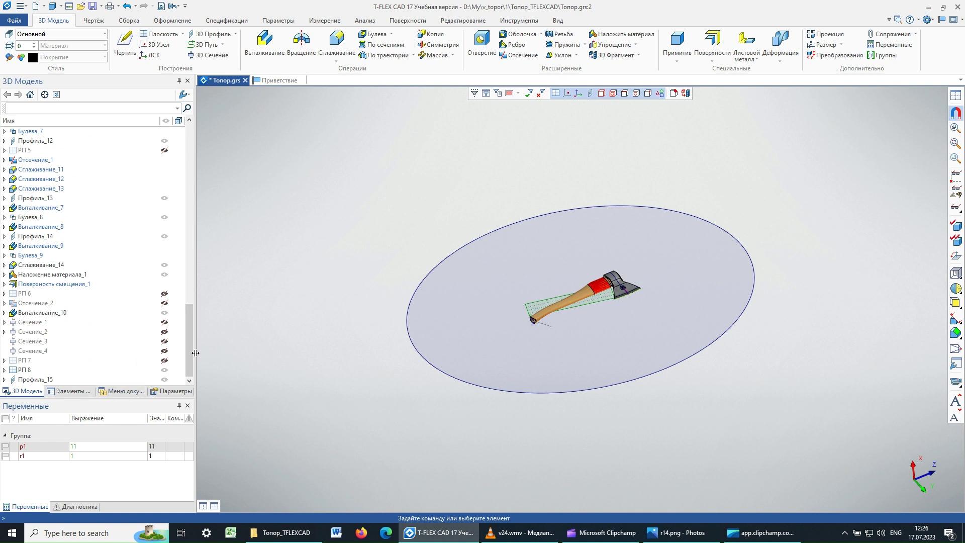
scroll(189, 354, up, 8)
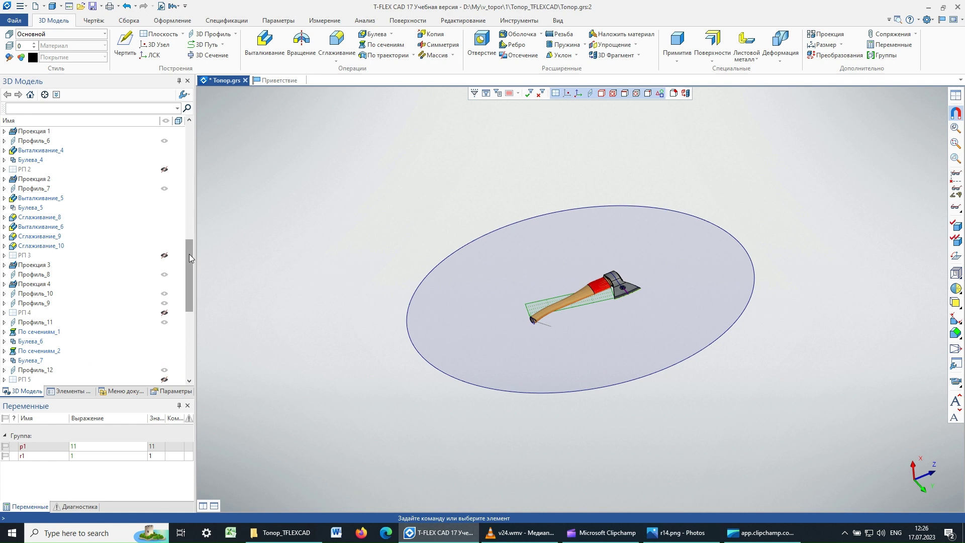
drag(189, 258, 190, 321)
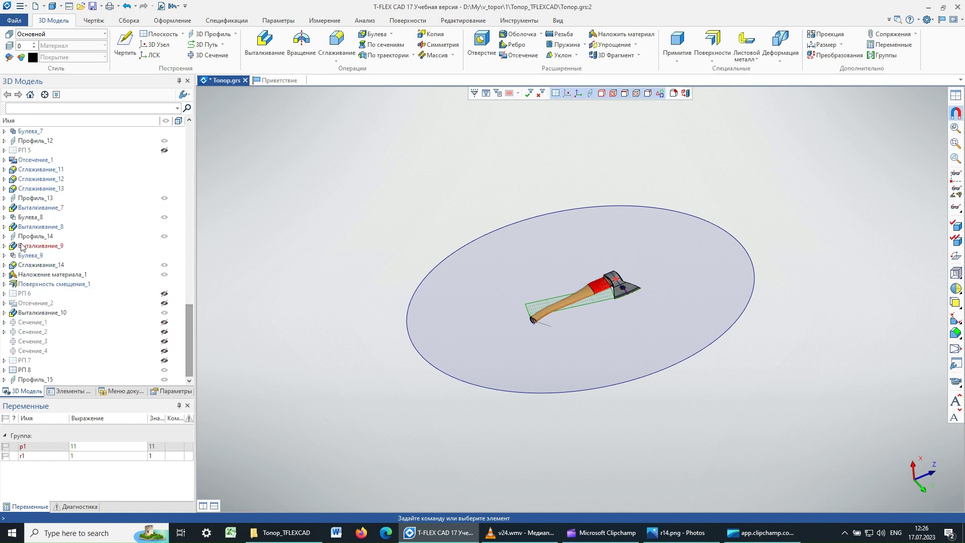
click(23, 371)
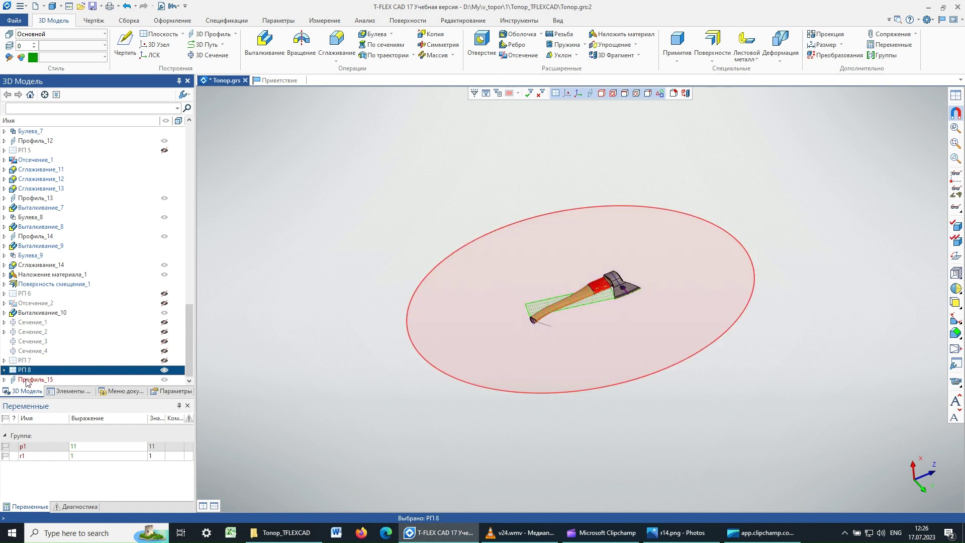
click(35, 380)
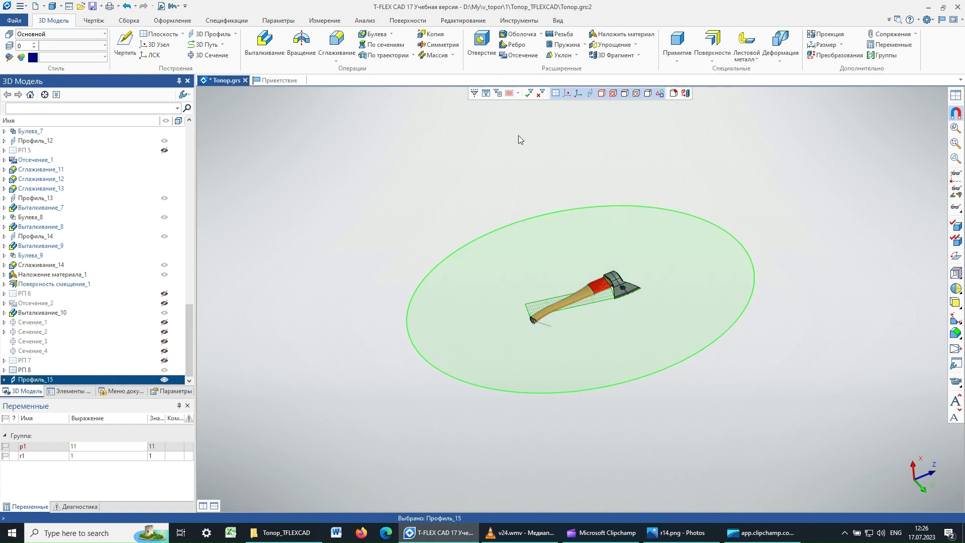
Extrude Профиль_15 with length 0 forward and 80 in the reverse direction
click(262, 44)
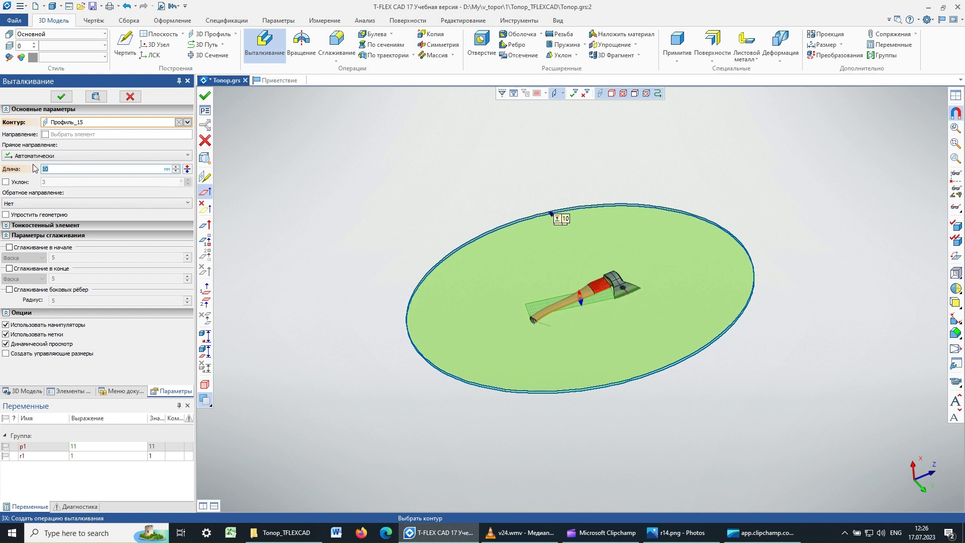
text(0)
key(Return)
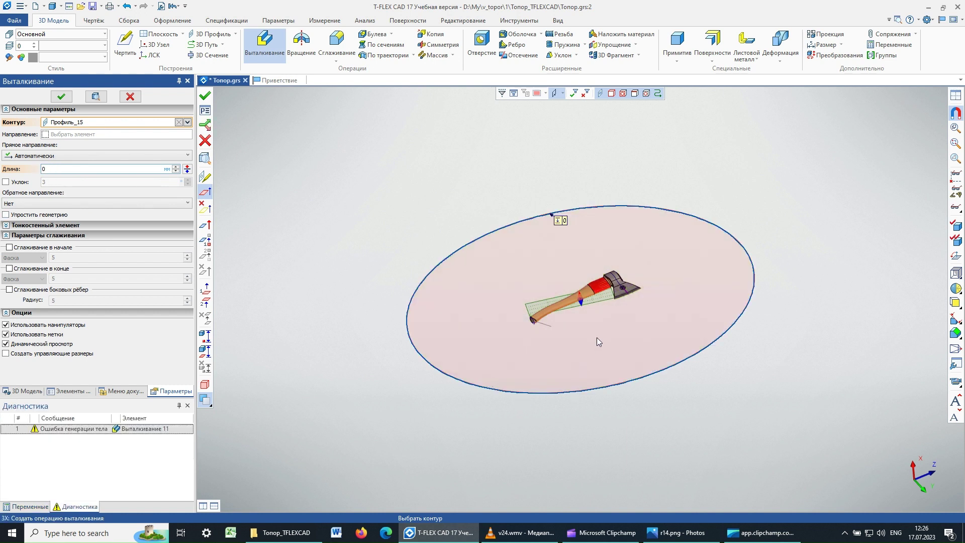
mouse_move(584, 306)
mouse_down()
mouse_move(595, 341)
mouse_move(589, 319)
mouse_up()
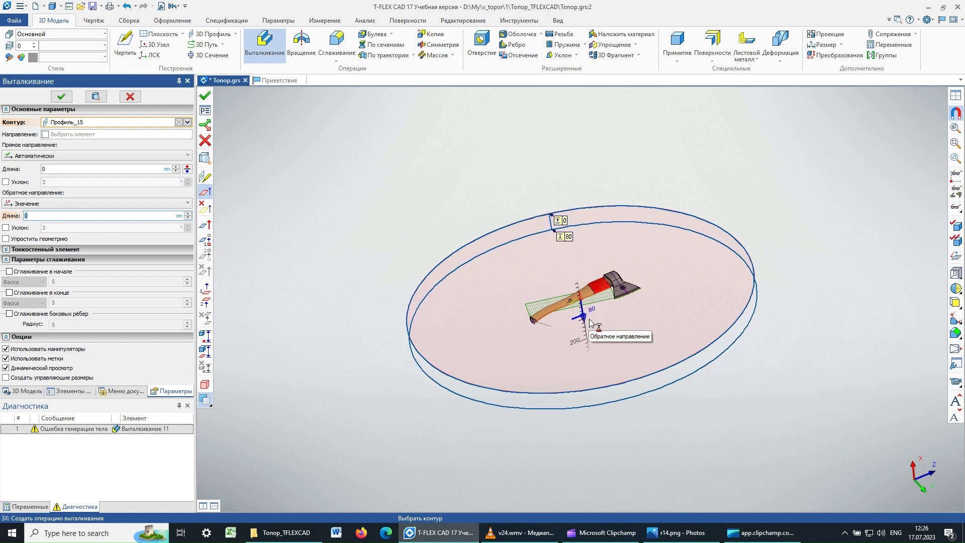
drag(589, 322, 589, 323)
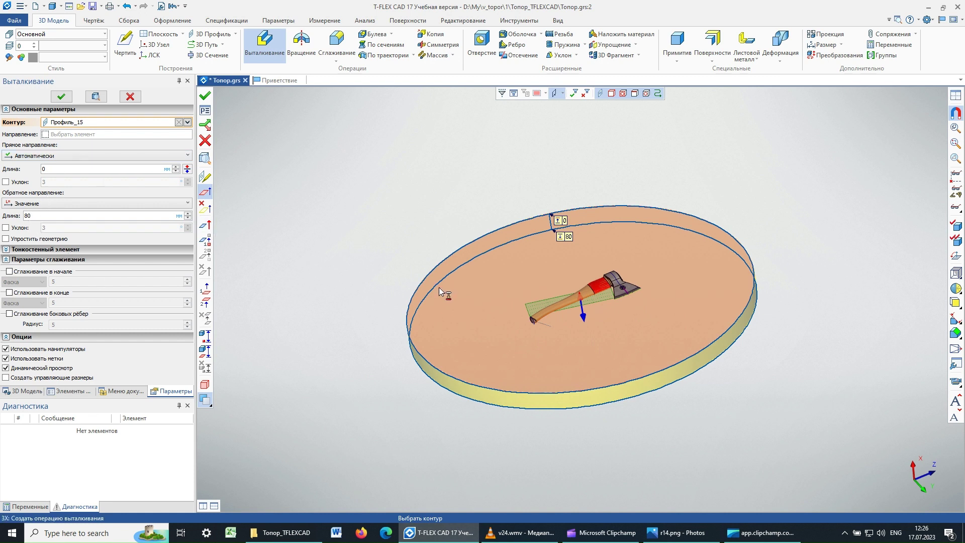
click(63, 97)
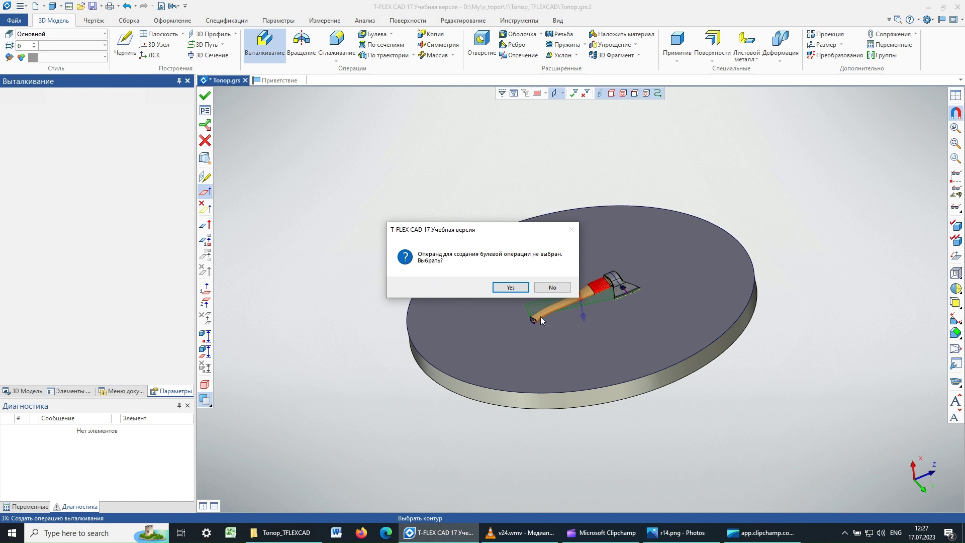
Dismiss the boolean-operand prompt and switch the model tree back to grouped folders
click(552, 287)
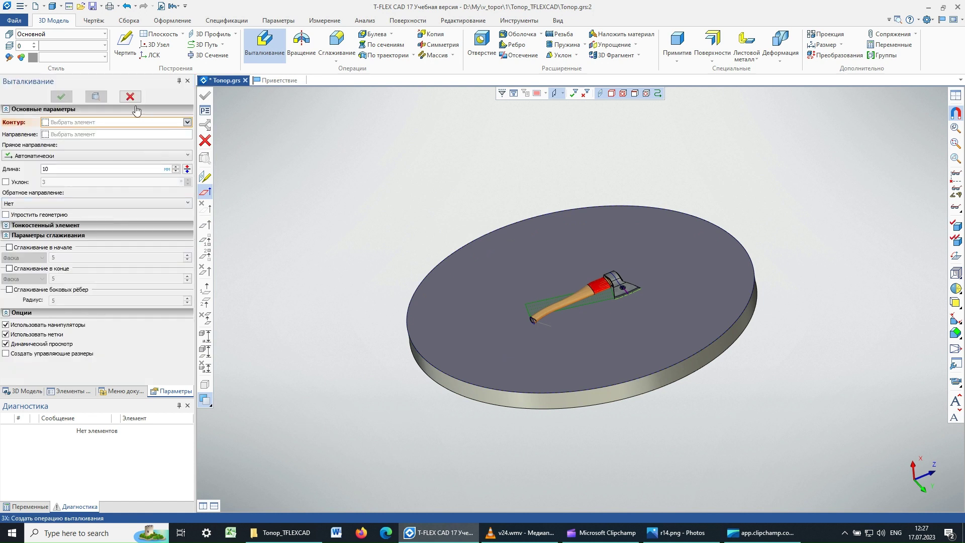
click(130, 96)
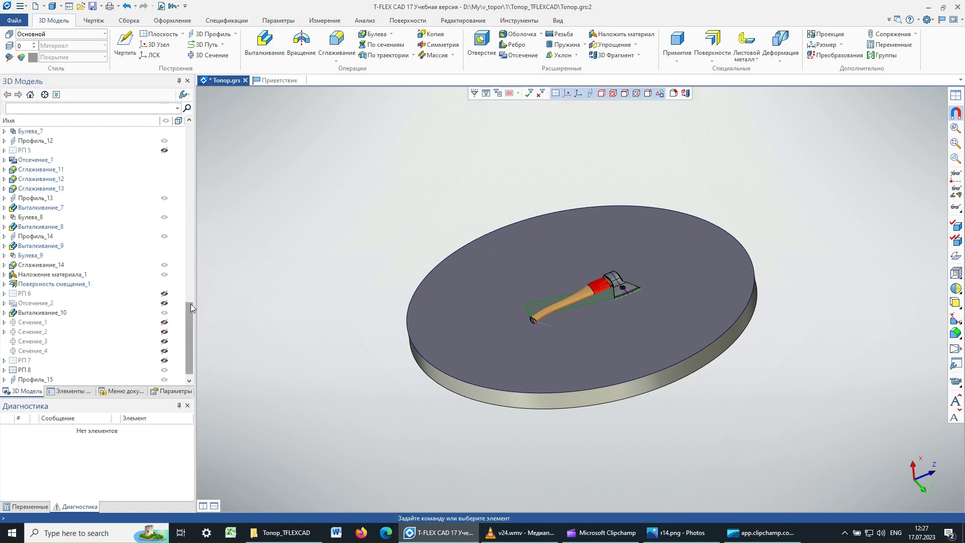
click(185, 96)
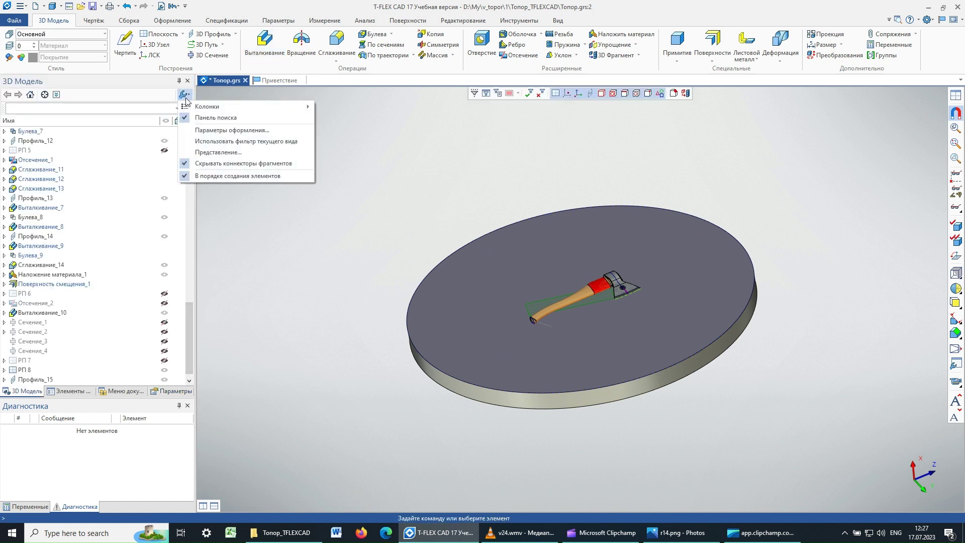
click(184, 177)
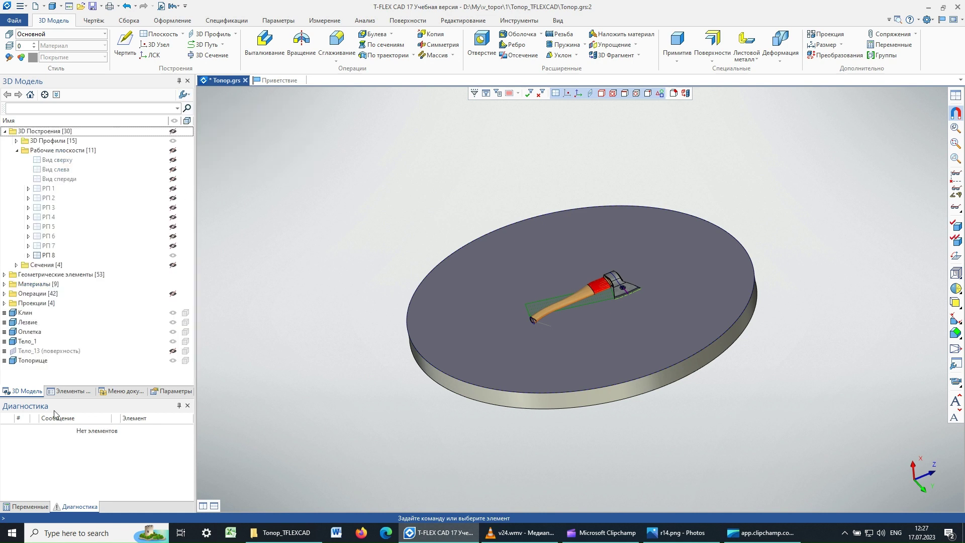
Rename the disc body Тело_1 to Основание through its Параметры
click(28, 342)
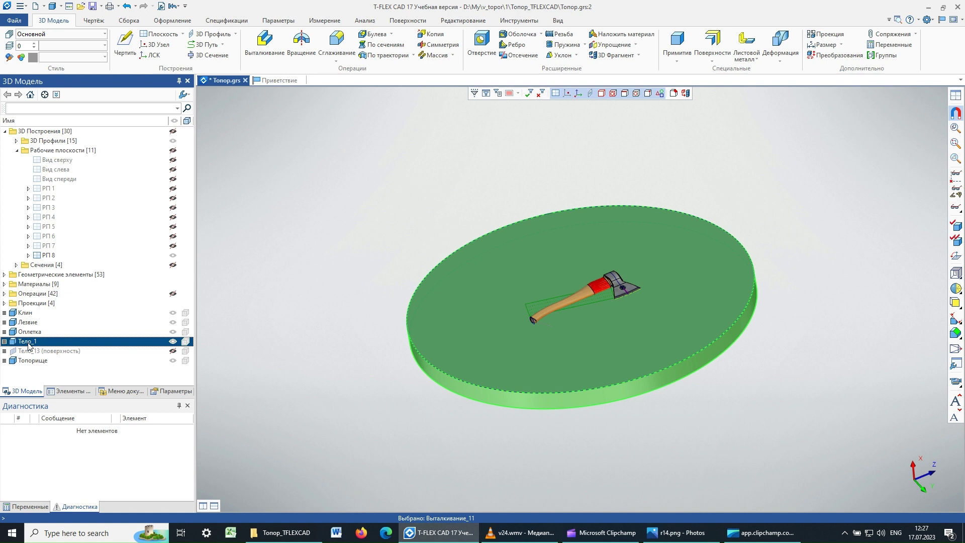
right_click(29, 344)
mouse_move(69, 429)
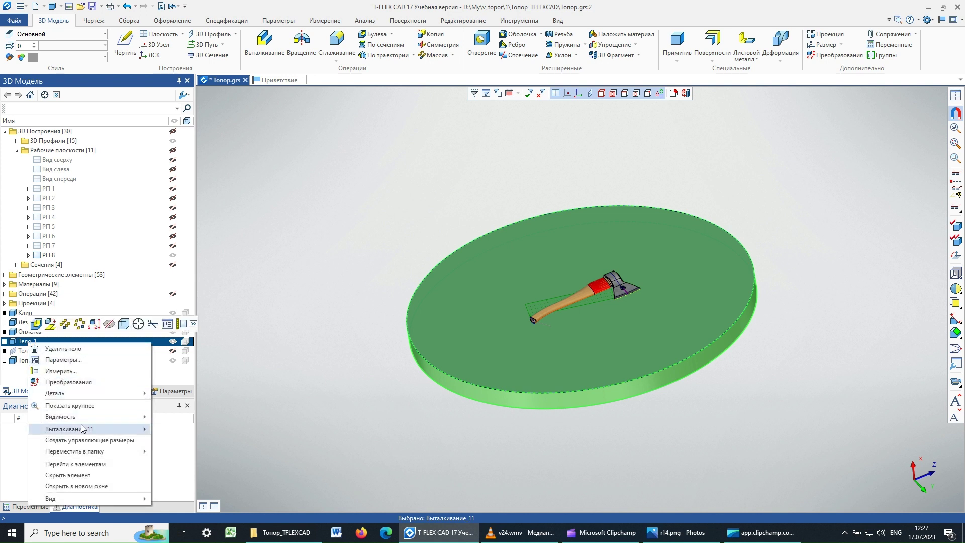
click(73, 360)
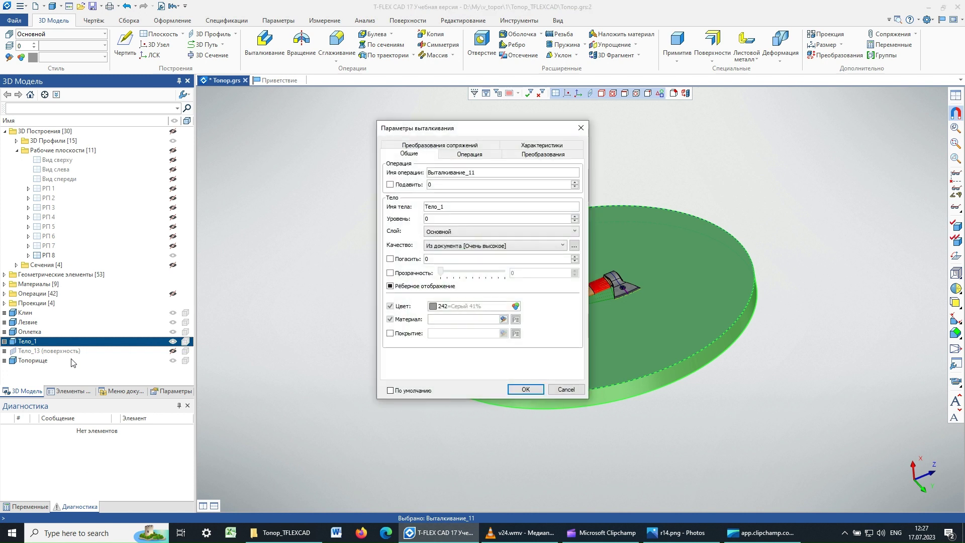
drag(452, 205, 403, 206)
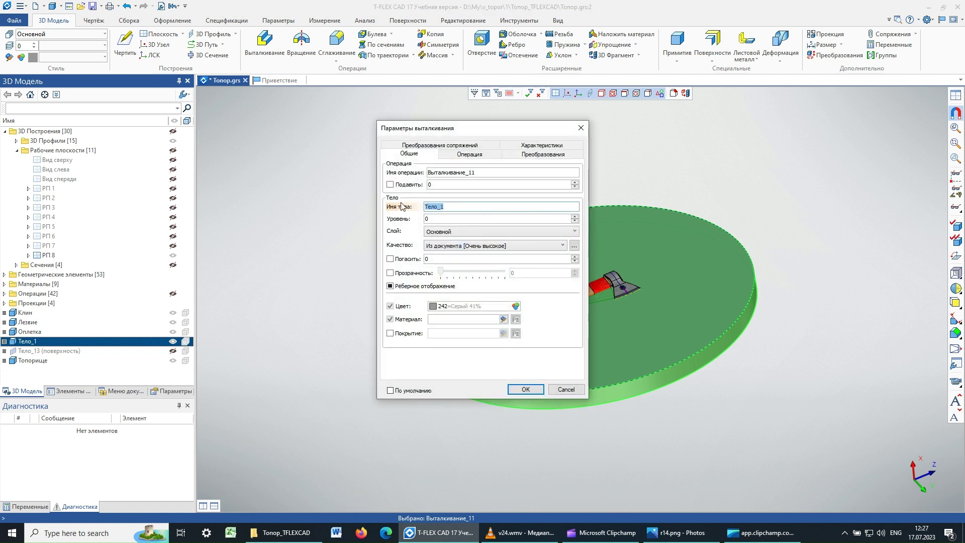
text(J)
click(530, 389)
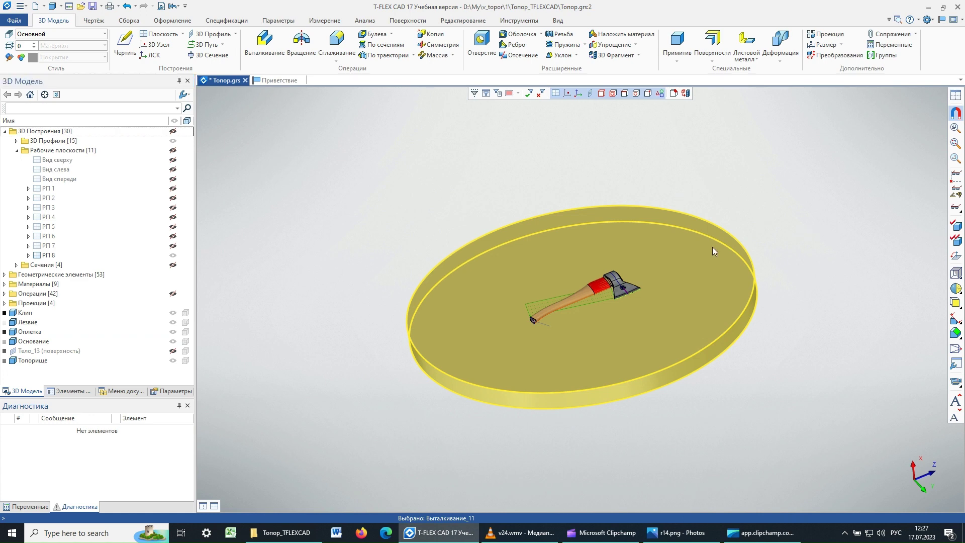
Deselect the disc, orbit around the model and save the document
click(379, 242)
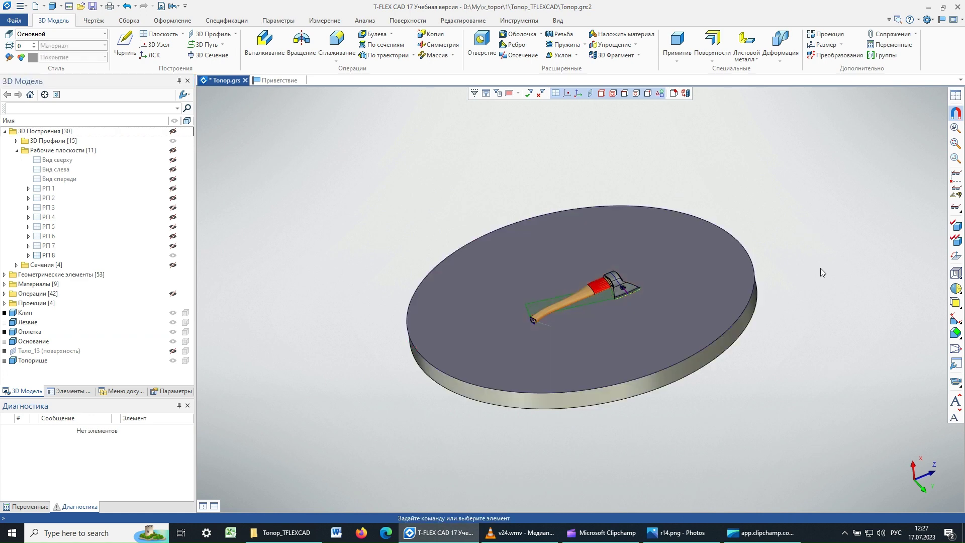
mouse_move(821, 268)
right_down()
mouse_move(812, 390)
mouse_move(793, 314)
mouse_move(814, 308)
mouse_move(822, 340)
right_up()
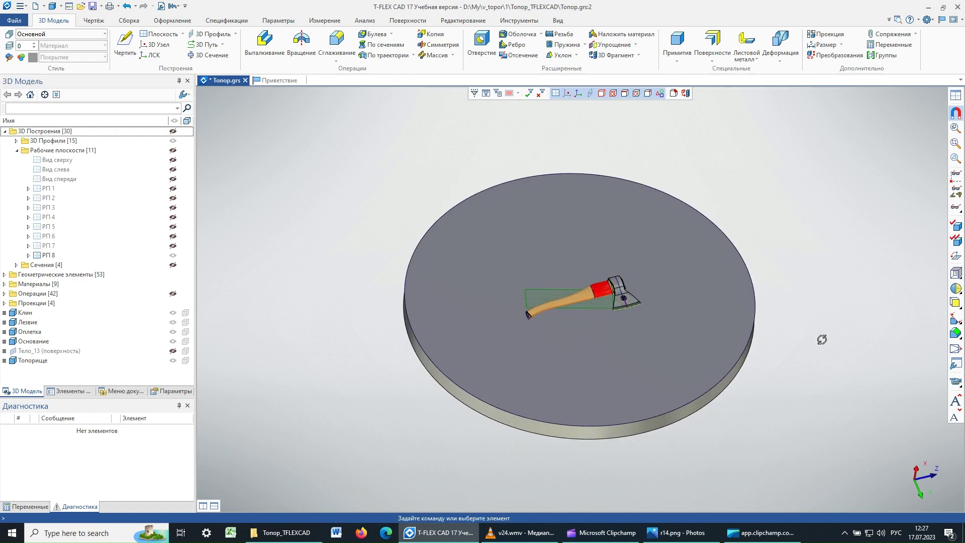
right_drag(442, 152, 399, 171)
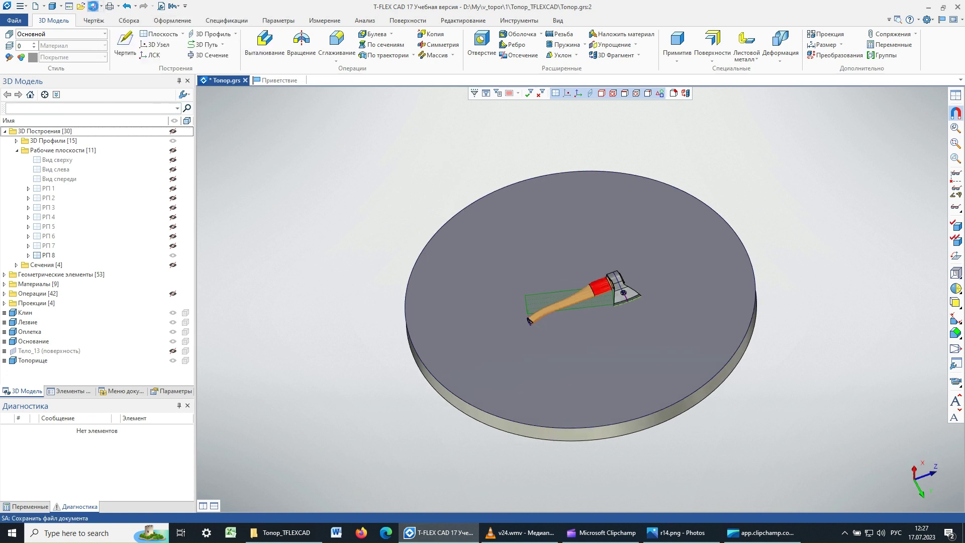
click(93, 6)
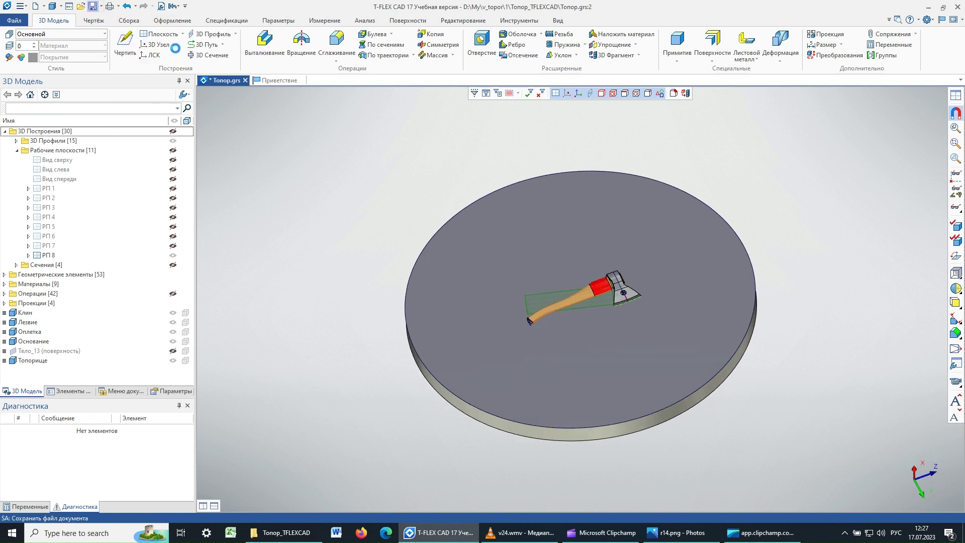
With Основание selected, open the Материалы library at the Трава grass folder
click(31, 344)
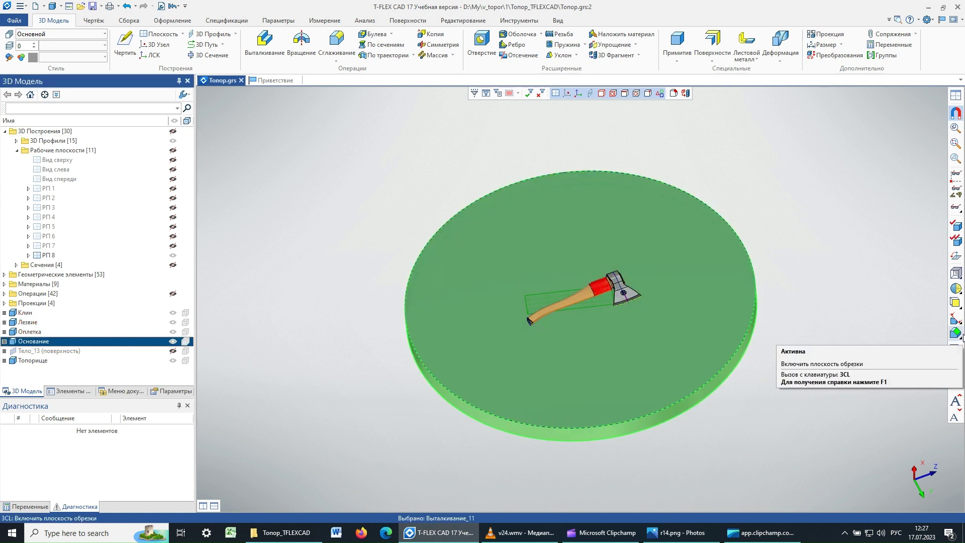
click(513, 22)
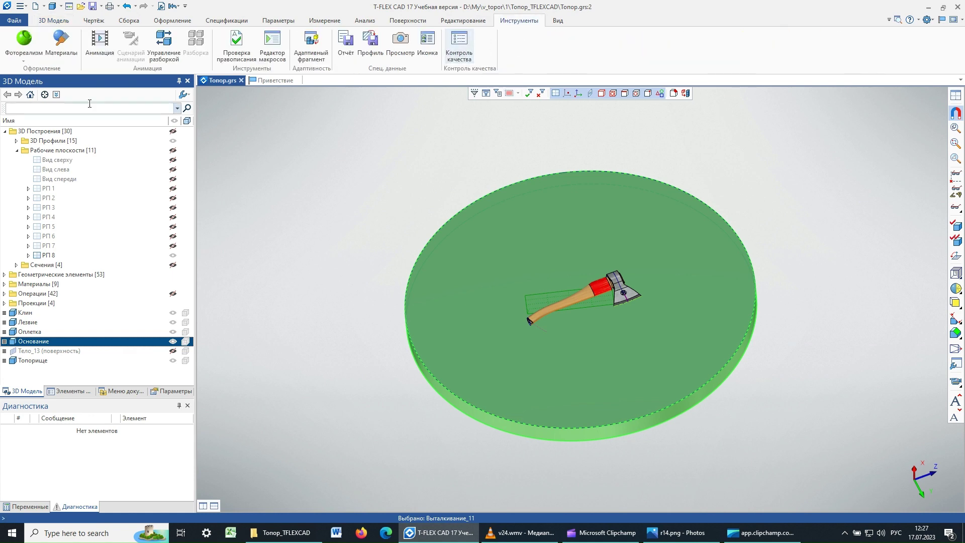
click(61, 41)
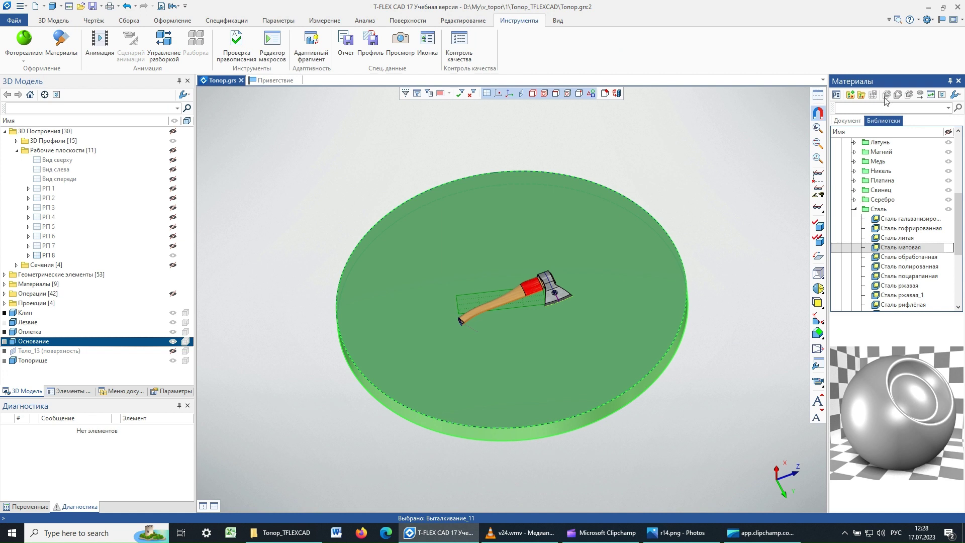
scroll(962, 150, up, 1)
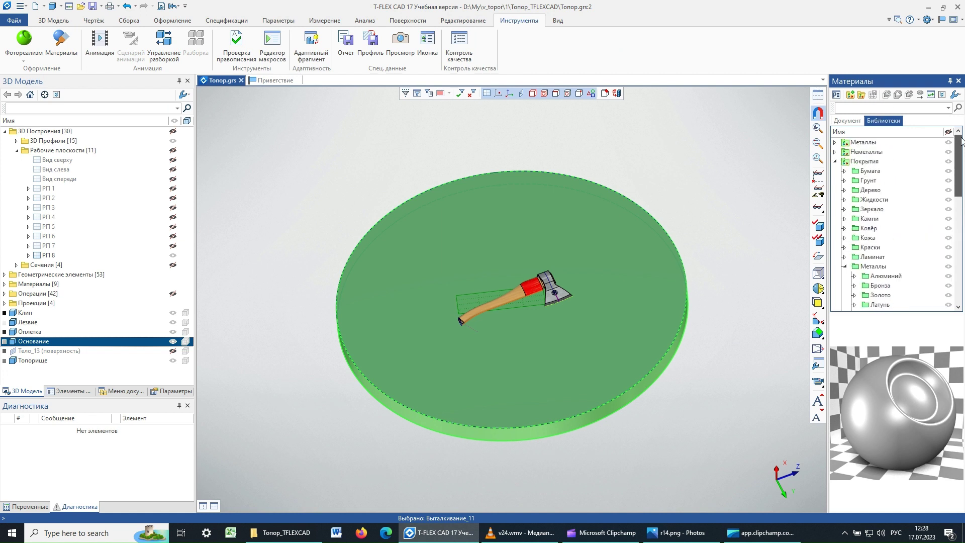
click(845, 267)
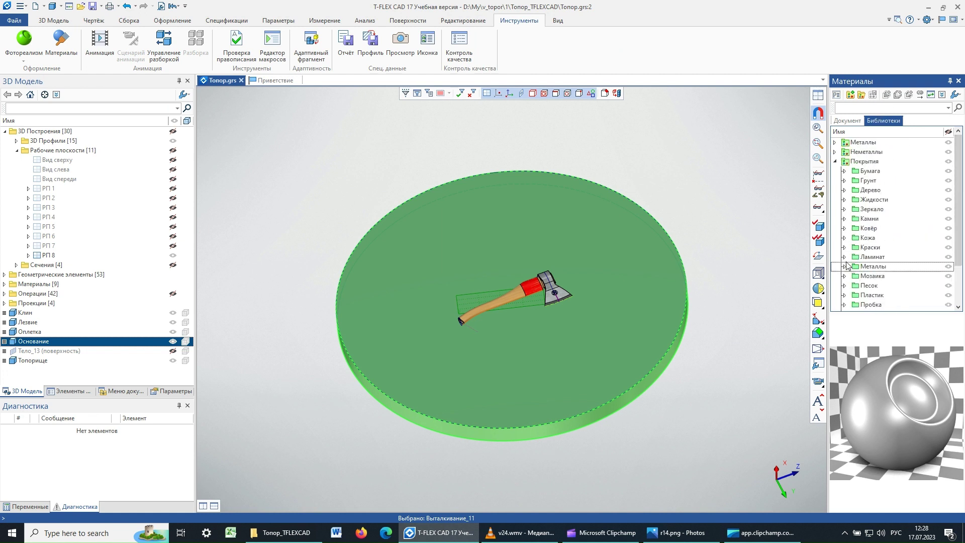
drag(960, 188, 961, 235)
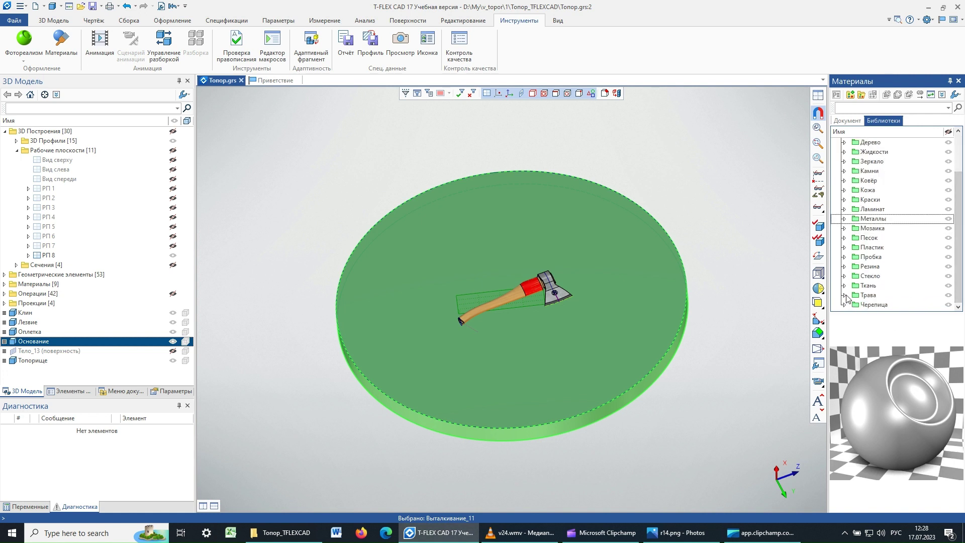
click(846, 296)
drag(957, 226, 960, 274)
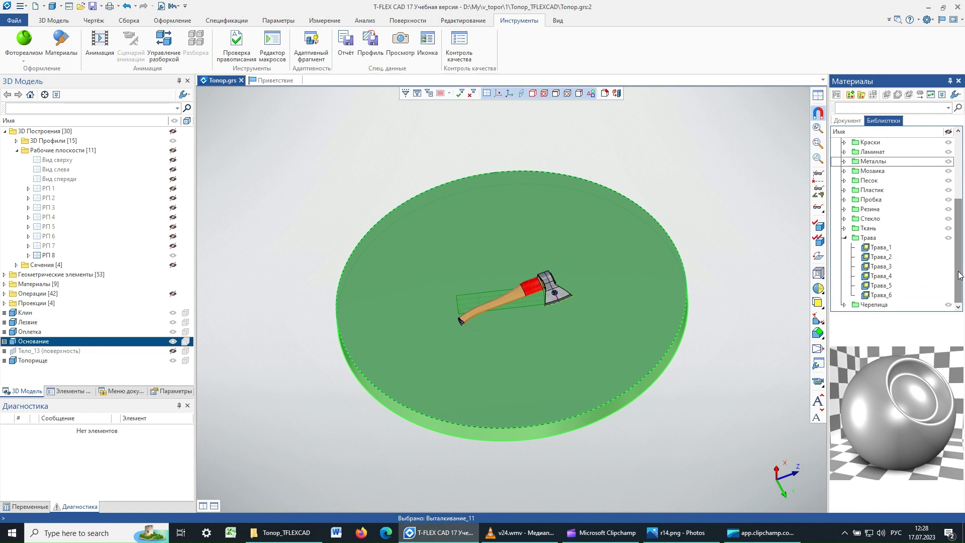
Preview the grass materials and apply Трава_4 to the model
click(884, 277)
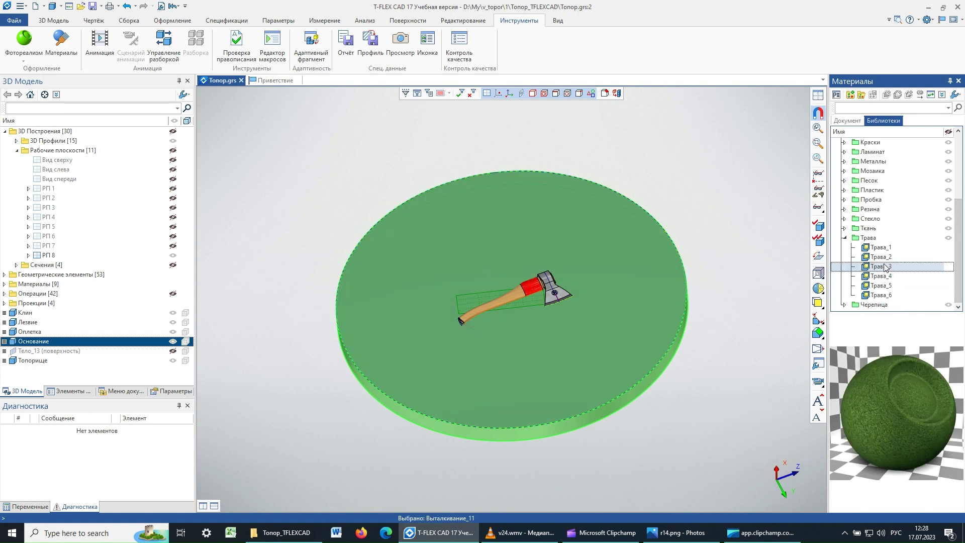
click(885, 258)
click(884, 267)
click(884, 277)
right_click(884, 280)
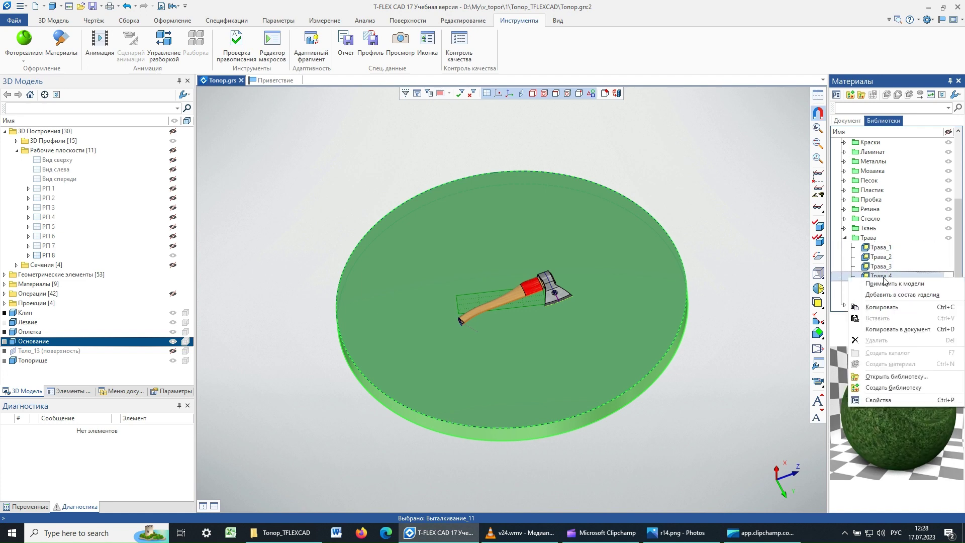
click(892, 284)
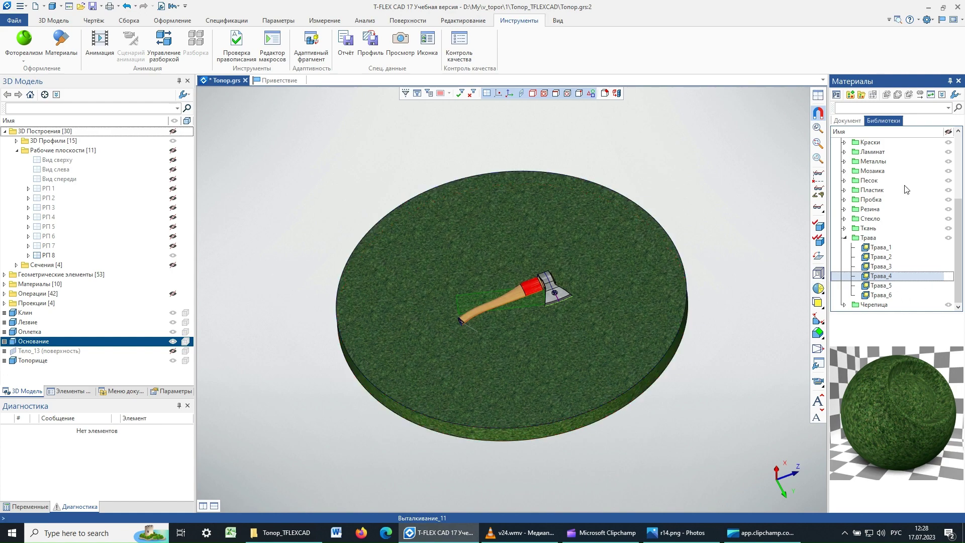
click(958, 81)
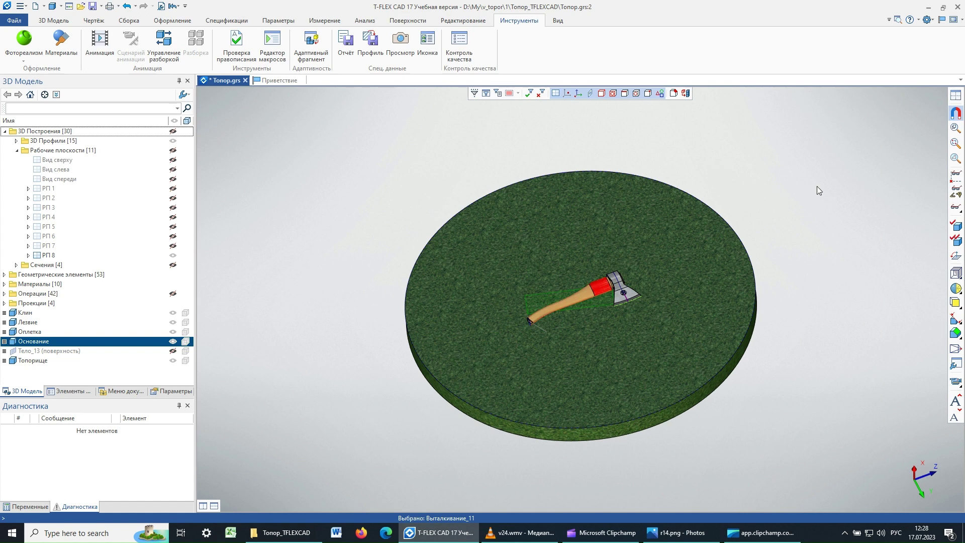
Deselect Основание, save, and zoom into a top-down view centred on the axe
click(210, 97)
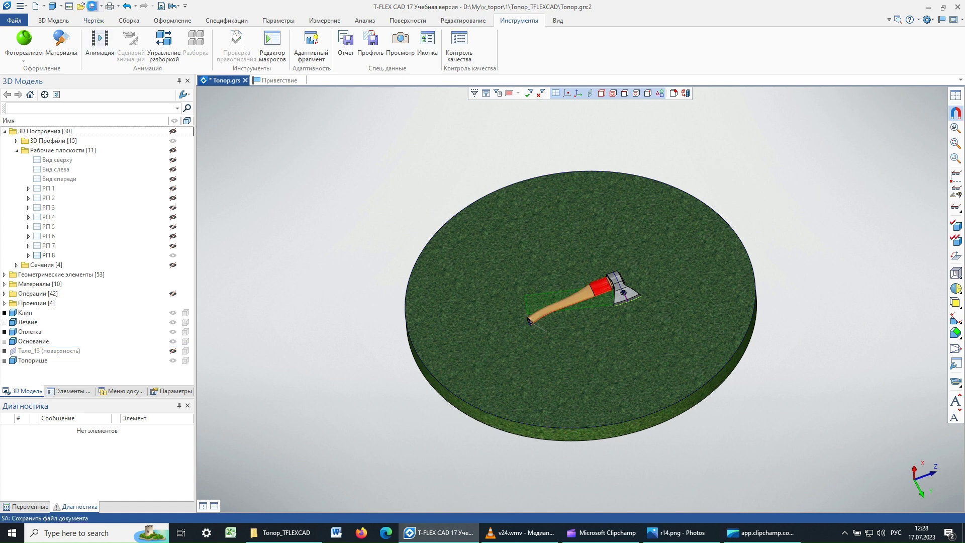
click(92, 6)
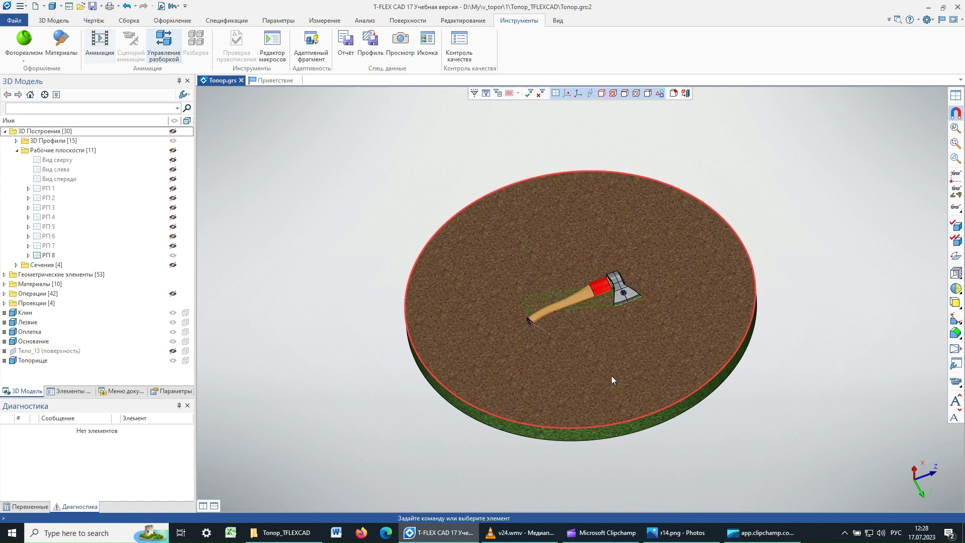
right_drag(835, 251, 599, 262)
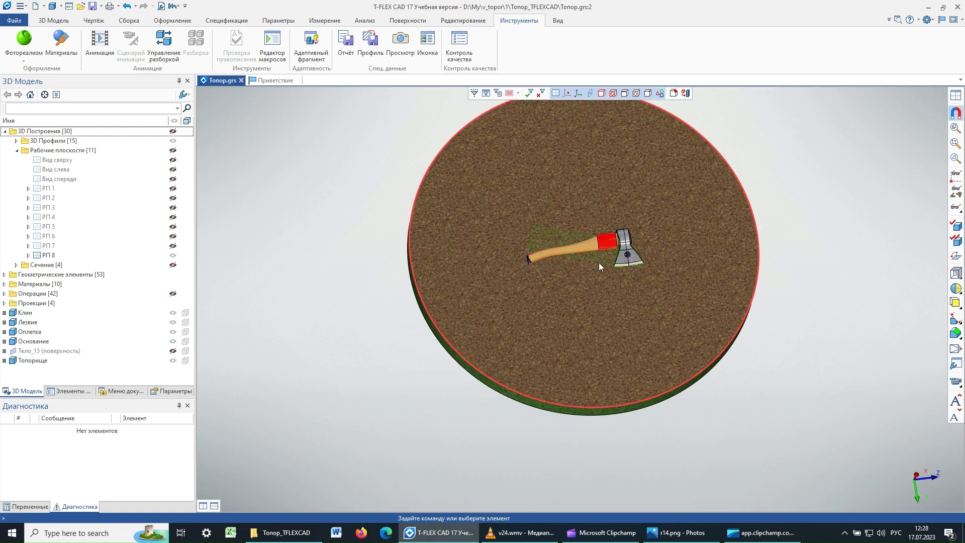
right_drag(586, 150, 614, 288)
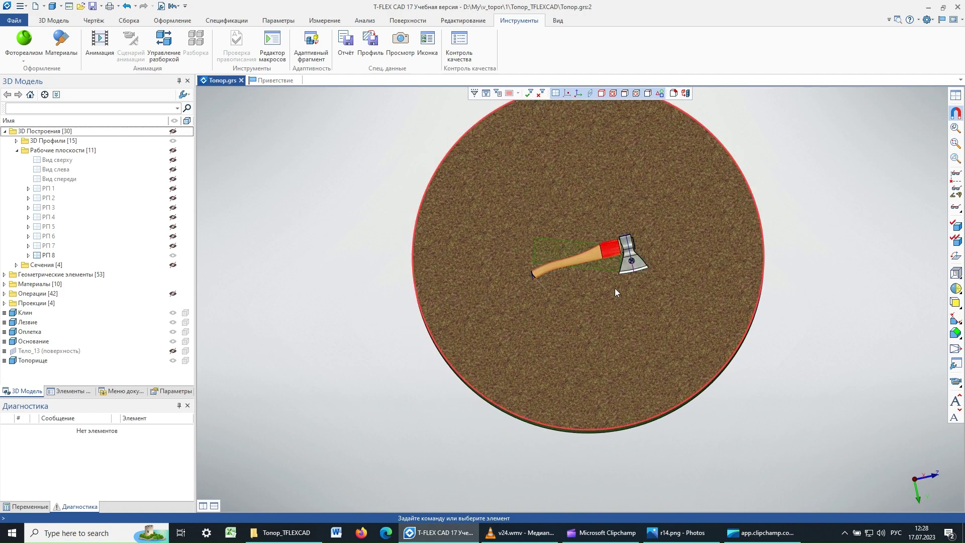
scroll(594, 245, up, 2)
scroll(591, 243, up, 2)
scroll(591, 243, up, 2)
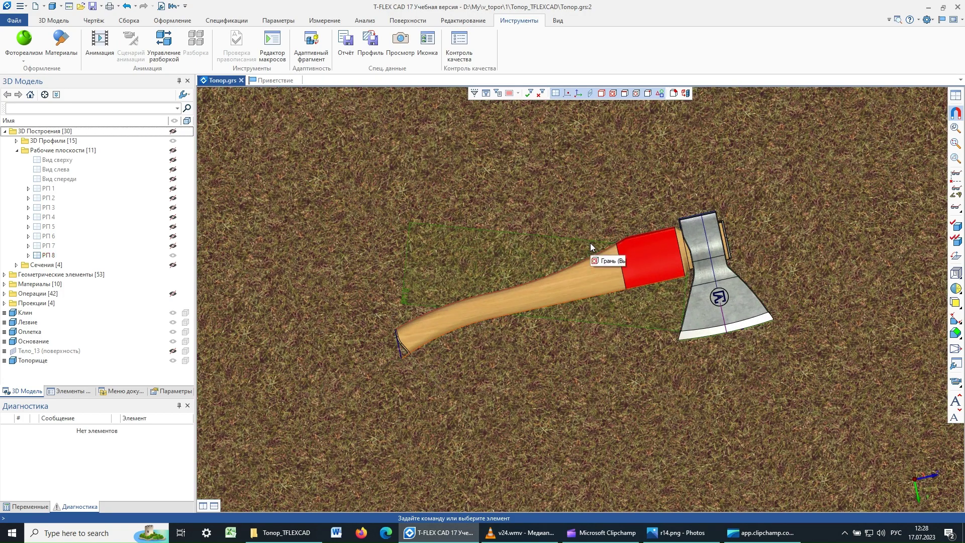
scroll(590, 243, up, 1)
mouse_move(537, 280)
right_down()
mouse_move(546, 383)
mouse_move(478, 372)
right_up()
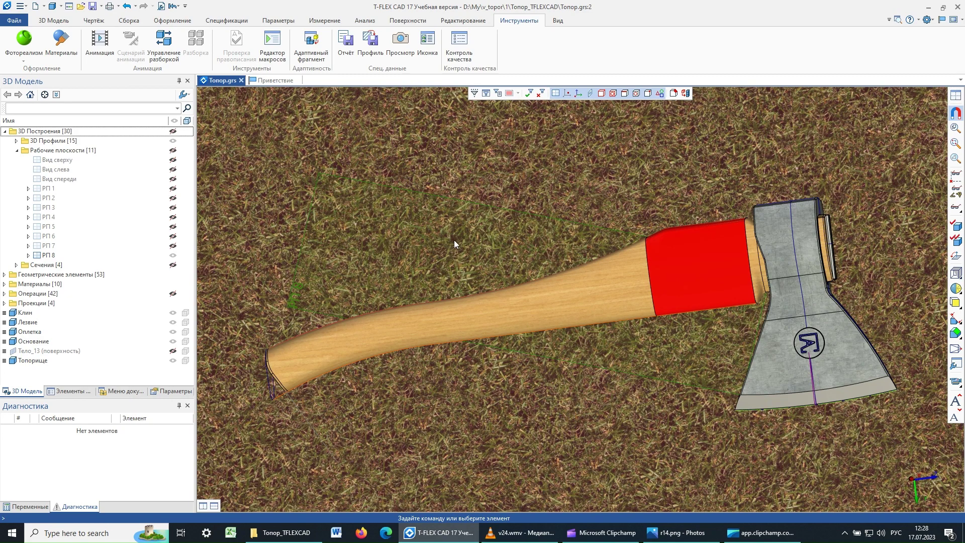
scroll(455, 244, up, 1)
middle_drag(523, 280, 493, 269)
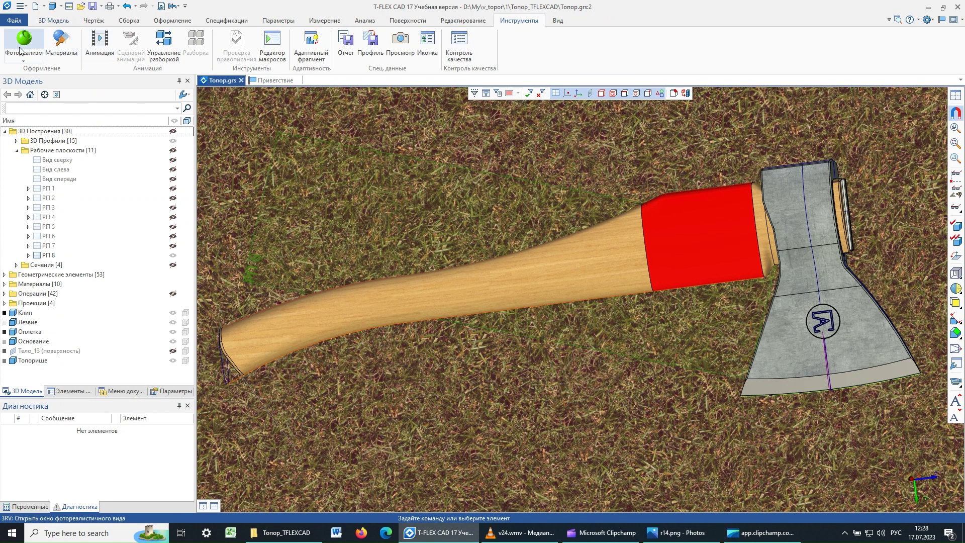
mouse_move(24, 45)
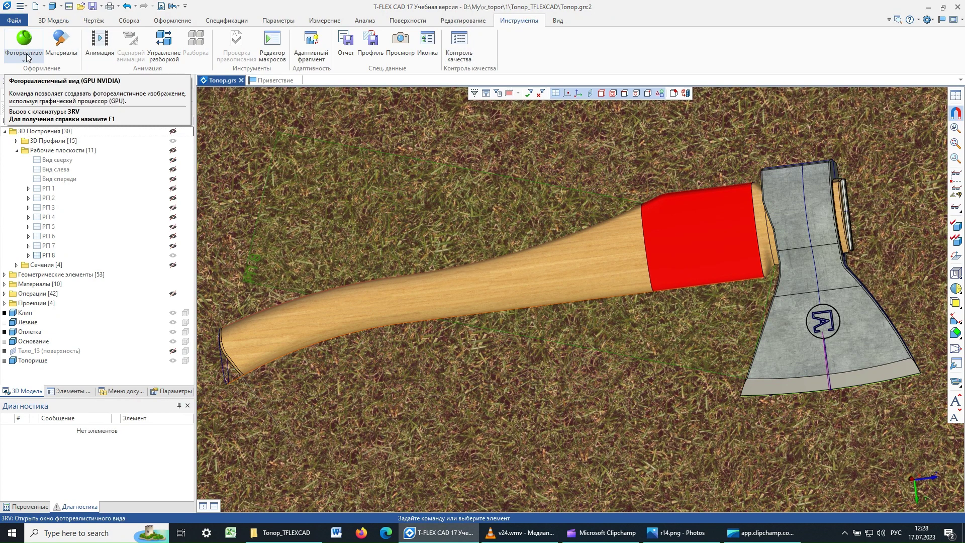
Run the Фотореалистичный вид (GPU NVIDIA) render and pause it at 20 iterations
click(26, 57)
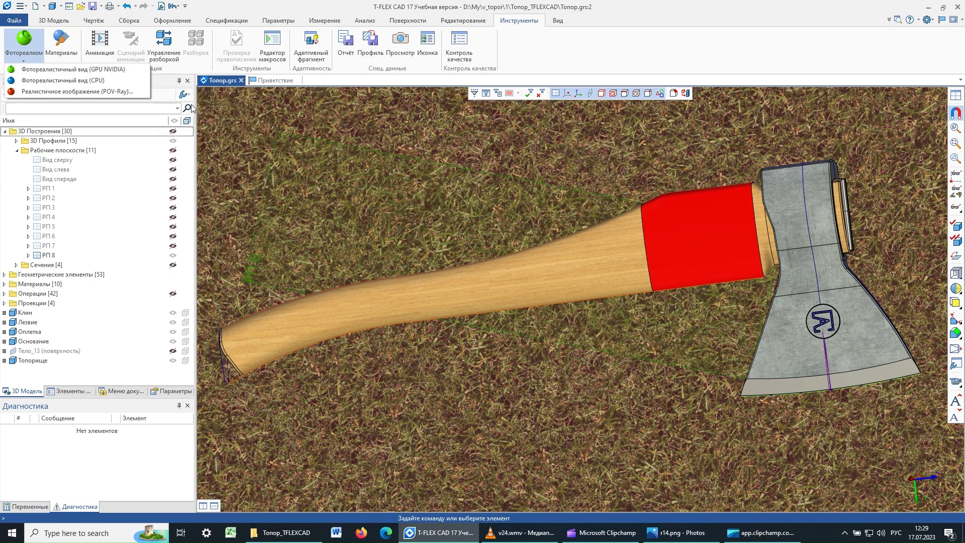
click(127, 70)
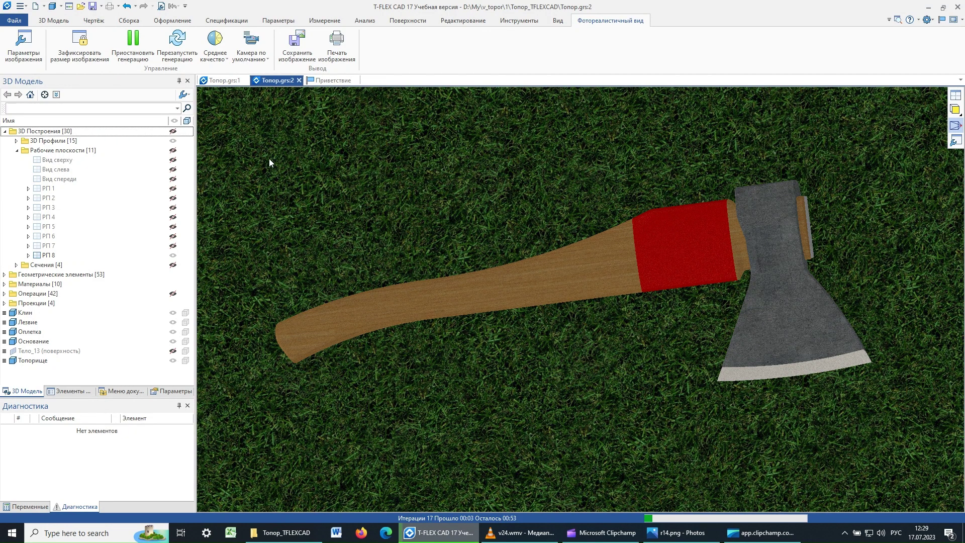
click(132, 40)
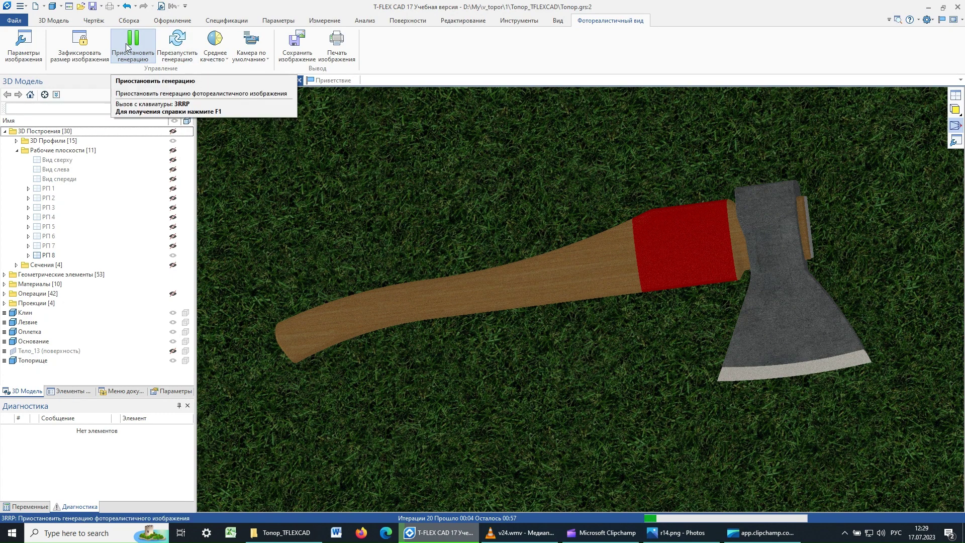
Lock the render image size at 600 × 350 and confirm the image settings
click(20, 46)
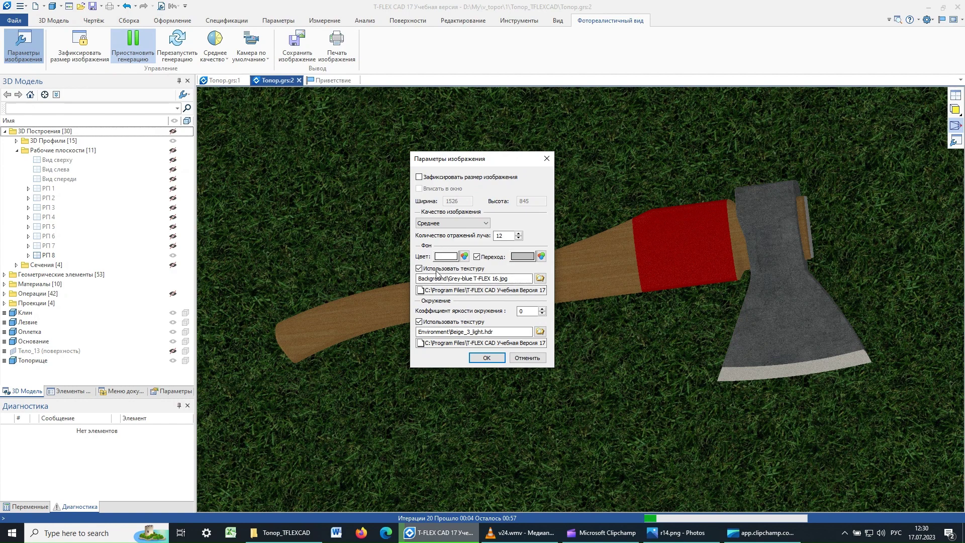
click(419, 177)
double_click(462, 201)
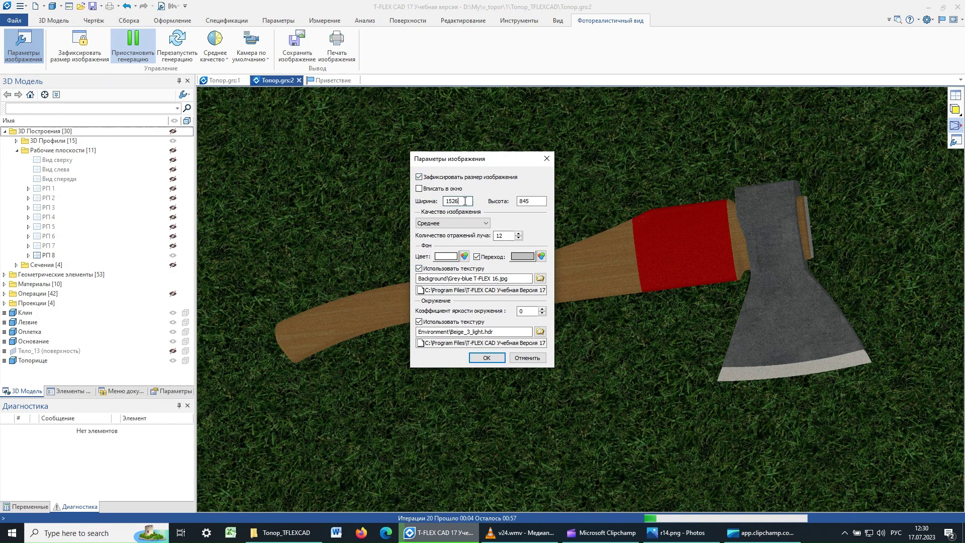
text(600)
key(Tab)
text(350)
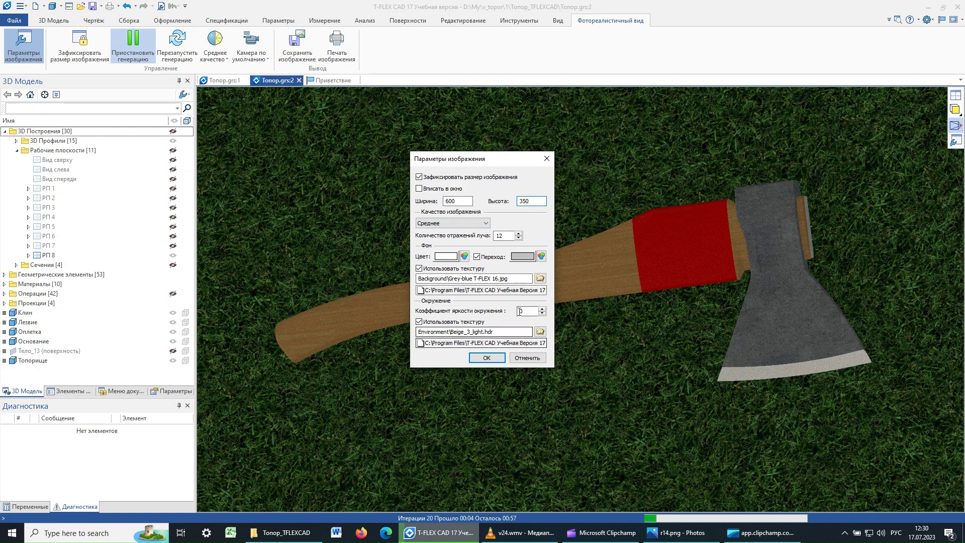
double_click(518, 310)
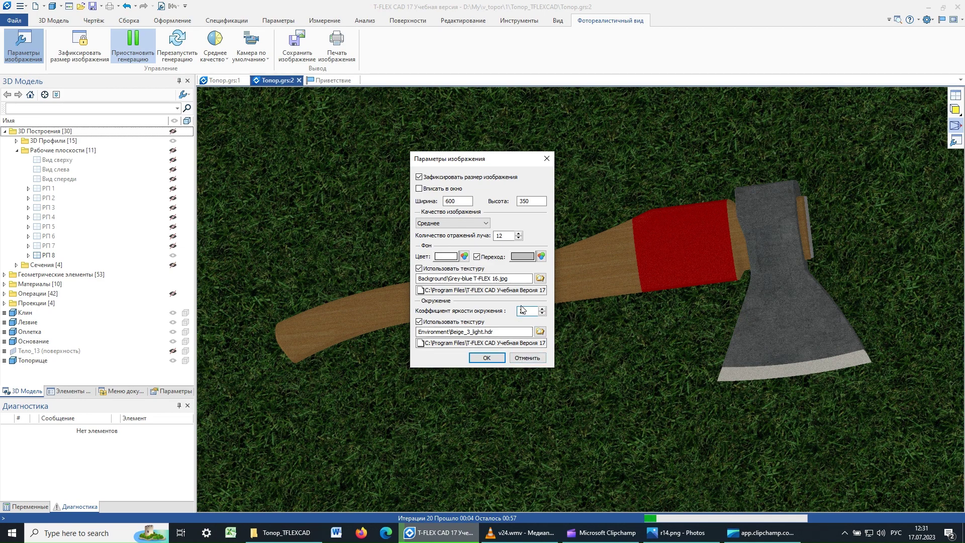
click(487, 358)
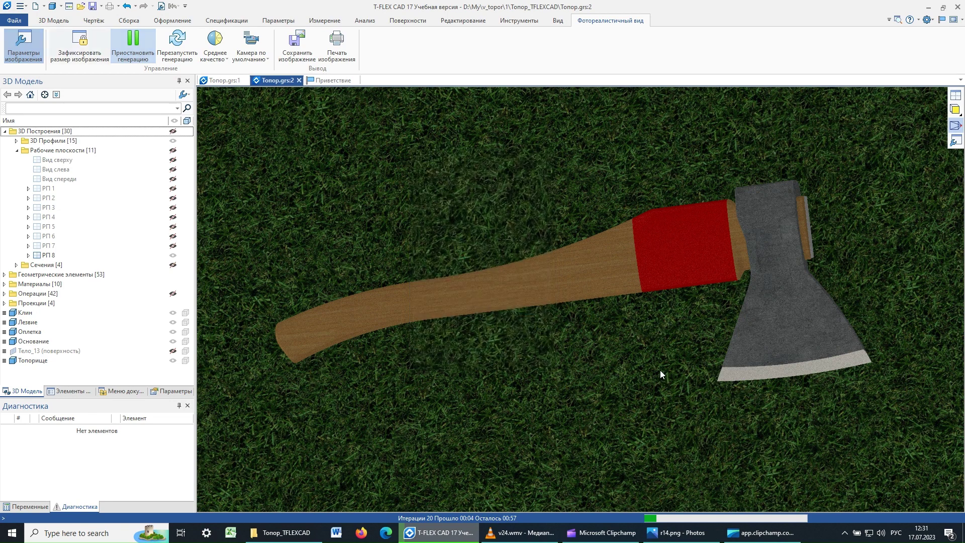
Regenerate the render at the fixed image size with low quality
click(79, 45)
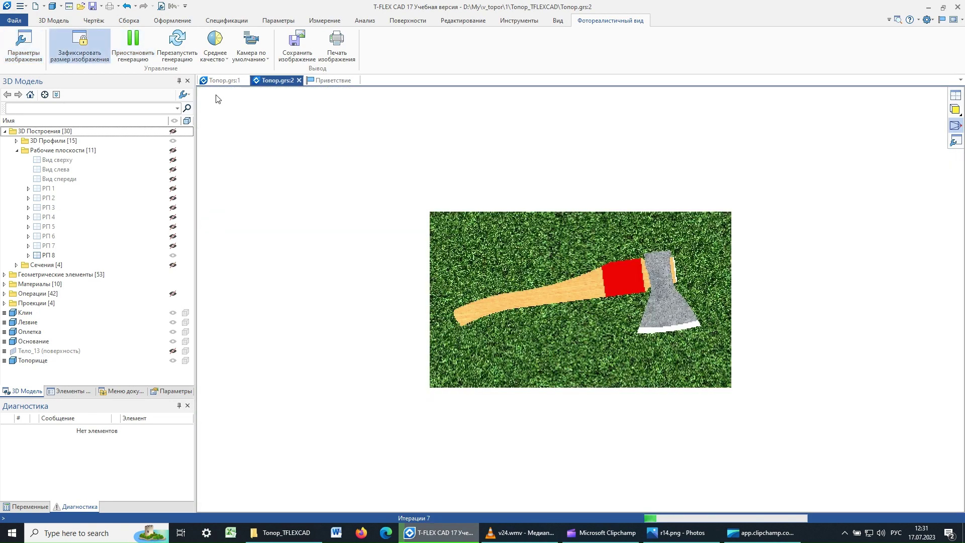
click(217, 59)
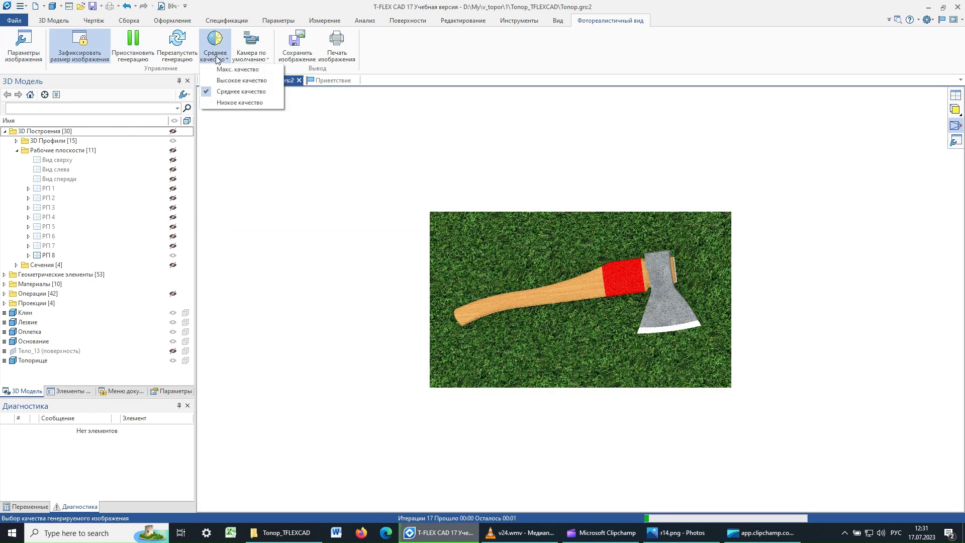
click(209, 104)
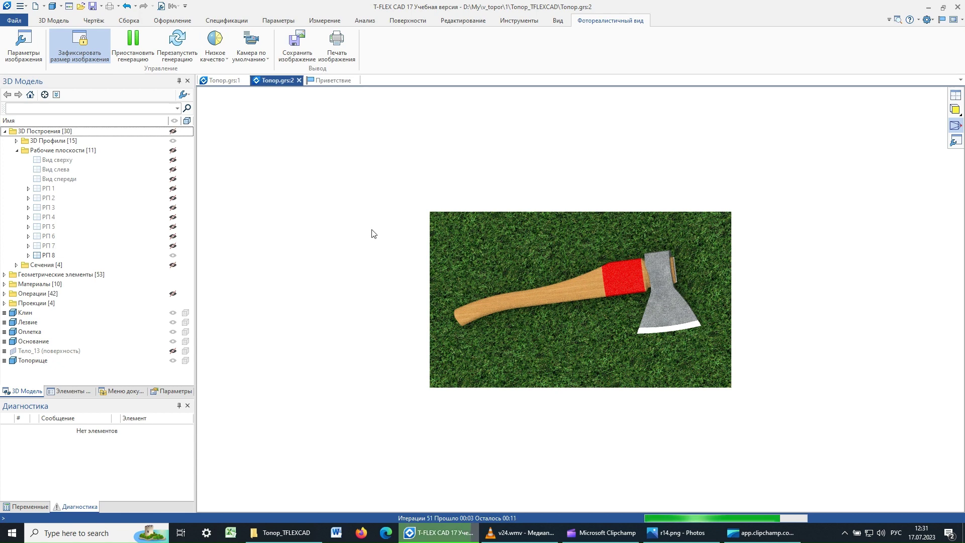
click(176, 41)
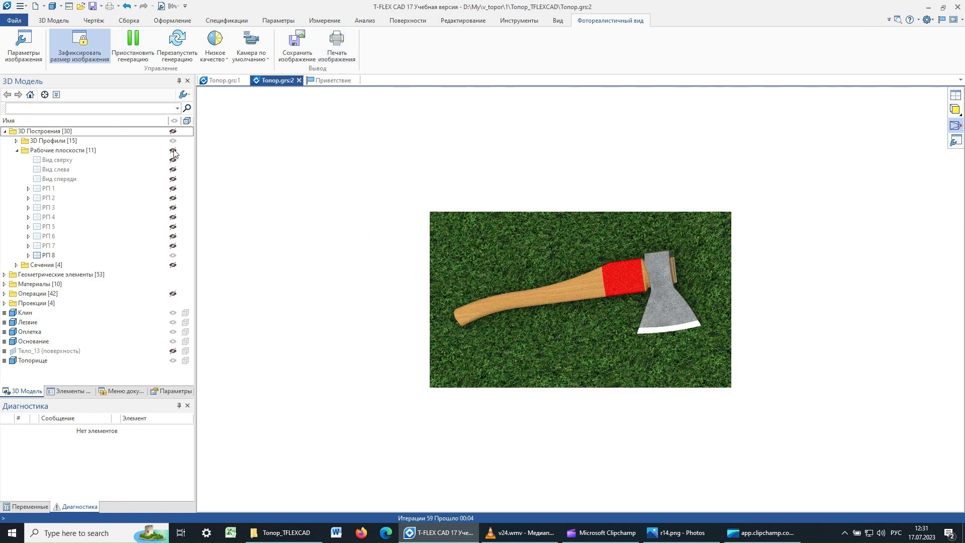
Set the environment brightness to 0 and restart the render
click(23, 45)
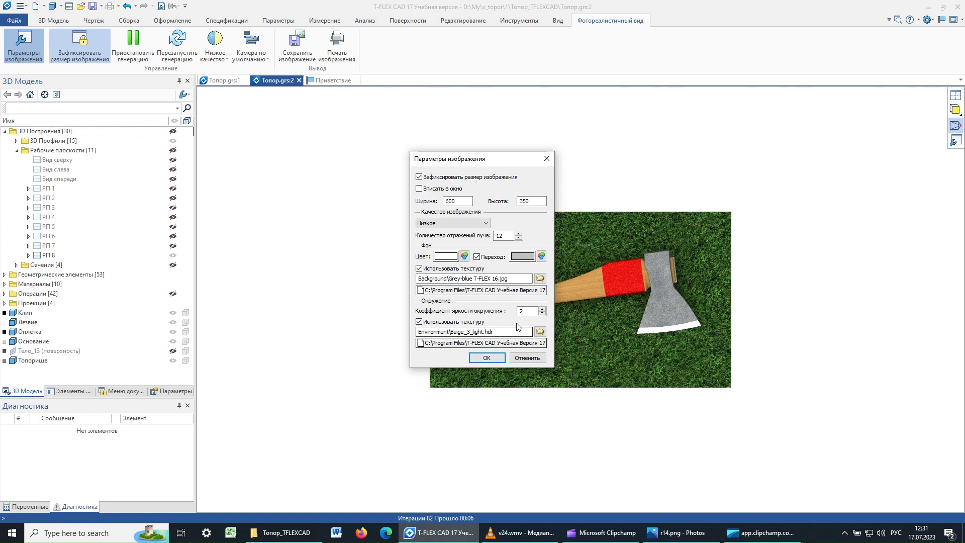
drag(525, 311, 506, 306)
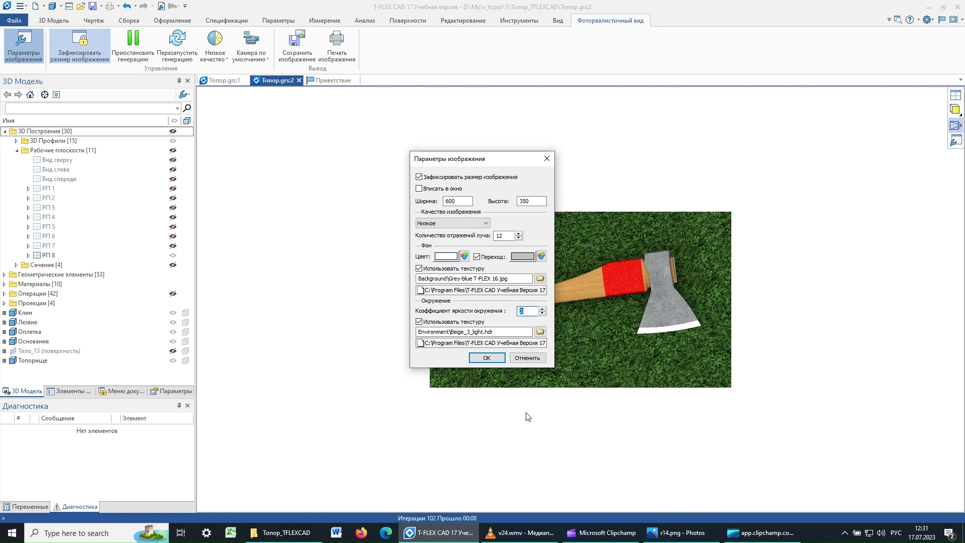
text(0)
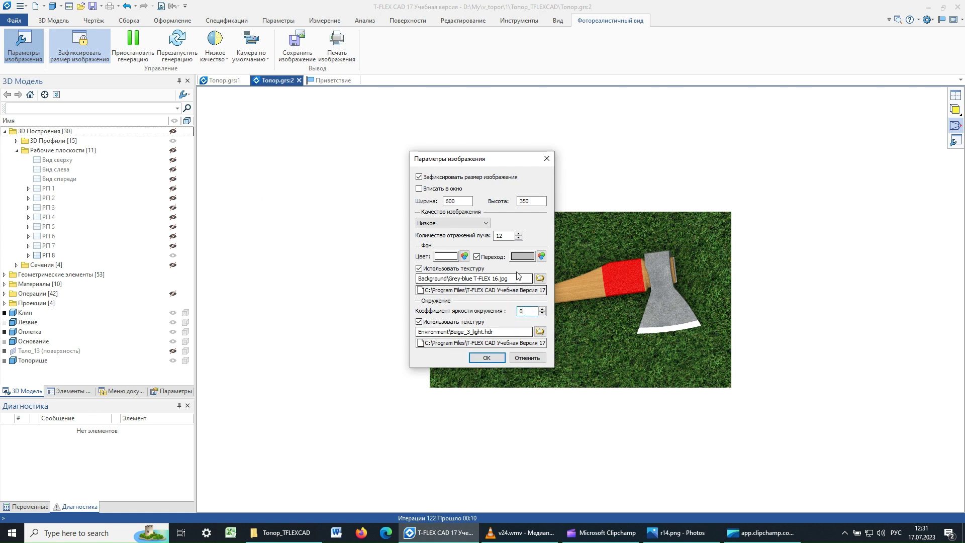
click(486, 358)
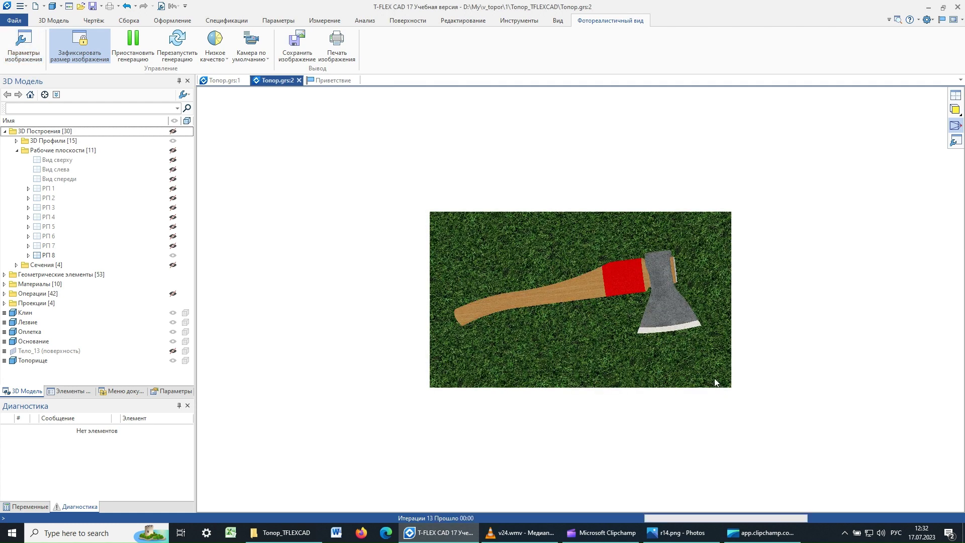
click(179, 54)
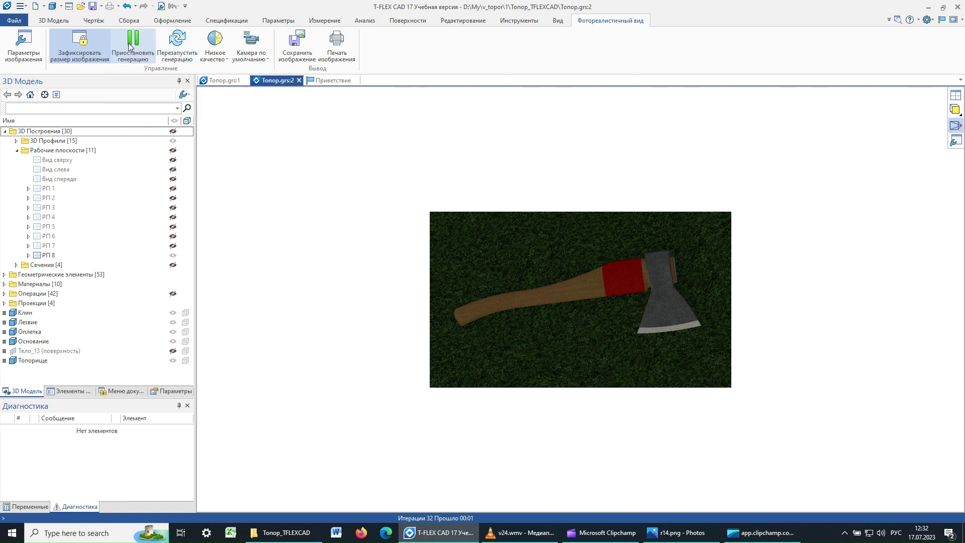
Close the Топор.grs:2 render and start orbiting the axe model
click(300, 82)
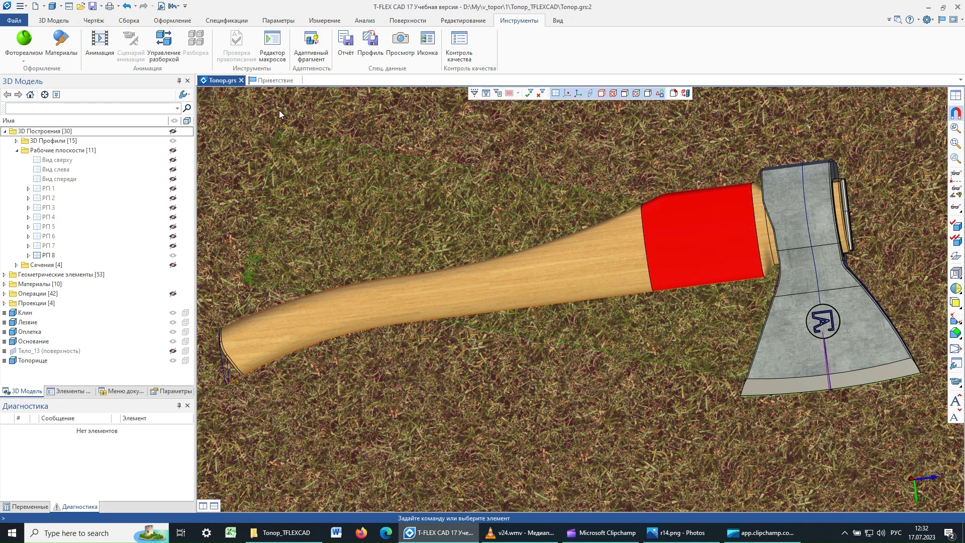
click(93, 9)
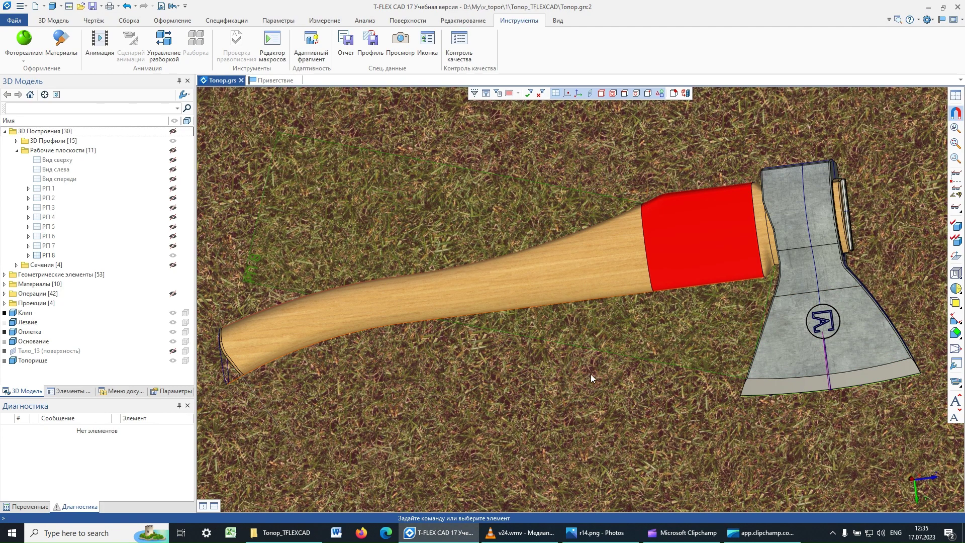
right_drag(485, 416, 399, 325)
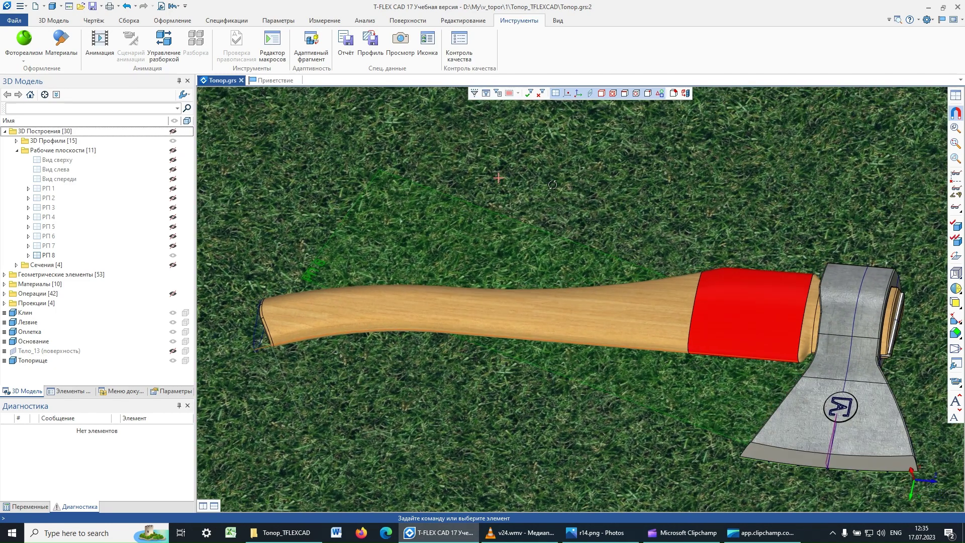
mouse_move(399, 324)
right_down()
mouse_move(607, 398)
mouse_move(592, 424)
mouse_move(638, 448)
right_up()
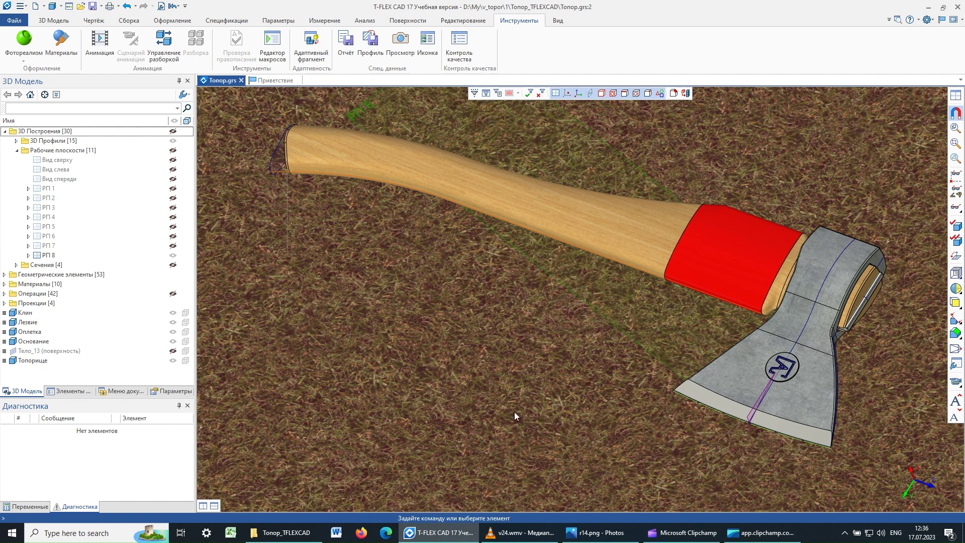
Fine-tune the view to a three-quarter angle of the axe over the grass
middle_drag(548, 411, 564, 392)
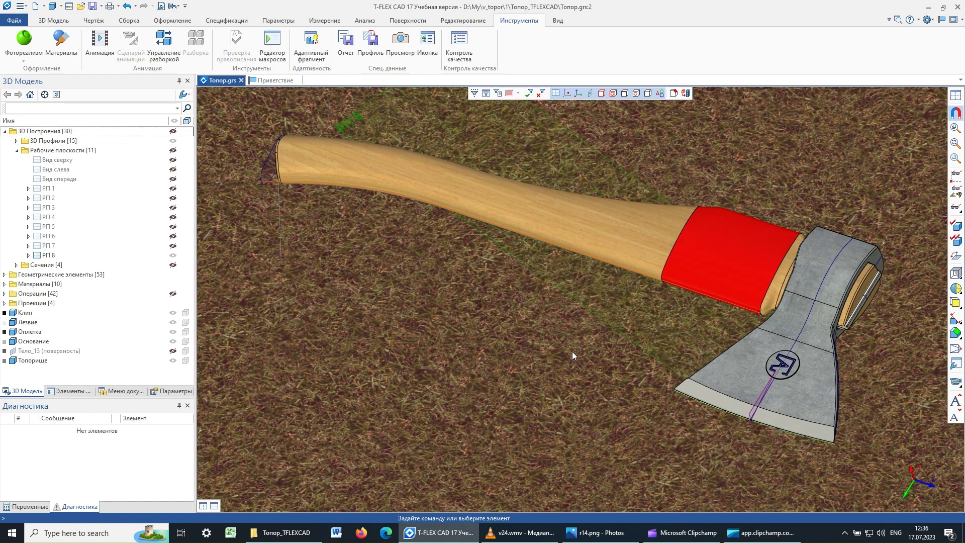
shift+middle_drag(572, 355, 556, 384)
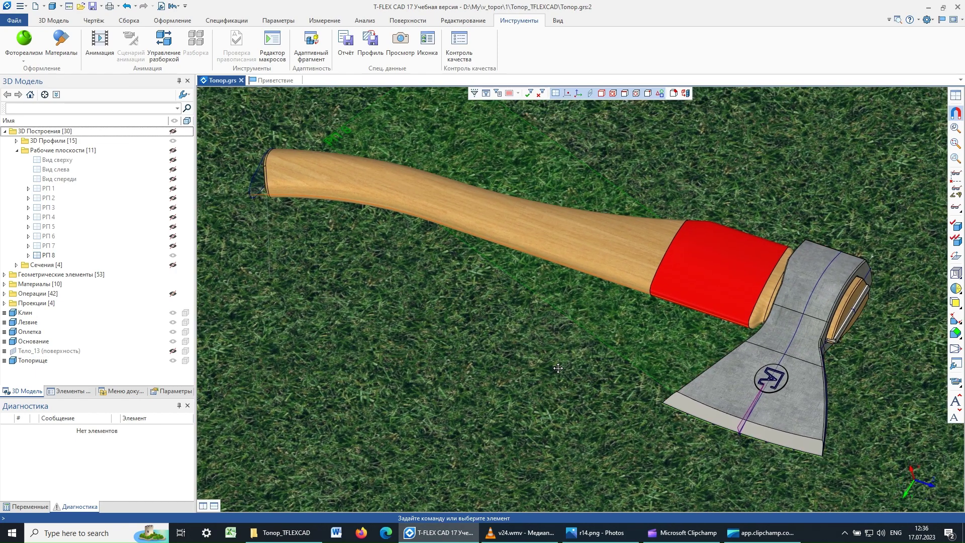
middle_drag(596, 415, 584, 416)
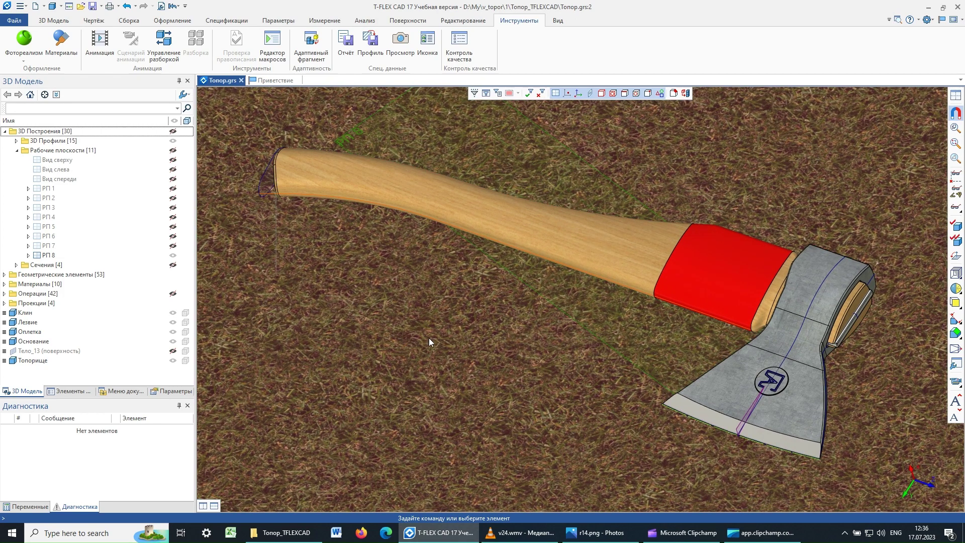
mouse_move(430, 337)
middle_down()
mouse_move(593, 332)
mouse_move(576, 327)
middle_up()
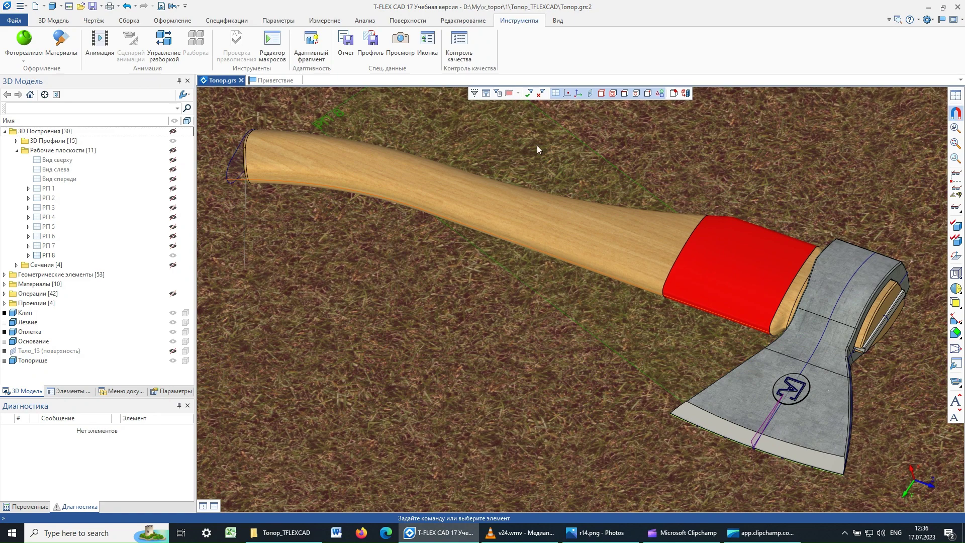
click(559, 23)
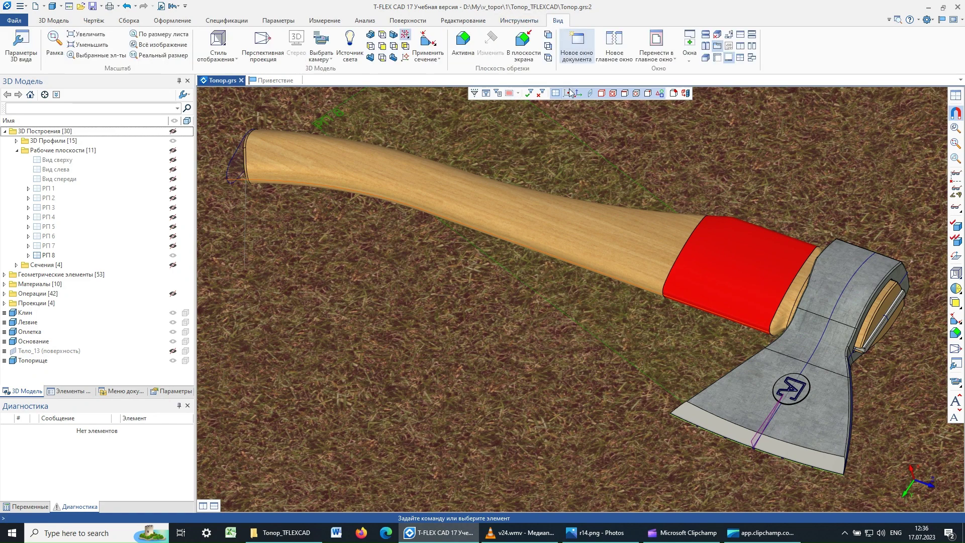
In the 3D view parameters, reduce the view scale from 1000 to 900
click(26, 48)
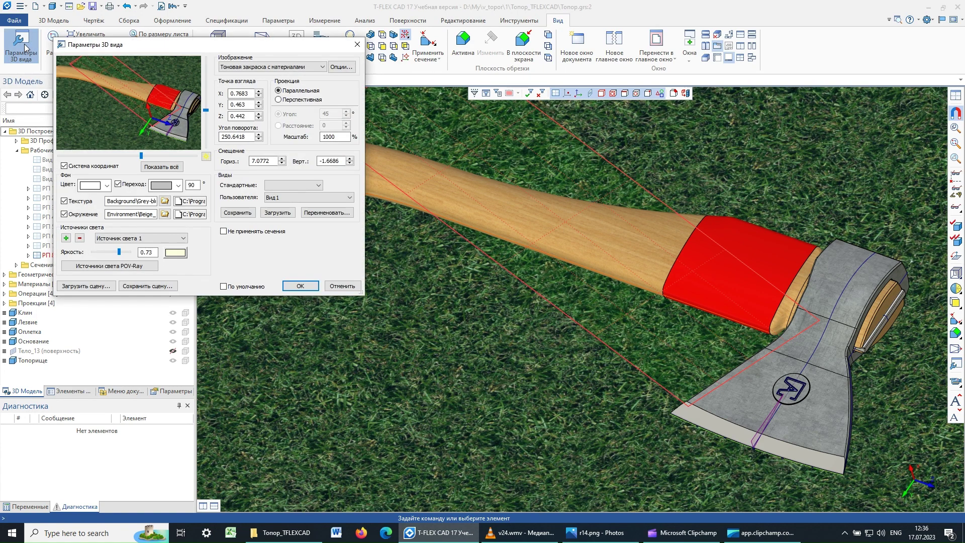
mouse_move(220, 49)
mouse_down()
mouse_move(232, 131)
mouse_move(254, 176)
mouse_move(249, 167)
mouse_up()
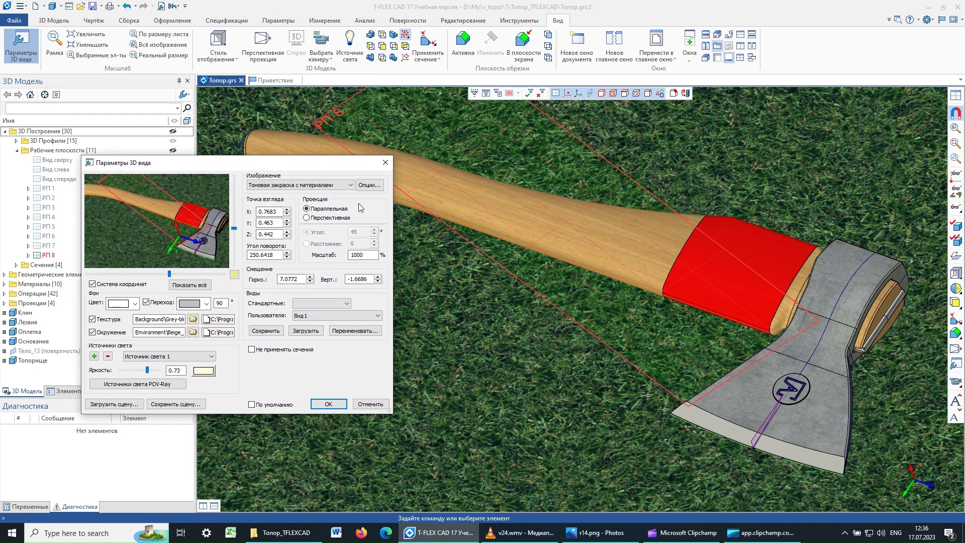
click(294, 279)
double_click(362, 255)
text(95)
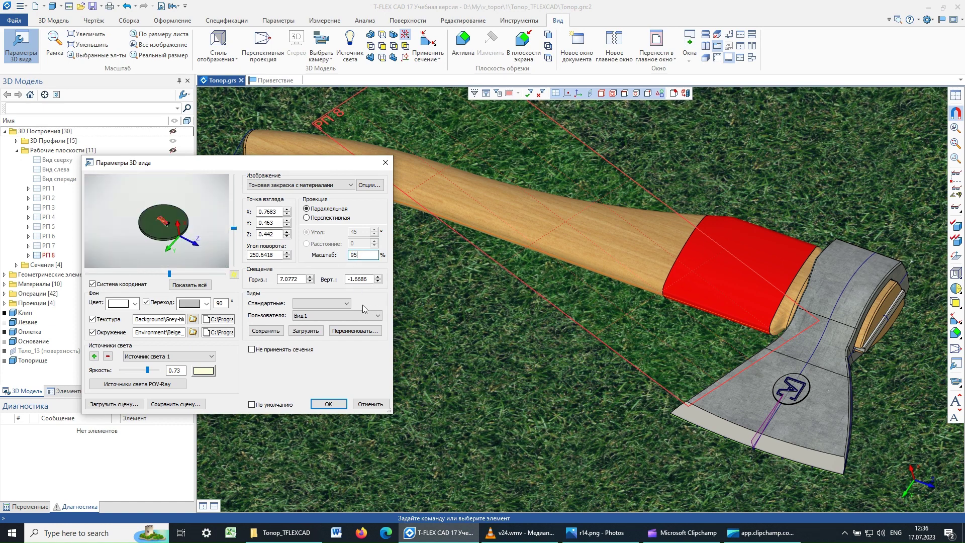
text(0)
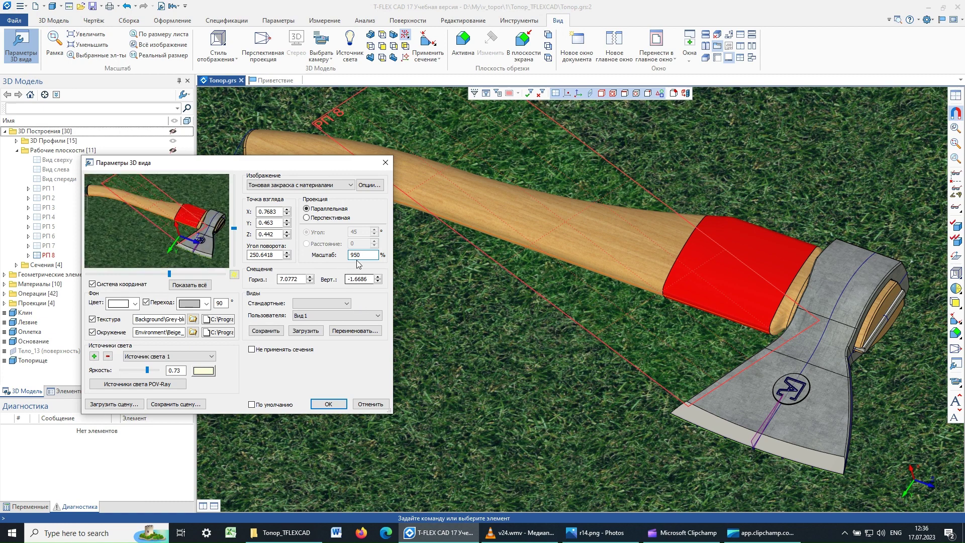
double_click(351, 256)
text(92)
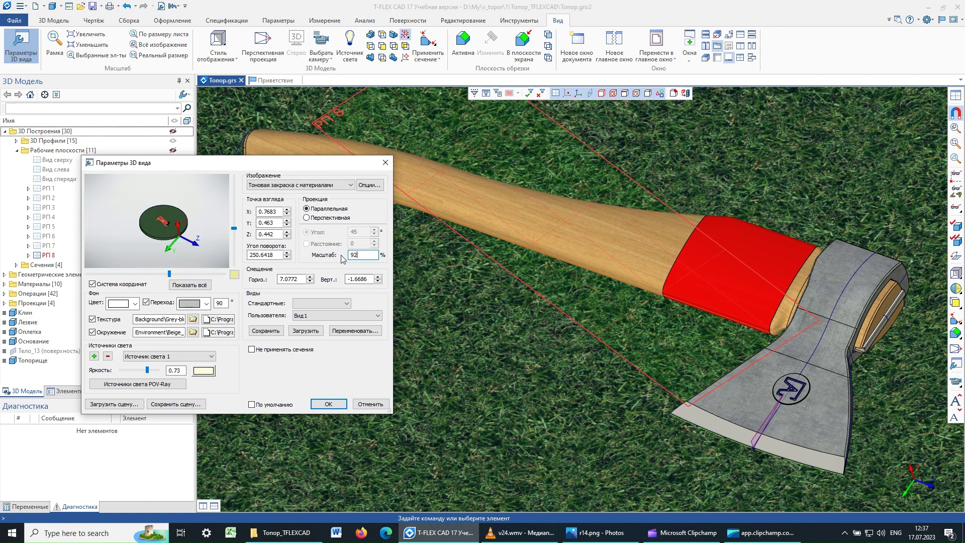
text(0)
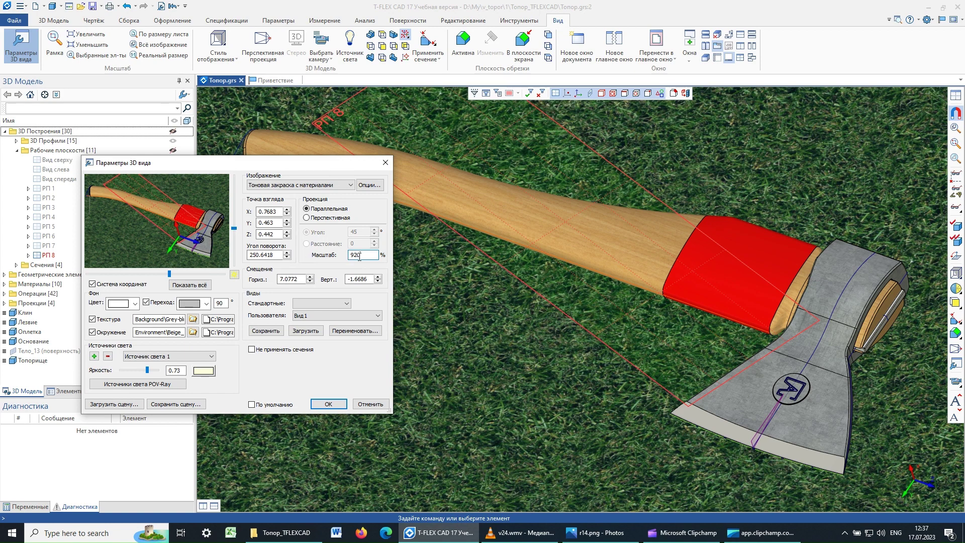
double_click(356, 255)
text(90)
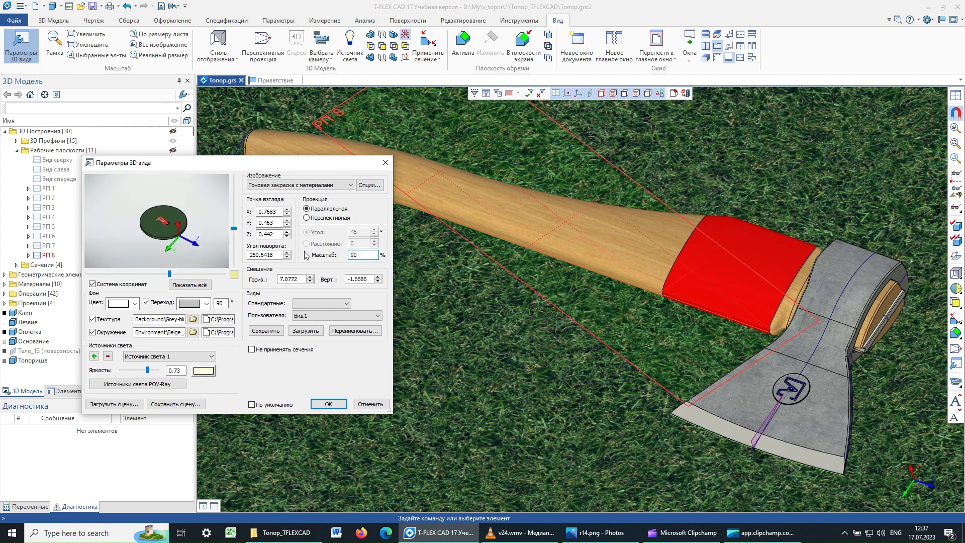
text(0)
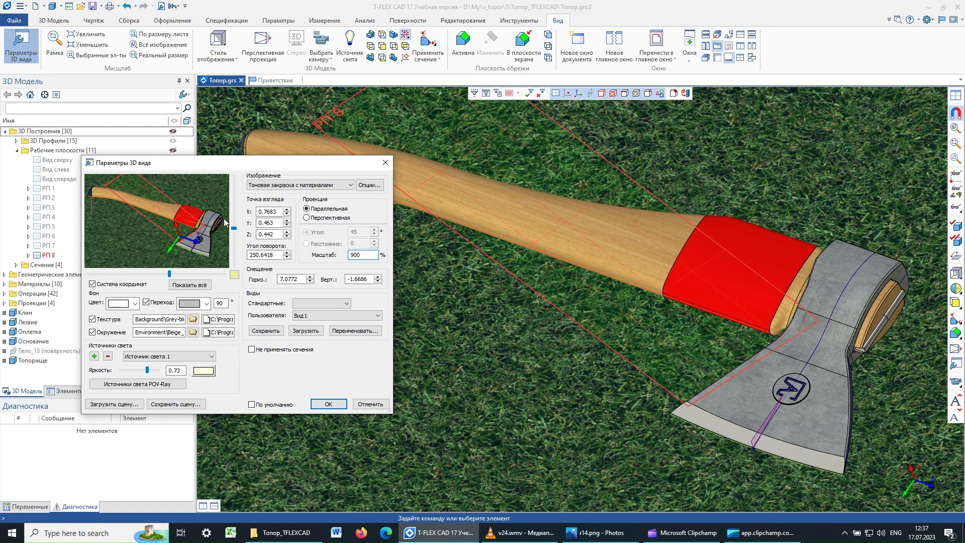
Adjust the horizontal offset slightly and lower the vertical offset of the view
click(309, 277)
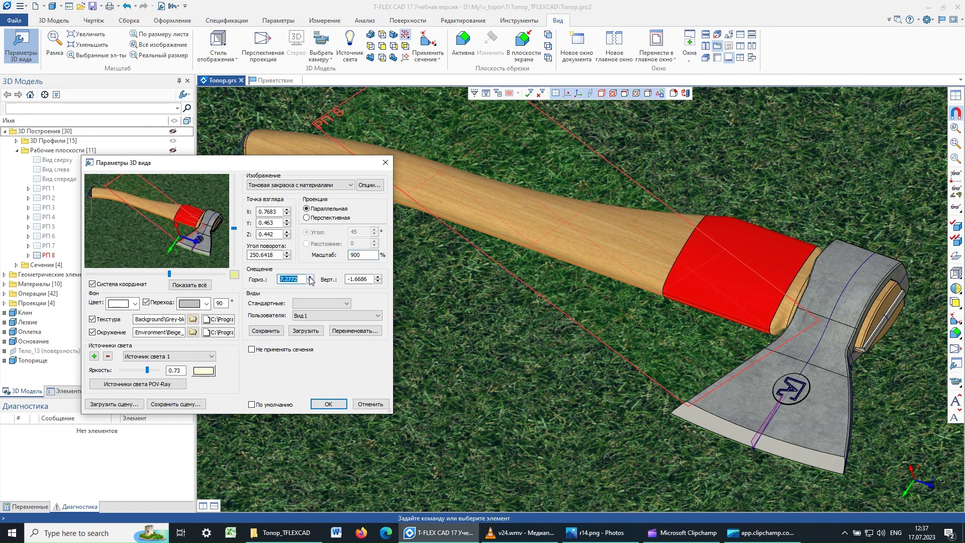
click(310, 278)
click(310, 278)
click(309, 277)
click(309, 277)
click(310, 281)
click(310, 281)
click(311, 281)
click(378, 281)
click(377, 280)
click(377, 281)
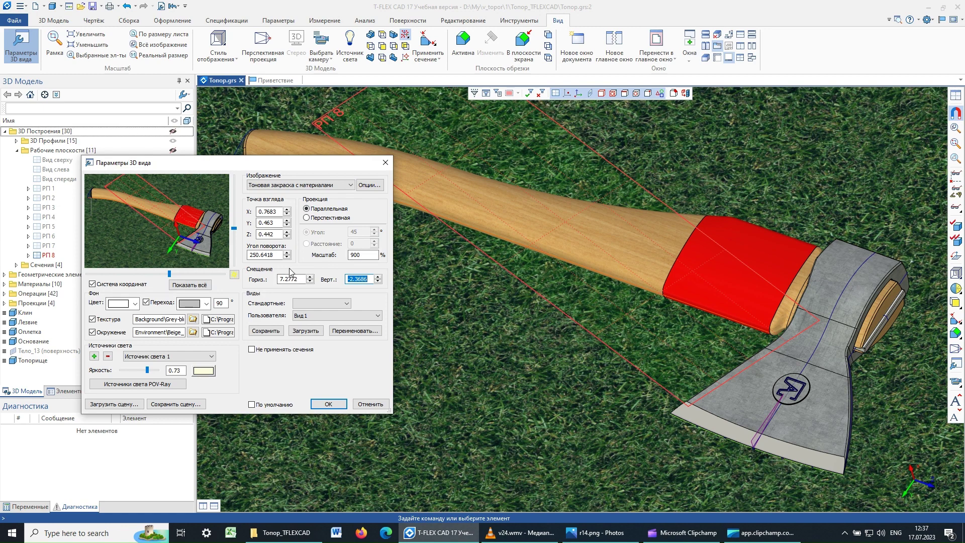
Save the current view as user view Вид 1 and close the parameters
click(378, 316)
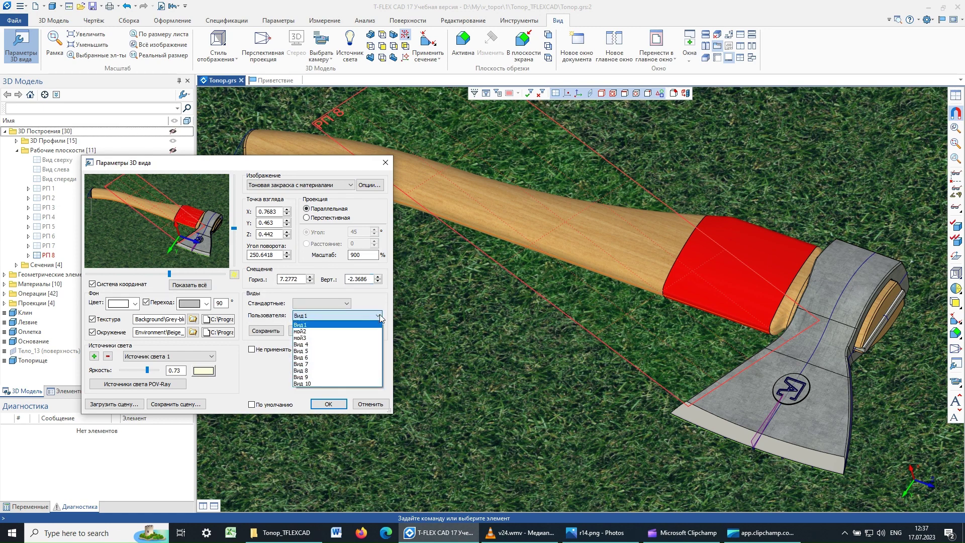
click(314, 326)
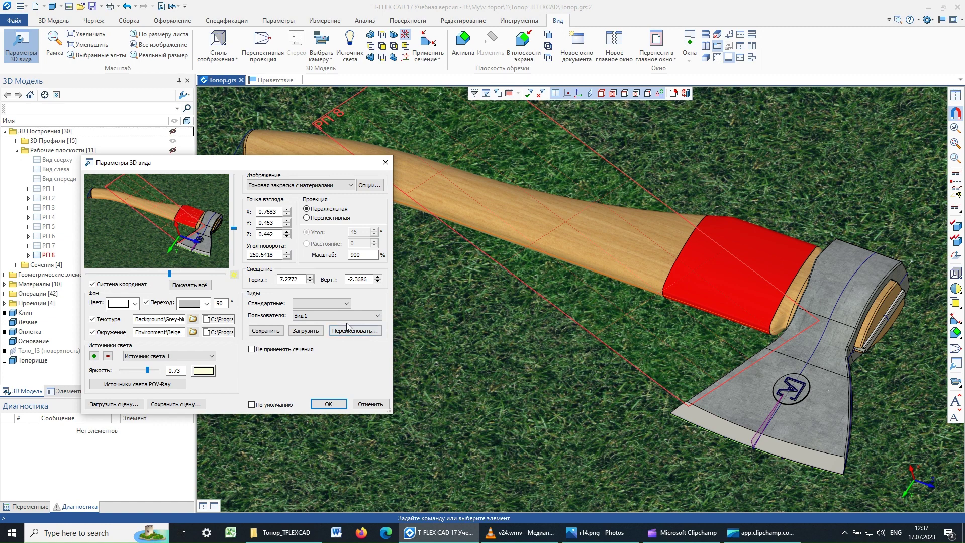
click(265, 333)
click(328, 403)
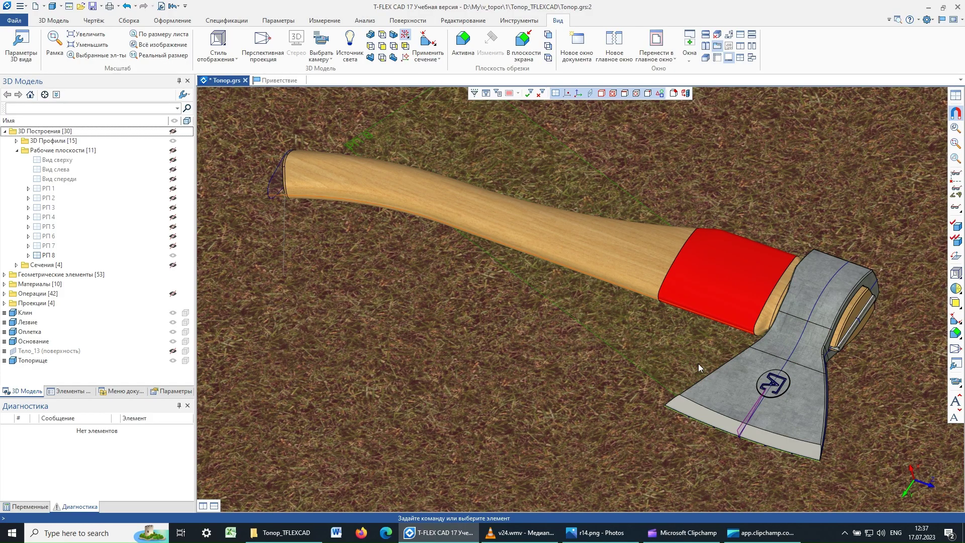
Orbit and zoom out to see the whole base disc
mouse_move(698, 363)
middle_down()
mouse_move(659, 338)
mouse_move(536, 377)
middle_up()
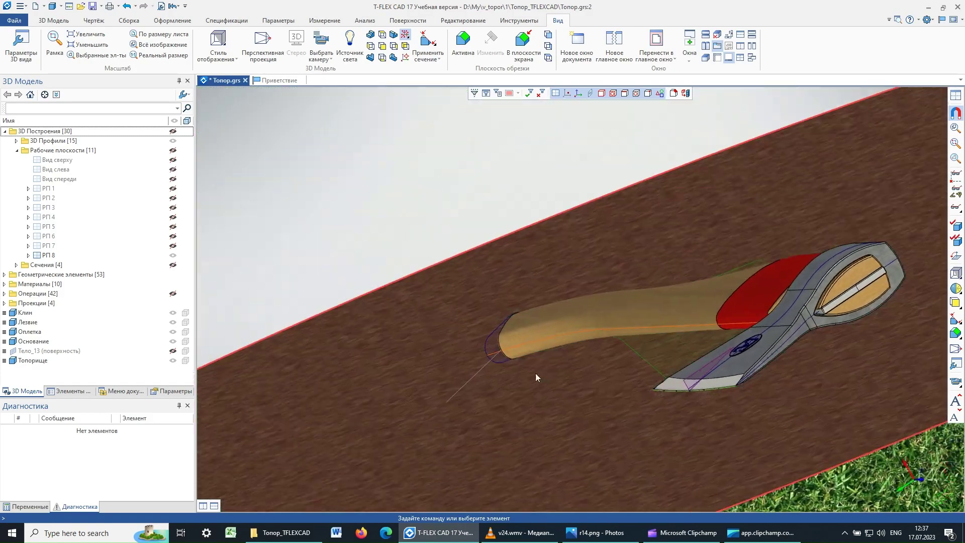
scroll(529, 370, down, 3)
mouse_move(538, 365)
middle_down()
mouse_move(731, 426)
mouse_move(625, 384)
middle_up()
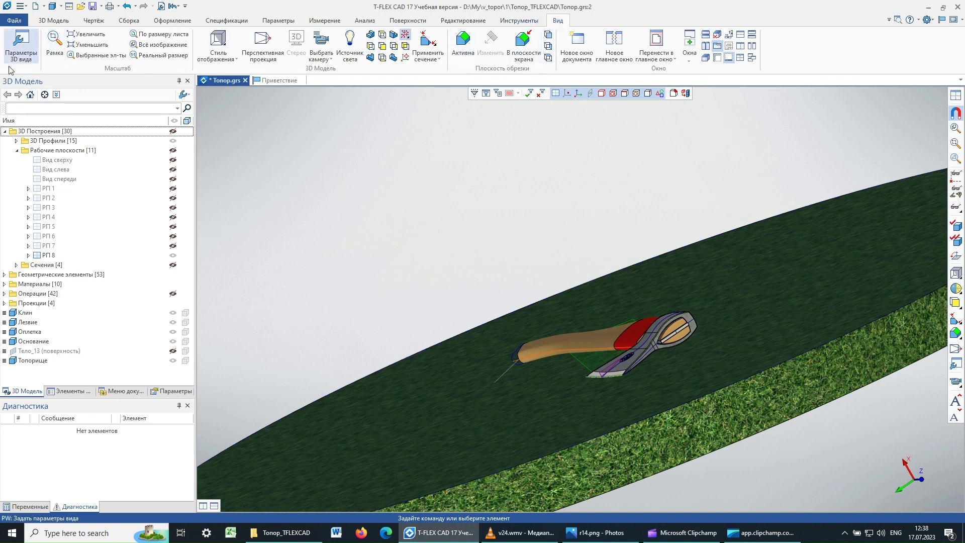
Load user view Вид 1 from the 3D view parameters
click(15, 45)
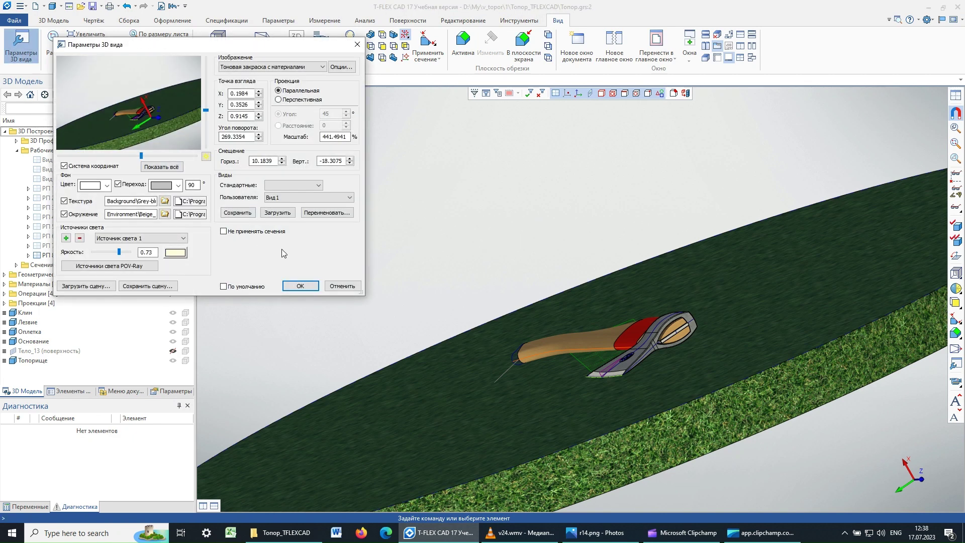
click(303, 198)
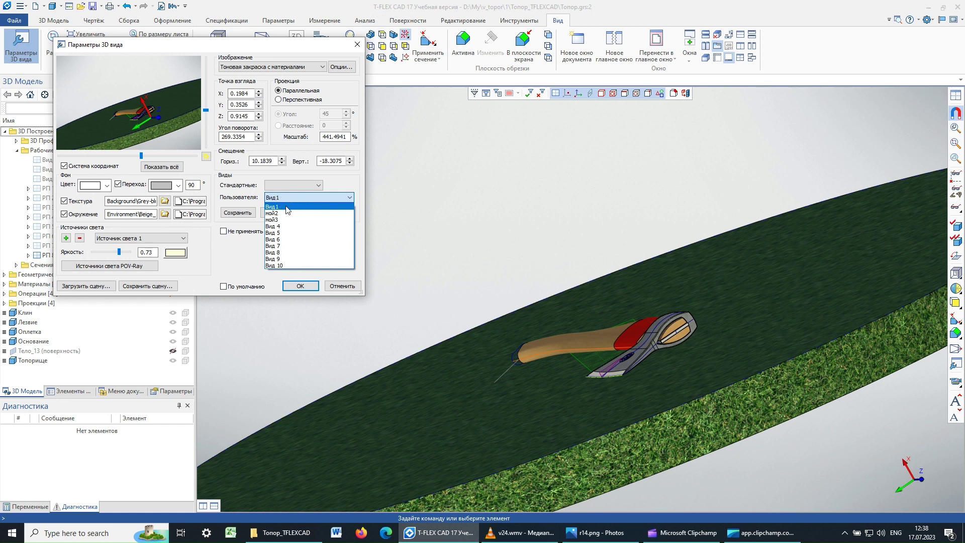
click(288, 208)
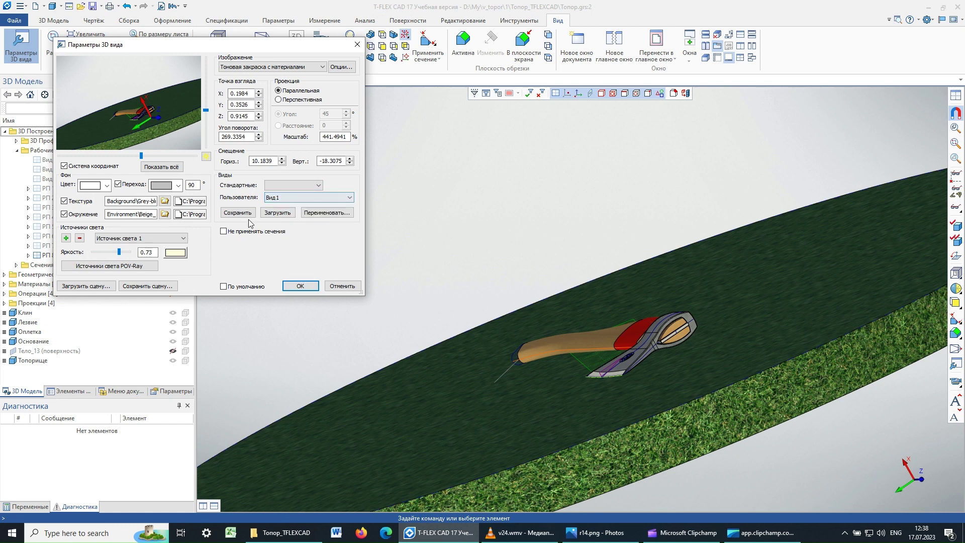
click(276, 213)
click(301, 286)
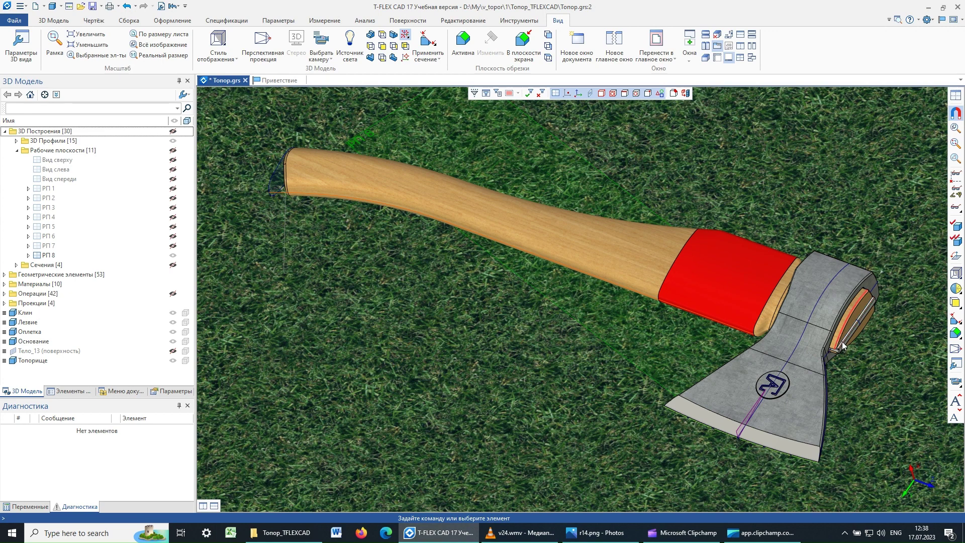
Hide the coordinate axes, background texture and environment in the 3D view parameters
click(20, 44)
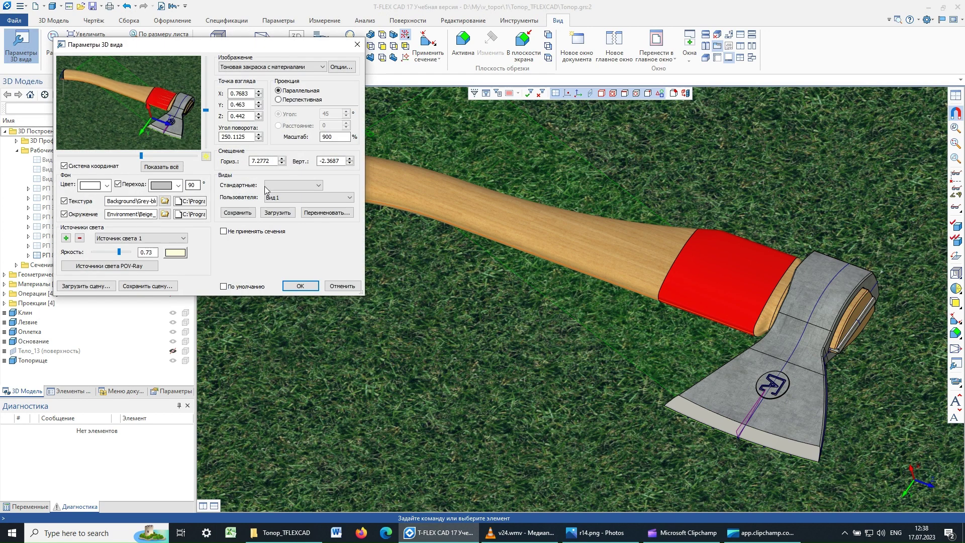
drag(243, 49, 191, 78)
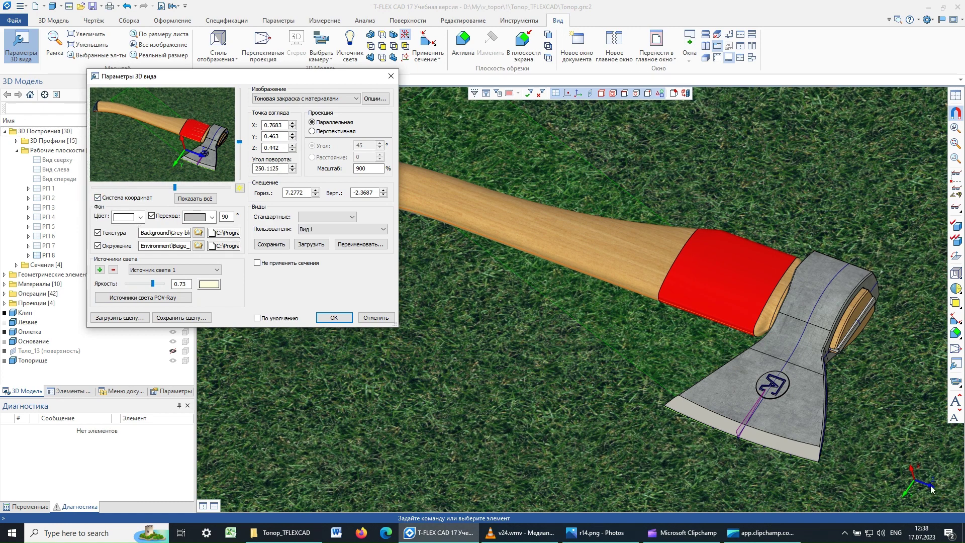
click(98, 198)
click(98, 232)
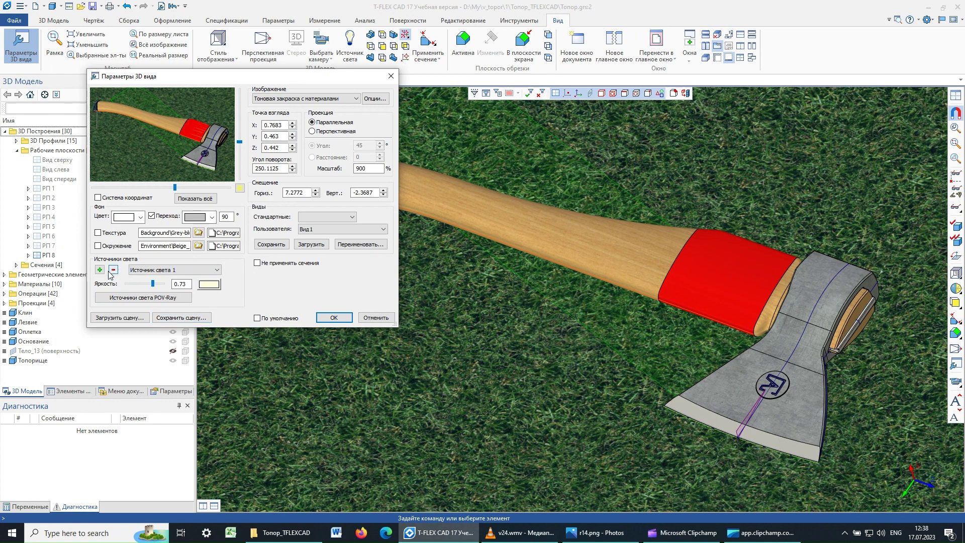
Delete the three light sources and set ambient light brightness to 0
click(113, 272)
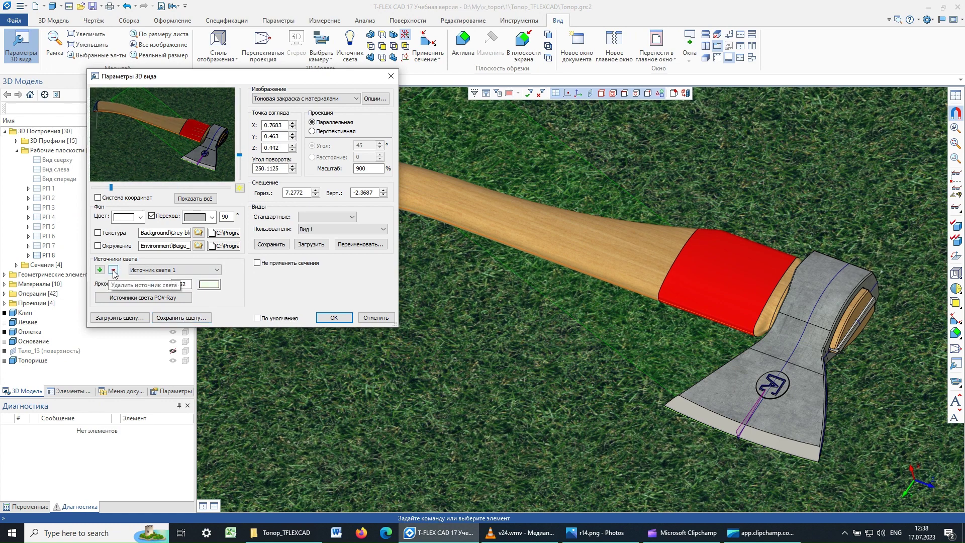
click(114, 272)
click(113, 272)
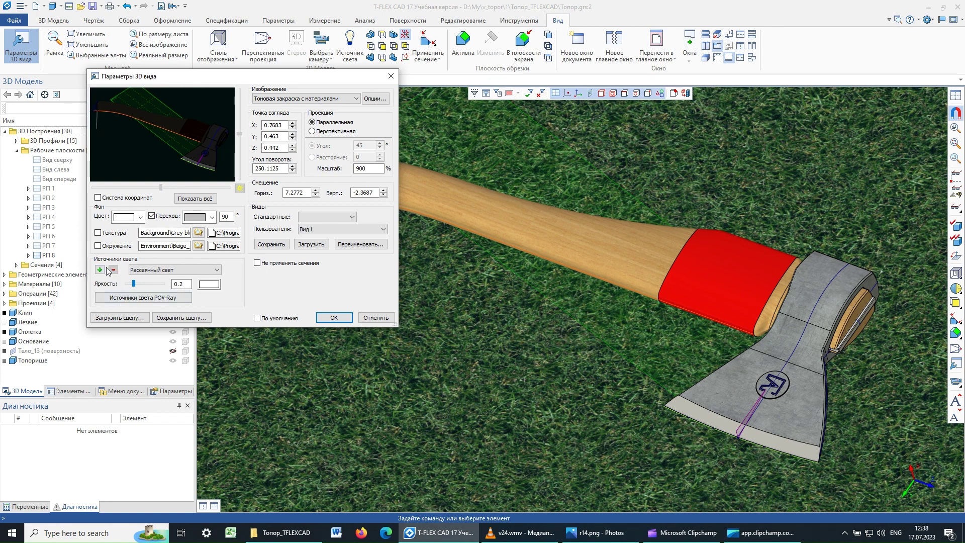
drag(134, 285, 122, 285)
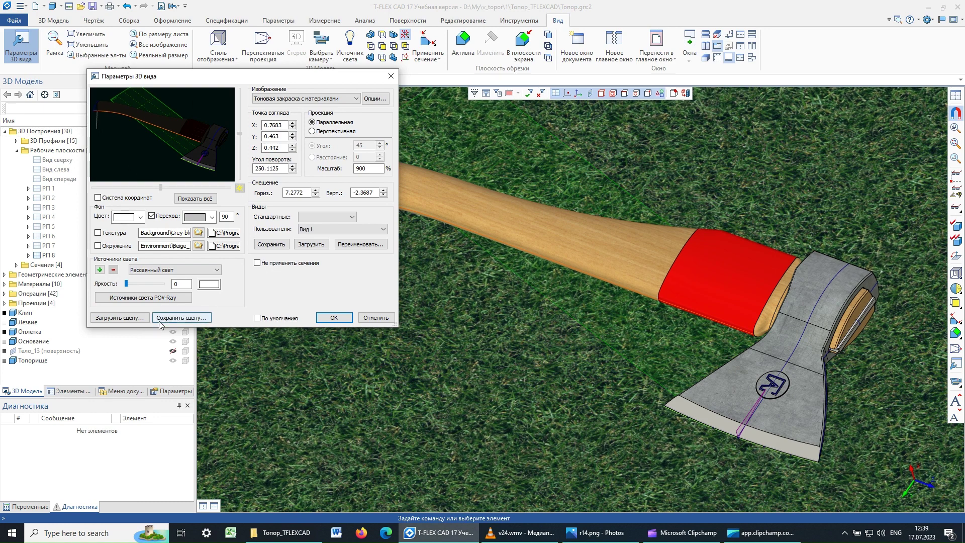
Resave these settings into user view Вид 1 and close the parameters
click(266, 249)
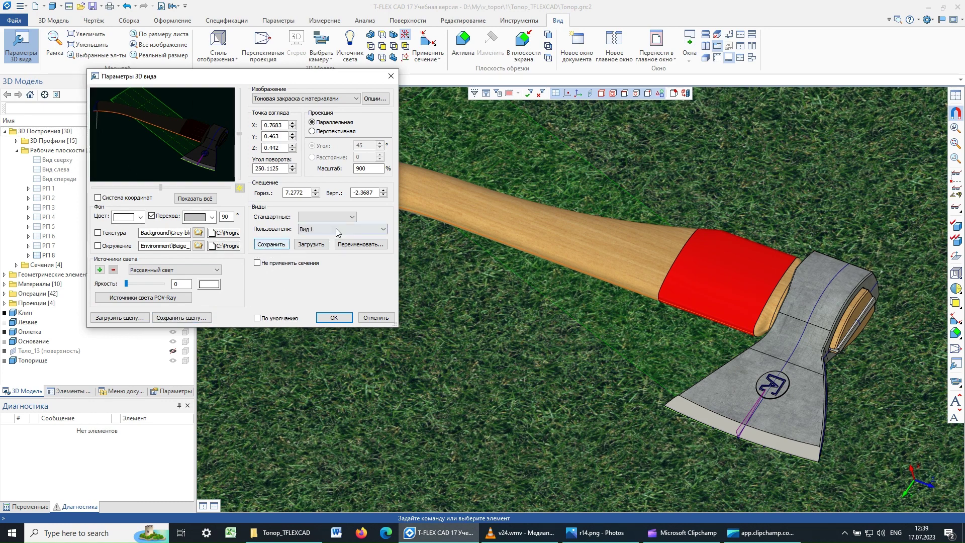
click(269, 246)
click(332, 318)
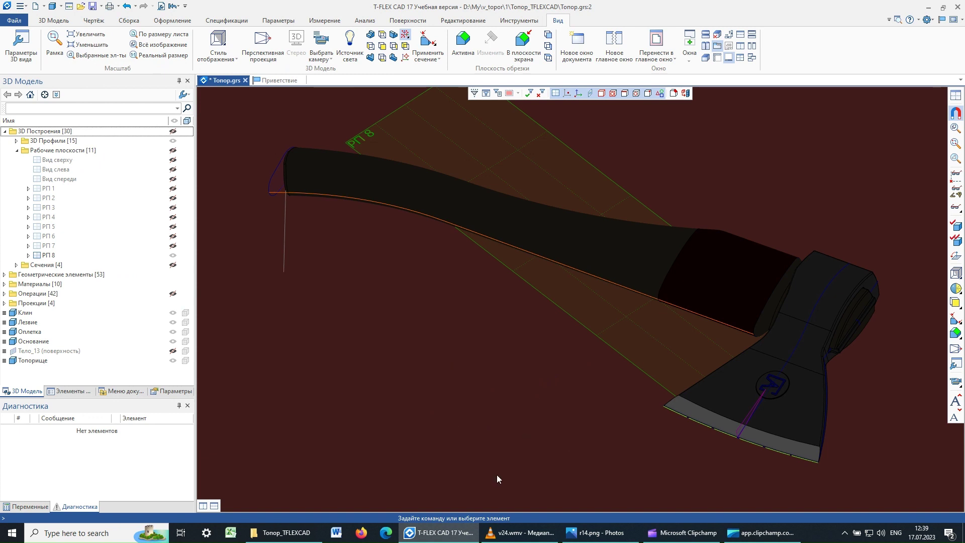
Orbit and zoom out to look over the whole disc
middle_drag(496, 475, 431, 391)
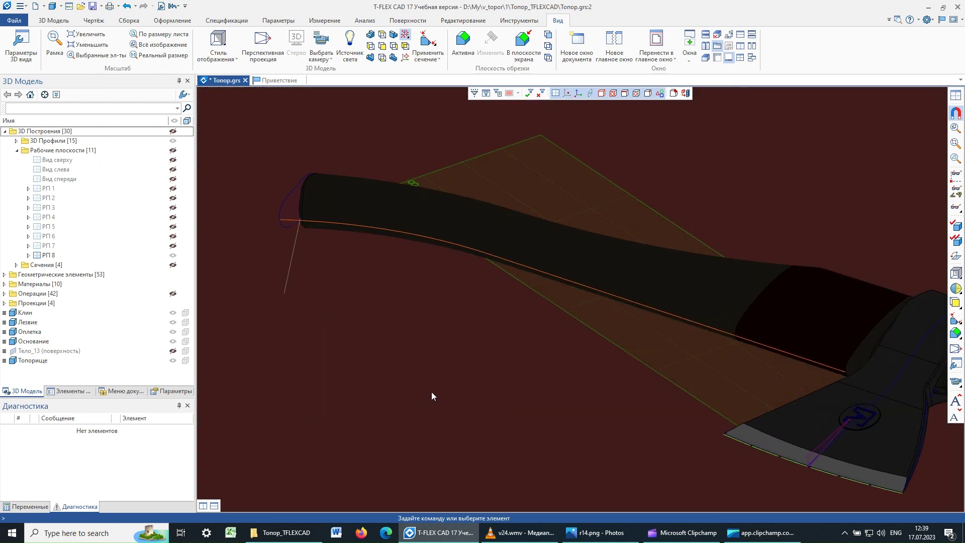
scroll(424, 390, down, 3)
scroll(424, 389, down, 3)
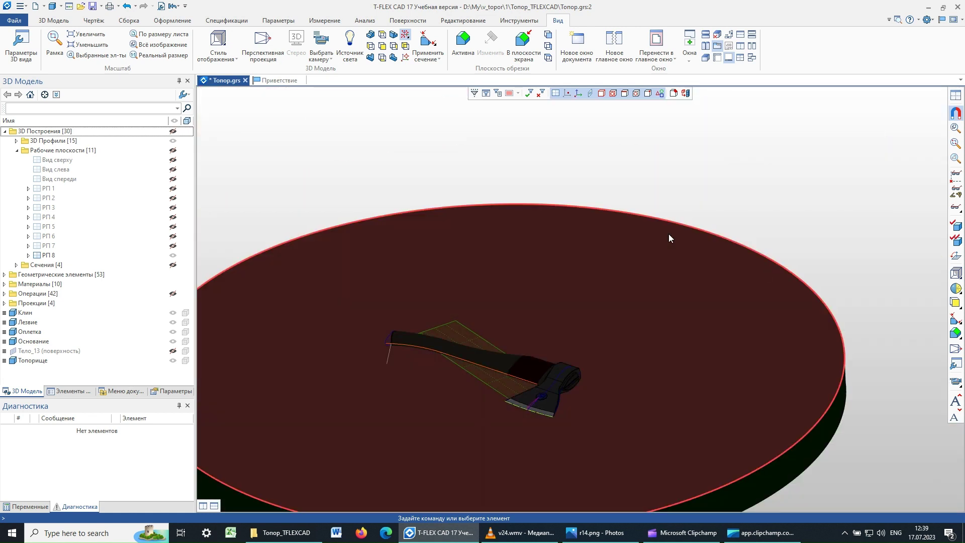
middle_drag(669, 234, 827, 222)
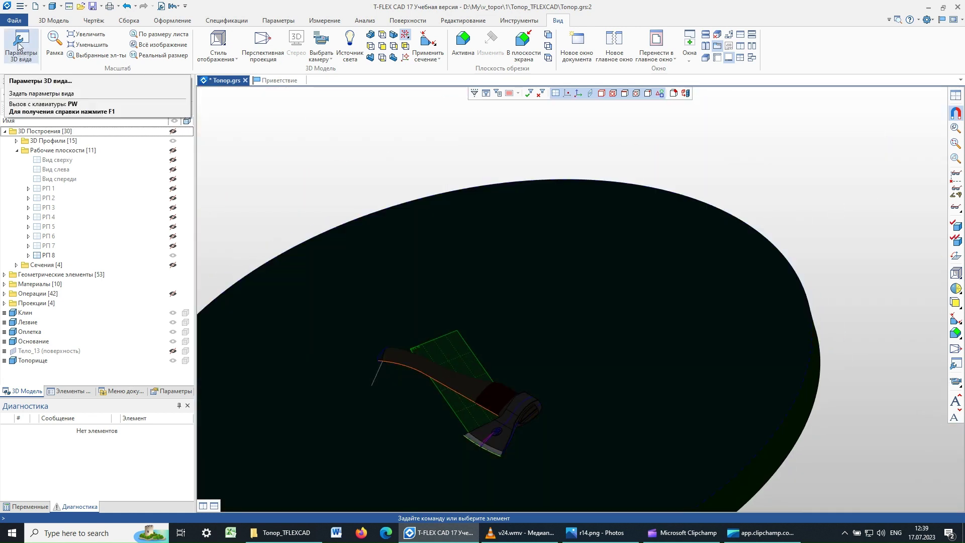
Reload user view Вид 1 and close the 3D view parameters
click(18, 45)
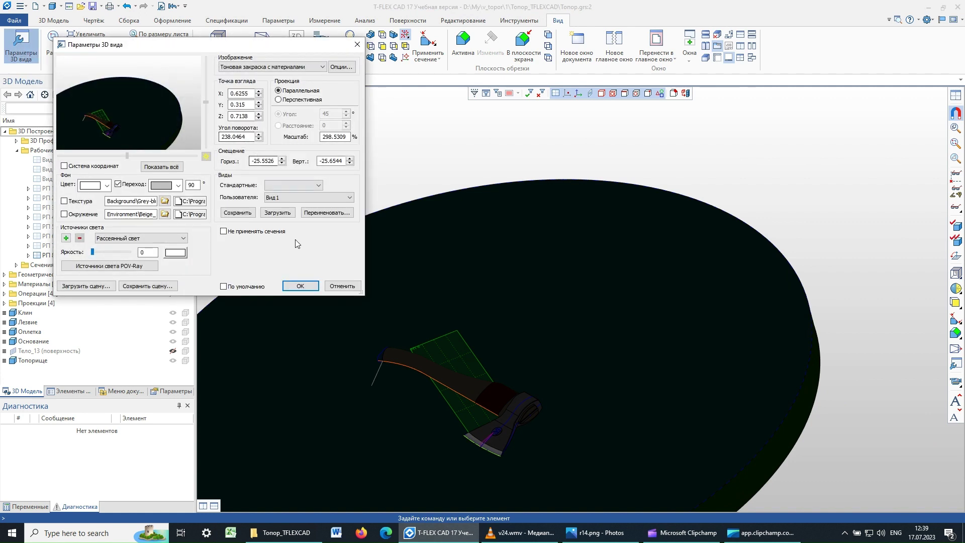
click(278, 213)
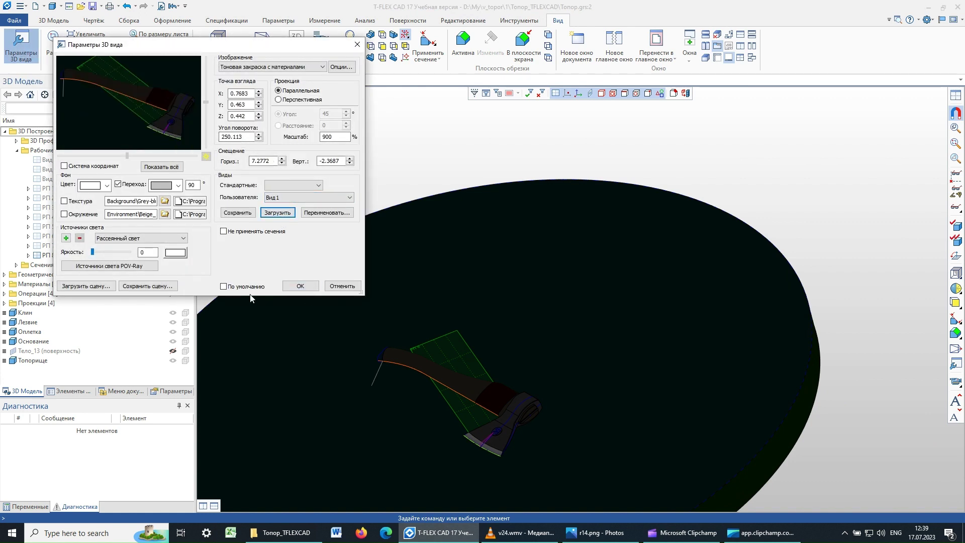
click(297, 286)
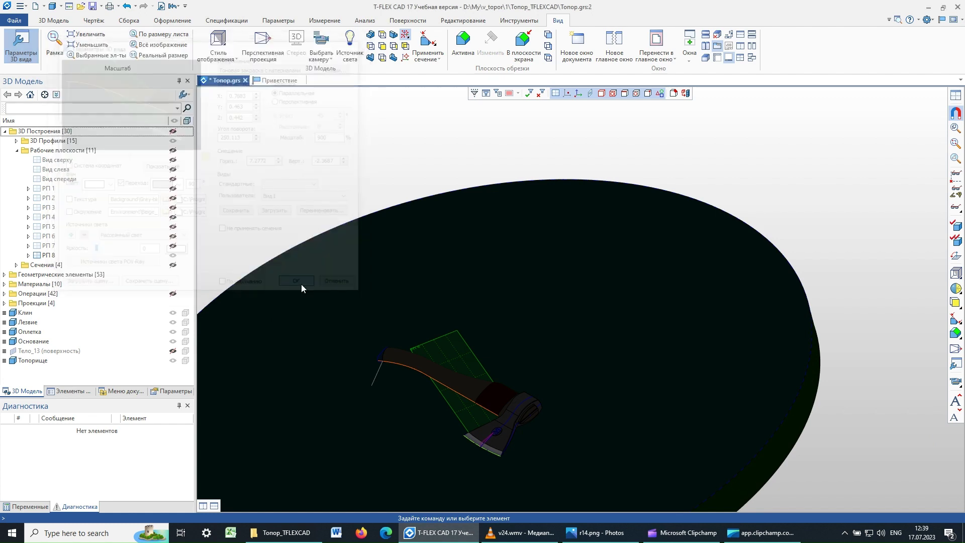
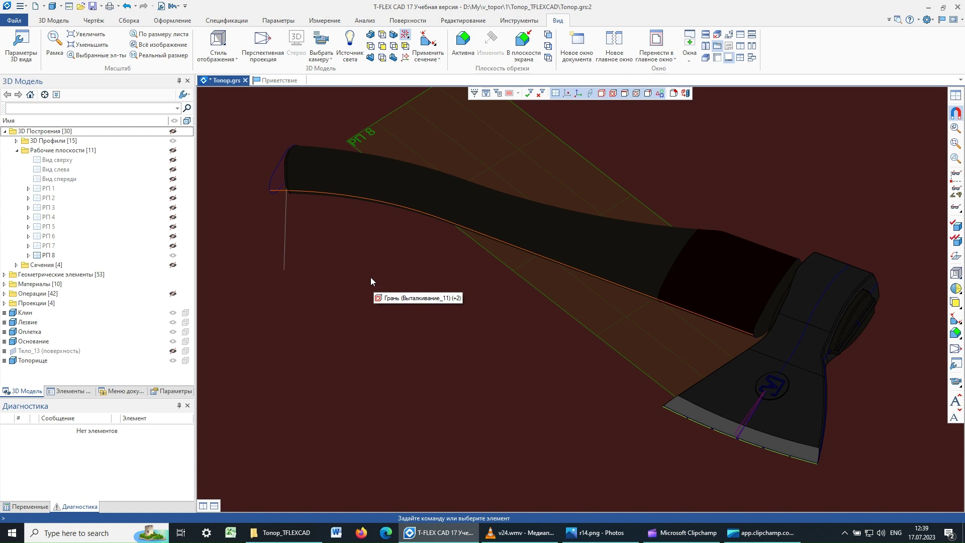
Place a point light beside the axe head, raised 68 mm along Z, without setting a direction
click(343, 43)
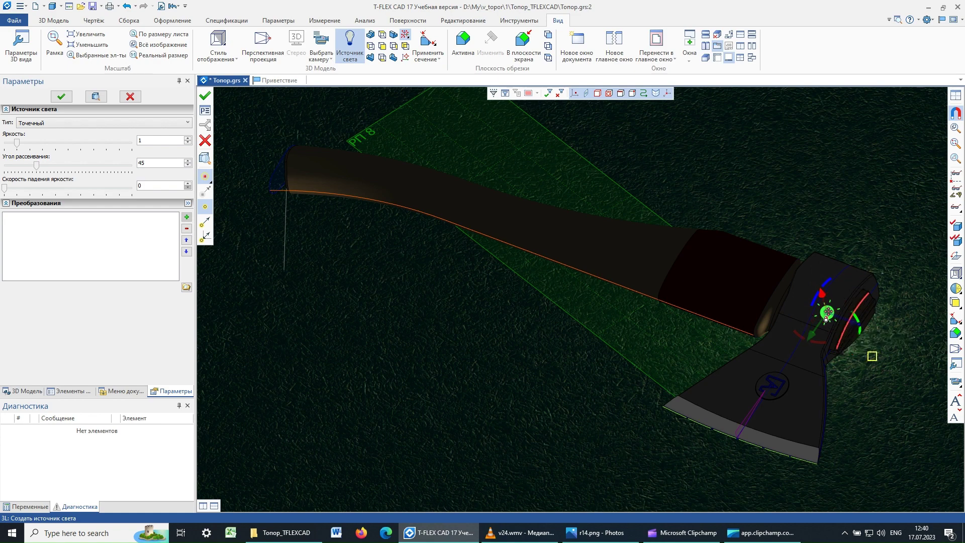
drag(858, 332, 925, 353)
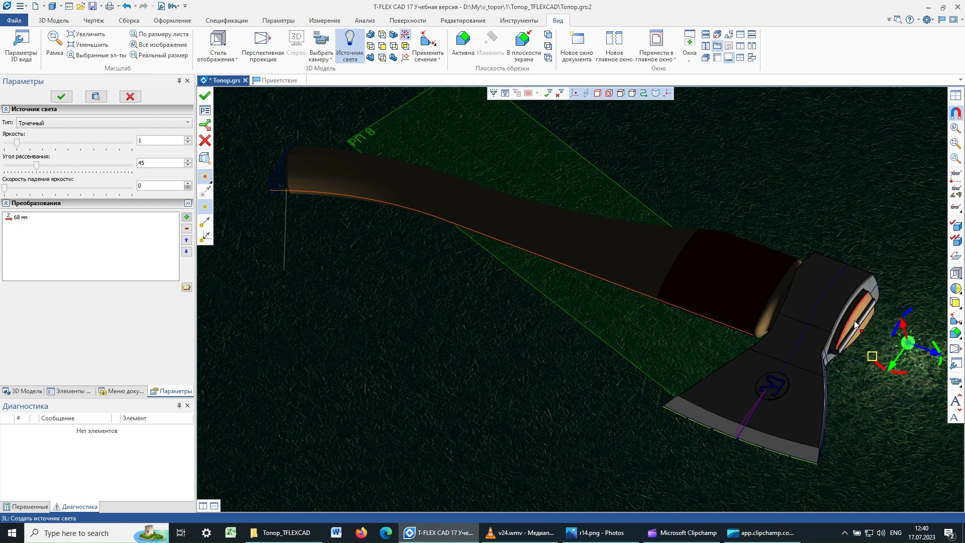
click(312, 227)
key(Escape)
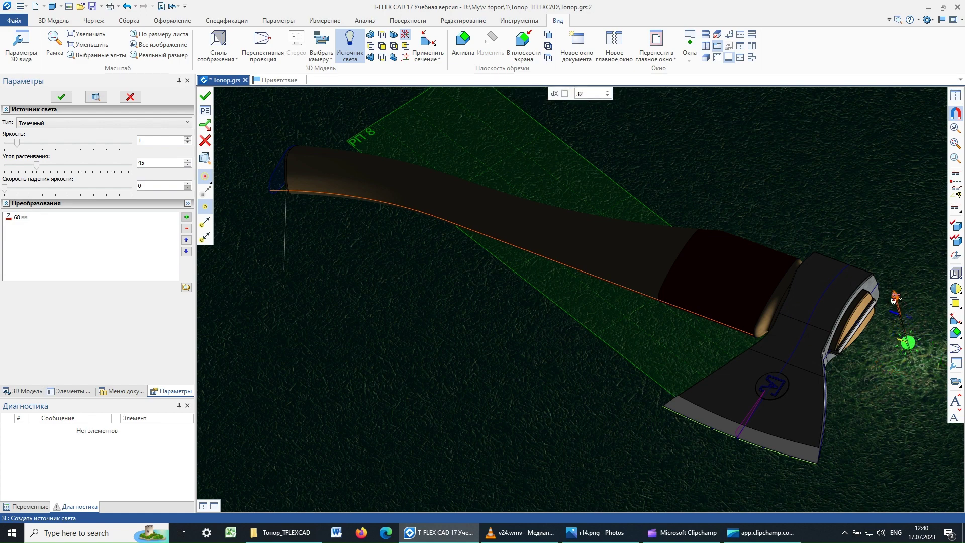
Shift the point light 44 mm along another axis and orbit to inspect the axe head
drag(904, 329, 894, 292)
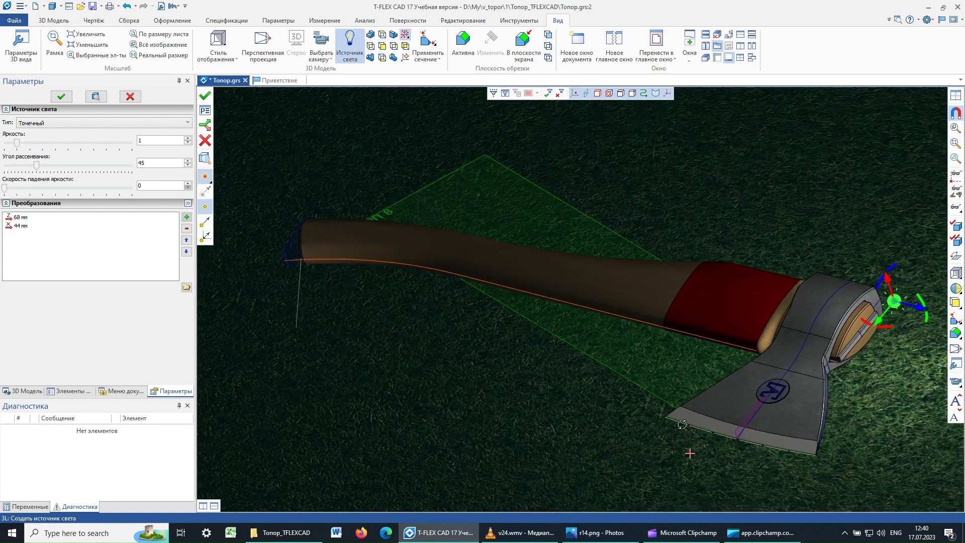
right_drag(693, 457, 589, 397)
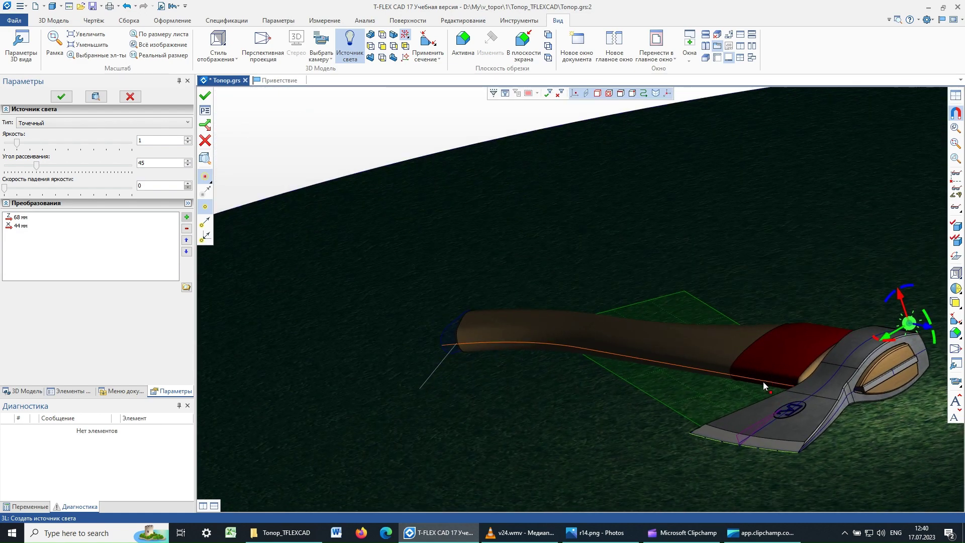
right_drag(763, 386, 610, 323)
mouse_move(765, 188)
right_down()
mouse_move(828, 193)
mouse_move(766, 406)
right_up()
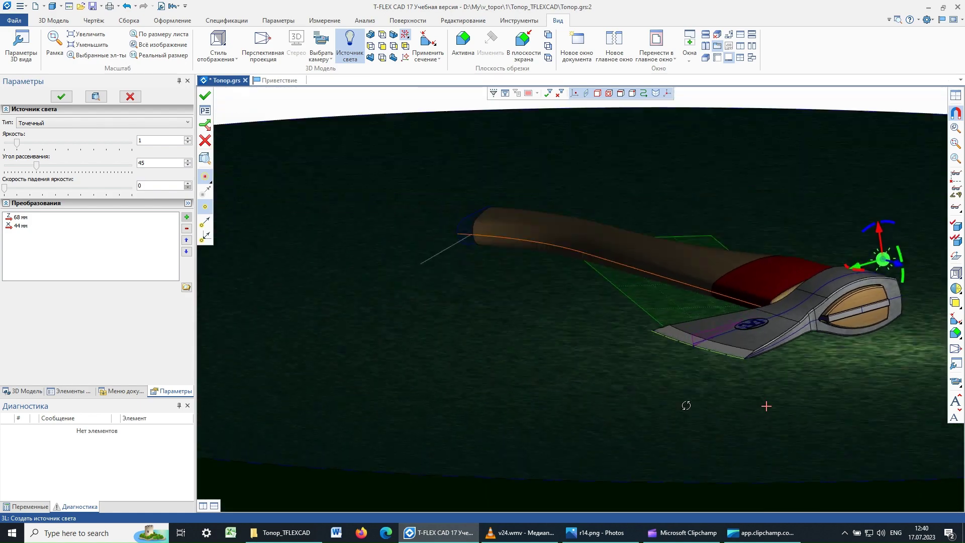
right_drag(686, 406, 625, 228)
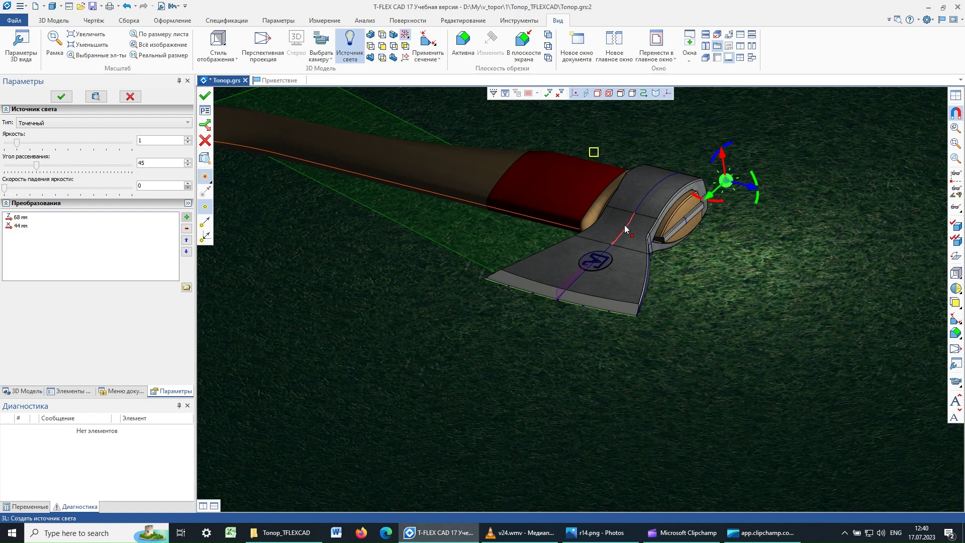
shift+right_drag(606, 138, 562, 230)
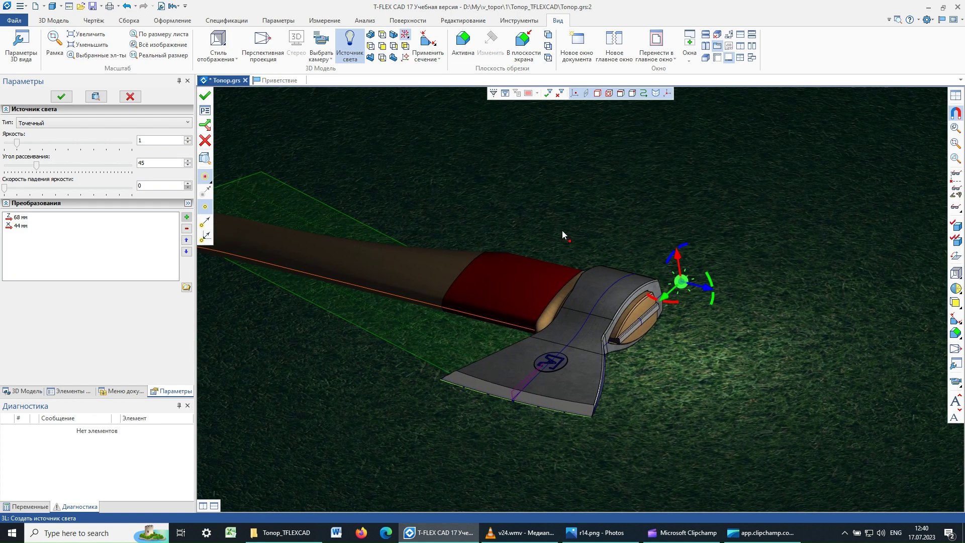
scroll(562, 230, up, 2)
scroll(556, 234, up, 2)
right_drag(582, 332, 659, 407)
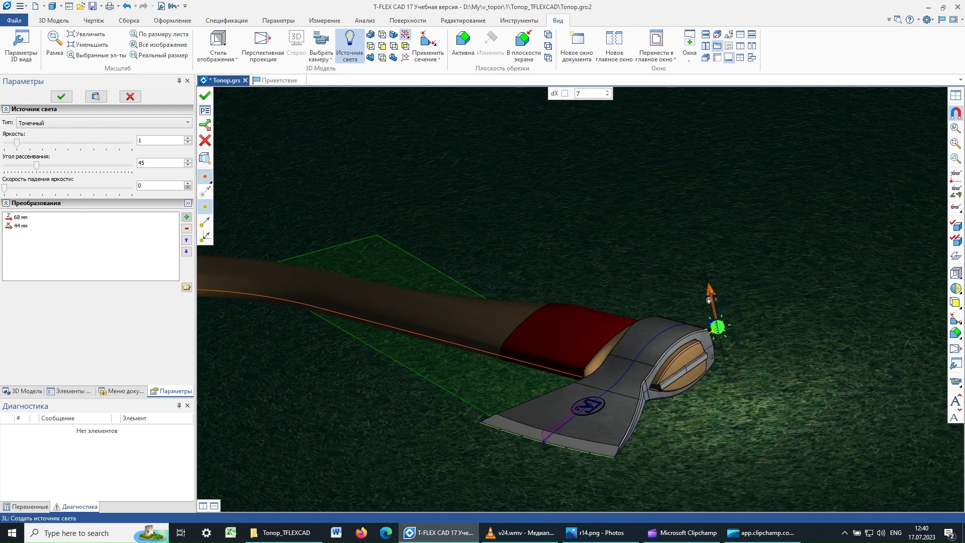
Raise the light to a 55 mm offset and lower its brightness to 0.3
drag(711, 309, 709, 297)
right_drag(576, 250, 590, 278)
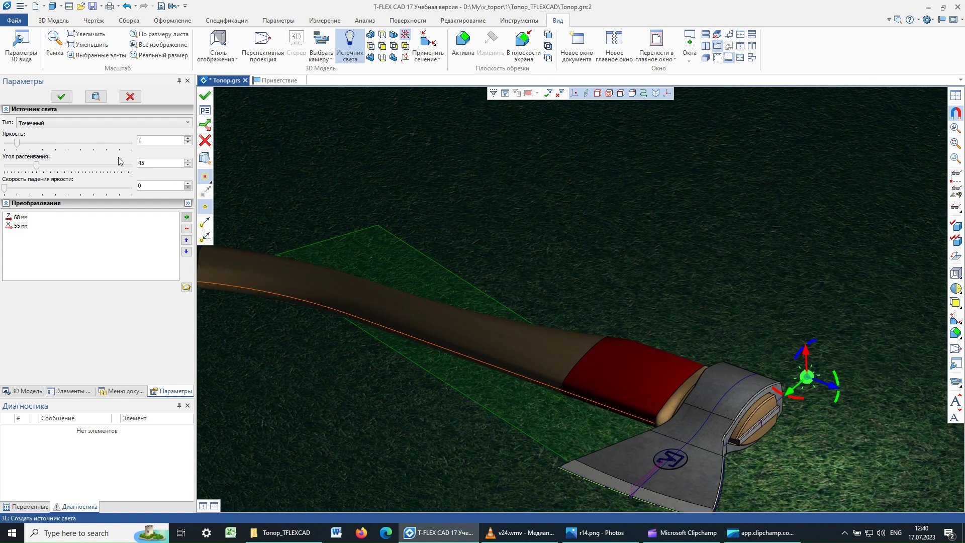
double_click(149, 138)
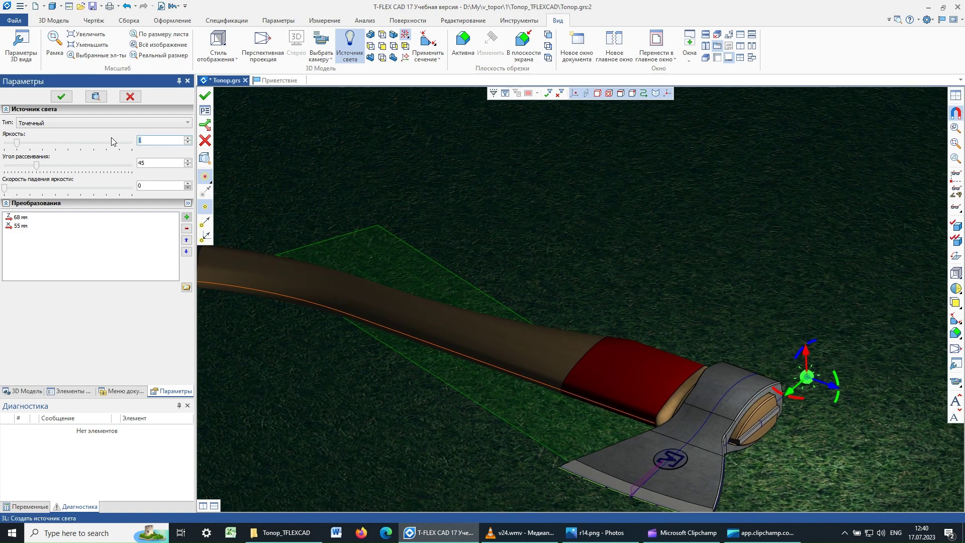
text(0.6)
click(151, 143)
Confirm the light, end the command, and check Источник света_1 under light sources in the tree
click(60, 97)
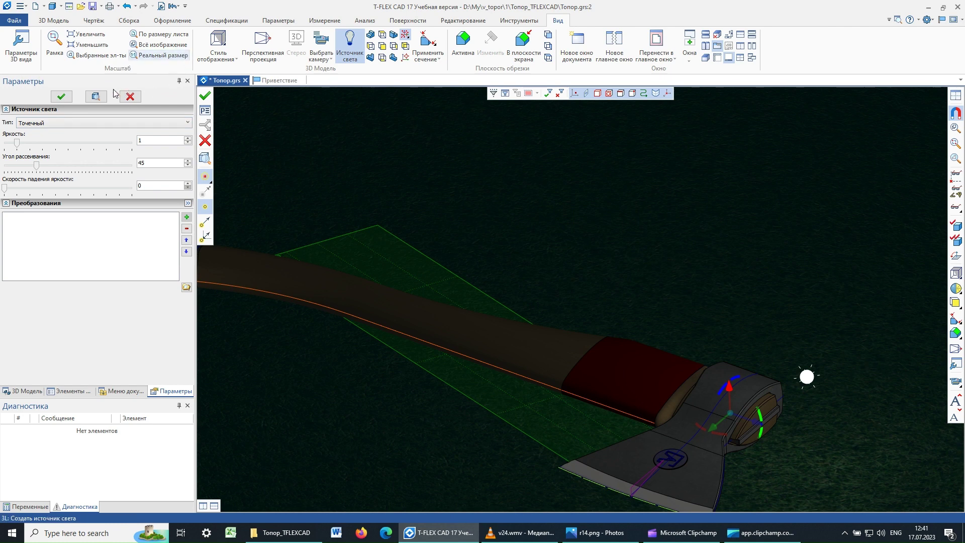
click(130, 97)
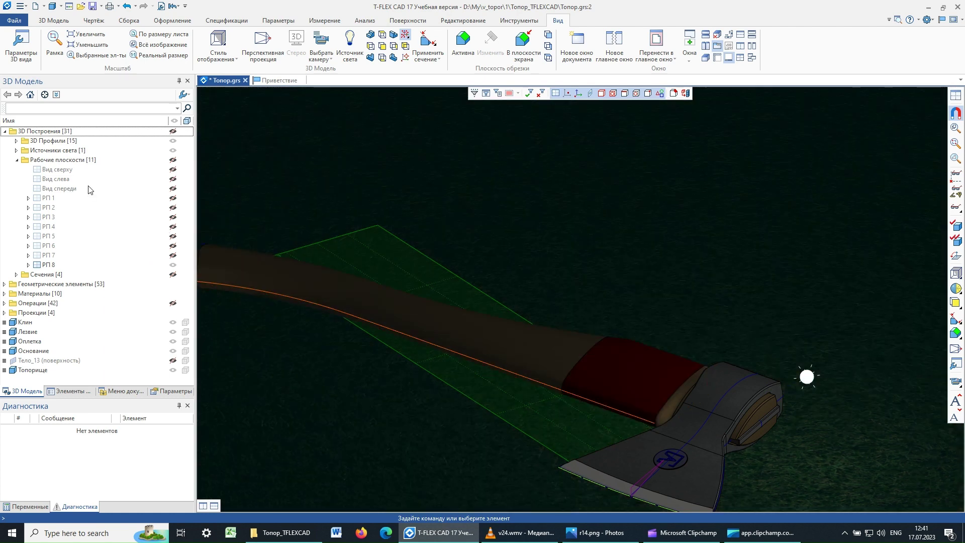
click(17, 150)
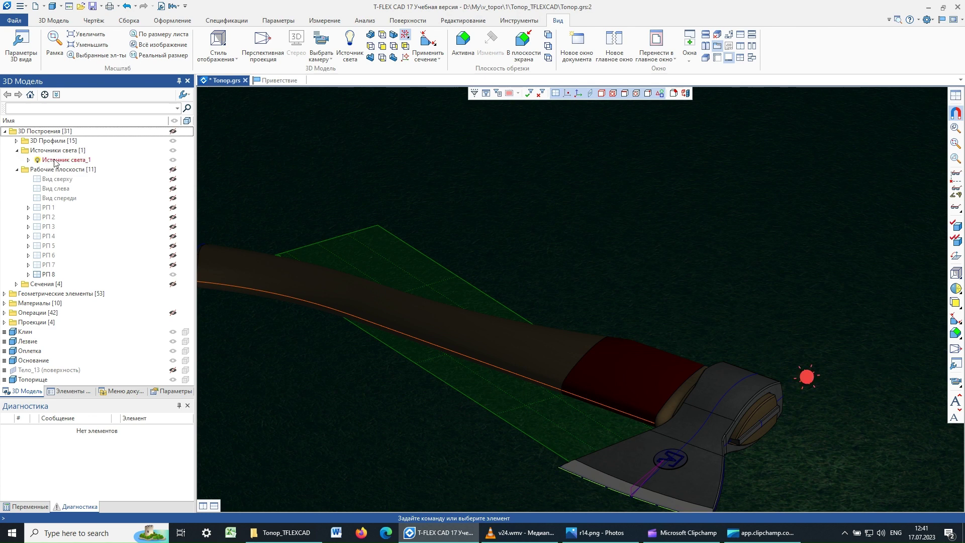
right_click(56, 162)
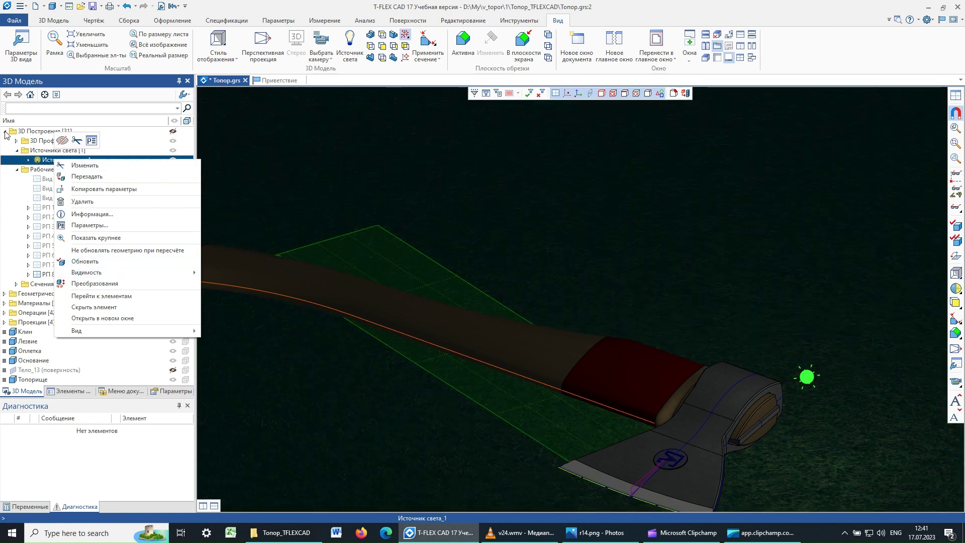
click(5, 131)
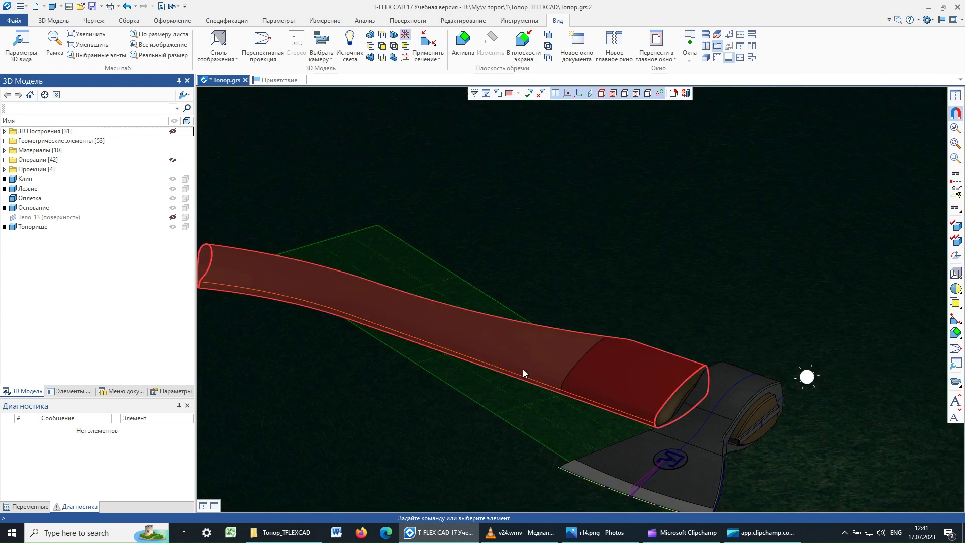
Restore saved view Вид 1 and start a Фотореализм render of the axe on grass
click(16, 44)
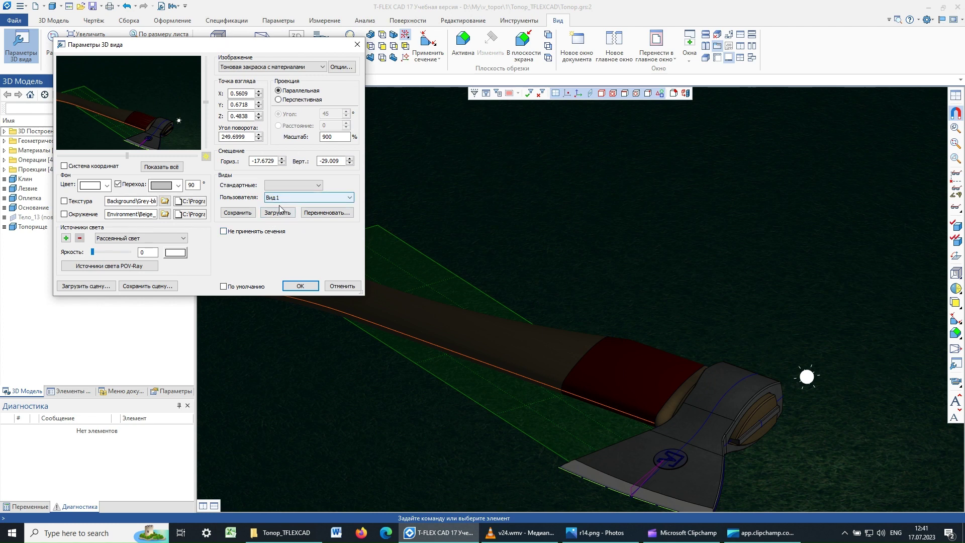
click(277, 213)
click(301, 286)
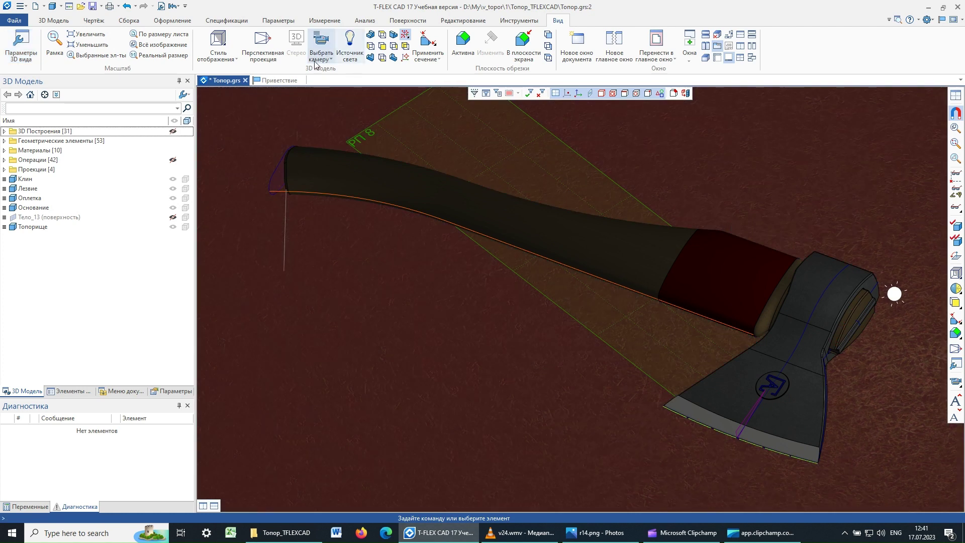
click(523, 21)
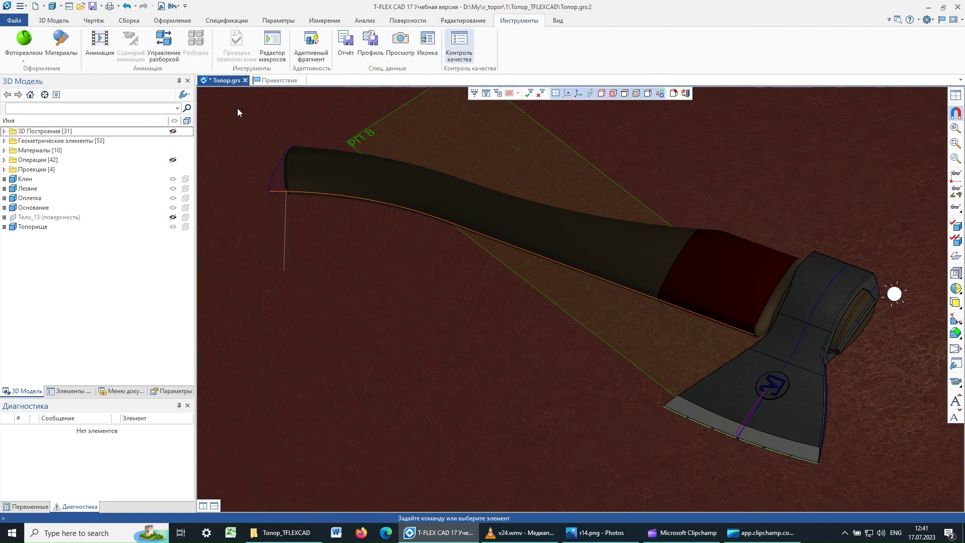
click(26, 40)
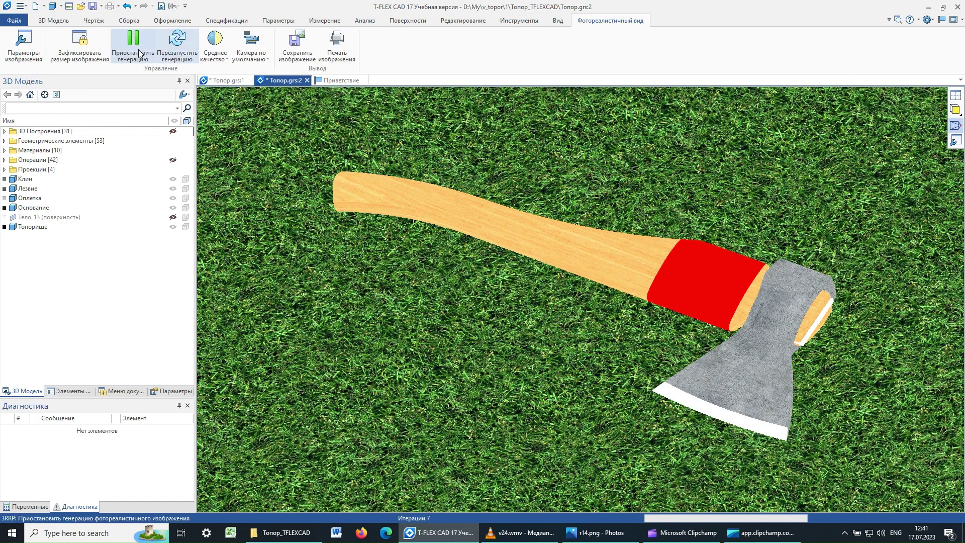
Pause the render and lock its image size to 600 × 350
click(134, 44)
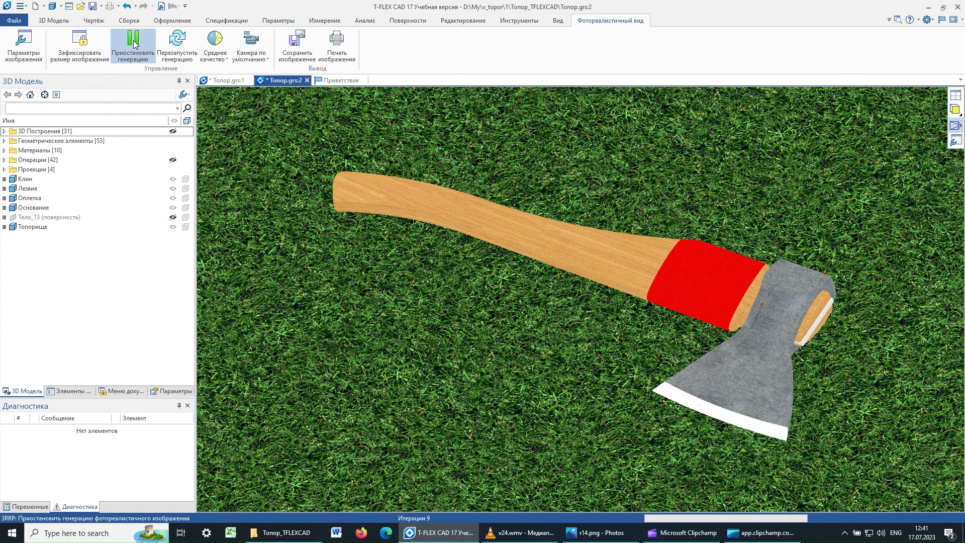
click(22, 40)
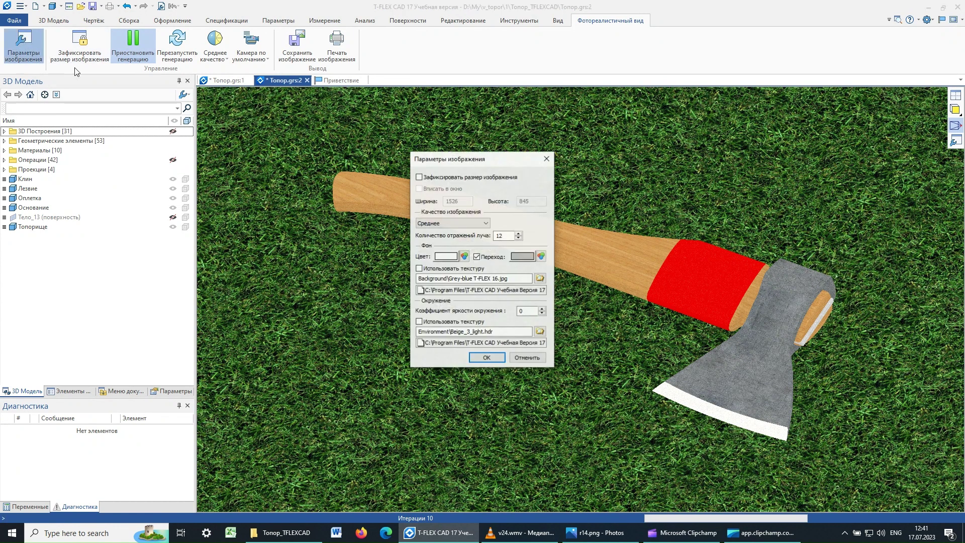
click(427, 179)
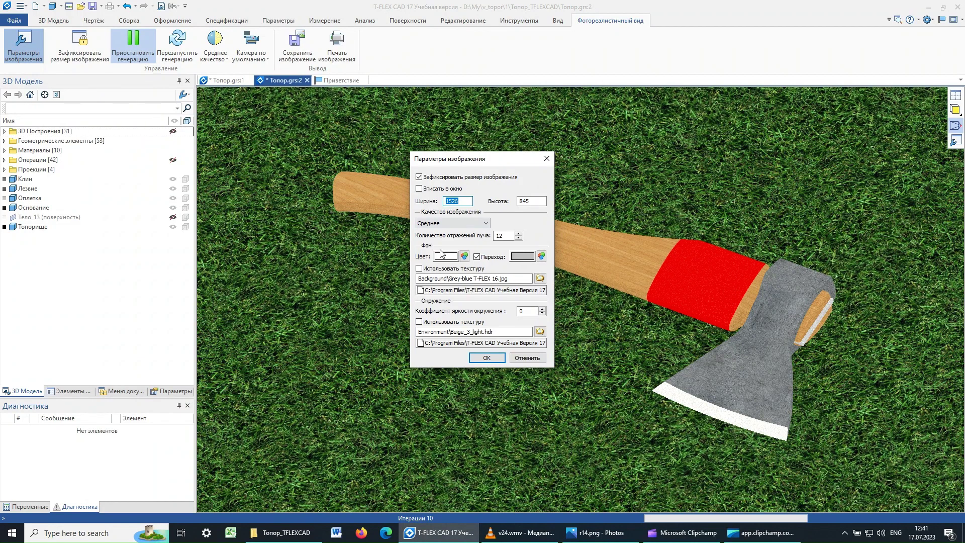
text(600)
double_click(531, 201)
text(350)
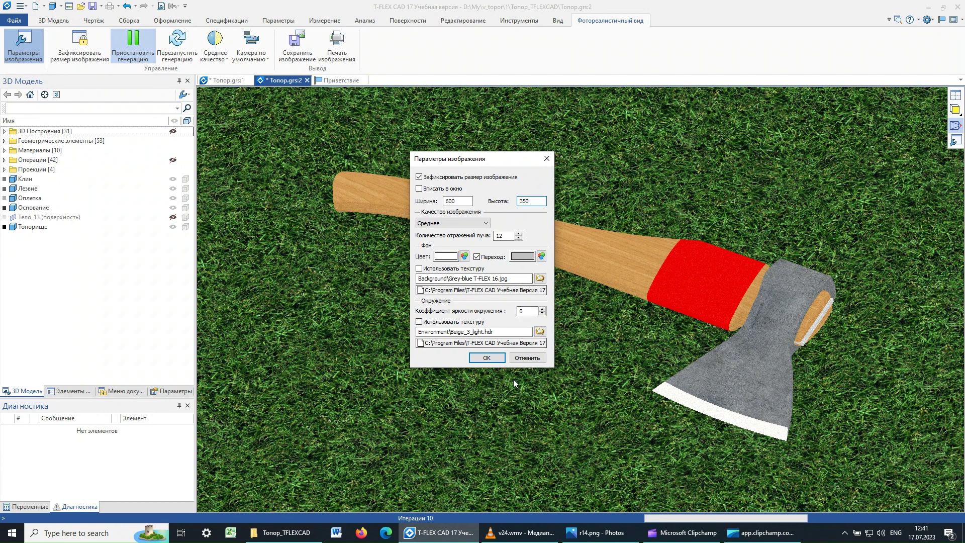
click(484, 359)
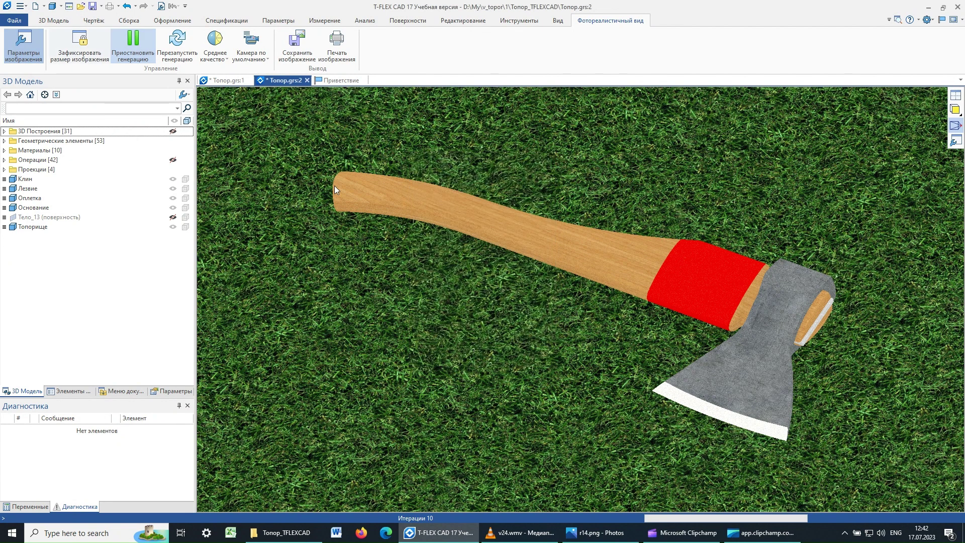
Restart the render at low quality, then close the Топор.grs:2 render view
click(220, 57)
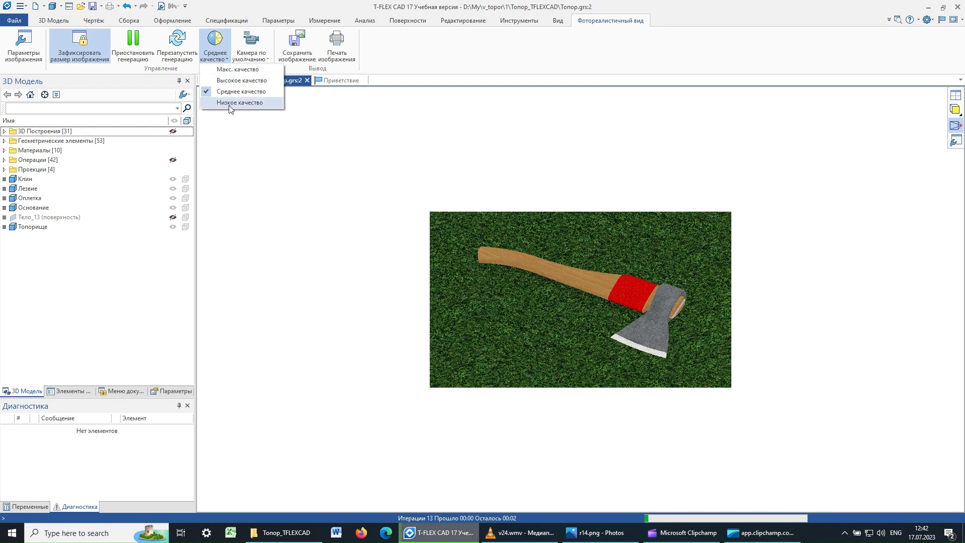
click(230, 108)
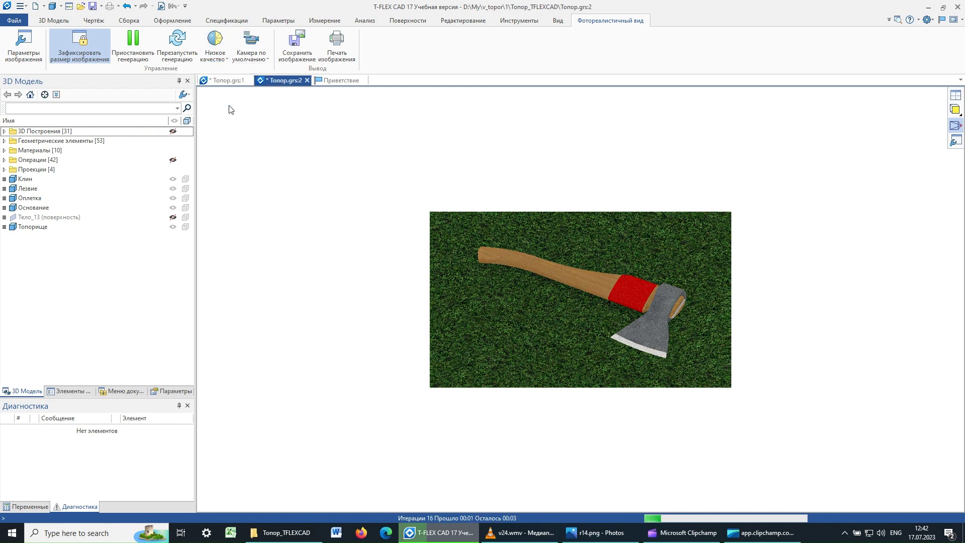
click(173, 45)
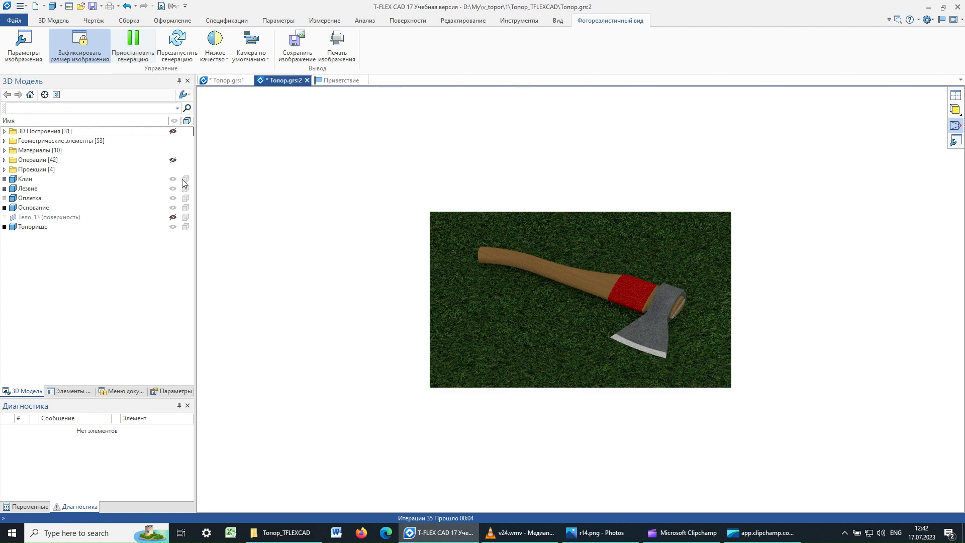
click(308, 80)
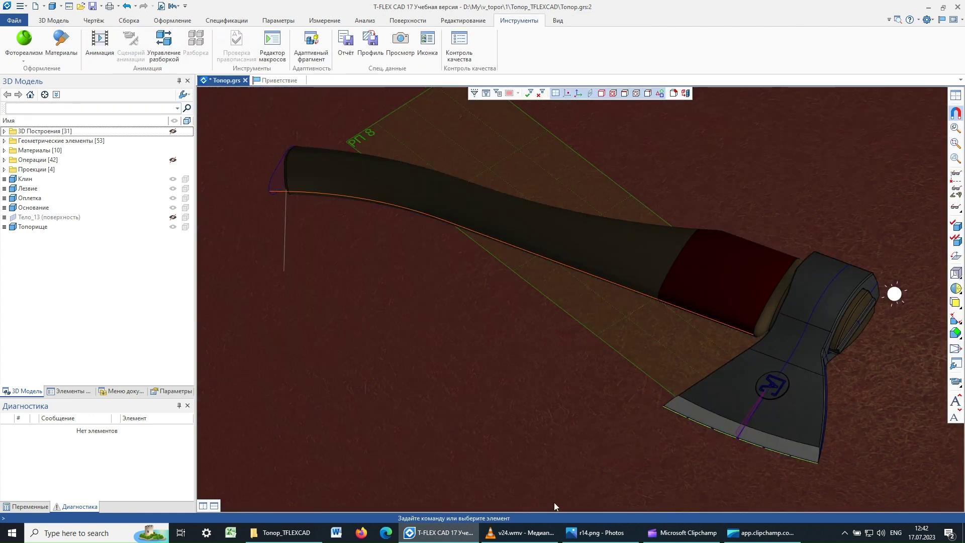
Add a new point light and move it over the axe handle, shifted 90 mm sideways
click(557, 24)
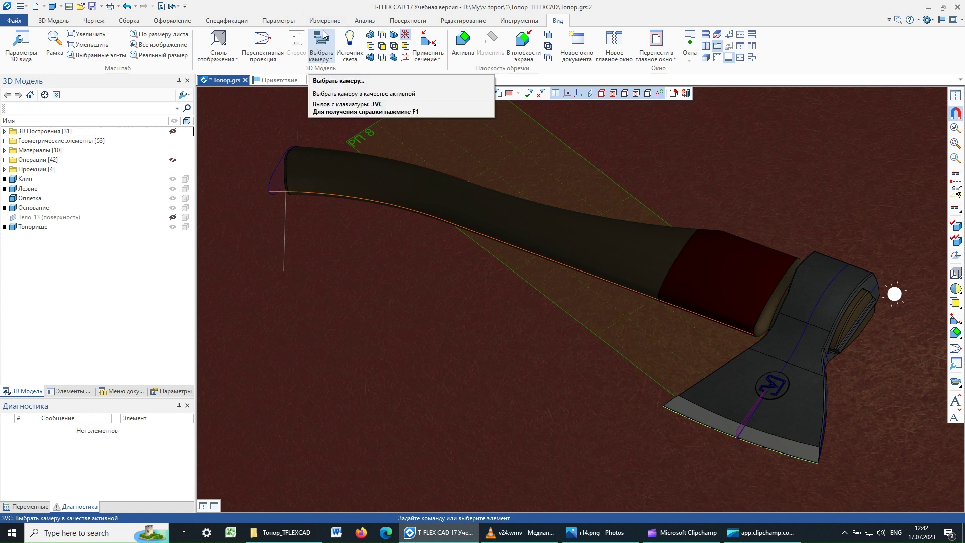
click(350, 44)
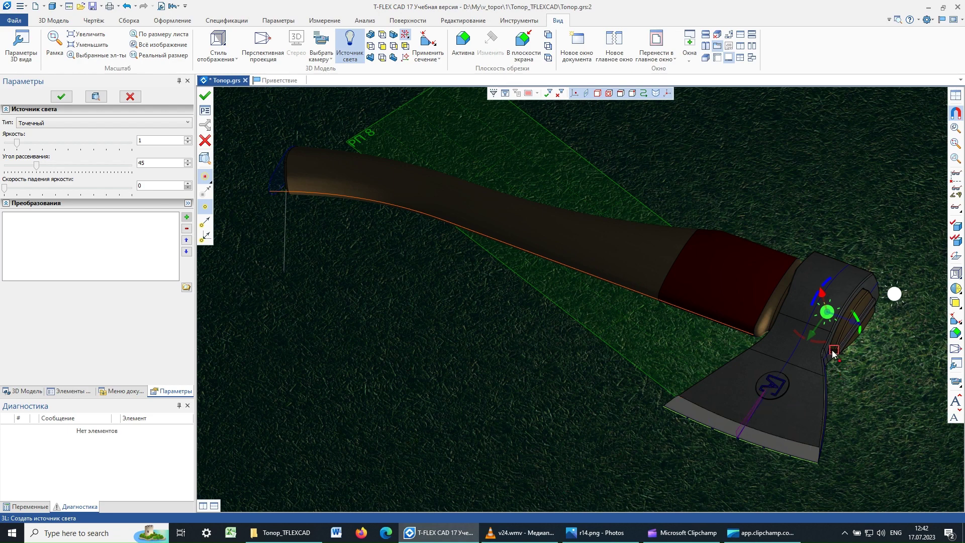
drag(850, 325, 564, 262)
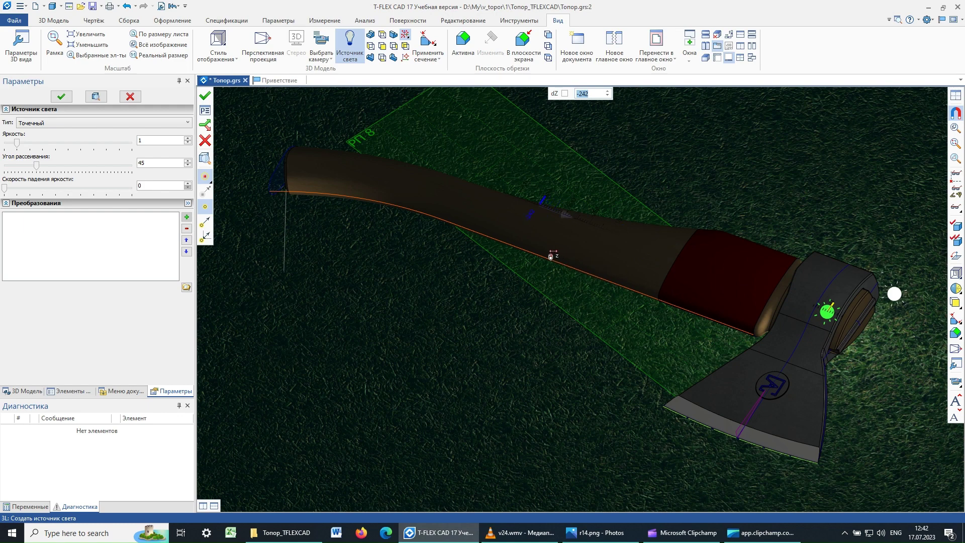
mouse_move(564, 262)
mouse_down()
mouse_move(550, 253)
mouse_move(571, 171)
mouse_up()
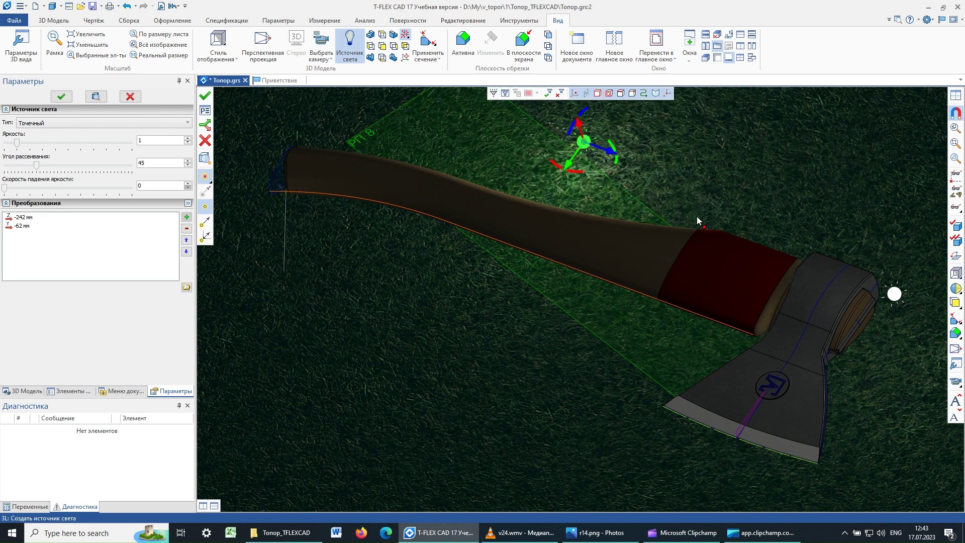
scroll(553, 271, up, 2)
scroll(508, 263, up, 2)
scroll(492, 275, down, 5)
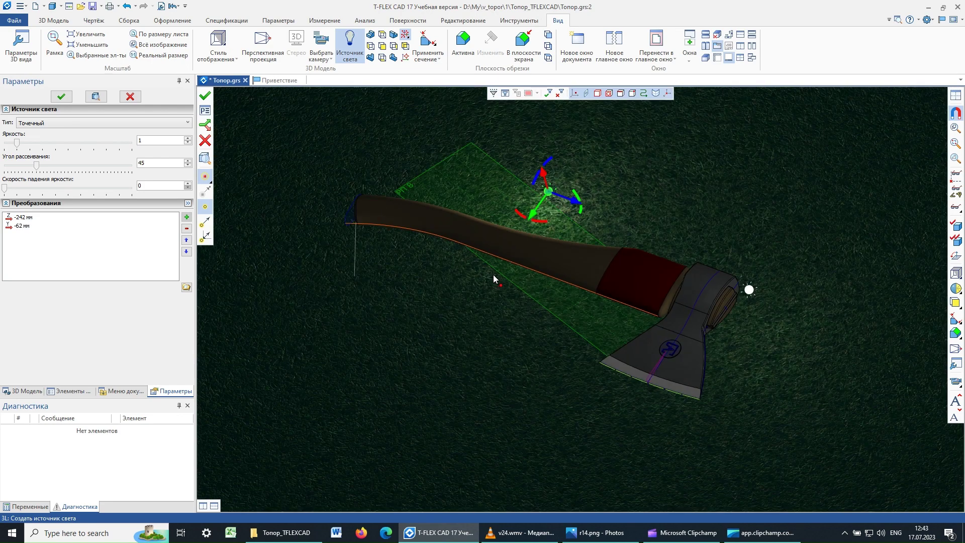
scroll(493, 275, down, 1)
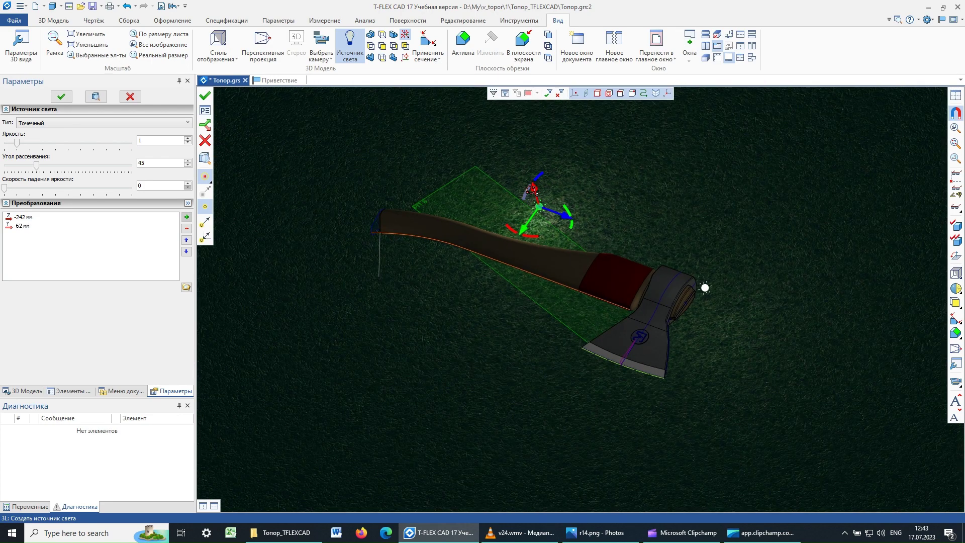
drag(537, 195, 520, 153)
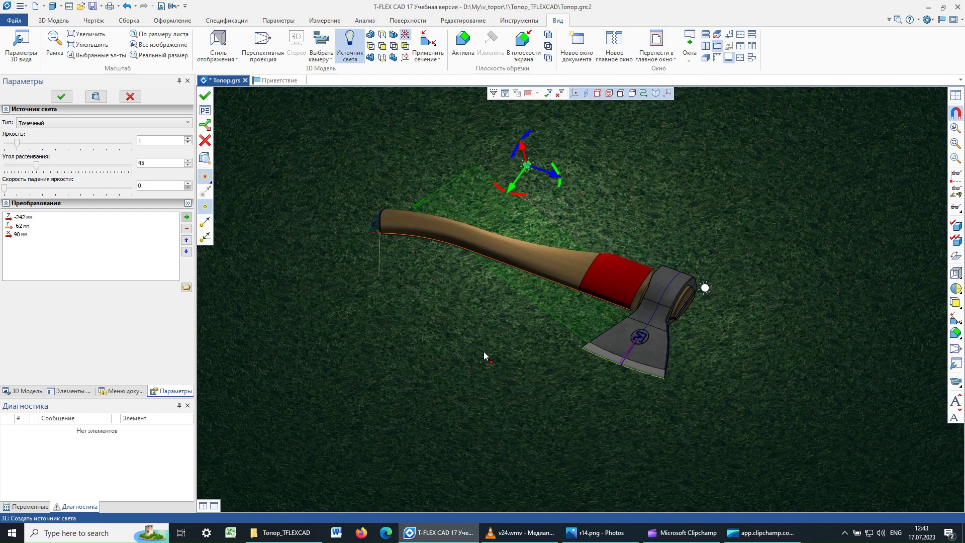
middle_drag(491, 388, 373, 312)
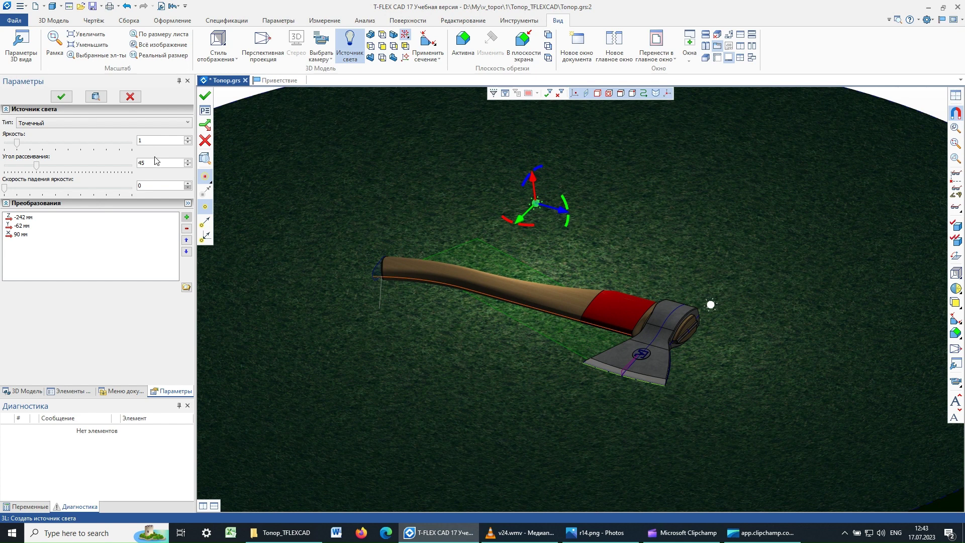
Set the light's brightness to 0.5, rotate it 341°, and confirm it
double_click(151, 140)
text(0.5)
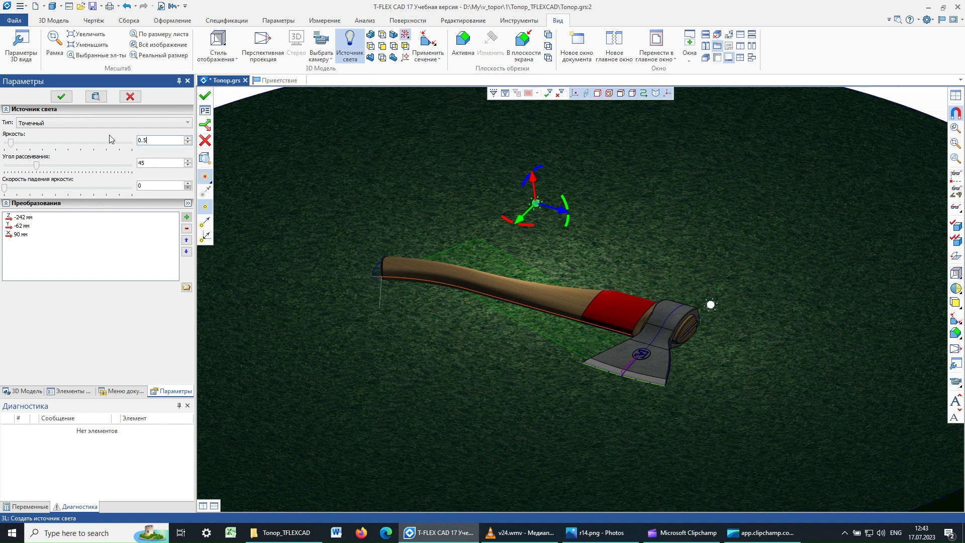
click(163, 163)
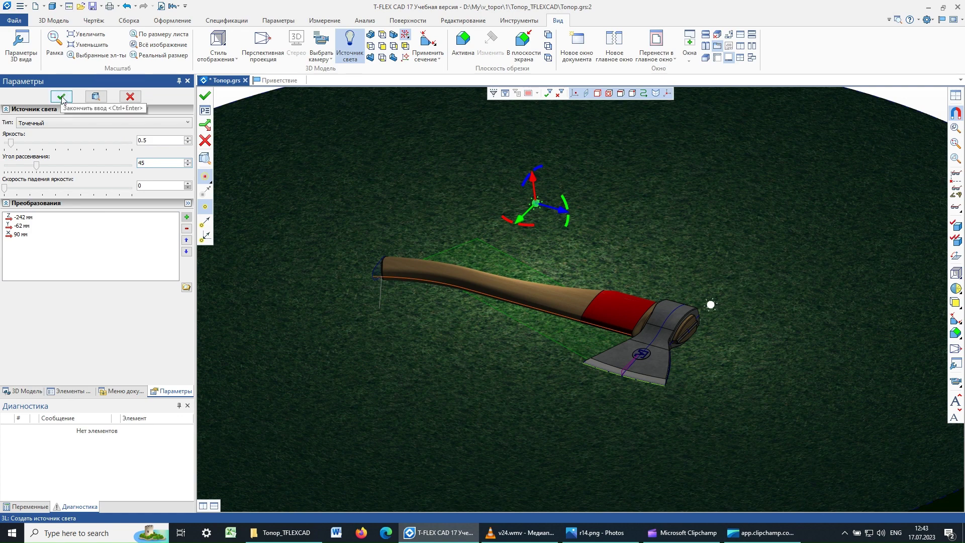
drag(523, 182, 537, 192)
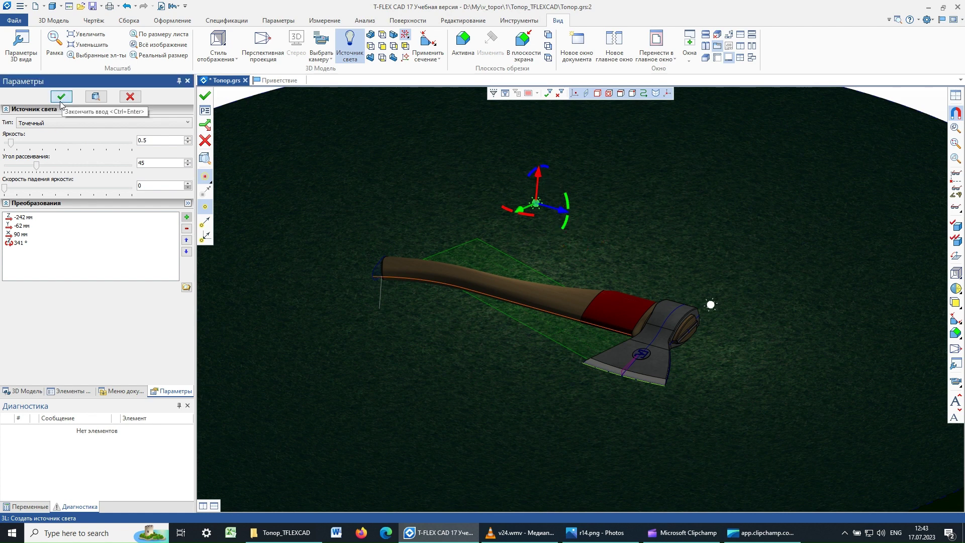
click(61, 97)
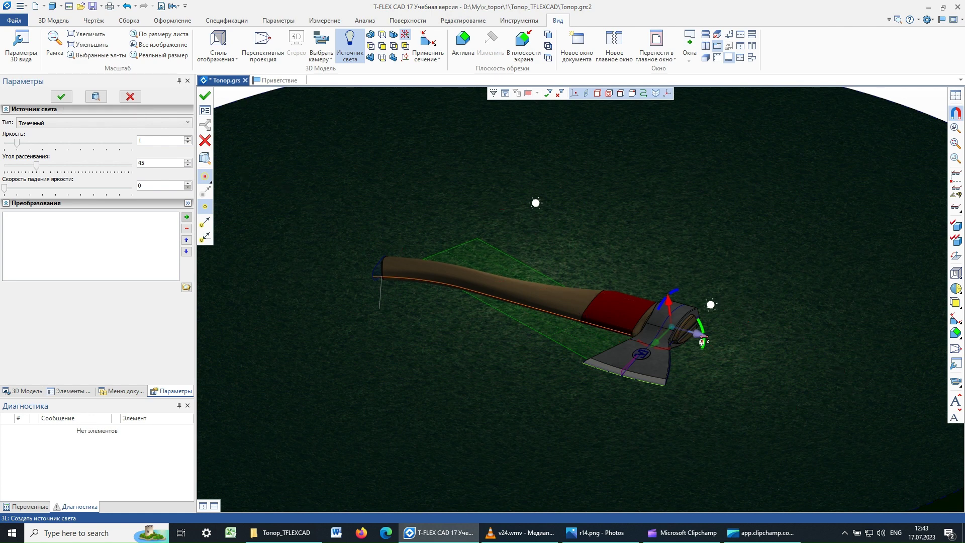
Drag another point light past the handle end, setting its Y offset to 120 mm
drag(700, 335, 335, 299)
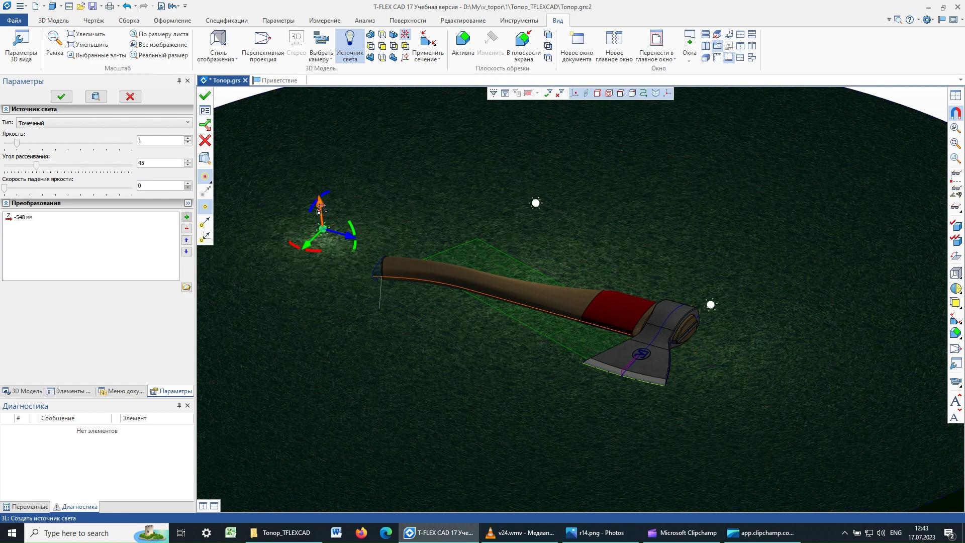
drag(320, 210, 315, 198)
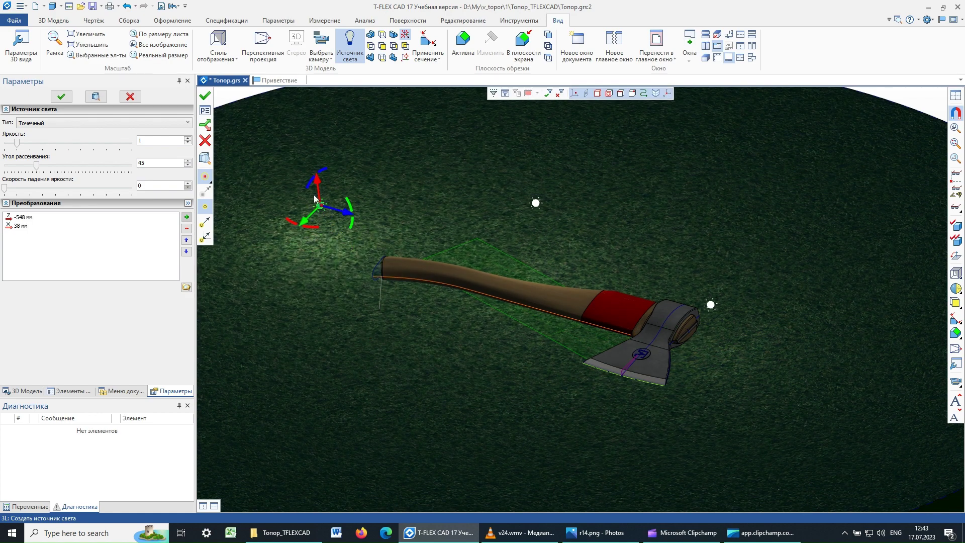
drag(302, 235, 265, 274)
mouse_move(356, 399)
middle_down()
mouse_move(521, 398)
mouse_move(469, 416)
middle_up()
ctrl+middle_drag(428, 389, 585, 417)
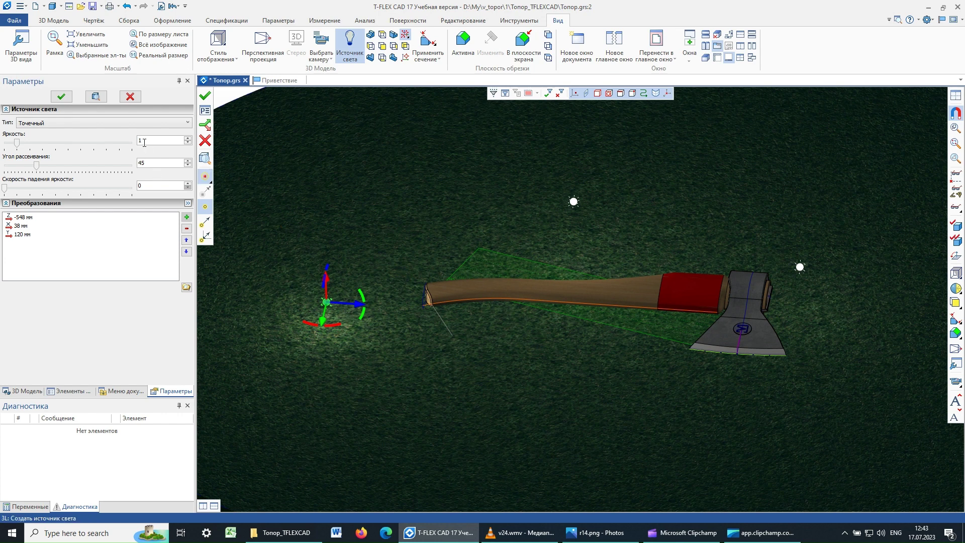
Set its brightness to 0.3 and adjust offsets to X 71 mm and Z -528 mm
drag(144, 143, 130, 144)
text(0.3)
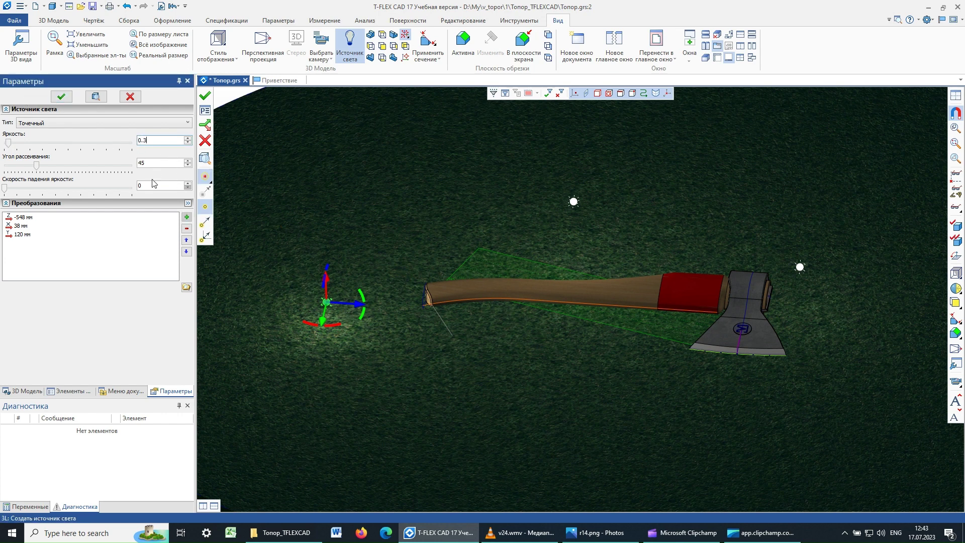
click(328, 275)
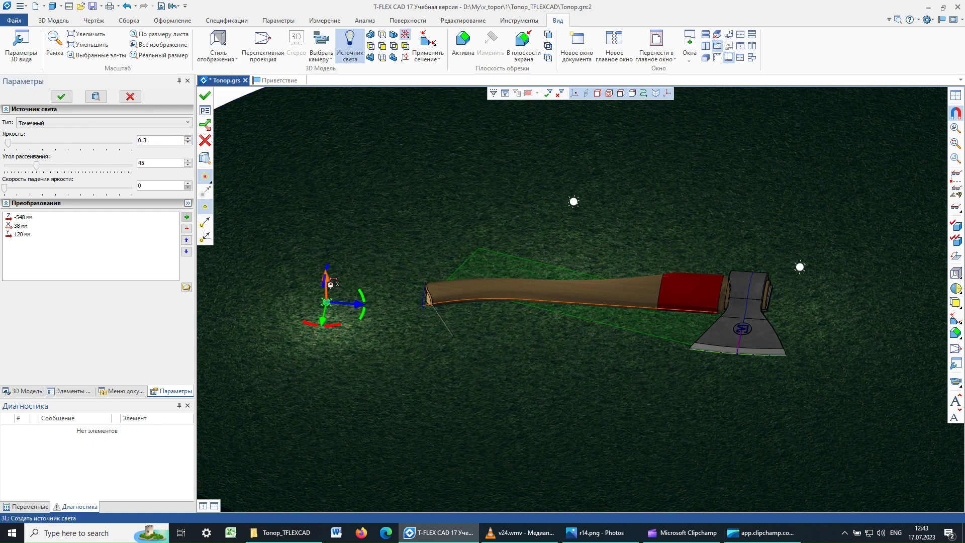
key(Return)
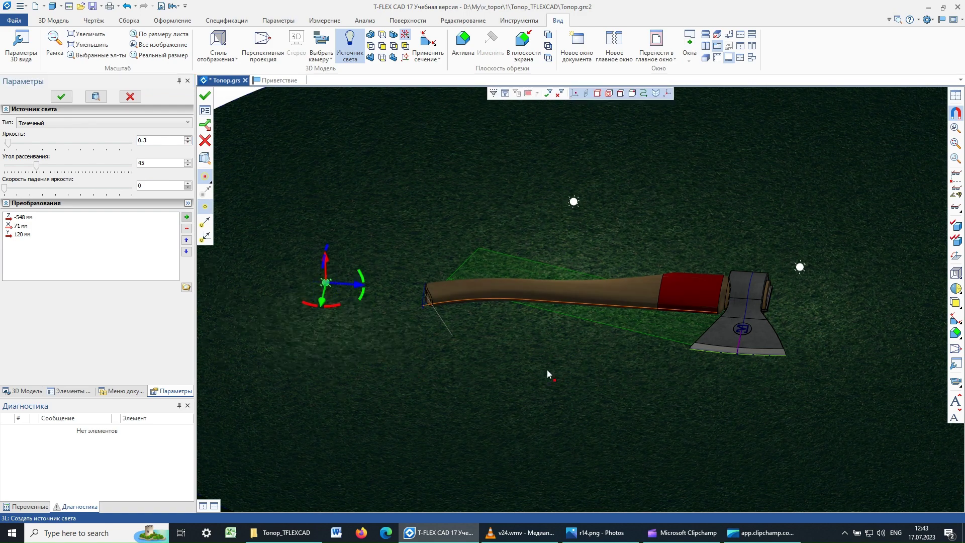
right_drag(547, 374, 585, 376)
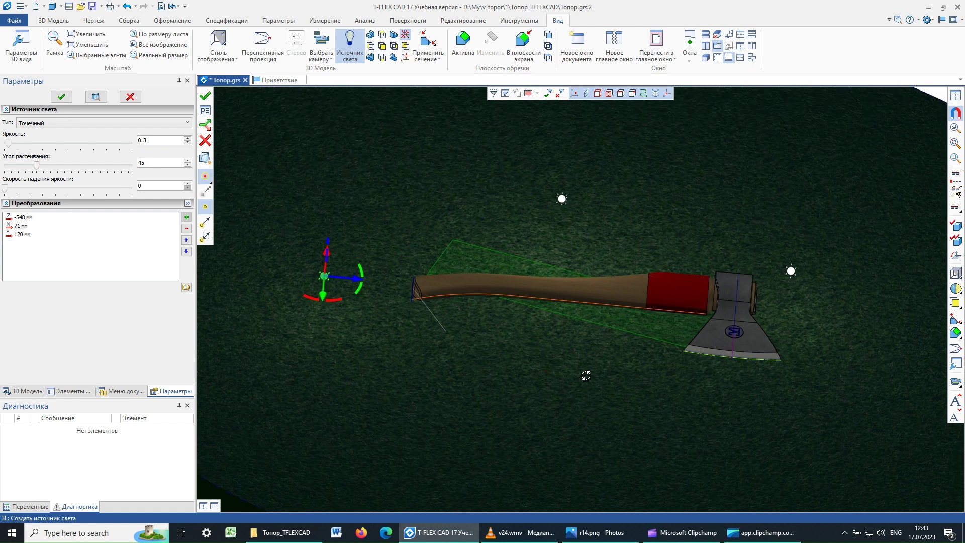
drag(357, 285, 372, 285)
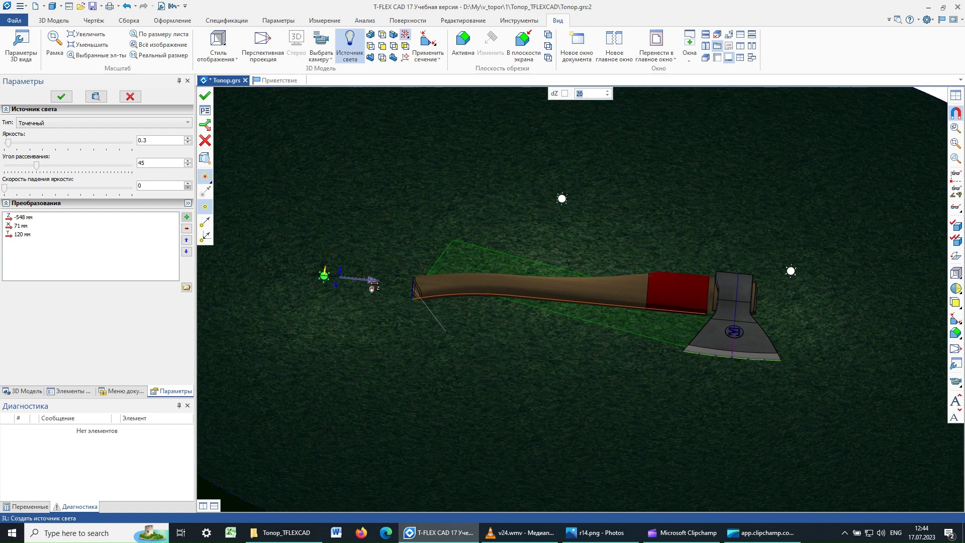
Confirm the previous light and place a new one 171 mm off the handle, 124 mm up
click(61, 96)
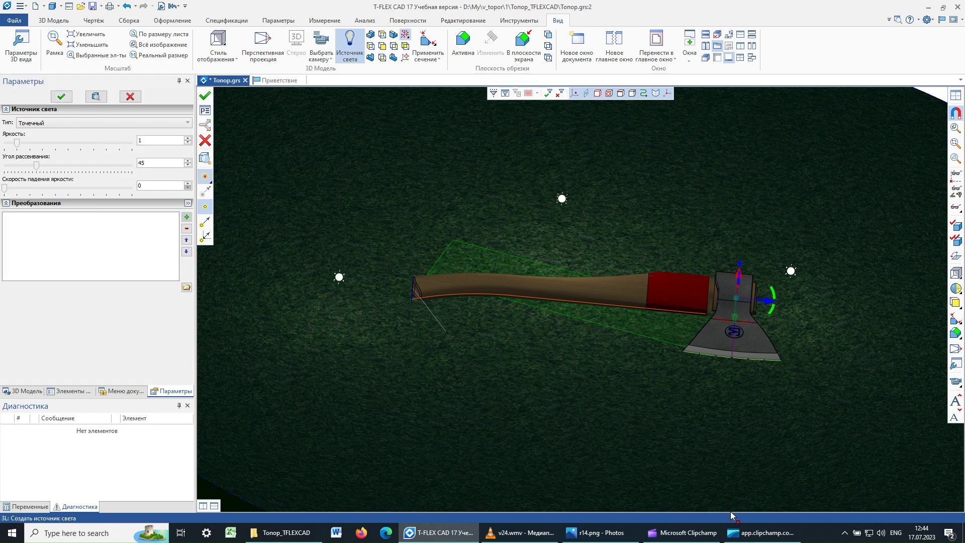
middle_drag(762, 448, 658, 444)
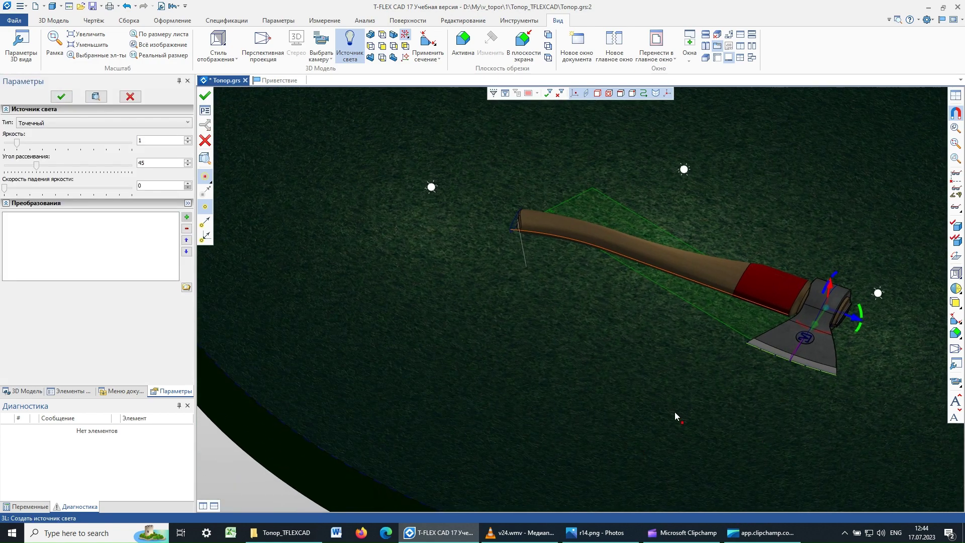
shift+middle_drag(724, 394, 600, 397)
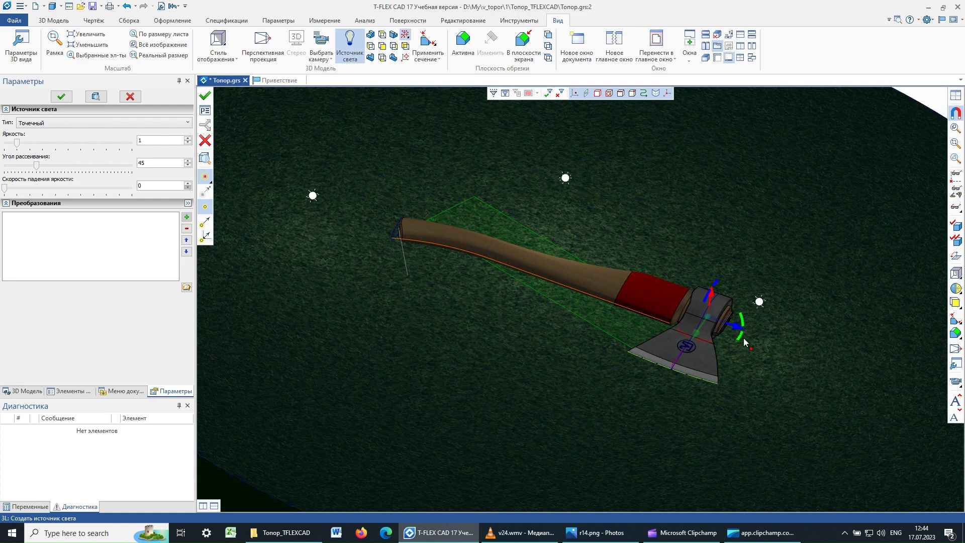
drag(741, 332, 613, 303)
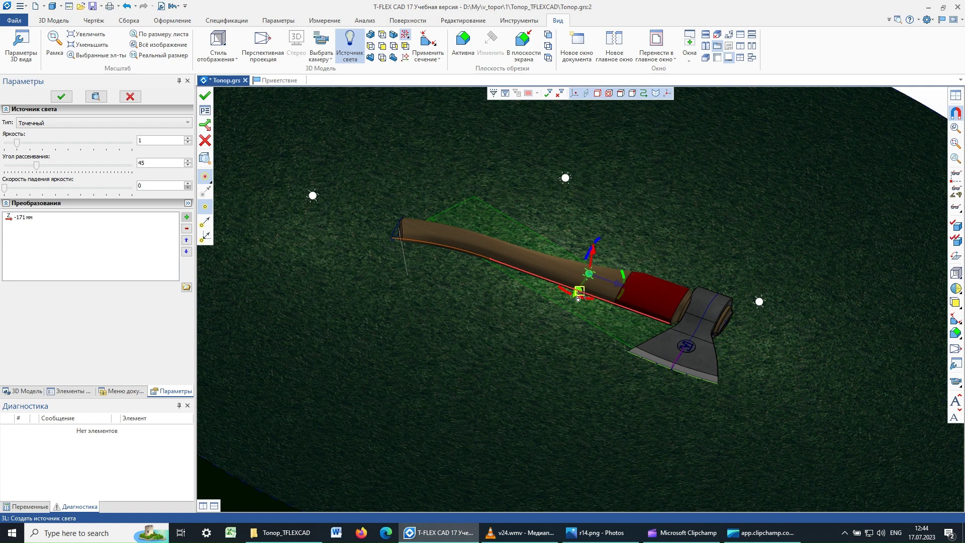
drag(578, 296, 531, 363)
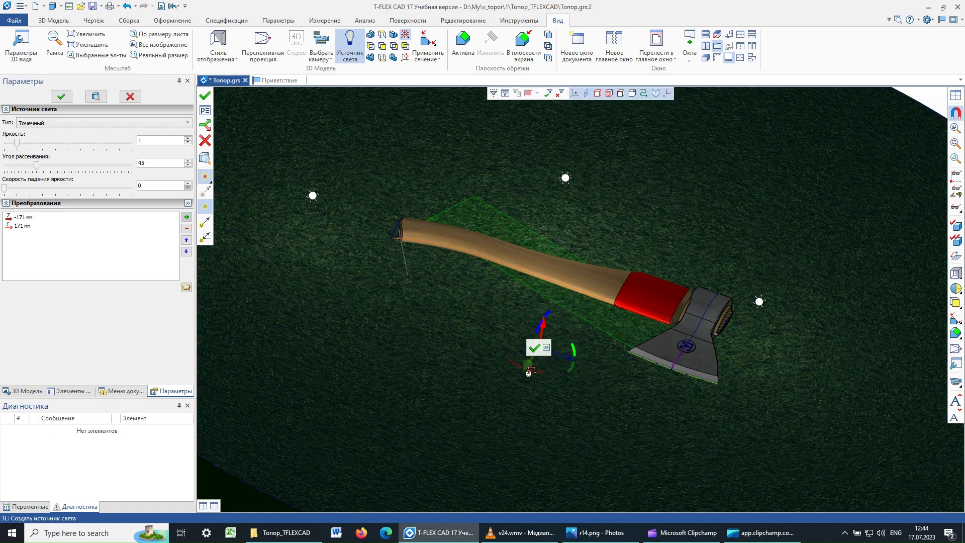
drag(543, 326, 546, 257)
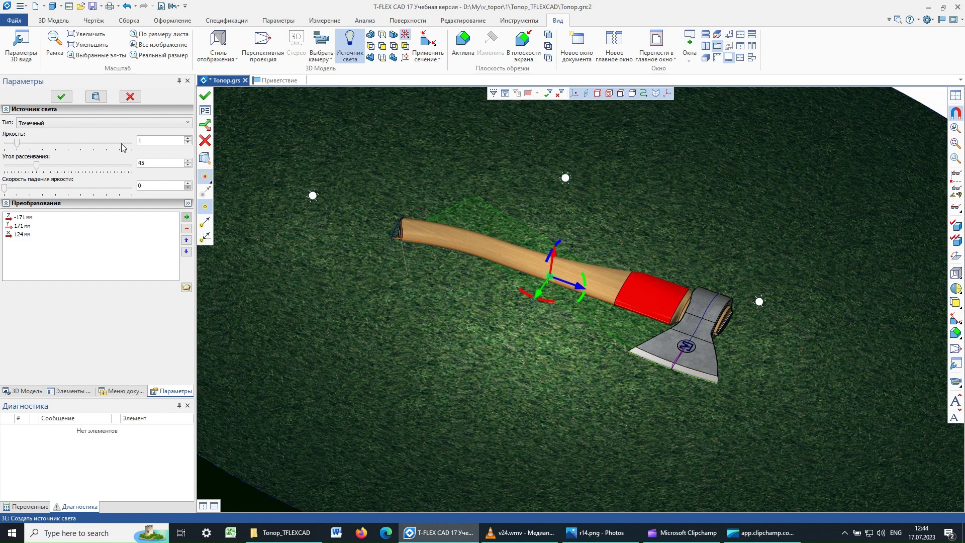
Set this light's brightness to 0.6, confirm it, and exit the light command
double_click(148, 140)
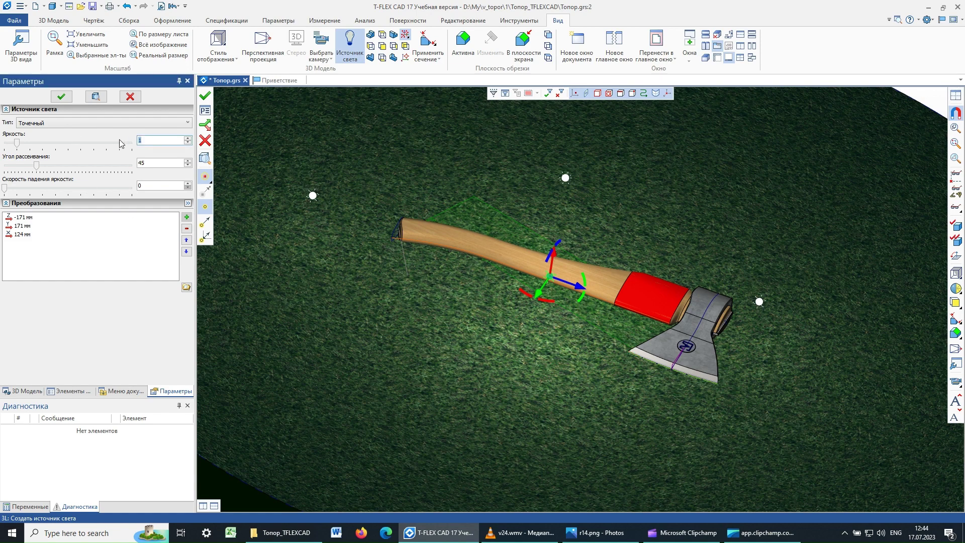
text(0.6)
click(151, 164)
click(60, 97)
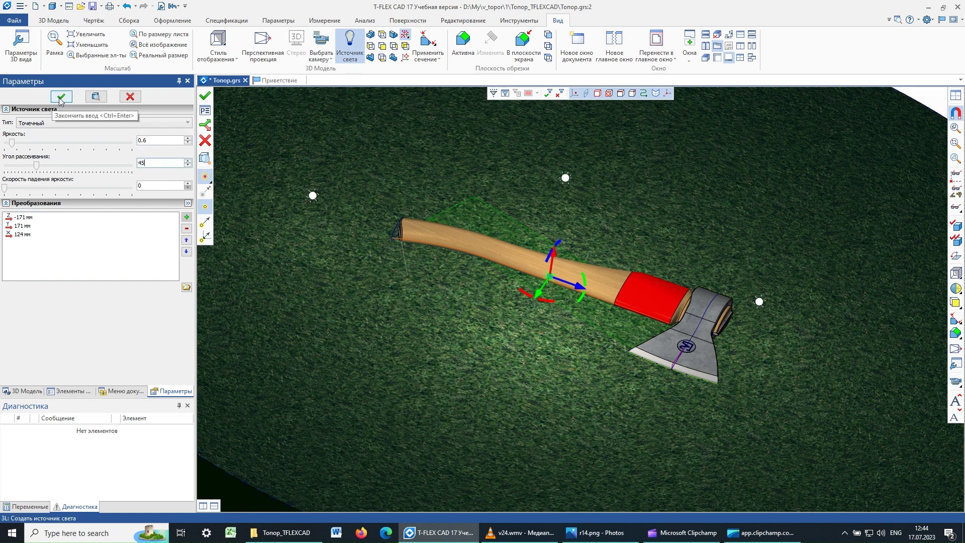
click(130, 96)
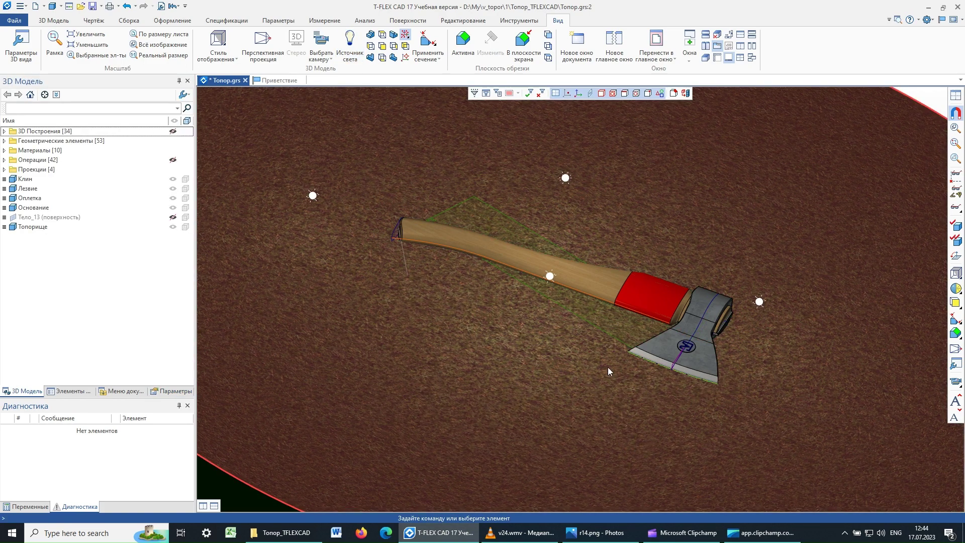
Orbit around the axe on its ground disc and save the document
mouse_move(608, 368)
middle_down()
mouse_move(619, 315)
mouse_move(599, 232)
mouse_move(474, 361)
middle_up()
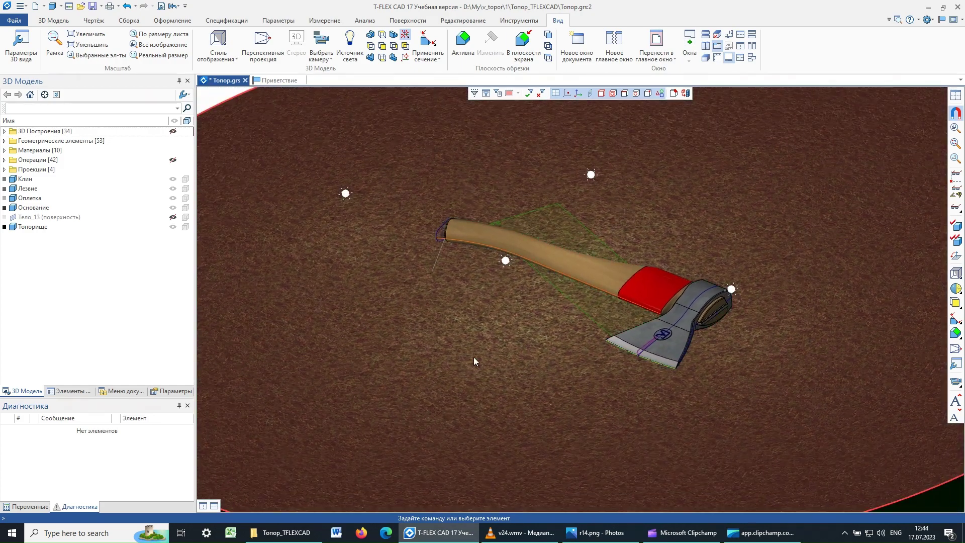
middle_drag(573, 433, 446, 351)
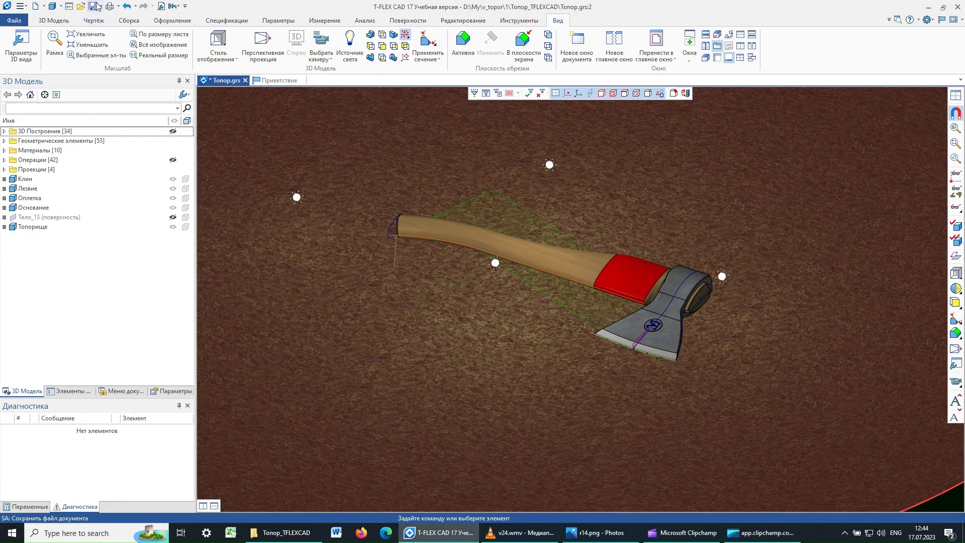
click(101, 6)
click(125, 20)
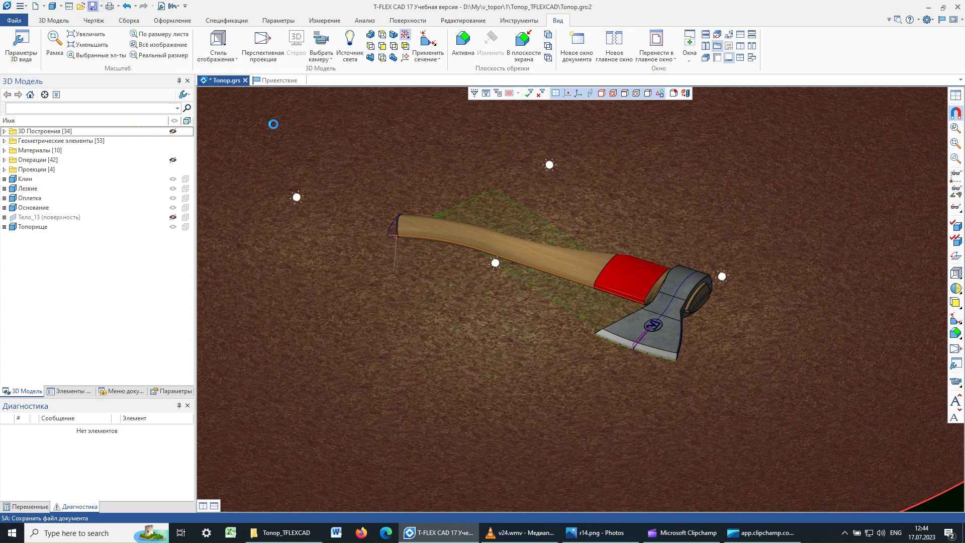
click(522, 23)
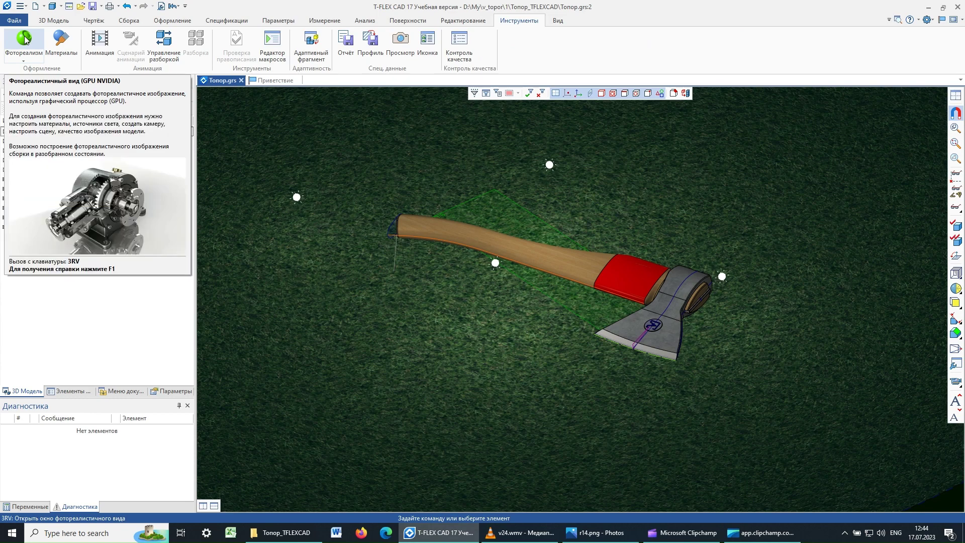
click(24, 39)
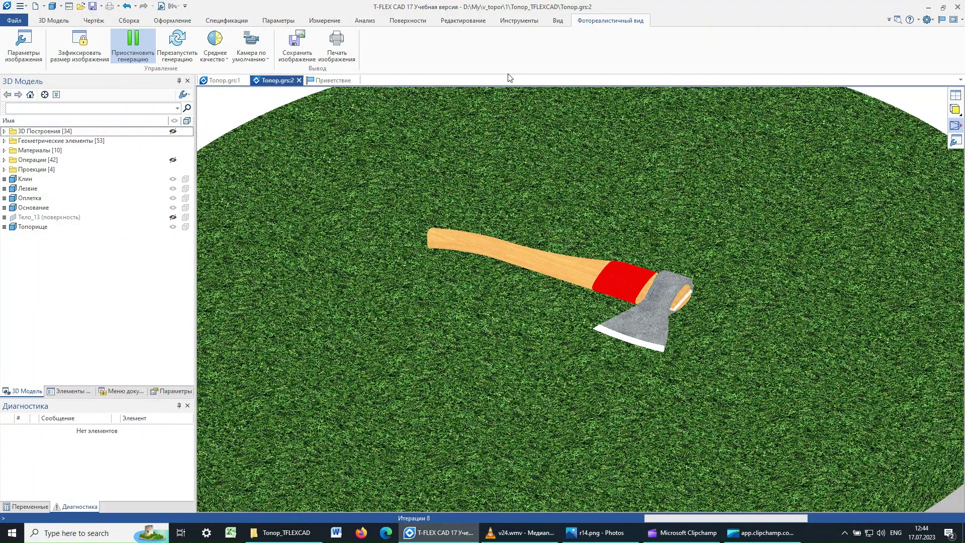
click(558, 21)
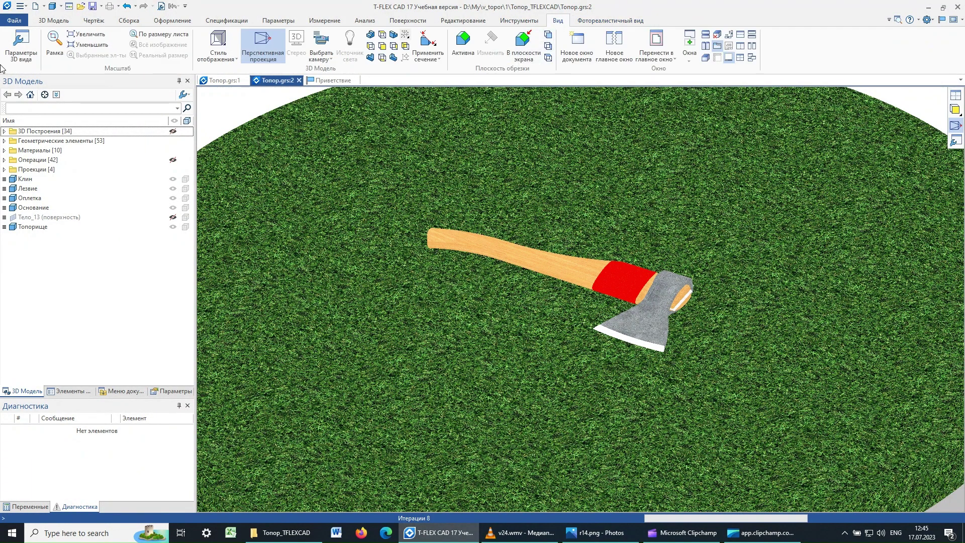
click(22, 40)
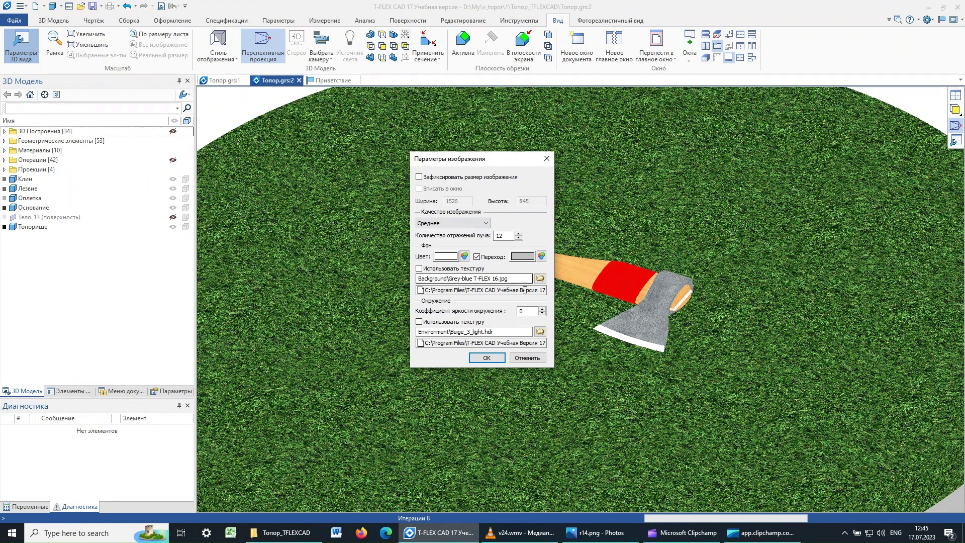
click(547, 158)
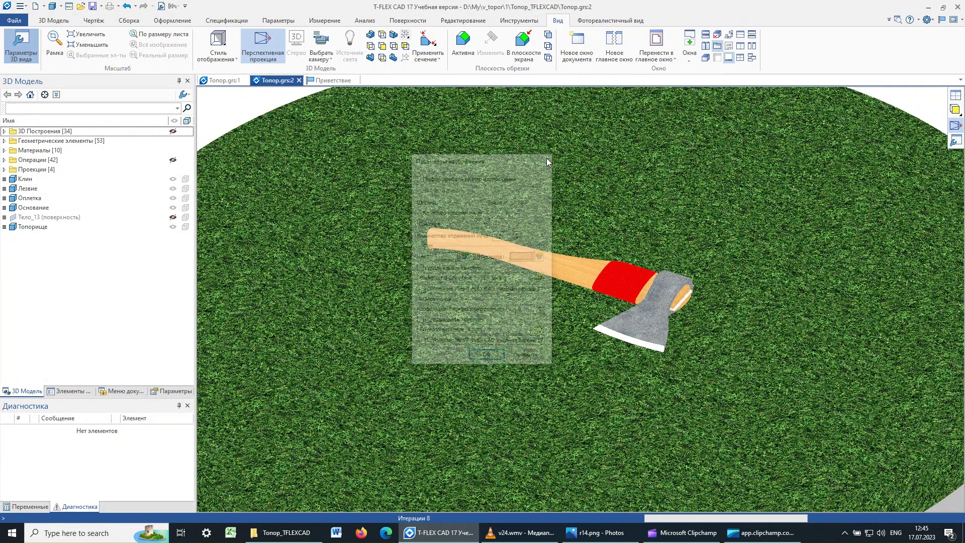
click(299, 80)
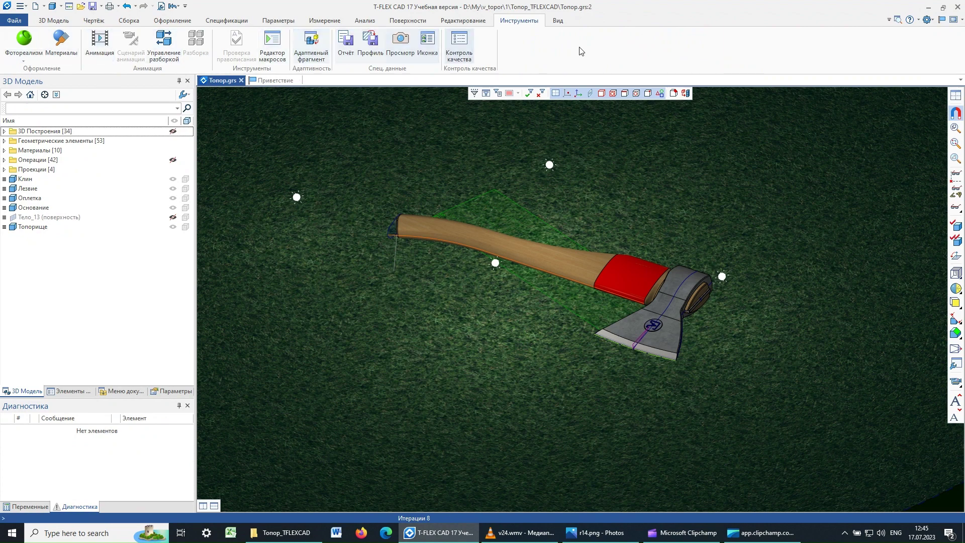
Reload the saved 3D view Вид 1 on the axe, then launch a Фотореализм render
click(558, 20)
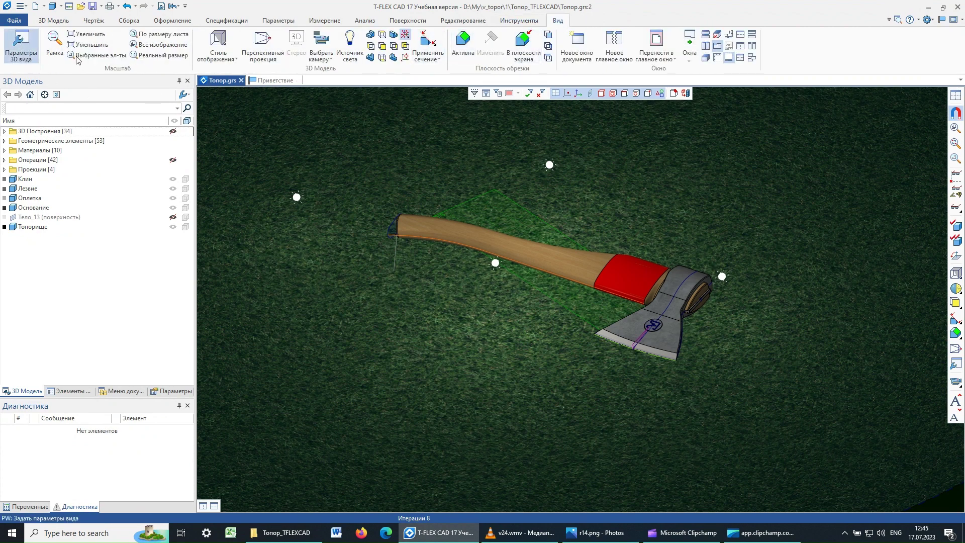
click(21, 45)
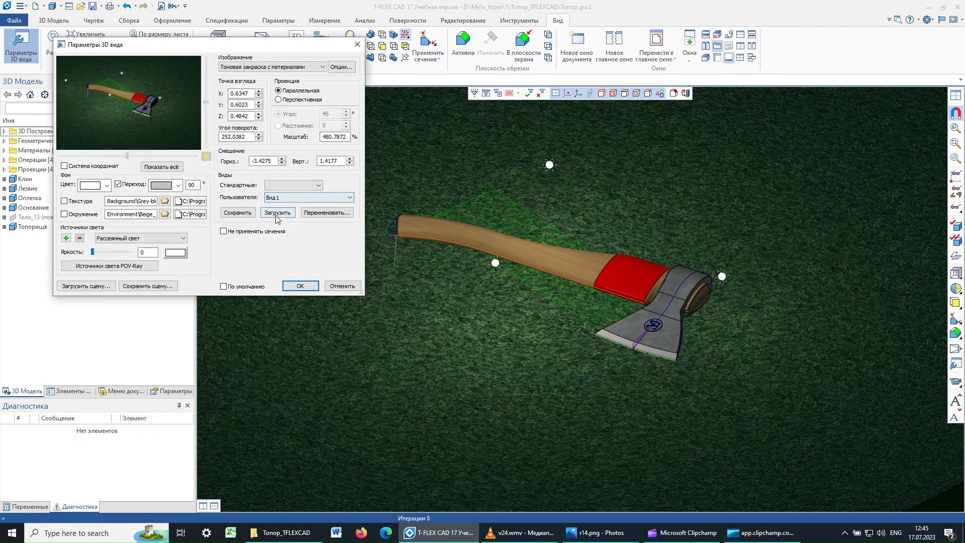
click(276, 219)
click(300, 285)
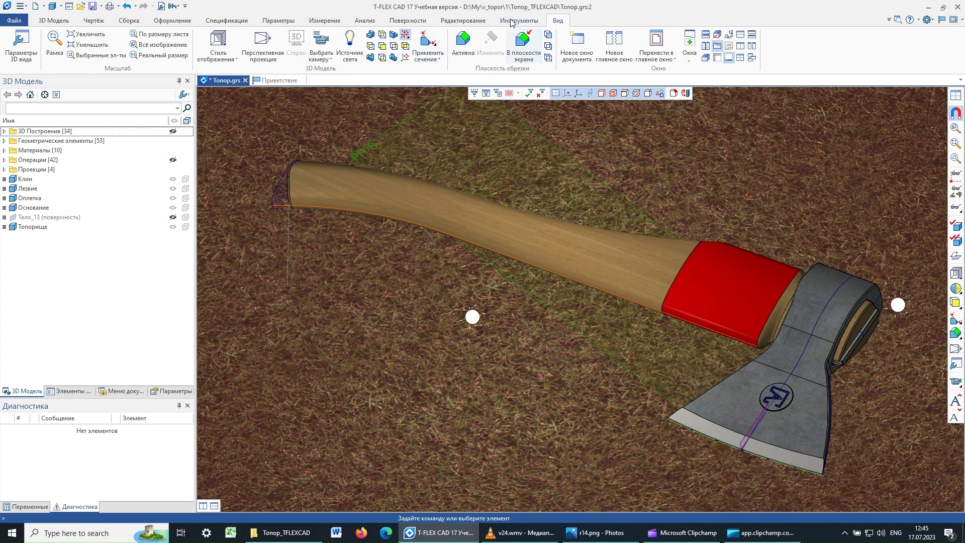
click(512, 21)
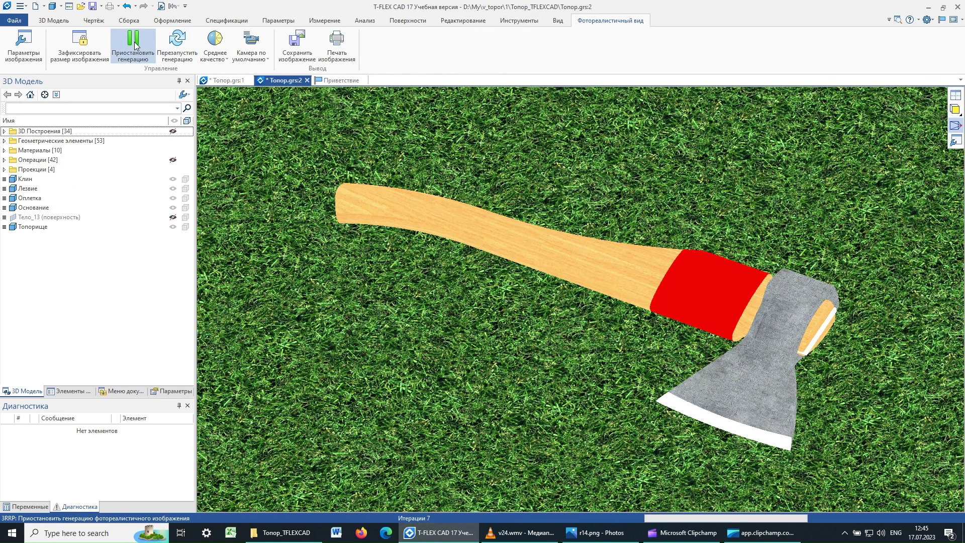
Fix the render image size at 600 × 350
click(15, 48)
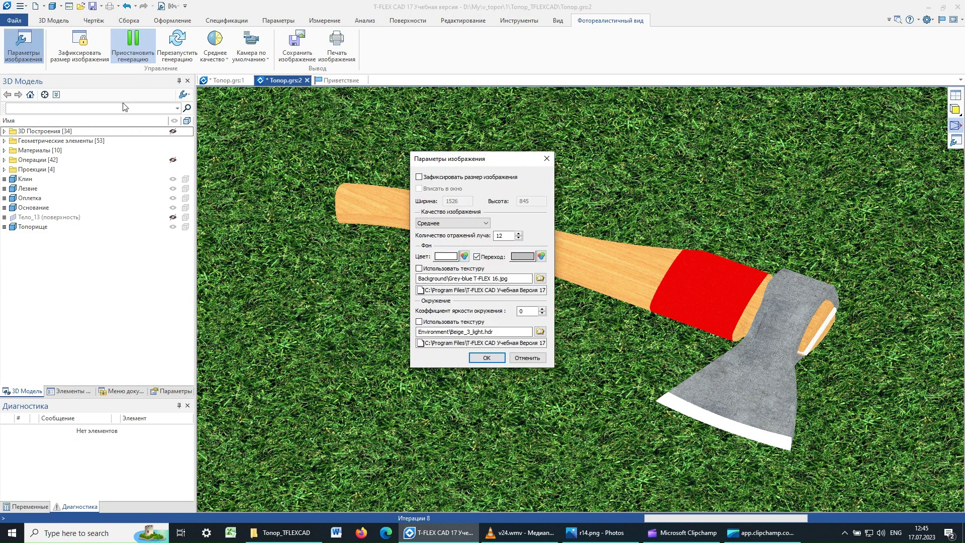
click(431, 182)
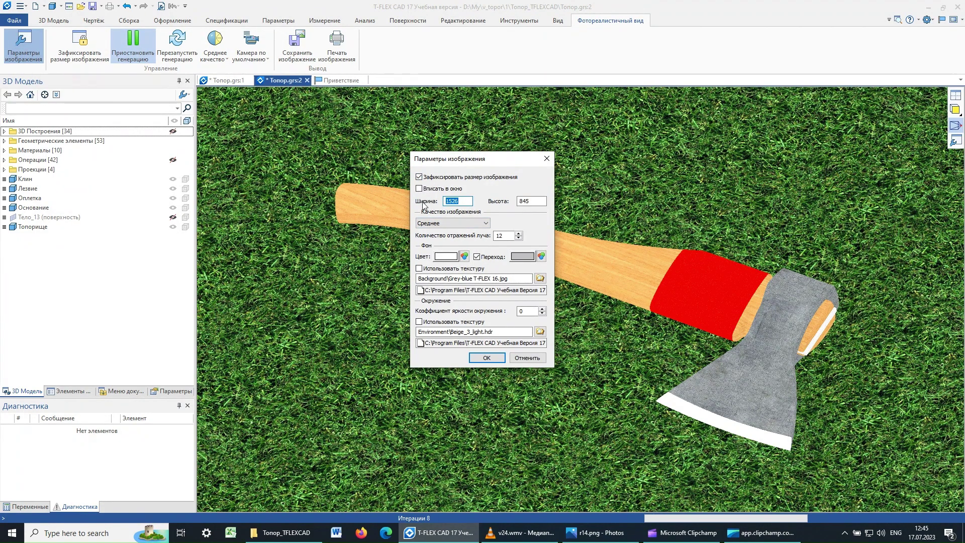
text(600)
key(Tab)
text(350)
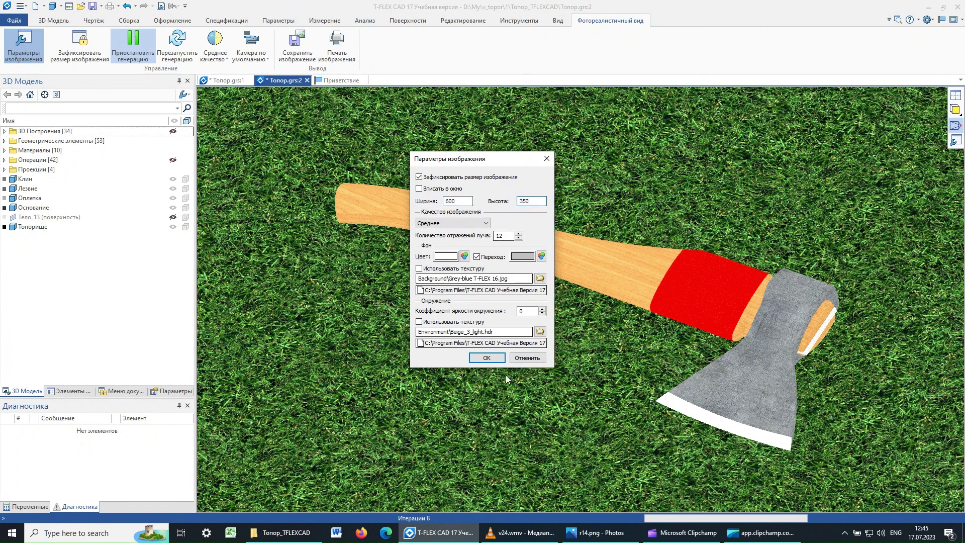
click(489, 356)
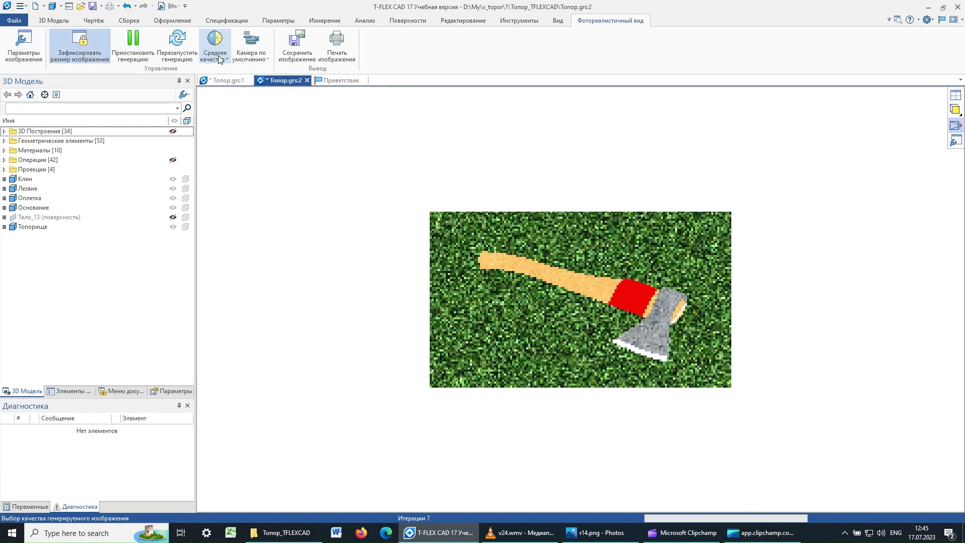
Re-render at Низкое качество, then close the Топор.grs:2 render window
click(219, 60)
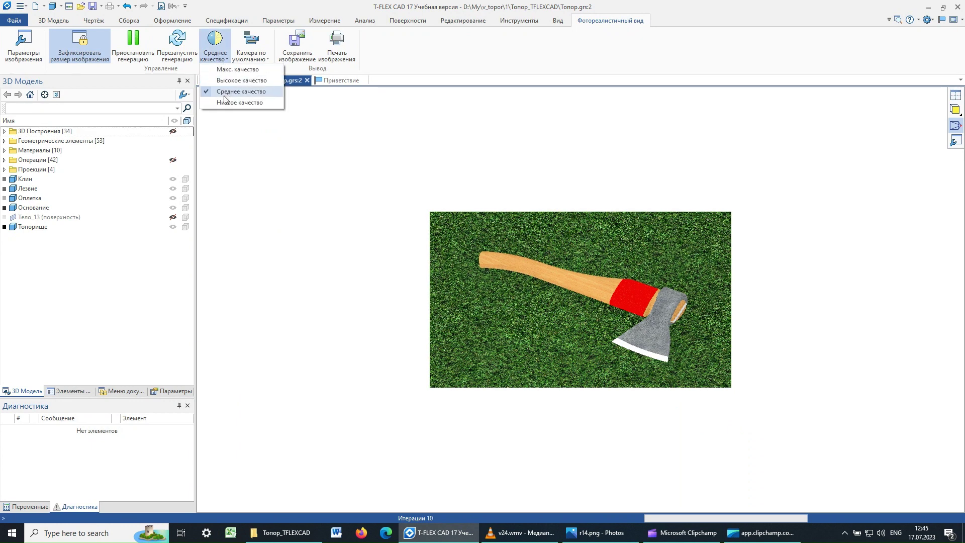
click(225, 101)
click(172, 43)
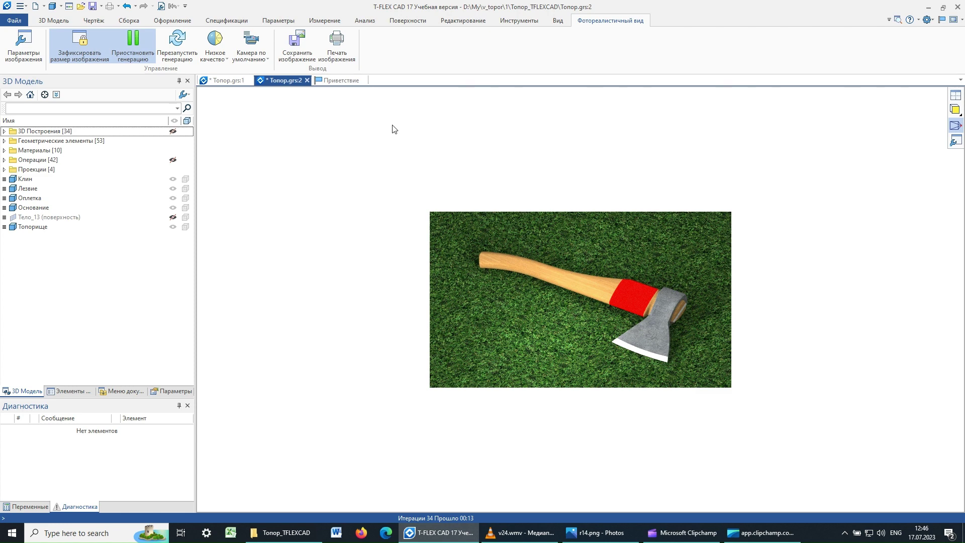
click(307, 81)
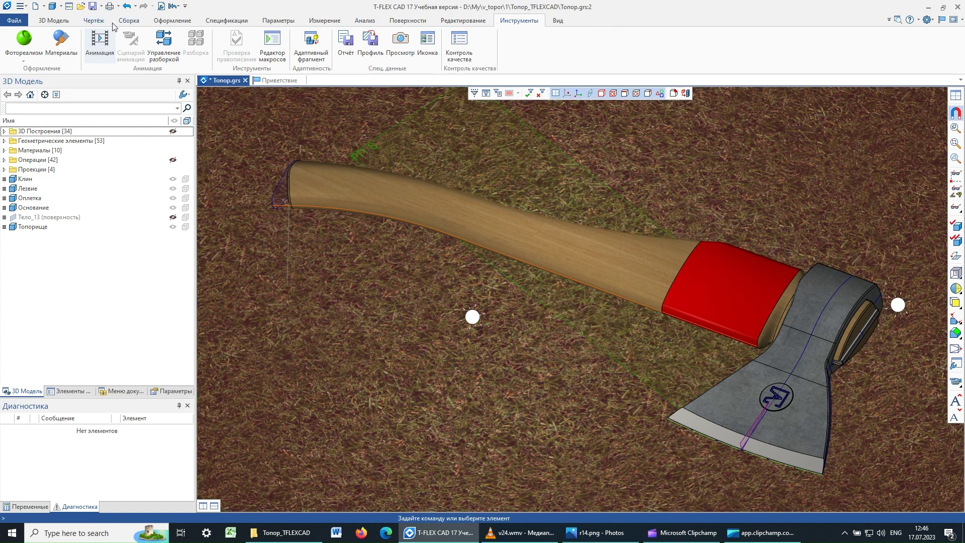
Save the T-FLEX document, then pause v24.wmv in VLC at 00:06 and minimise the player
click(93, 6)
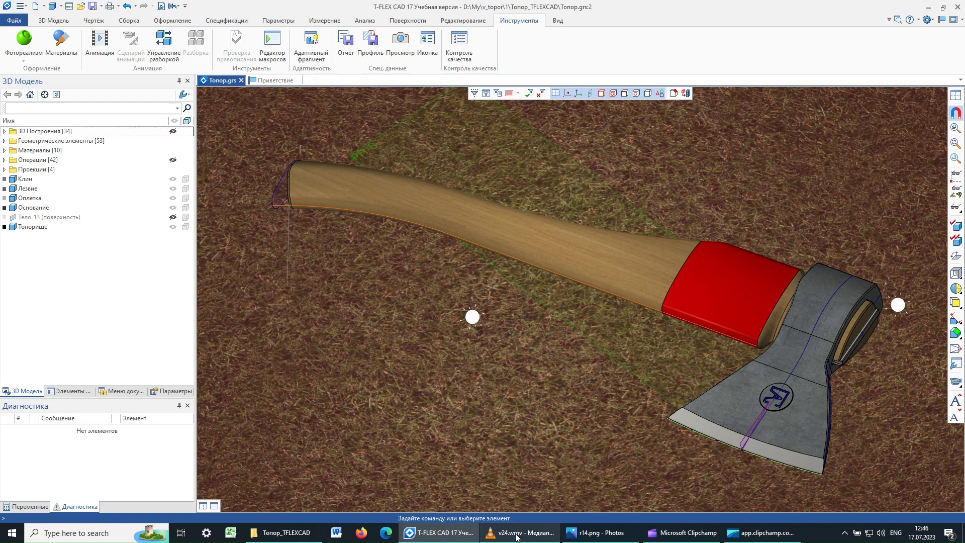
click(515, 535)
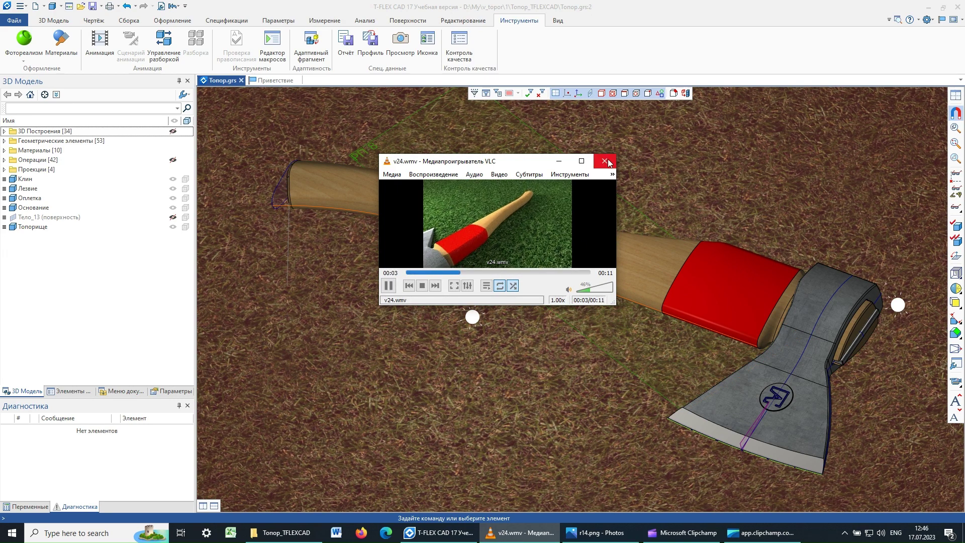
click(389, 287)
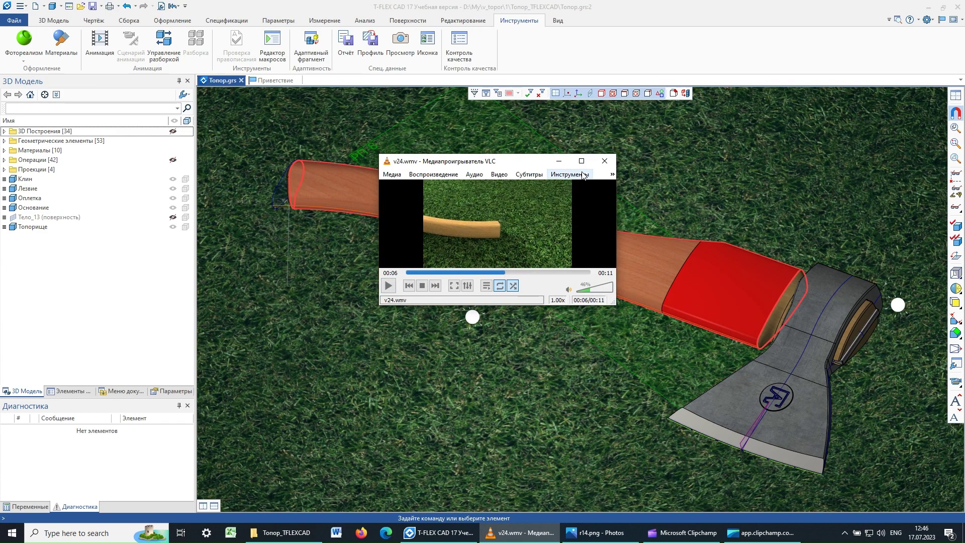
click(558, 161)
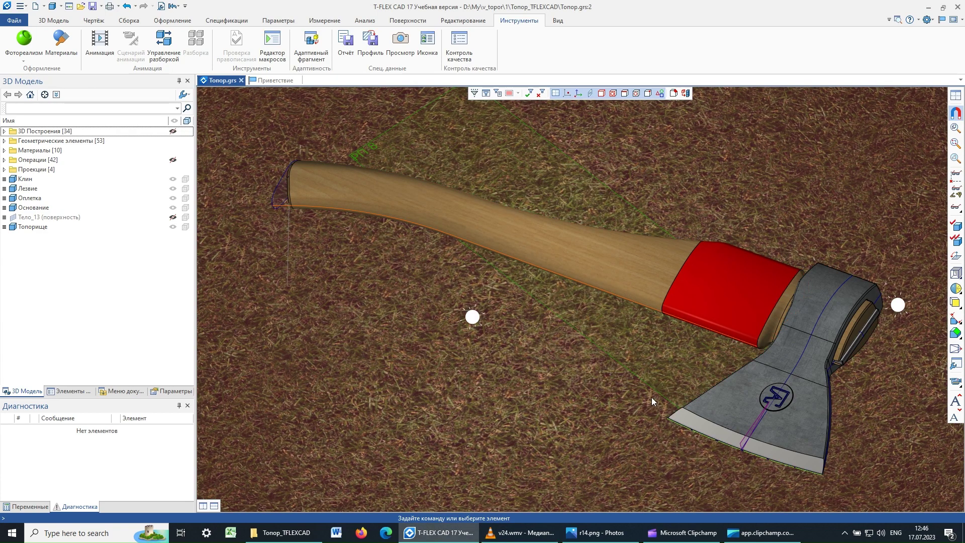
Show r14.png in Photos, then advance to the схема.png camera-path diagram
click(603, 539)
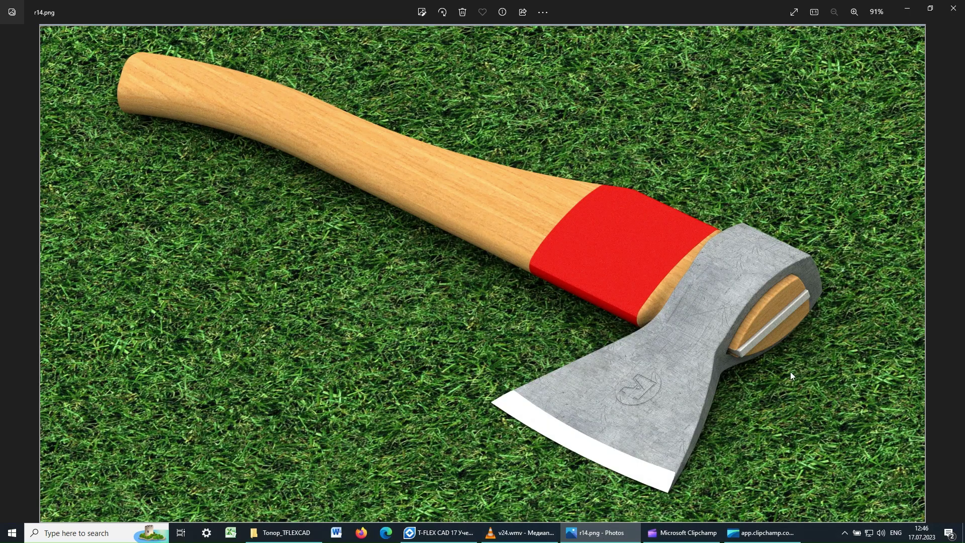
mouse_move(933, 274)
click(956, 278)
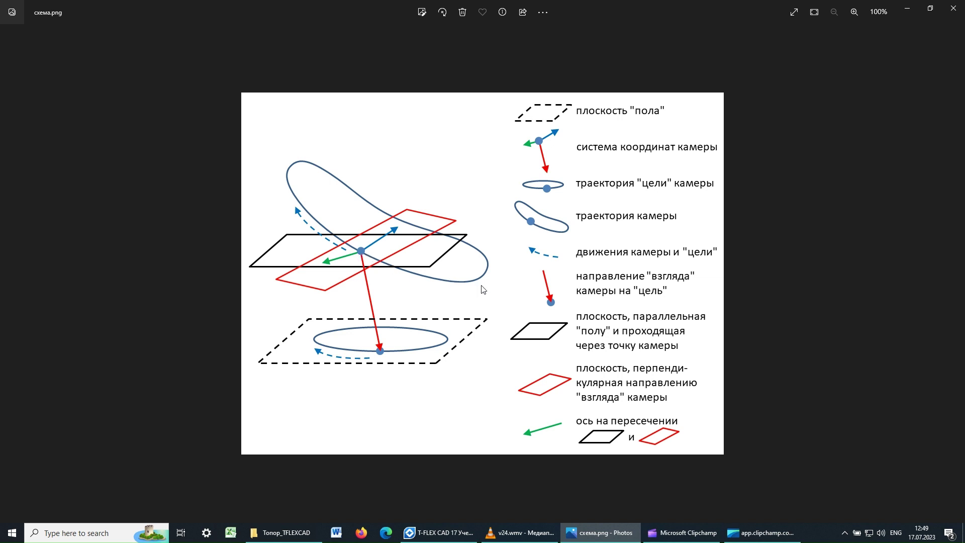
Replay the v24.wmv clip in VLC, then minimise it to reveal схема.png
click(521, 534)
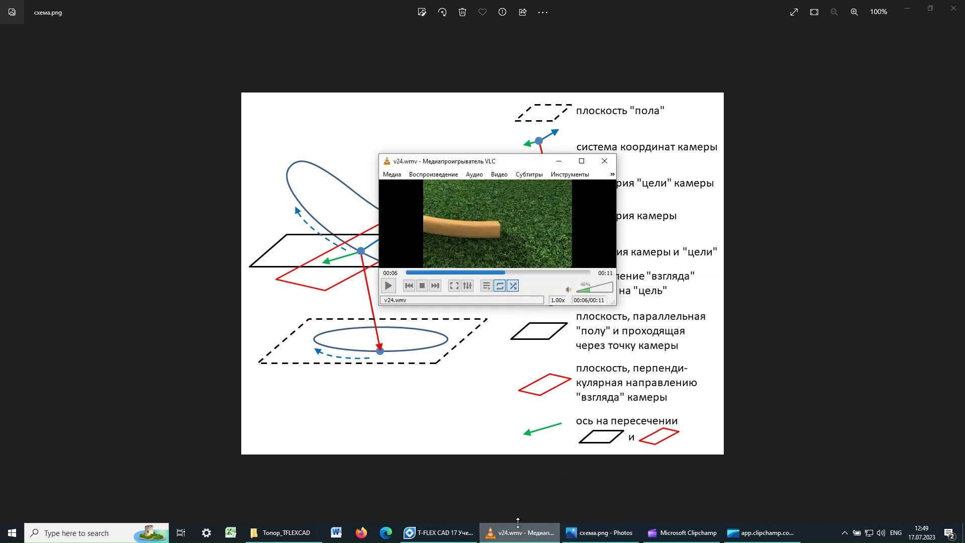
click(388, 286)
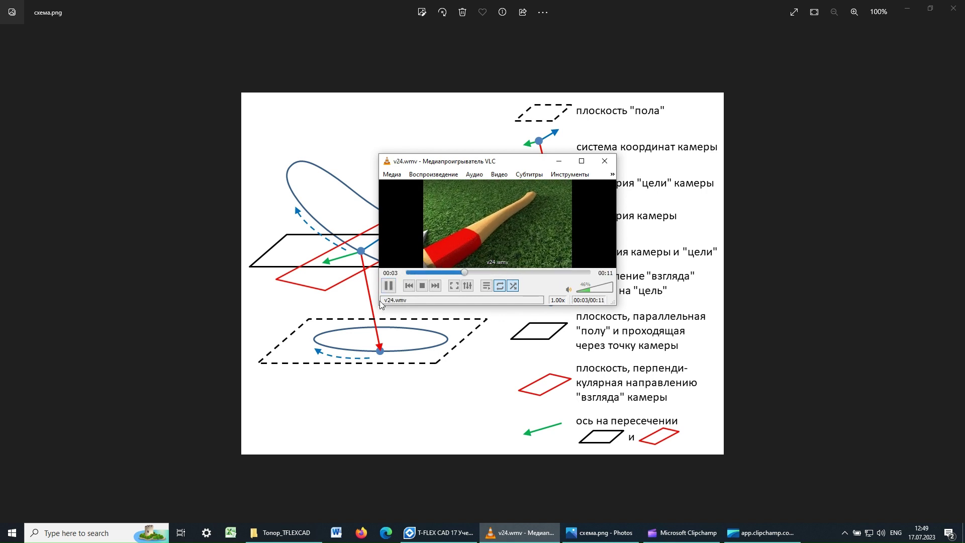
click(559, 162)
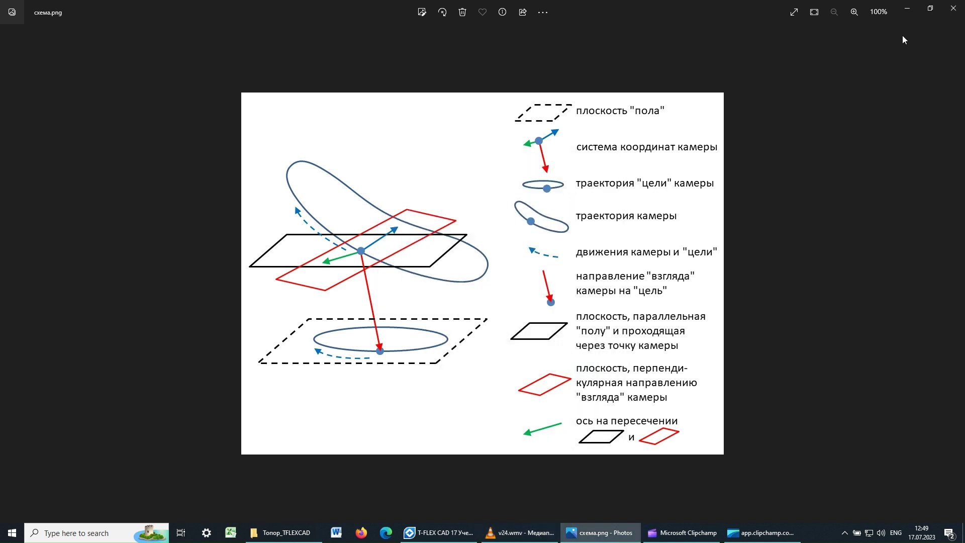
Minimise Photos and zoom out in T-FLEX to show the whole axe on its ground disc
click(907, 11)
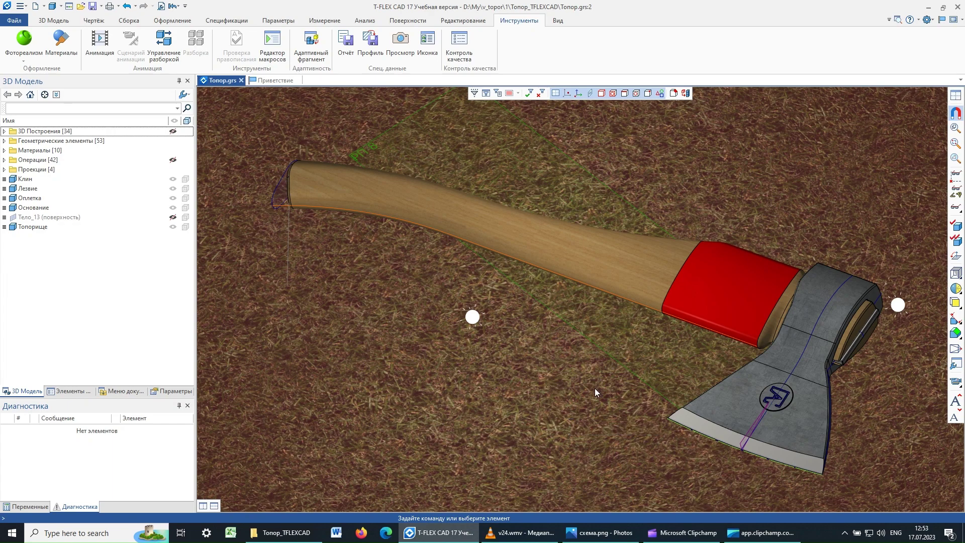
scroll(523, 378, up, 1)
scroll(522, 377, down, 4)
scroll(519, 373, down, 2)
scroll(519, 373, down, 2)
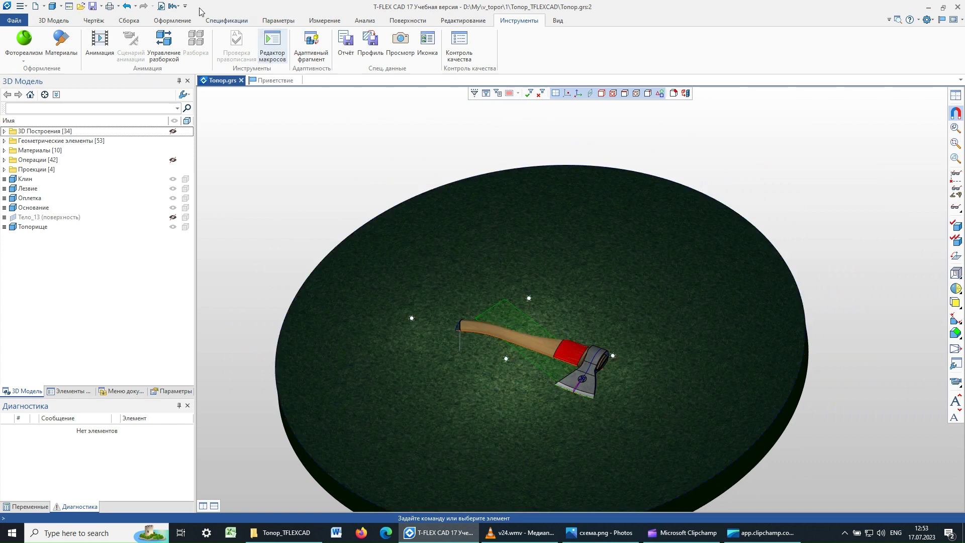
click(53, 20)
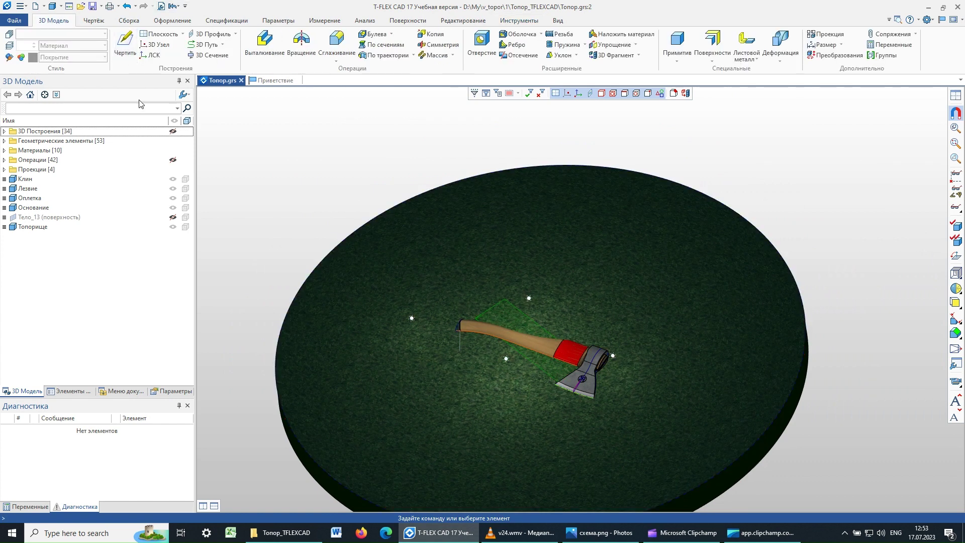
Sketch on the ground disc's top face, with the top-down view zoomed and centred on the axe
click(125, 41)
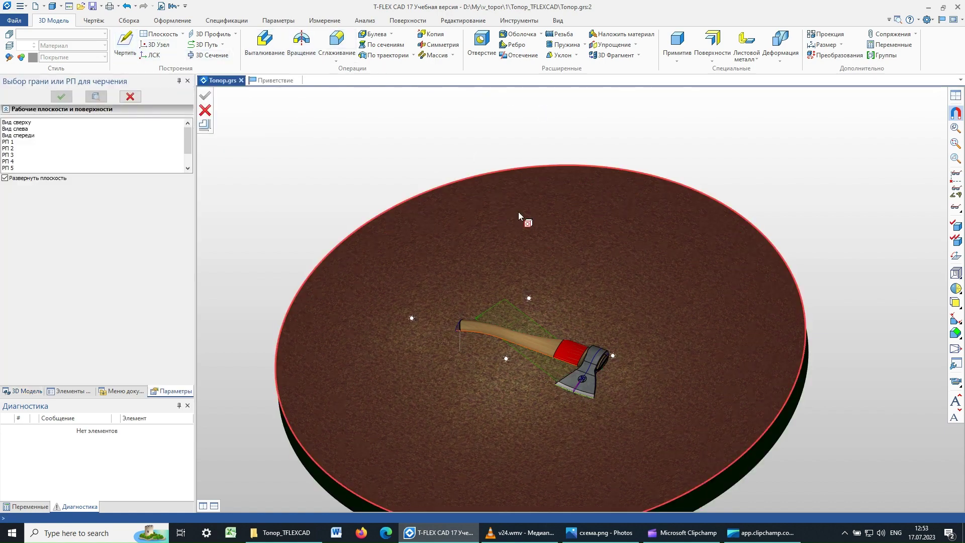
click(488, 196)
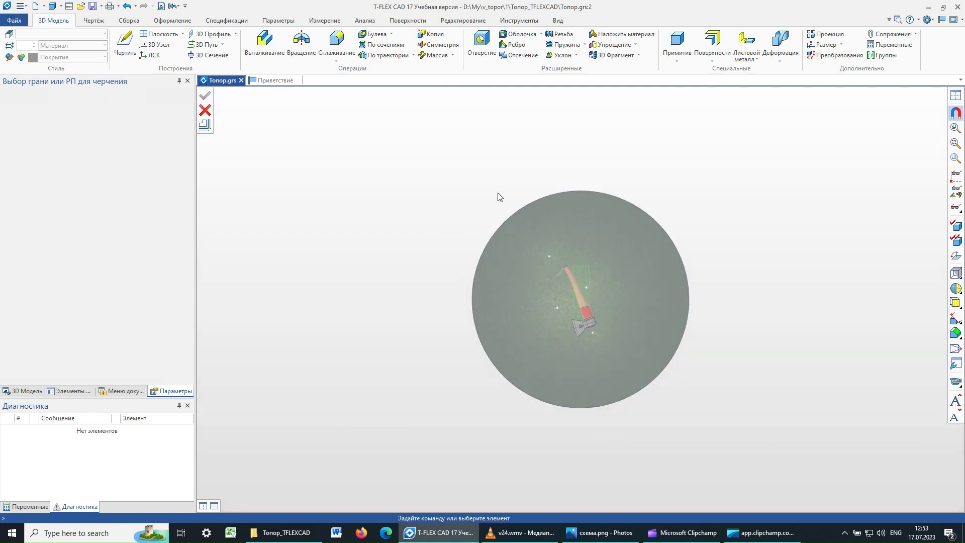
scroll(591, 336, up, 1)
scroll(599, 323, up, 2)
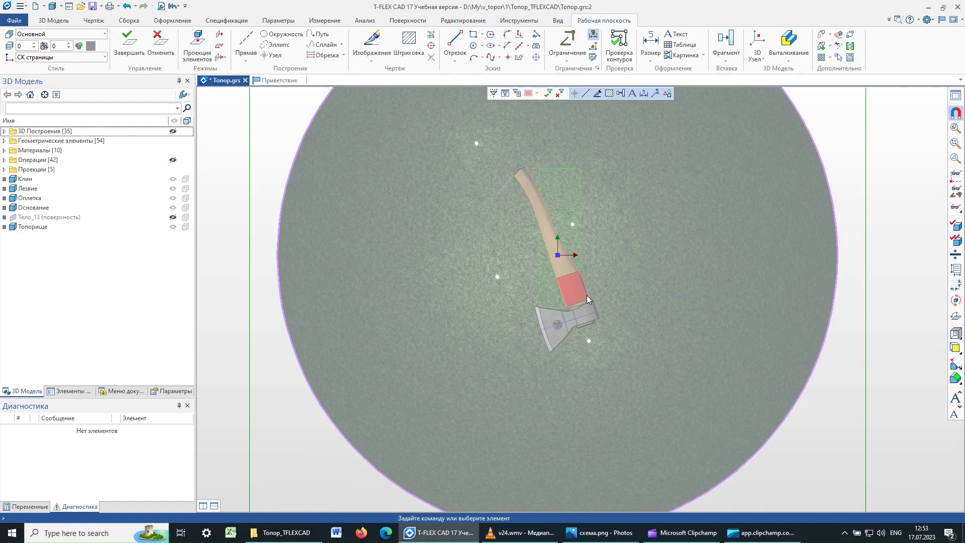
scroll(587, 295, up, 2)
scroll(572, 274, up, 2)
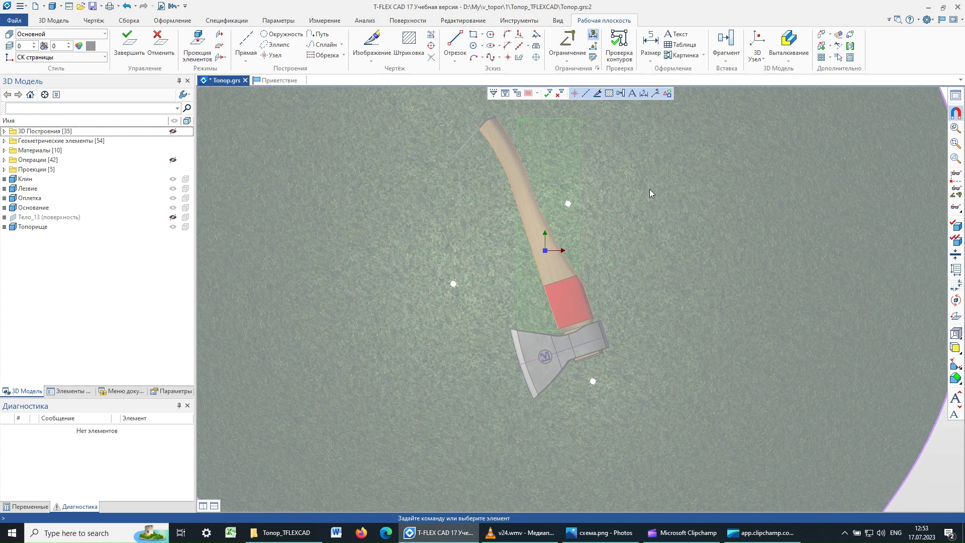
middle_drag(650, 190, 632, 256)
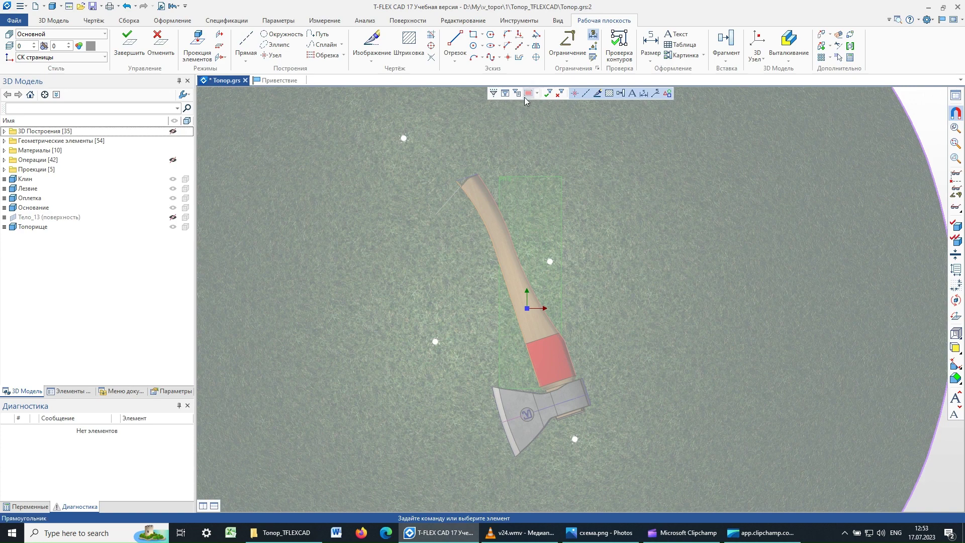
click(500, 59)
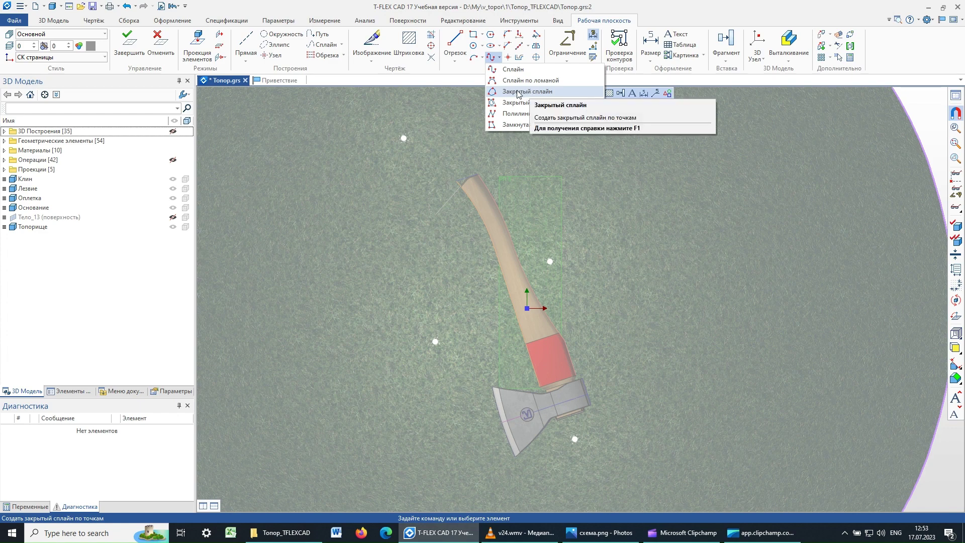
Start a closed spline, placing nodes from the blade tip across the head and up the handle
click(540, 93)
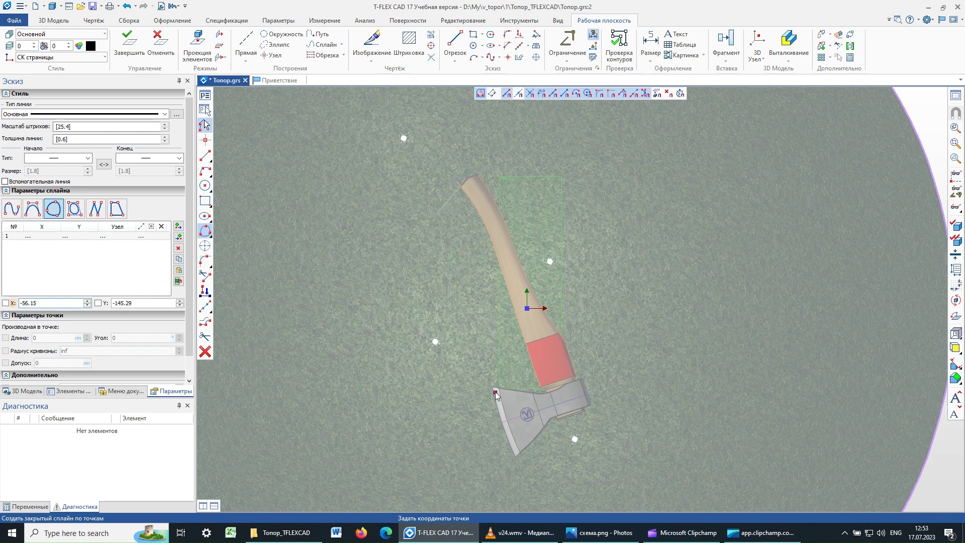
click(518, 455)
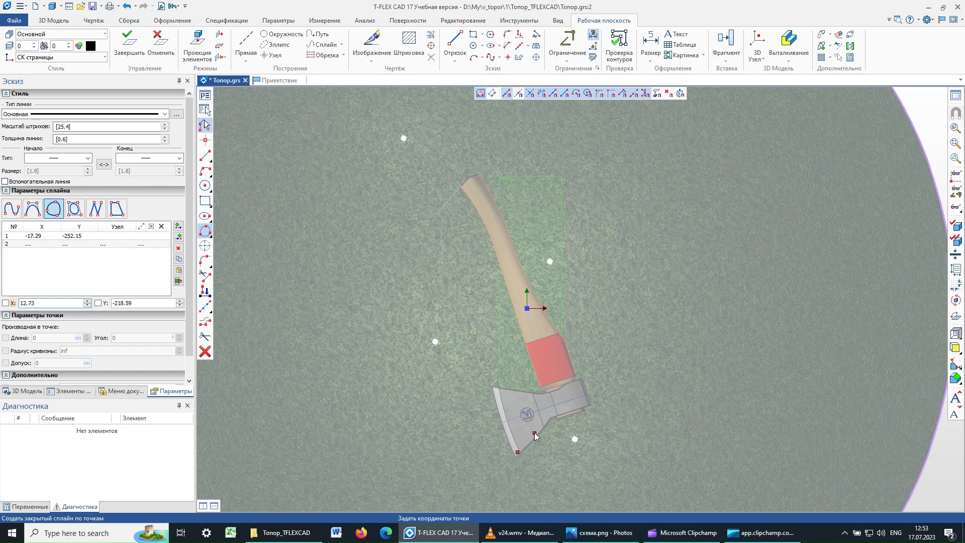
click(535, 435)
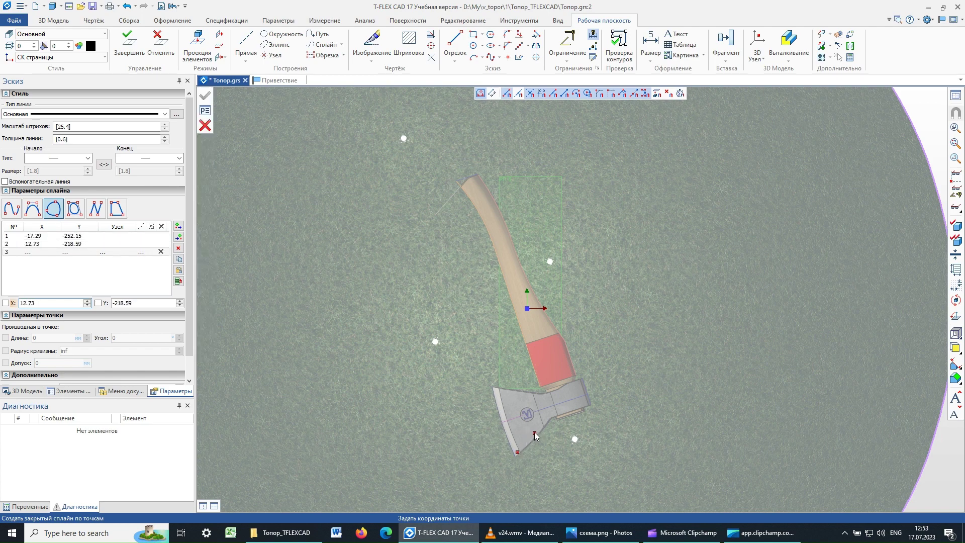
click(555, 413)
click(586, 405)
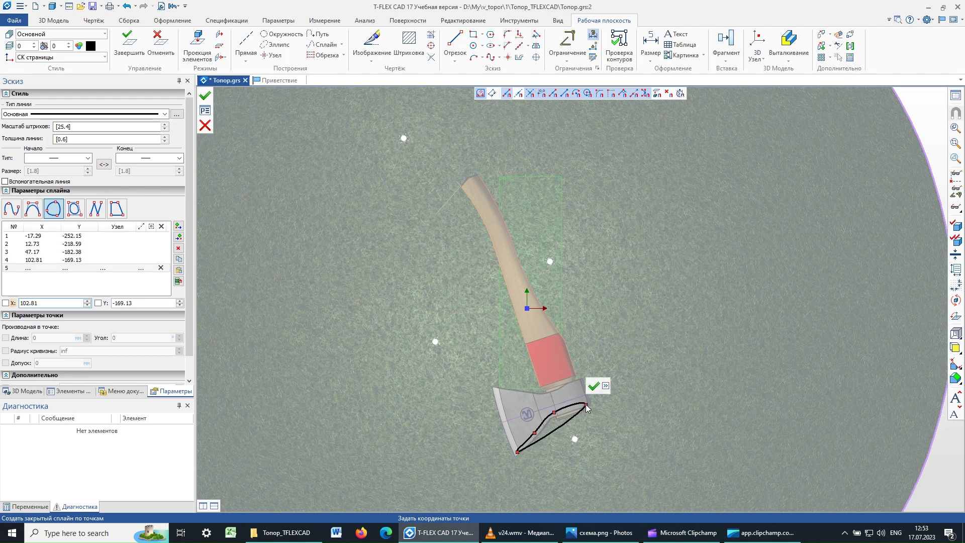
click(581, 383)
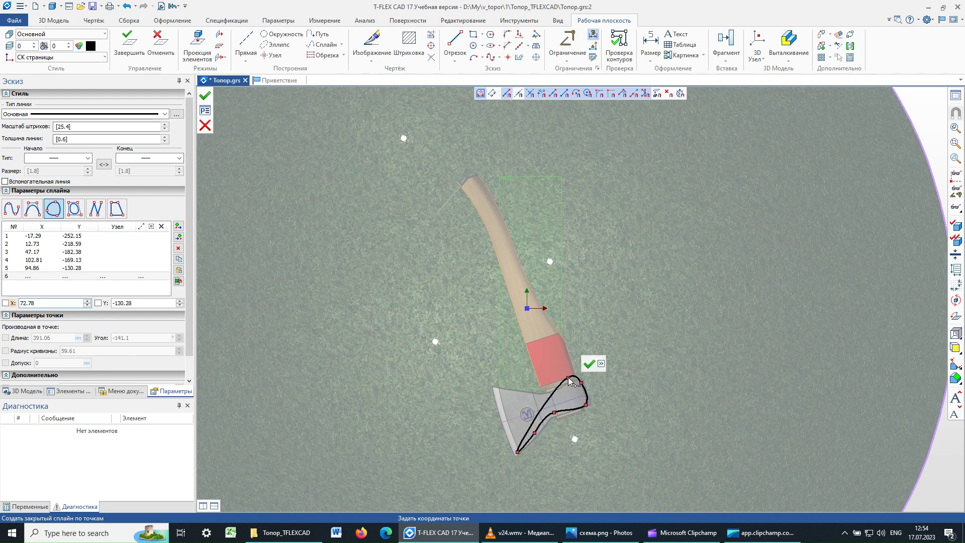
click(568, 379)
click(552, 339)
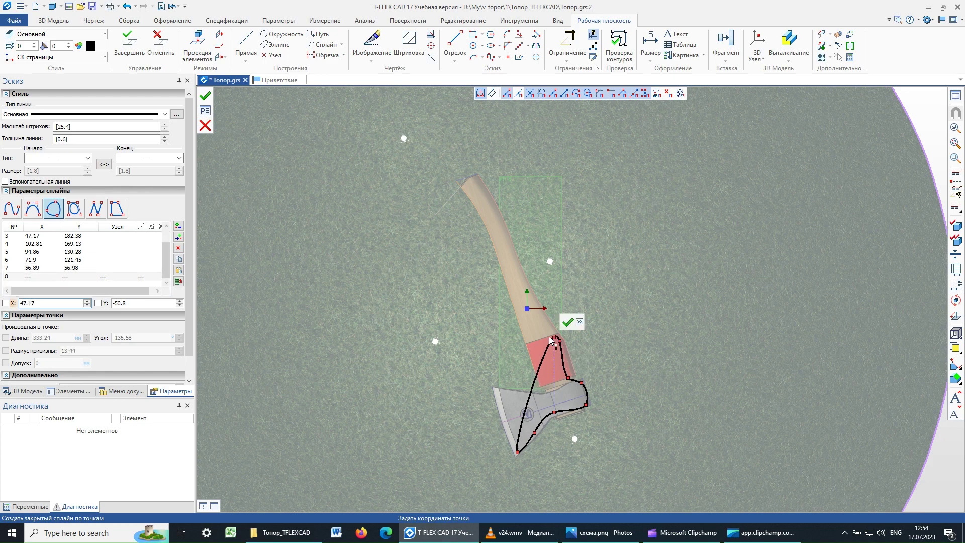
click(528, 291)
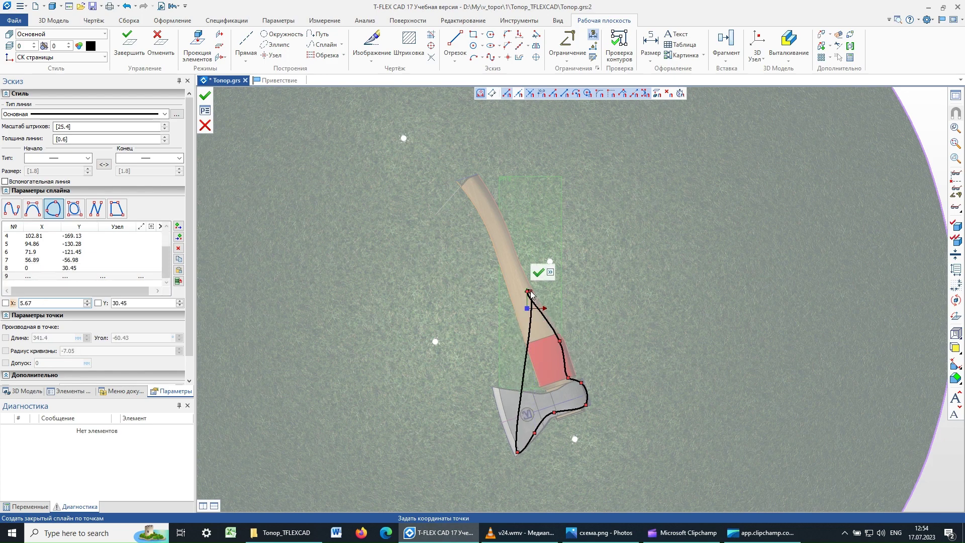
click(496, 213)
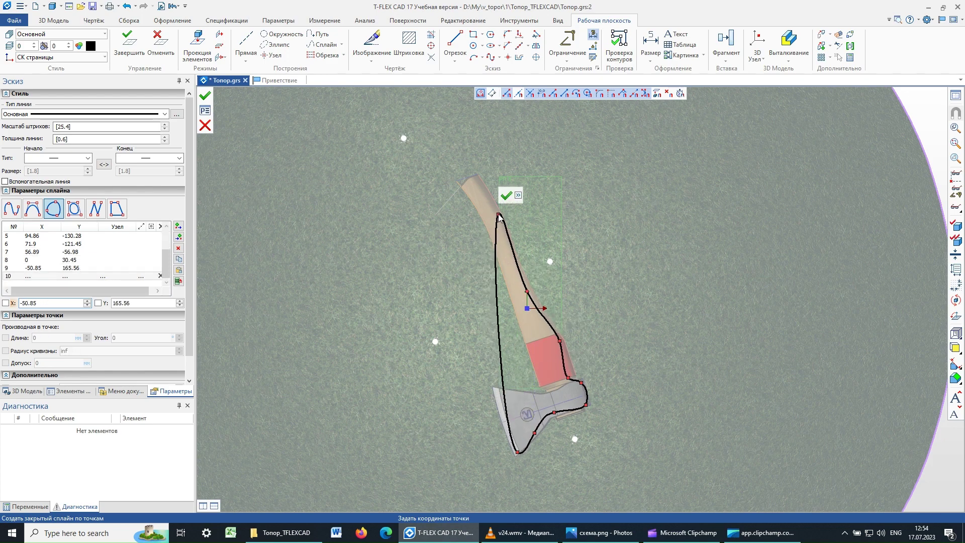
Continue the spline round the handle end, back past the grip and blade, then close it
click(476, 178)
click(464, 187)
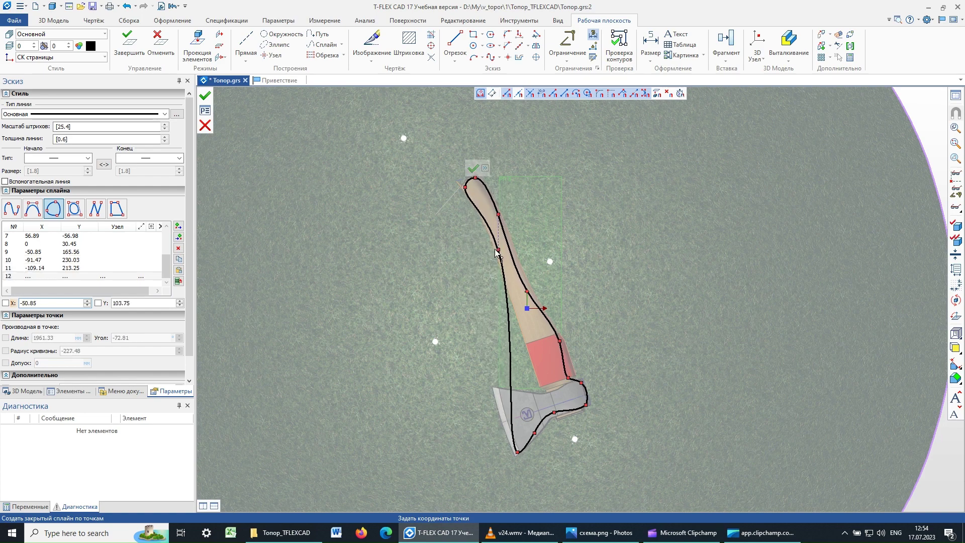
click(498, 252)
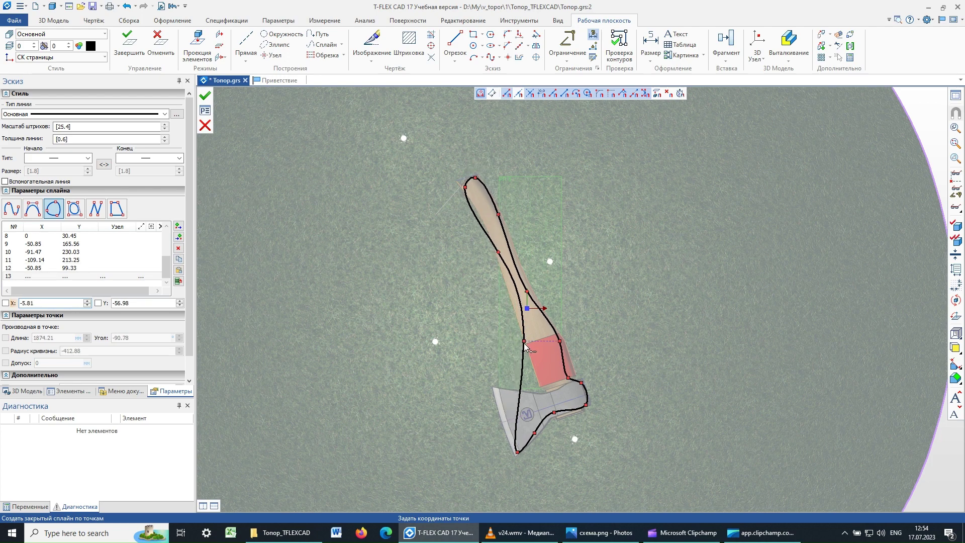
click(527, 341)
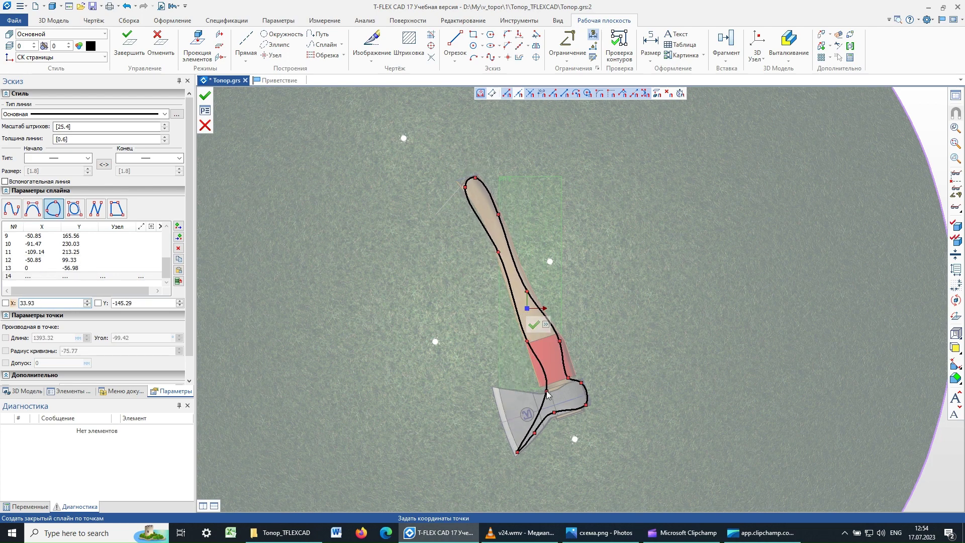
click(549, 391)
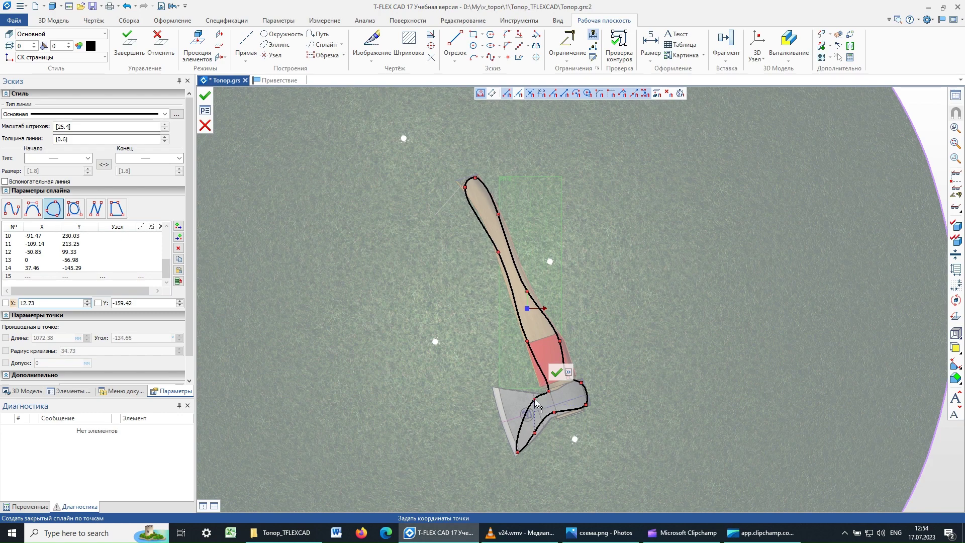
click(517, 397)
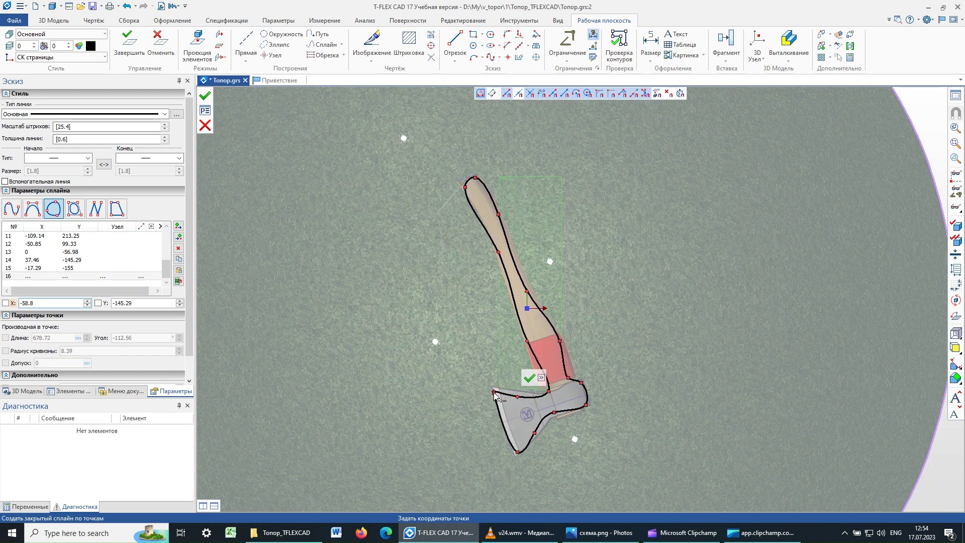
click(493, 391)
click(505, 426)
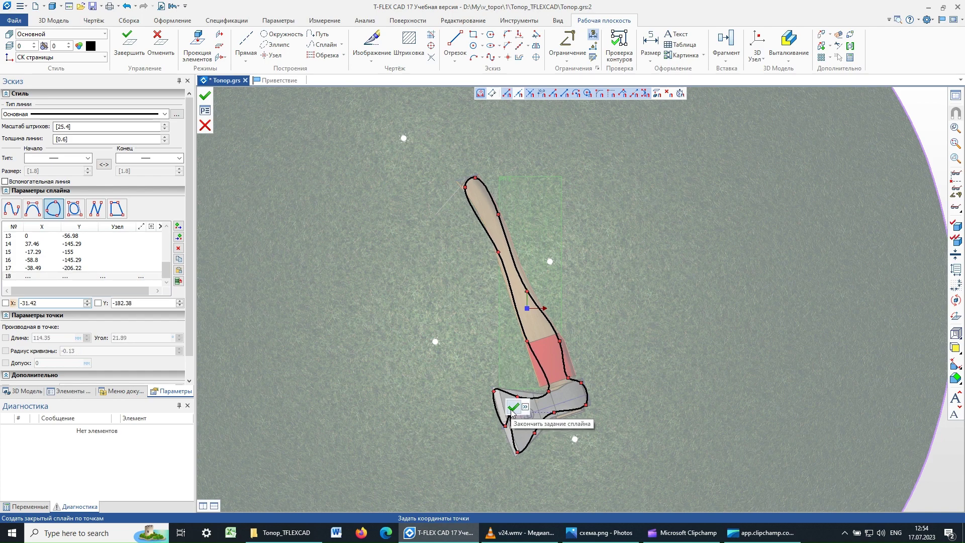
click(513, 407)
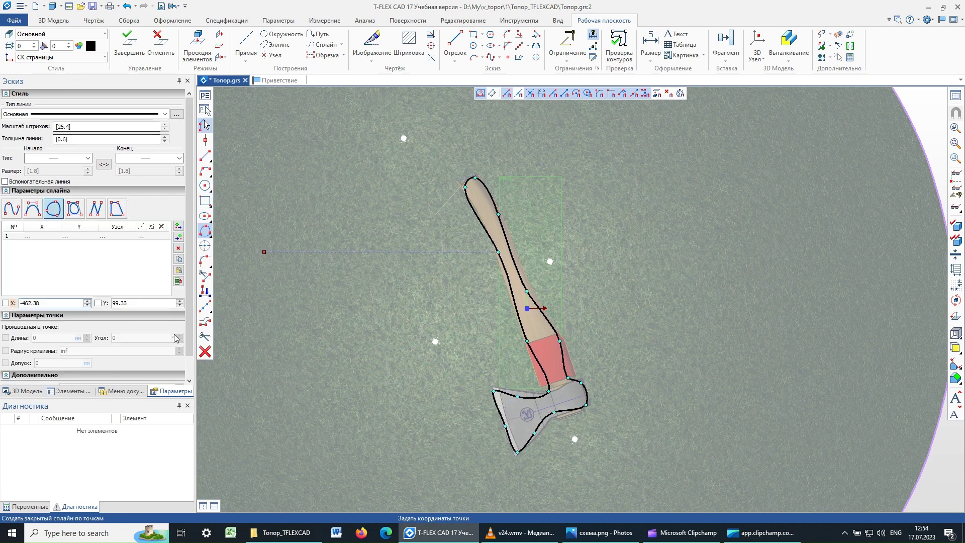
click(207, 352)
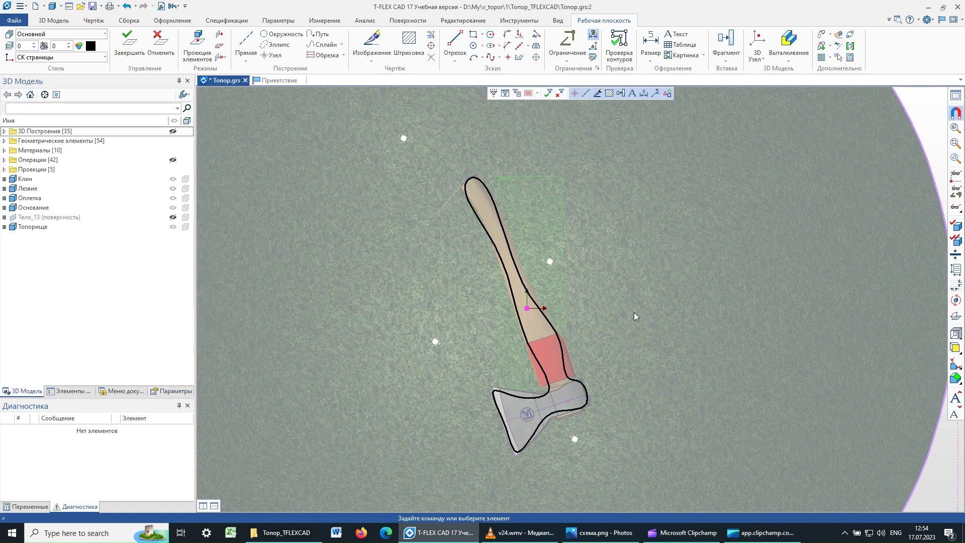
Edit the outline spline: shift node 13 left and set its tangent angle
click(499, 254)
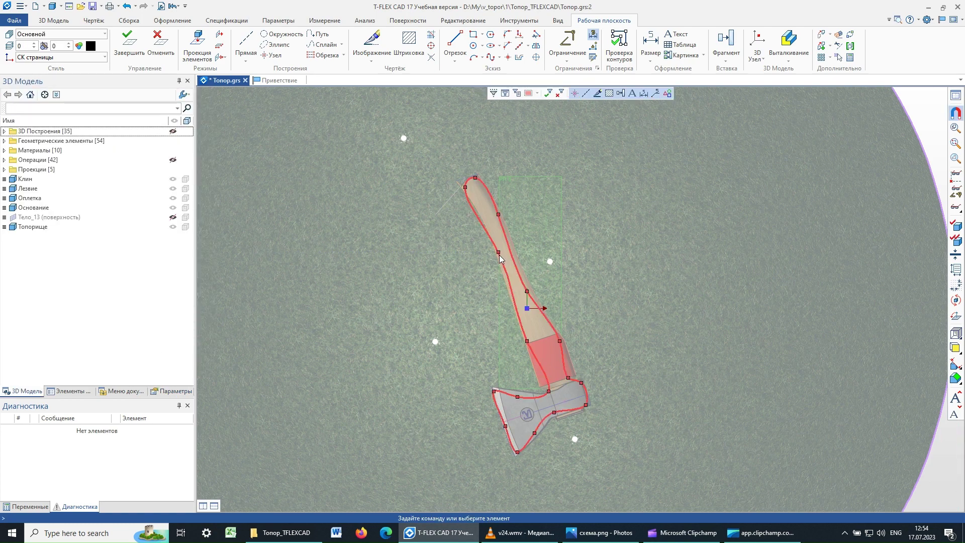
double_click(499, 256)
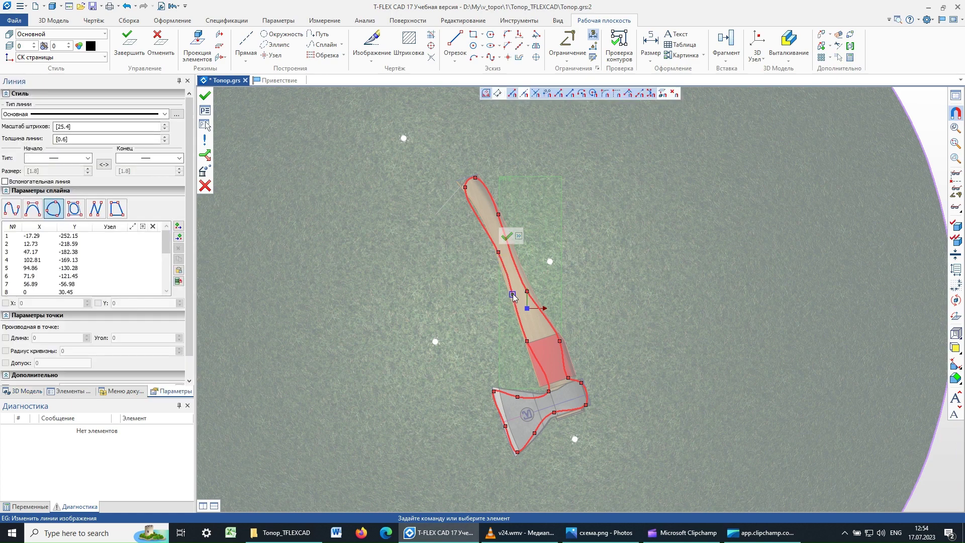
click(513, 295)
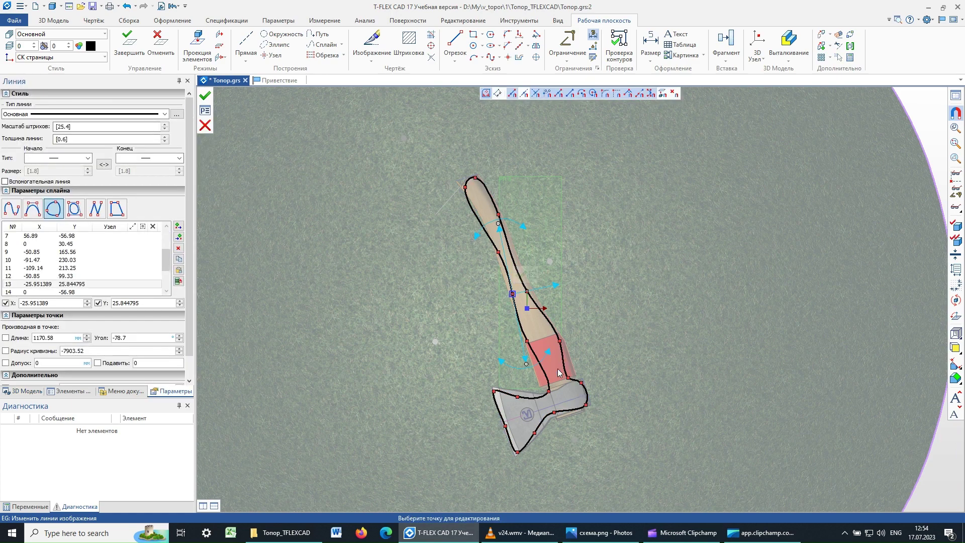
scroll(495, 299, up, 2)
scroll(496, 297, up, 1)
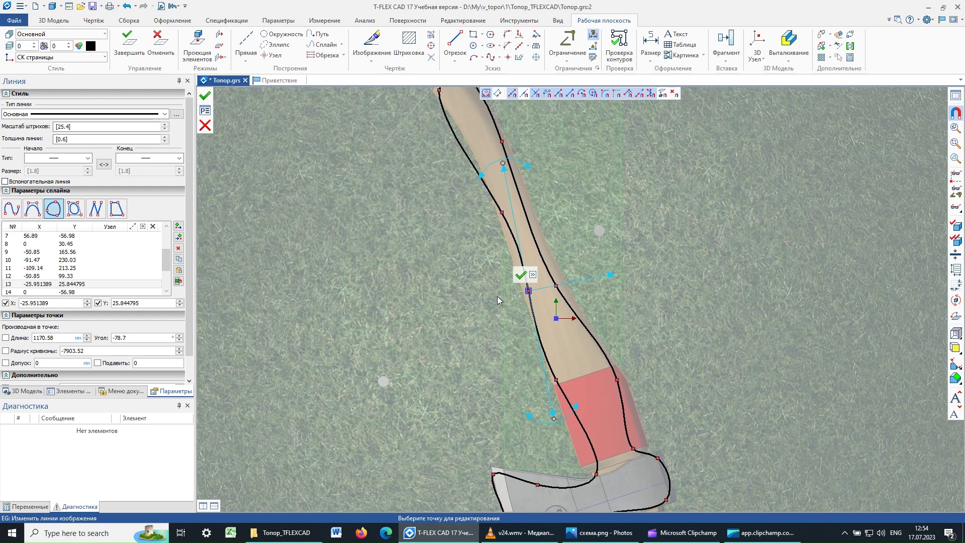
drag(529, 291, 529, 293)
click(529, 296)
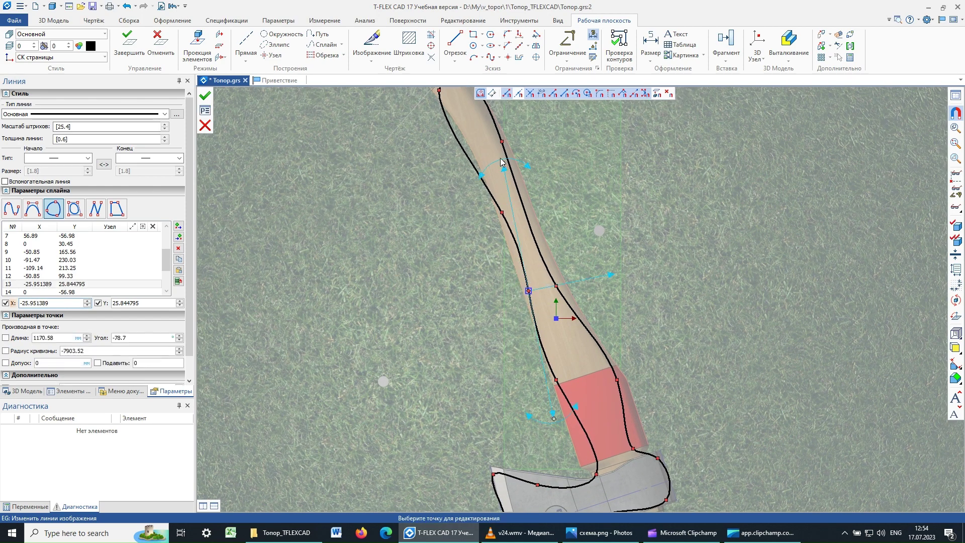
click(483, 174)
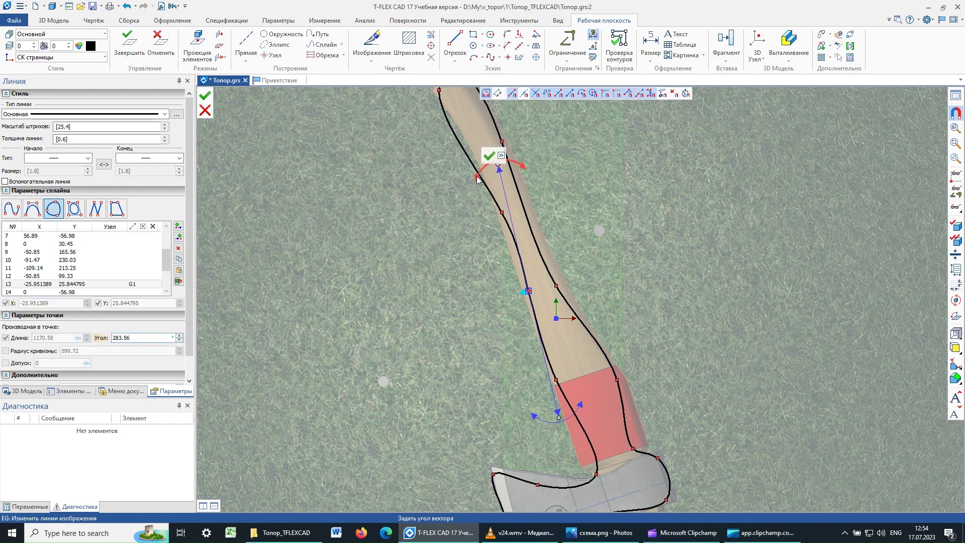
click(477, 179)
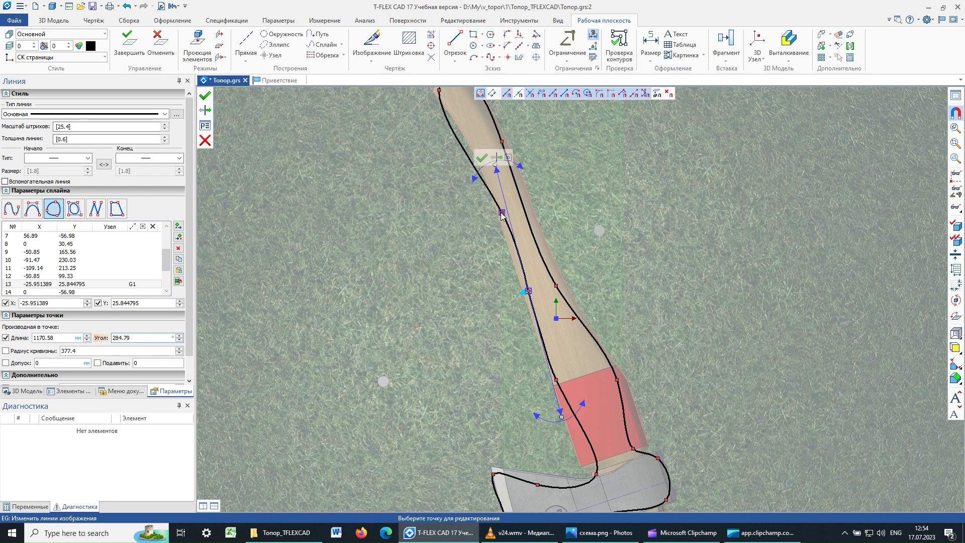
Lower node 12 slightly along the handle and finish the spline edit
click(501, 213)
drag(501, 213, 504, 225)
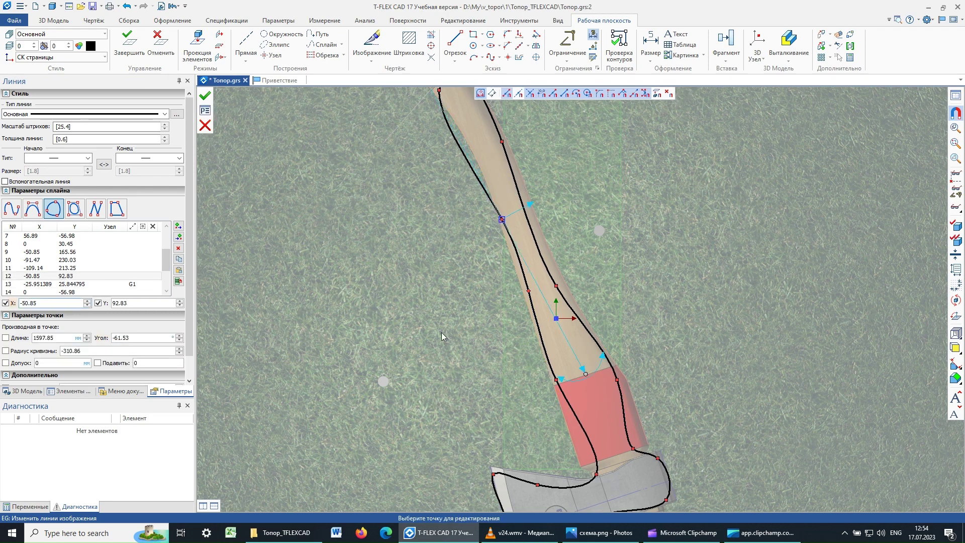
key(ctrl+Return)
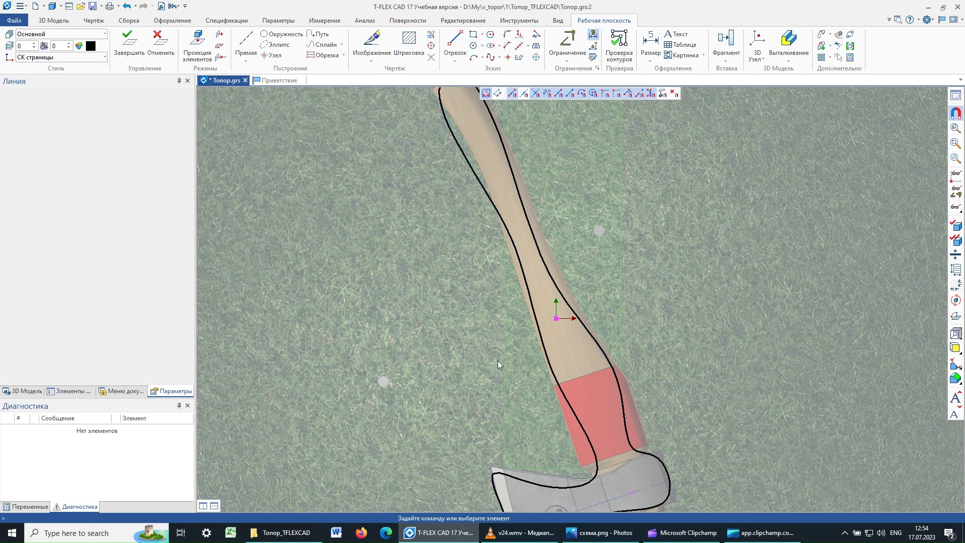
scroll(472, 340, up, 1)
scroll(471, 340, down, 2)
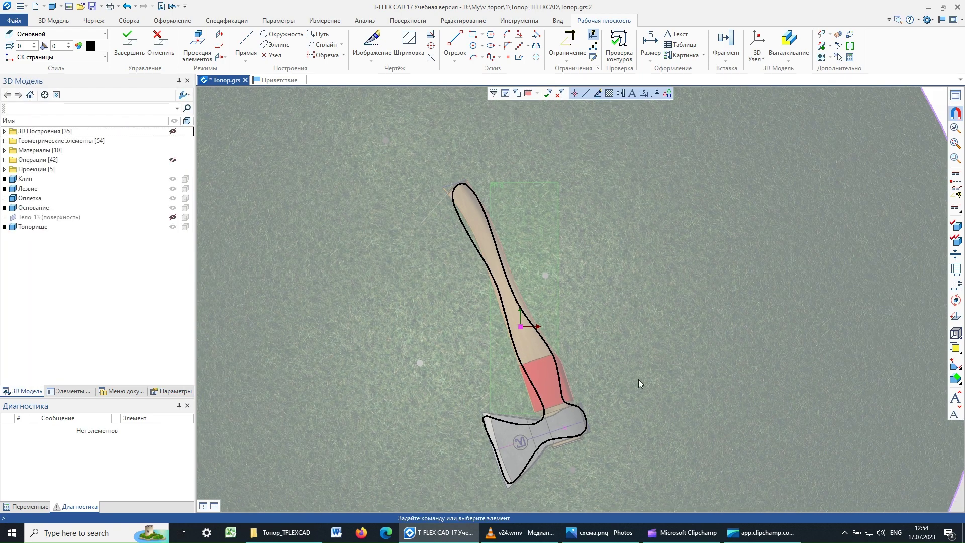
Close the sketch and switch display to Тоновая закраска, then Реберное изображение
click(129, 42)
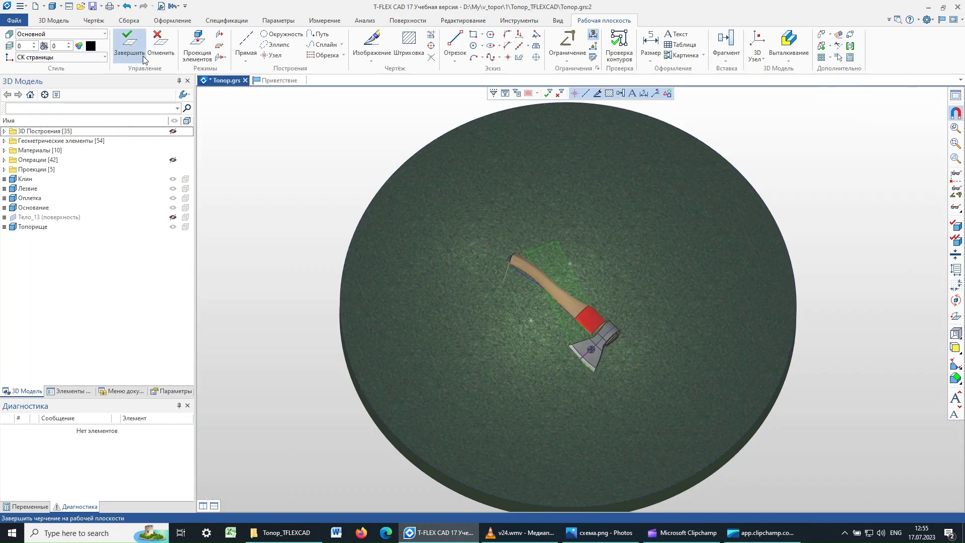
scroll(610, 330, up, 2)
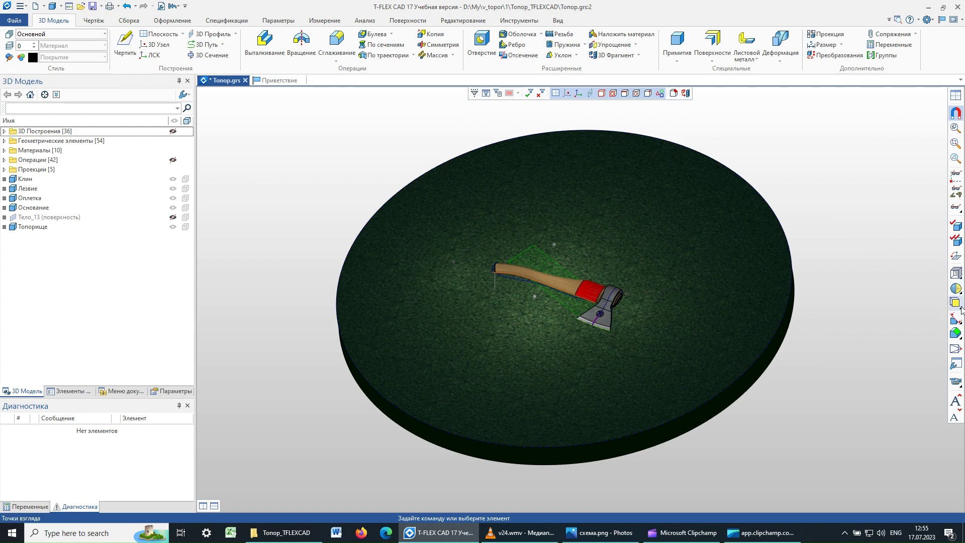
click(962, 278)
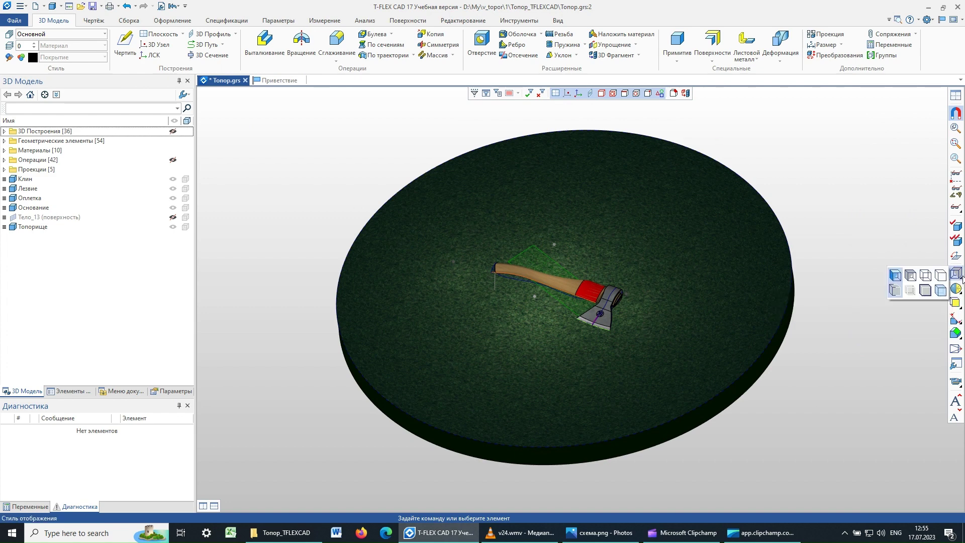
click(910, 276)
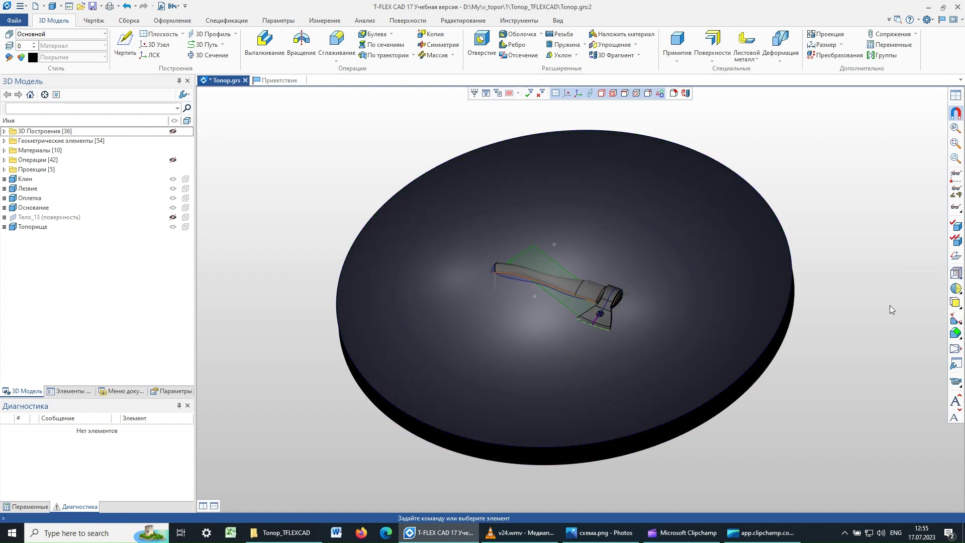
click(961, 275)
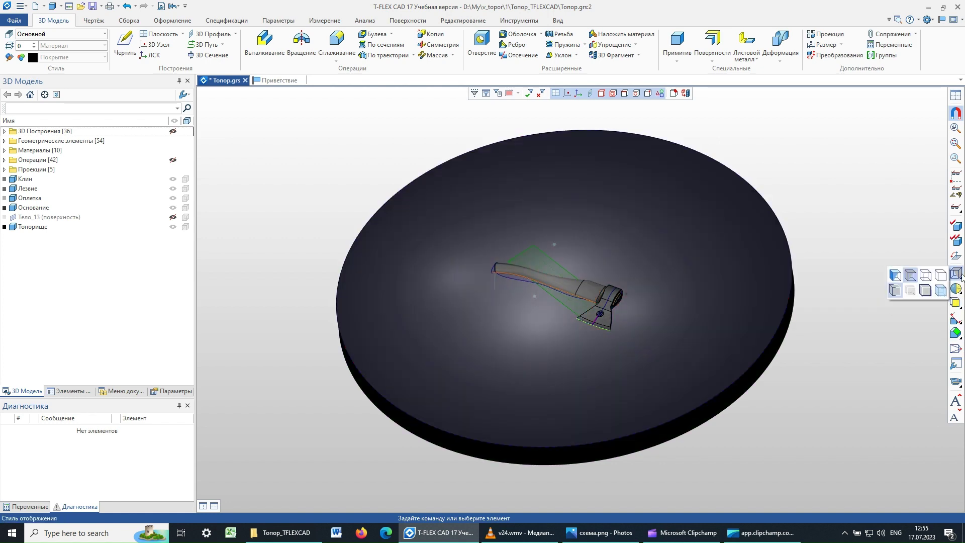
click(927, 278)
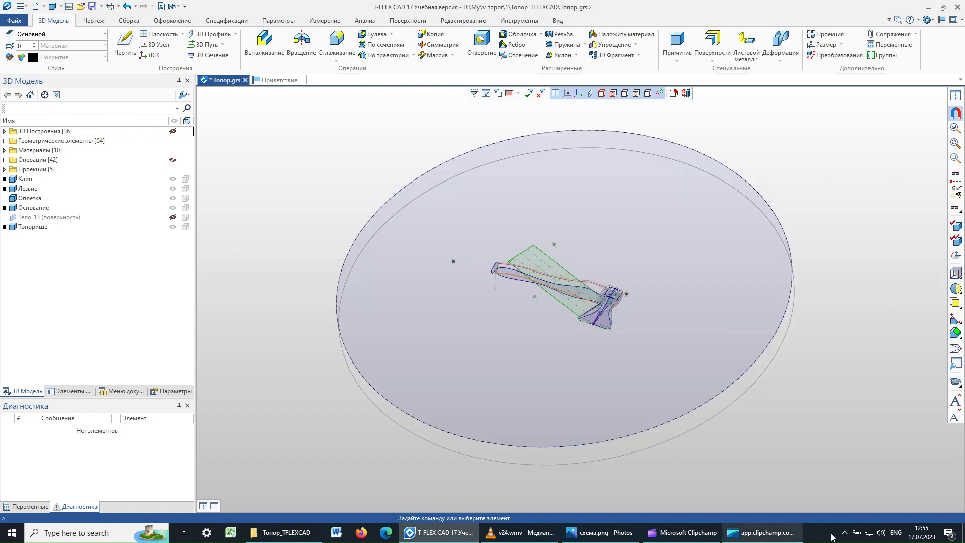
Orbit, zoom and pan so the translucent disc looks flatter with the axe framed
mouse_move(839, 388)
middle_down()
mouse_move(793, 366)
mouse_move(754, 431)
mouse_move(780, 416)
mouse_move(580, 224)
middle_up()
scroll(580, 224, up, 1)
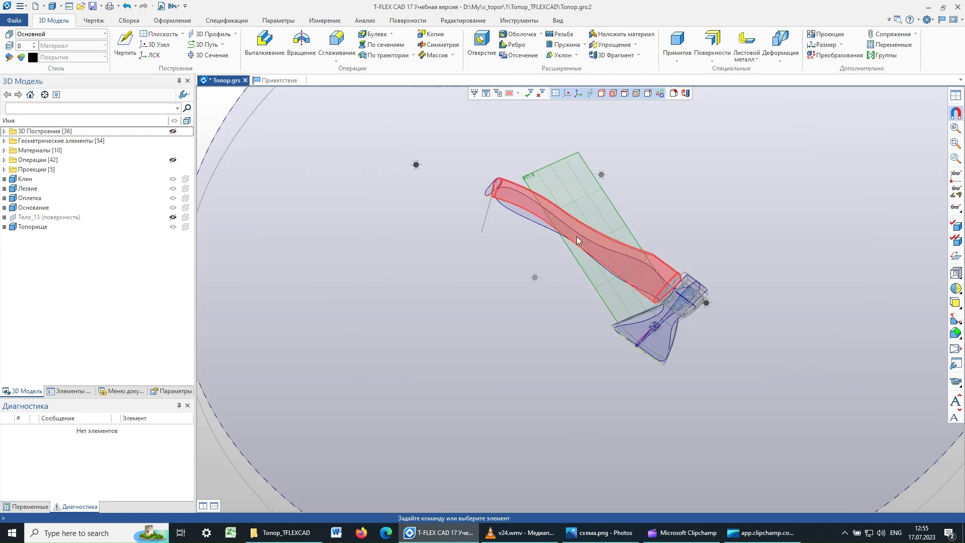
scroll(566, 259, up, 2)
scroll(563, 261, down, 2)
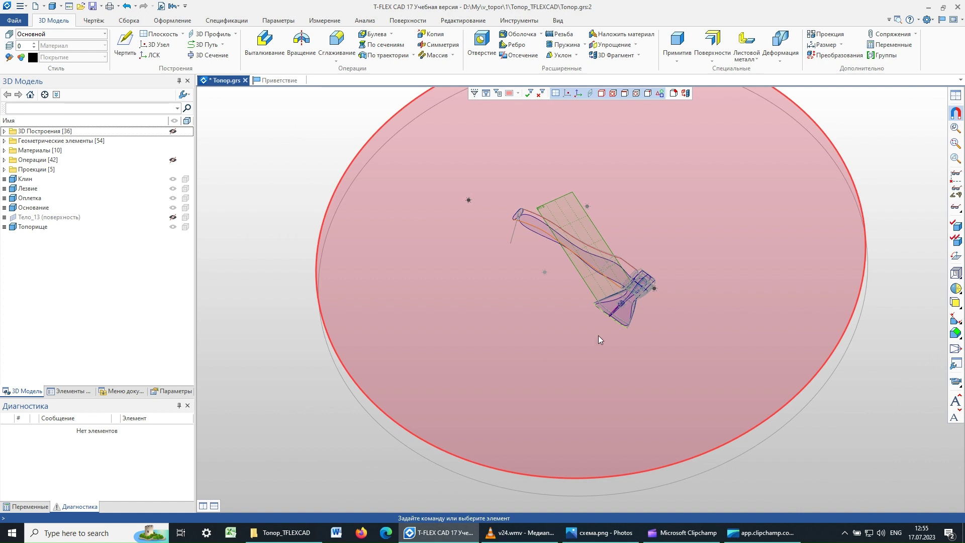
middle_drag(598, 335, 298, 439)
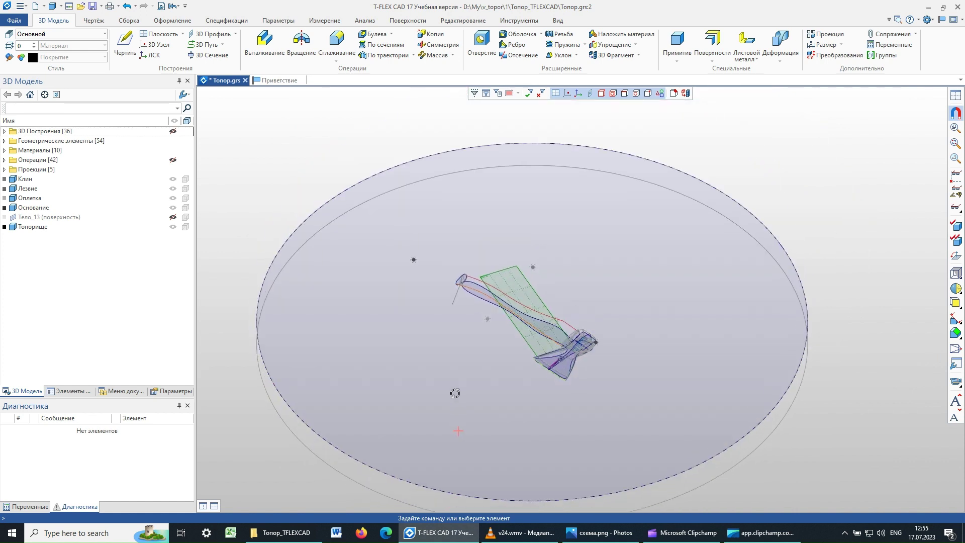
right_drag(452, 394, 459, 406)
List the model tree in creation order and scroll to its bottom
click(184, 94)
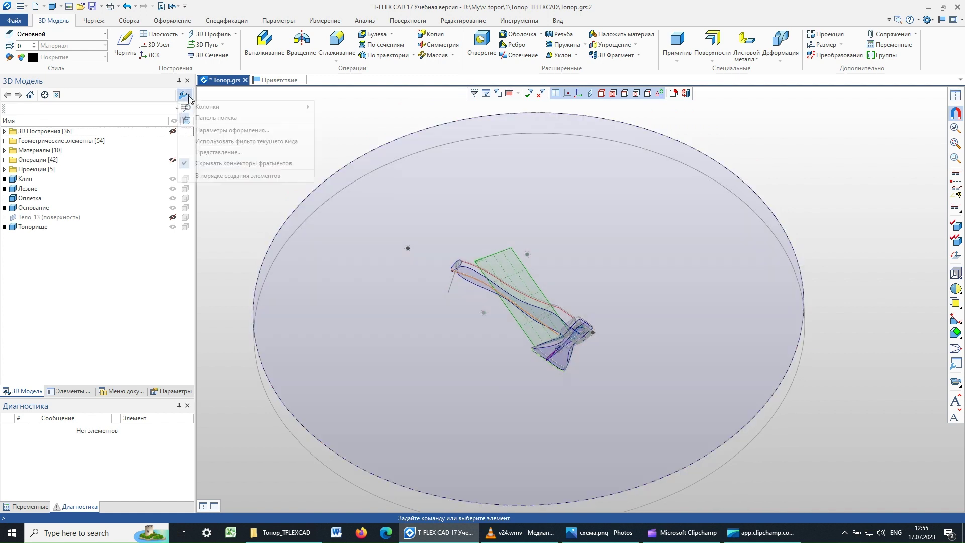
click(190, 176)
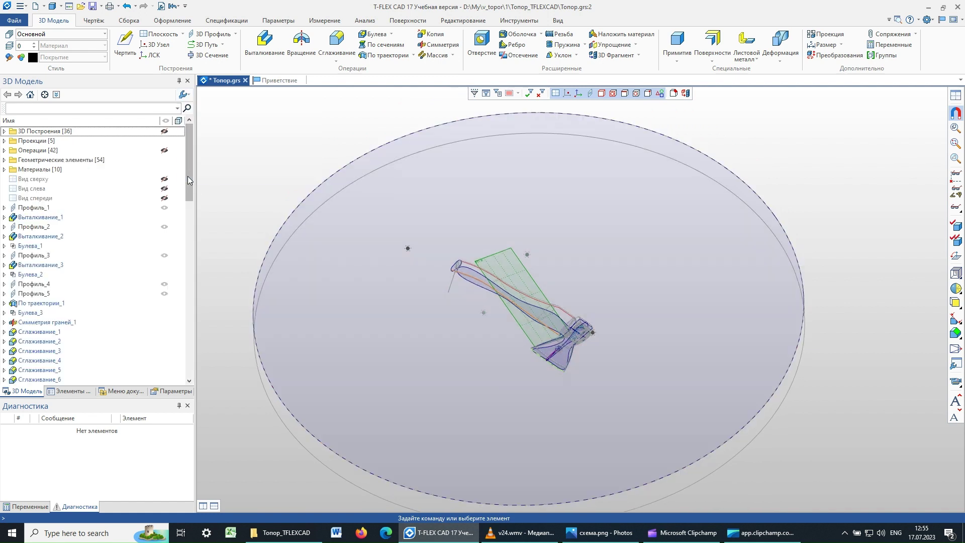
drag(188, 159, 190, 336)
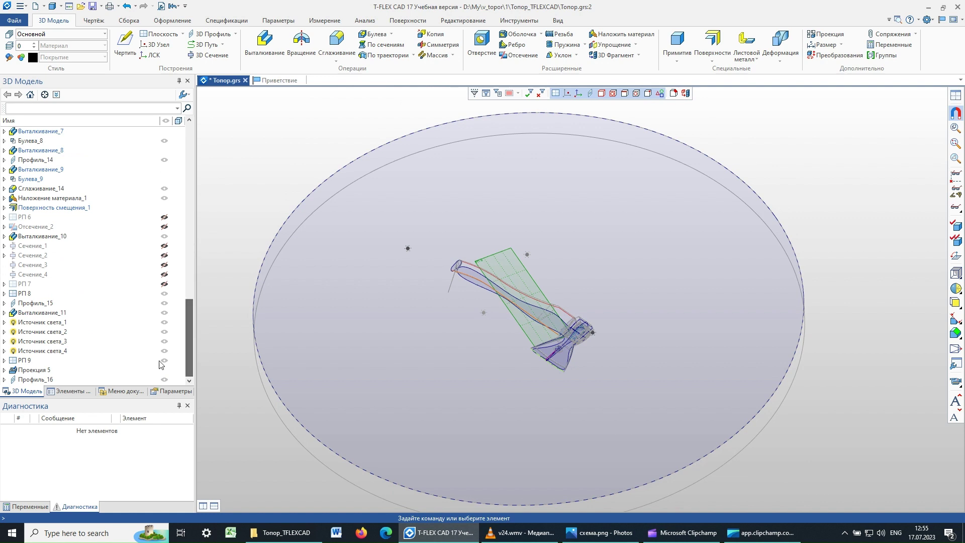
Highlight Профиль_16, orbit around the ground disc to inspect it, then deselect it
click(34, 380)
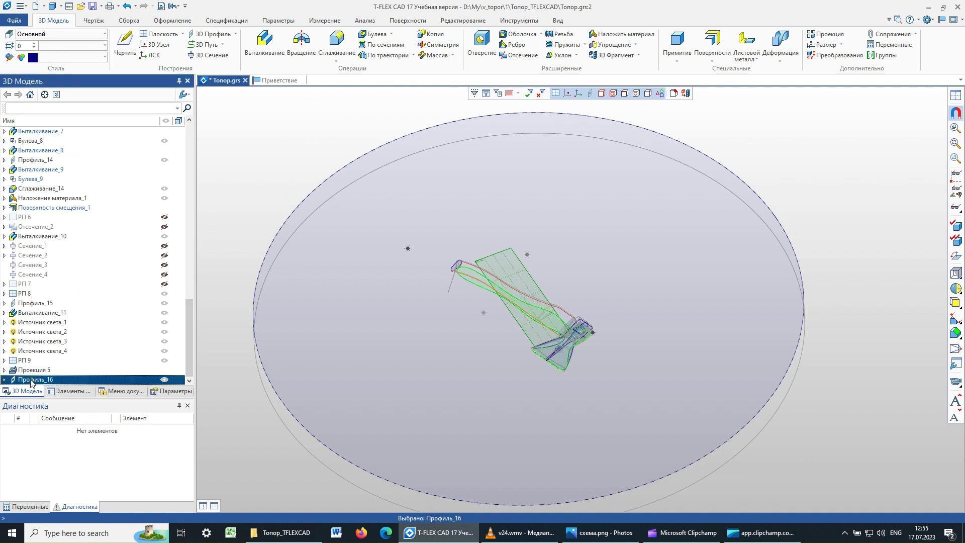
scroll(568, 281, up, 3)
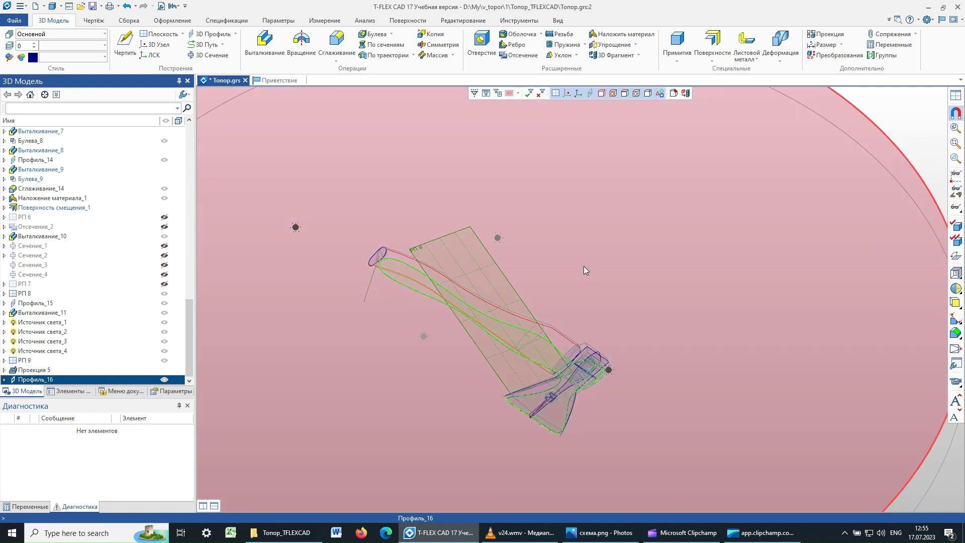
scroll(584, 267, up, 2)
scroll(514, 342, down, 5)
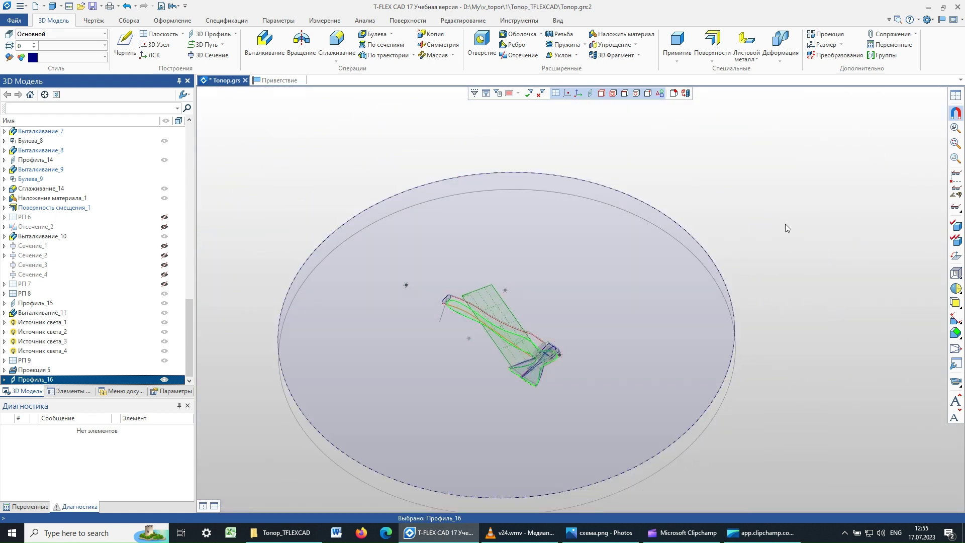
middle_drag(796, 272, 815, 320)
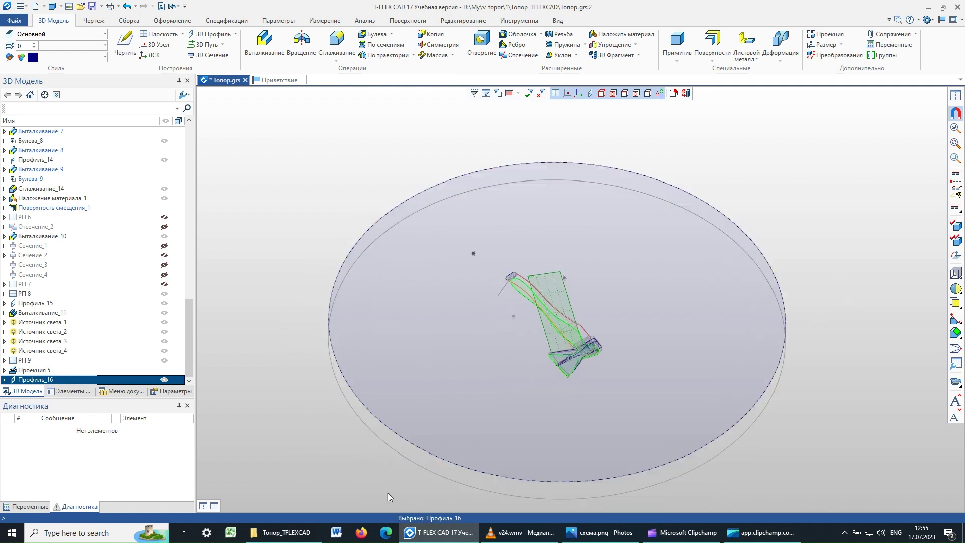
middle_drag(772, 484, 635, 469)
middle_drag(740, 478, 801, 240)
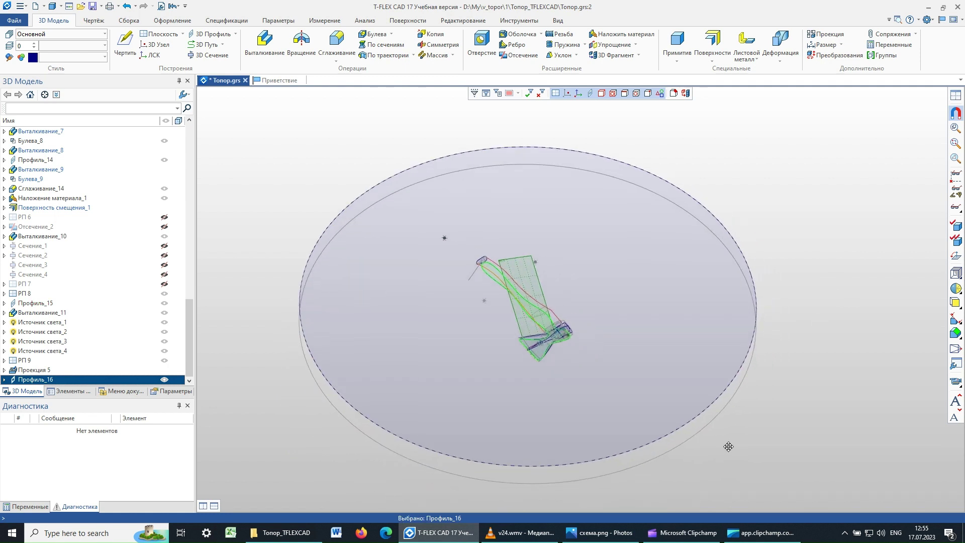
click(830, 189)
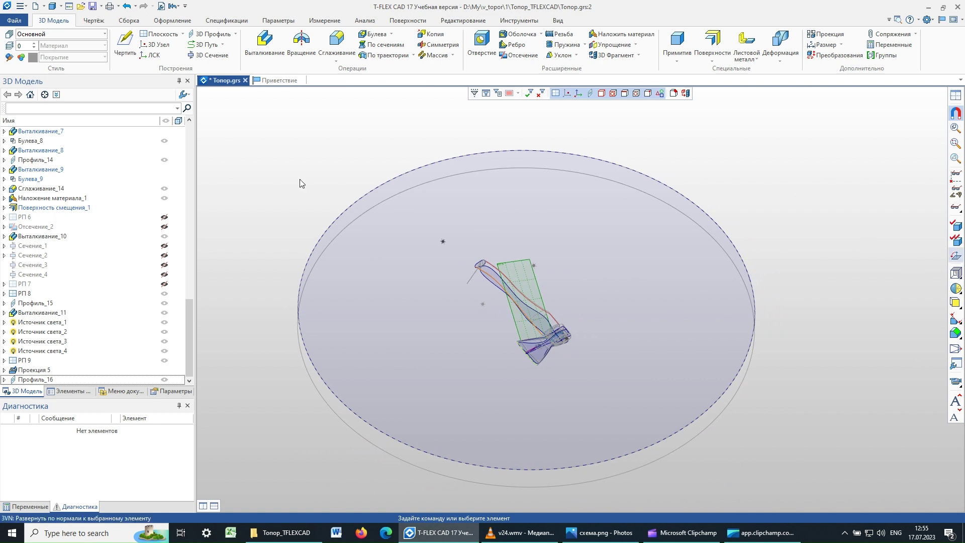
middle_drag(299, 179, 253, 136)
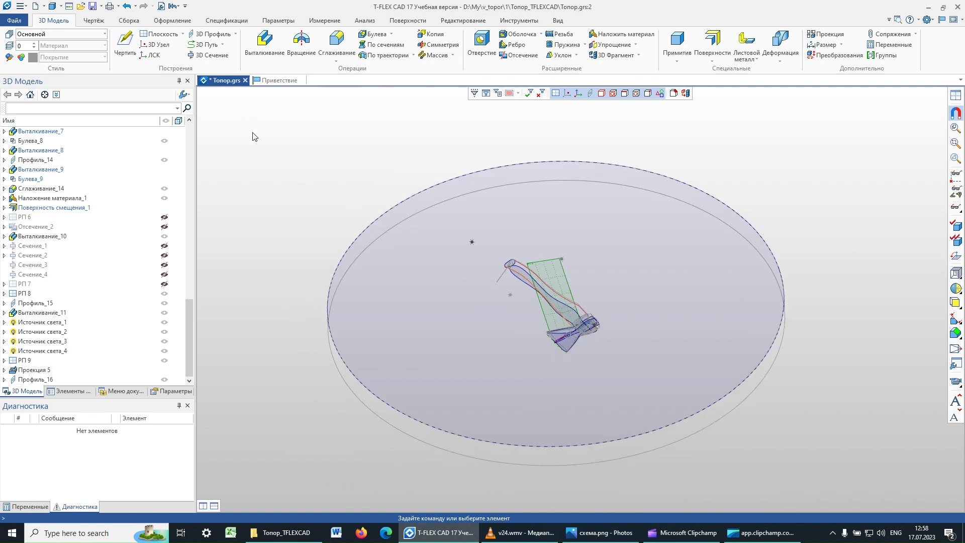
Start a surface-type 3D node placed on the ground disc near its far edge
click(156, 49)
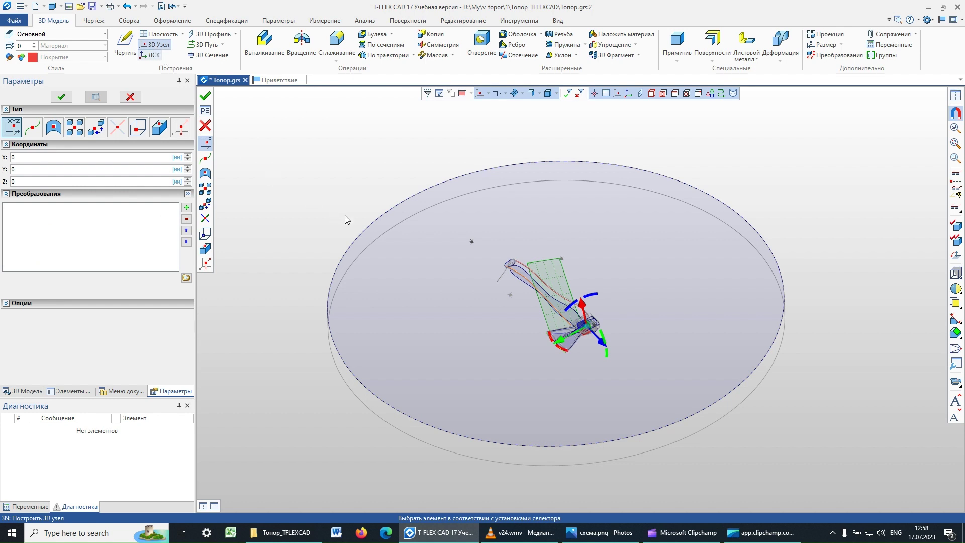
click(52, 129)
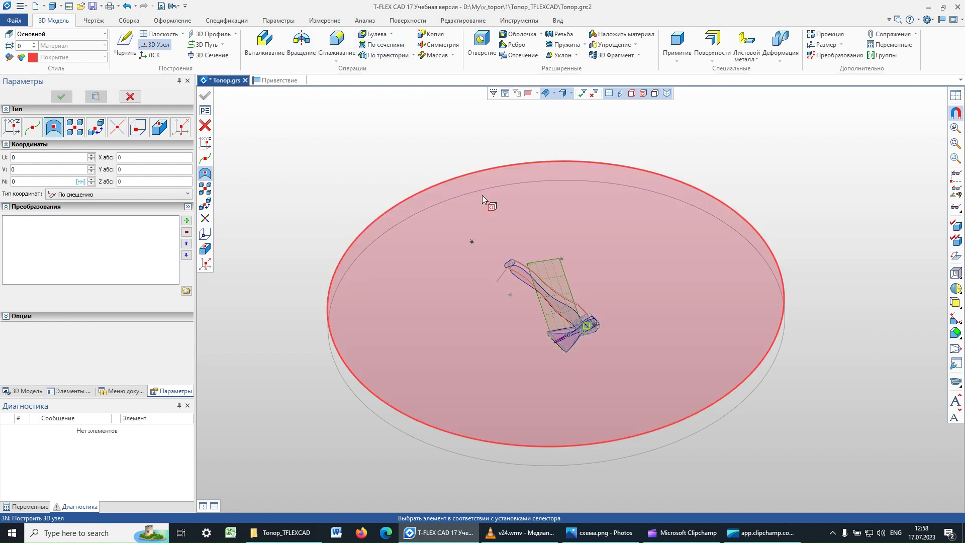
click(494, 176)
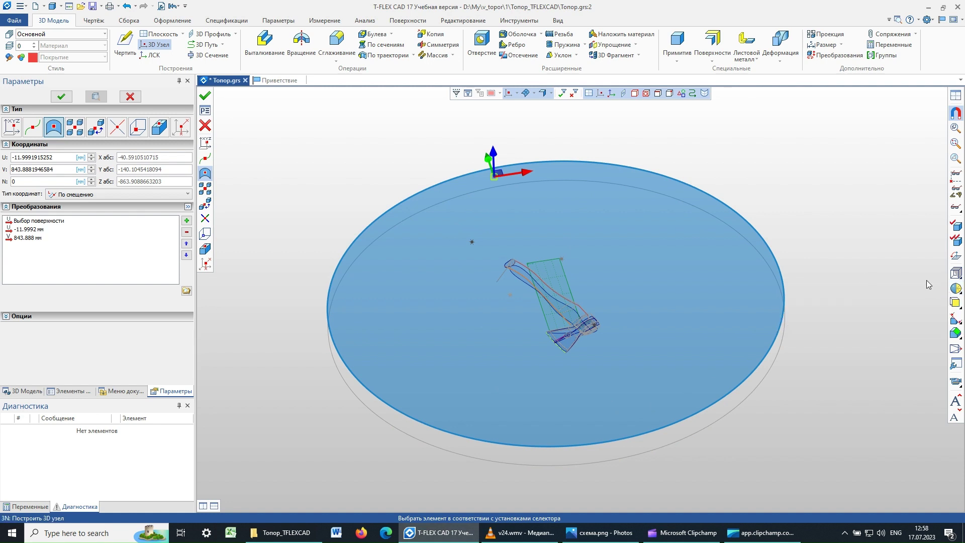
click(955, 258)
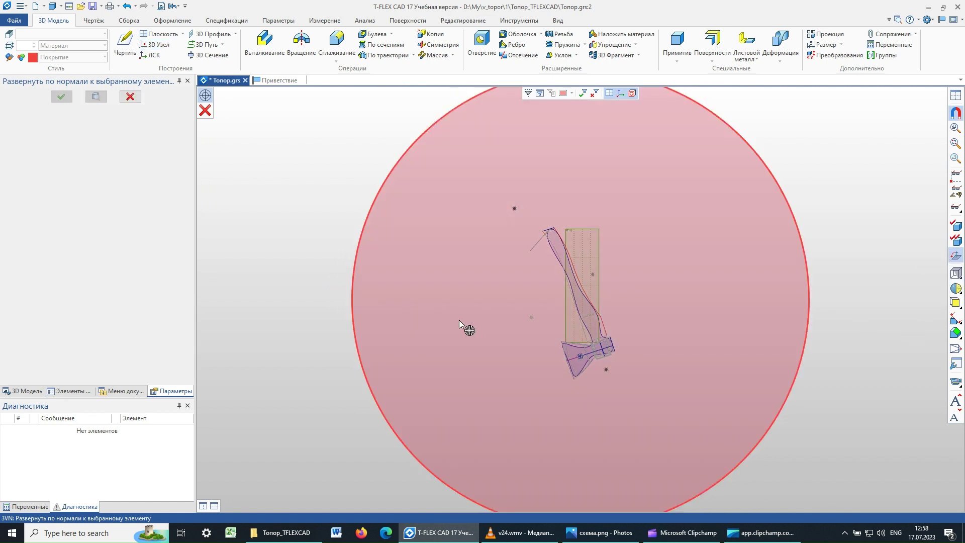
Look straight down on the disc and move the node below the axe head (U -20.93, V -168.9 mm)
click(458, 321)
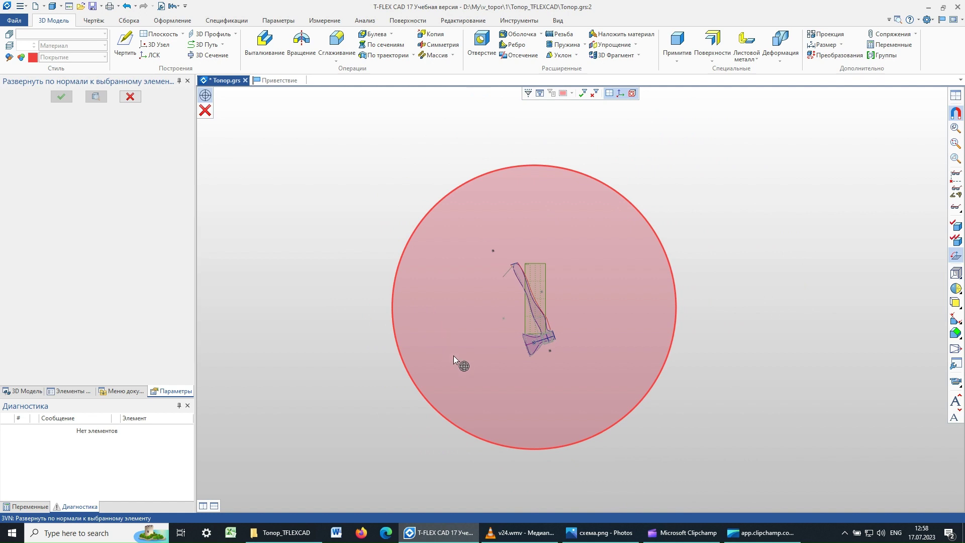
click(131, 98)
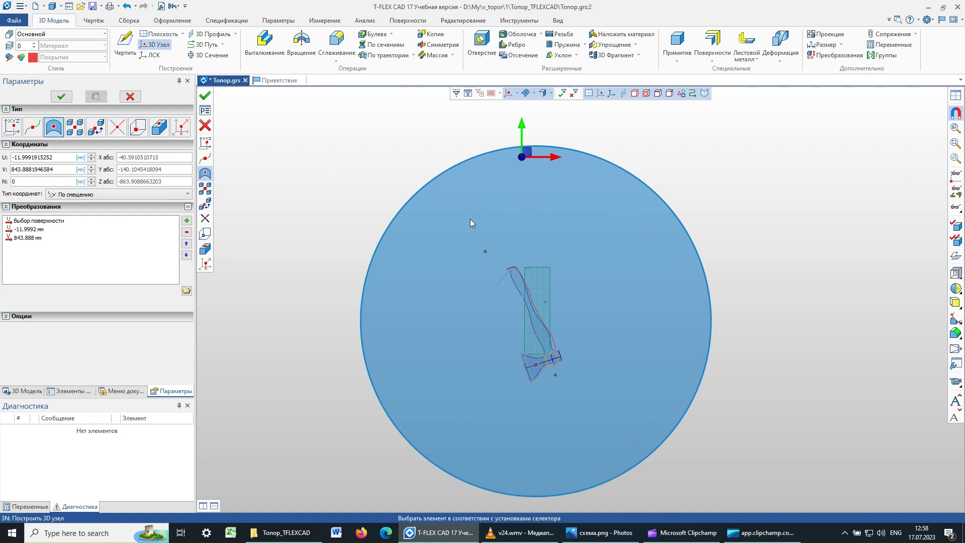
drag(526, 151, 523, 386)
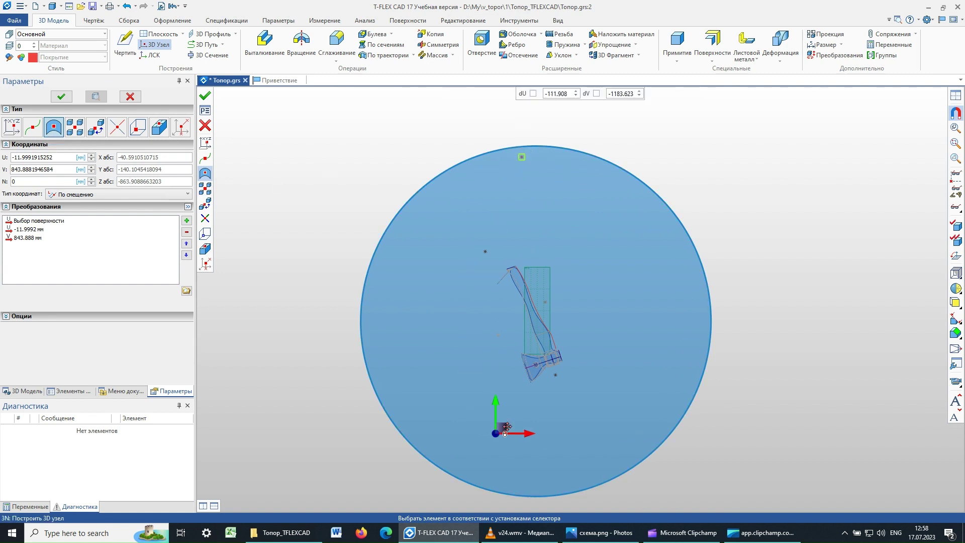
scroll(528, 395, down, 2)
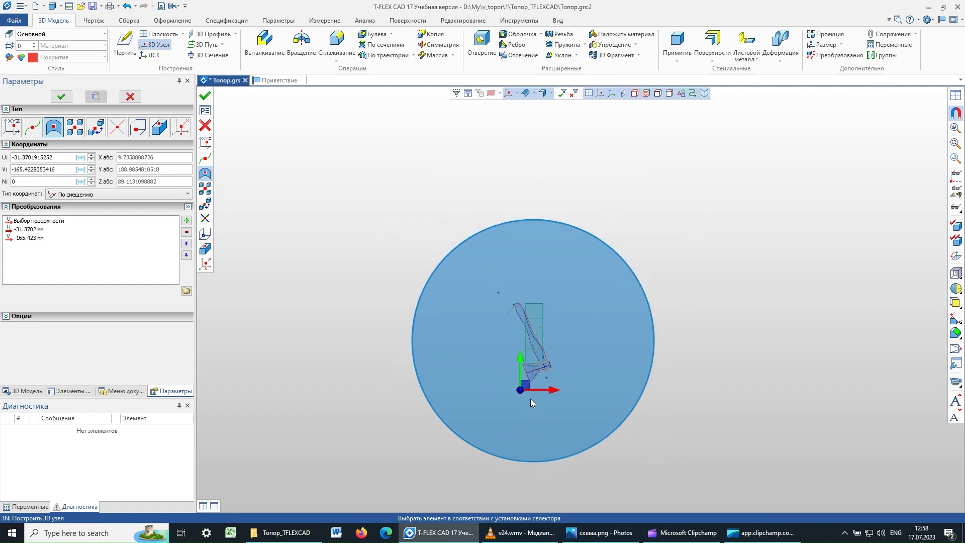
scroll(531, 398, up, 5)
scroll(530, 395, up, 1)
scroll(528, 392, up, 1)
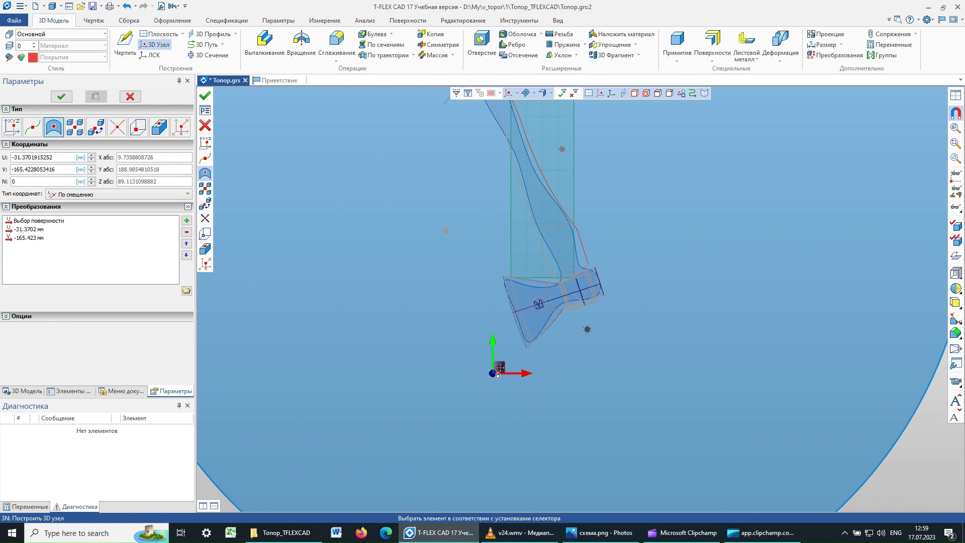
drag(499, 367, 504, 370)
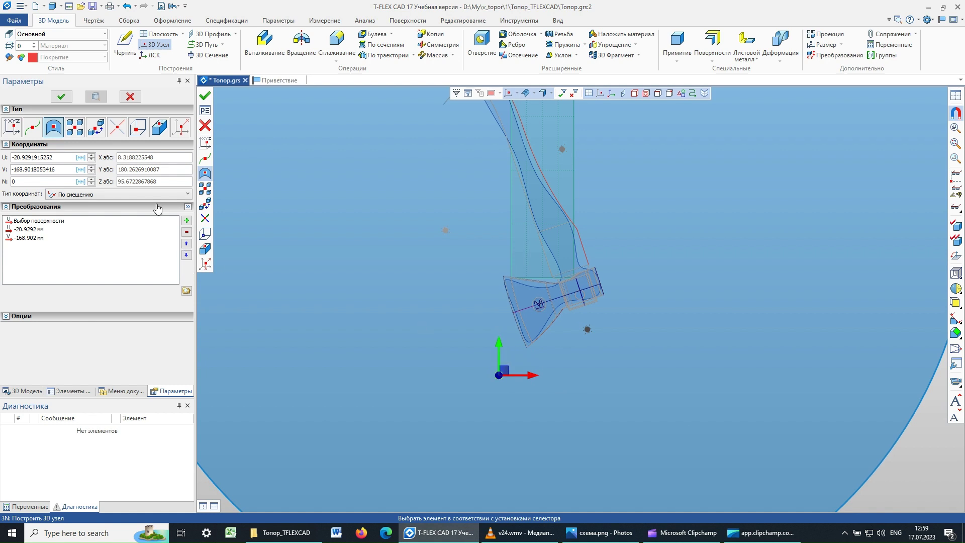
Create the node below the axe head, then add a second surface node nearer the head
click(60, 96)
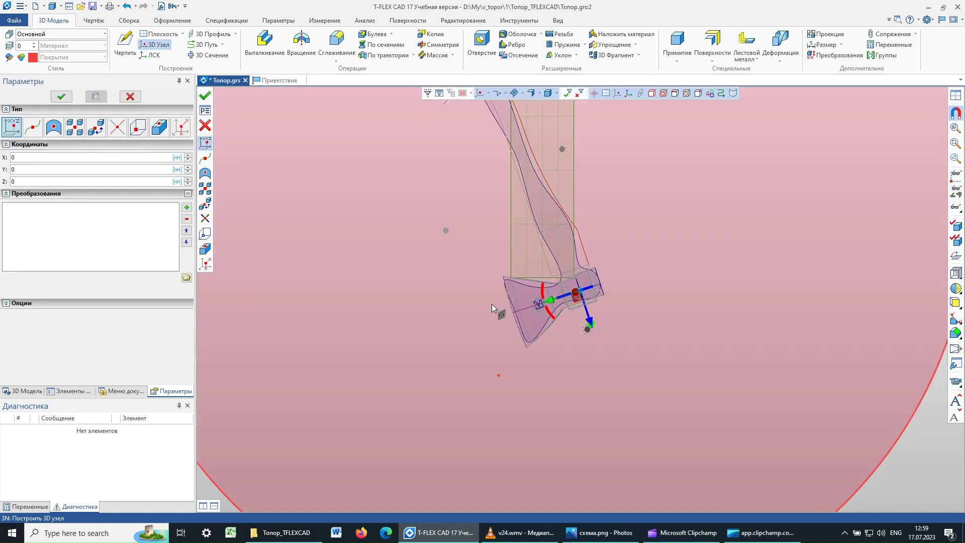
click(53, 127)
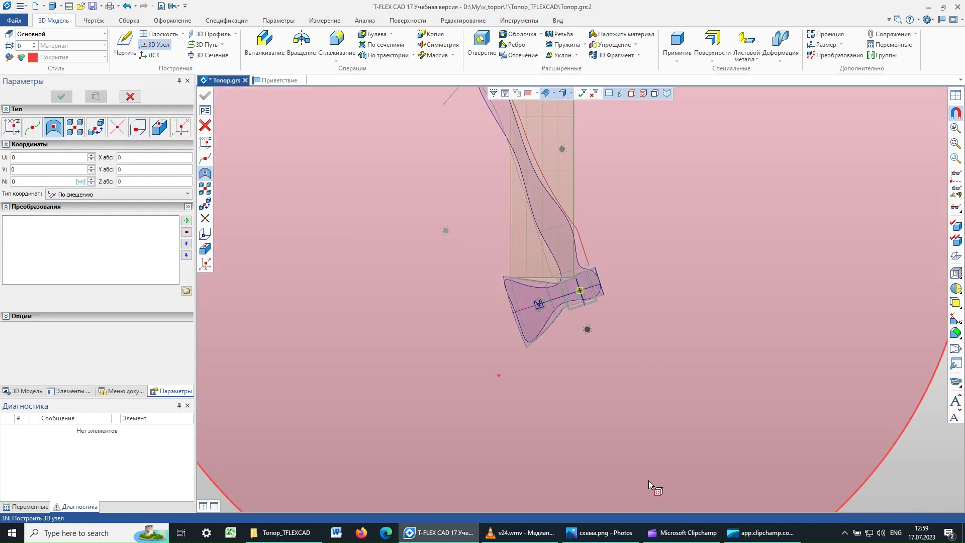
click(631, 439)
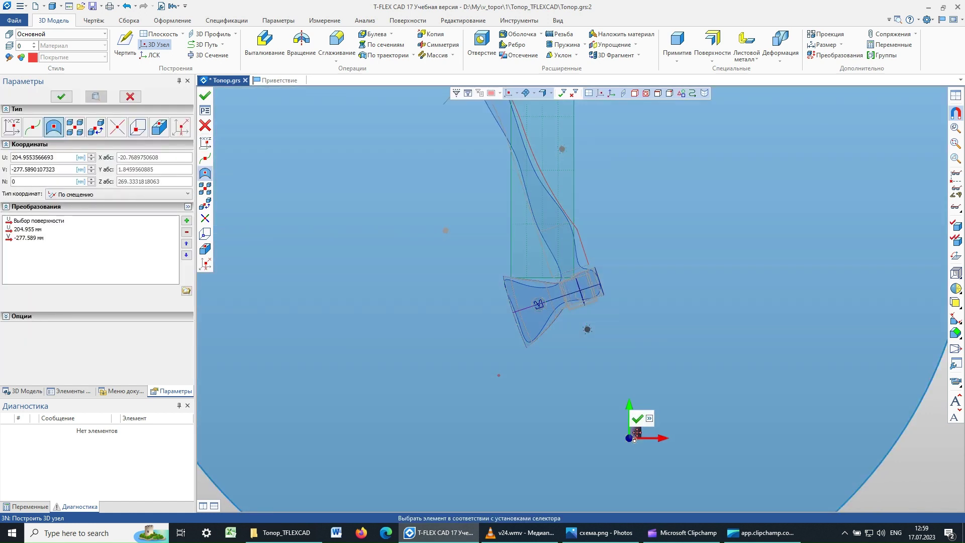
drag(636, 433, 579, 342)
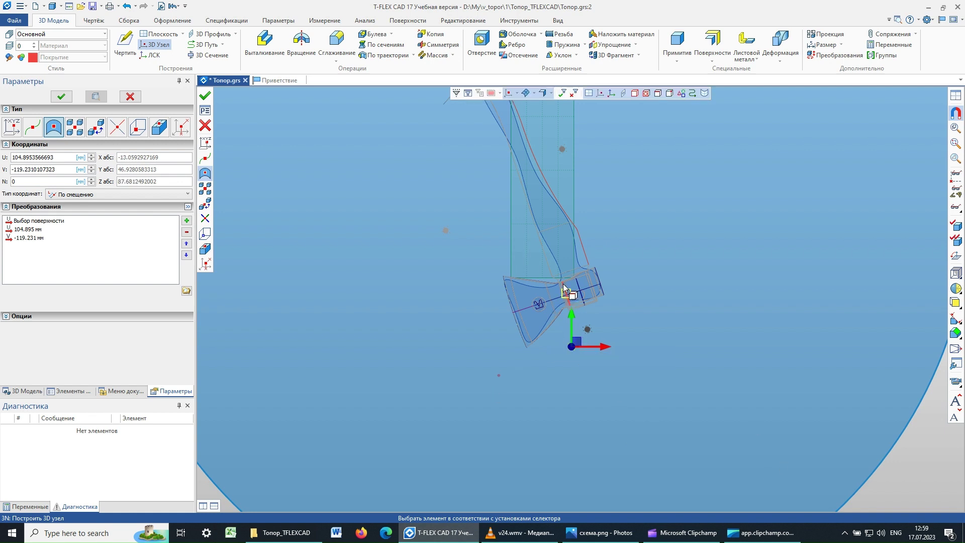
click(61, 96)
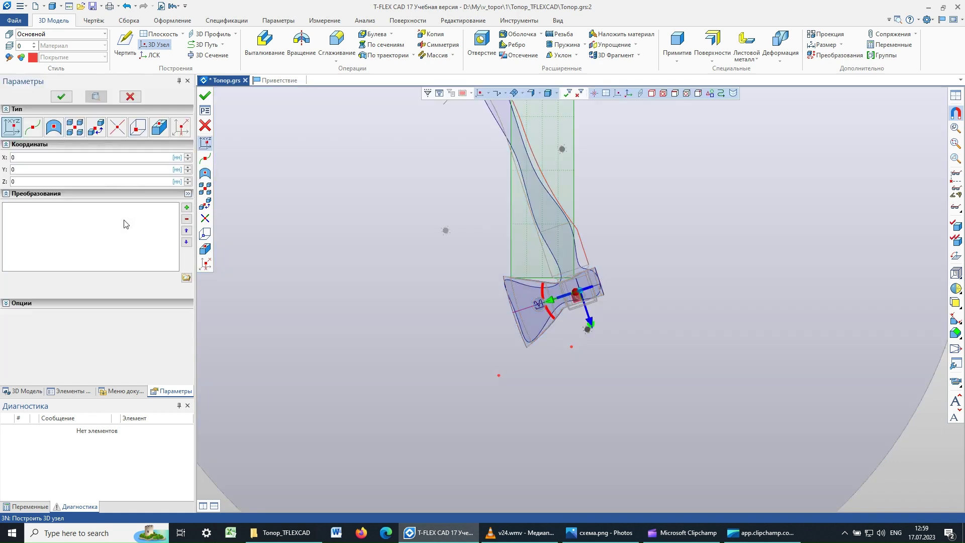
Add two more surface nodes on the disc to the right of the axe
click(54, 127)
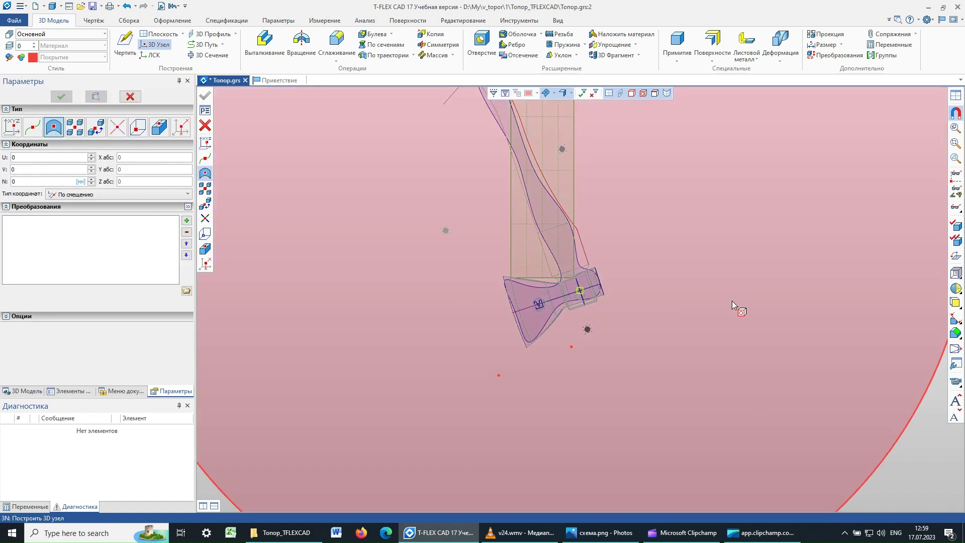
click(731, 301)
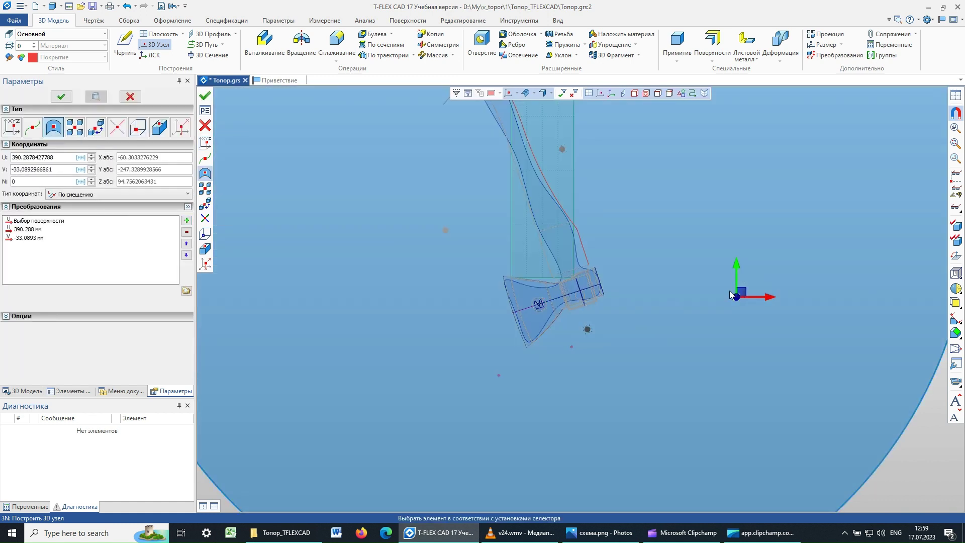
drag(730, 294, 656, 303)
click(61, 96)
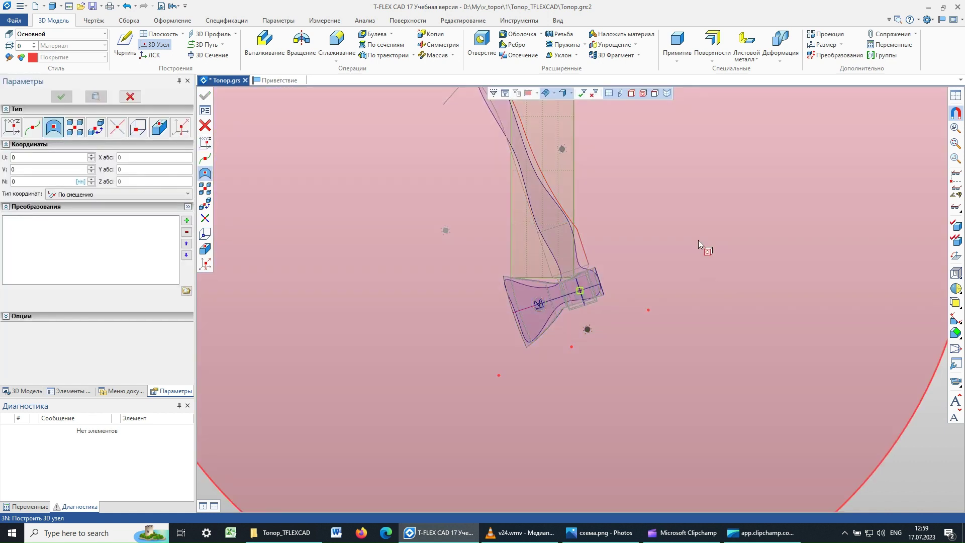
click(698, 239)
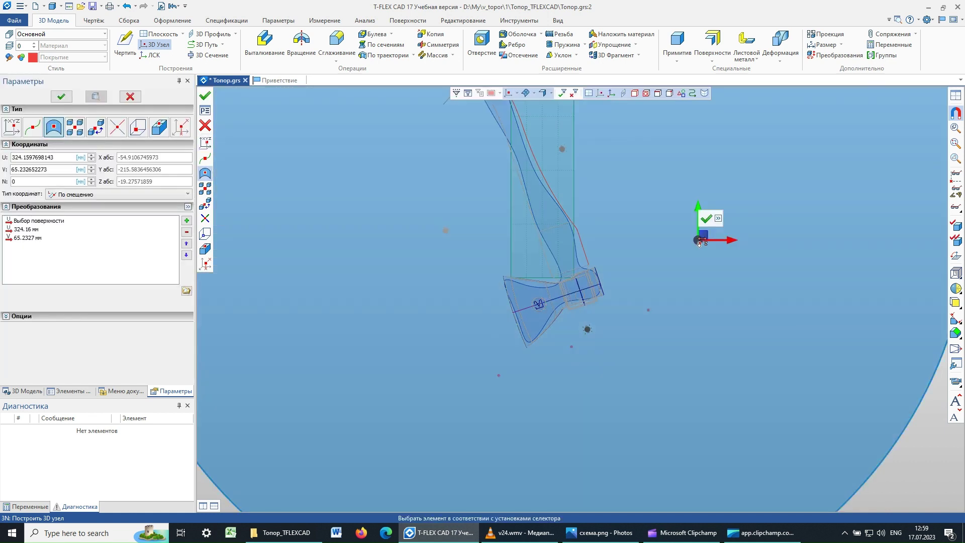
drag(708, 234, 635, 227)
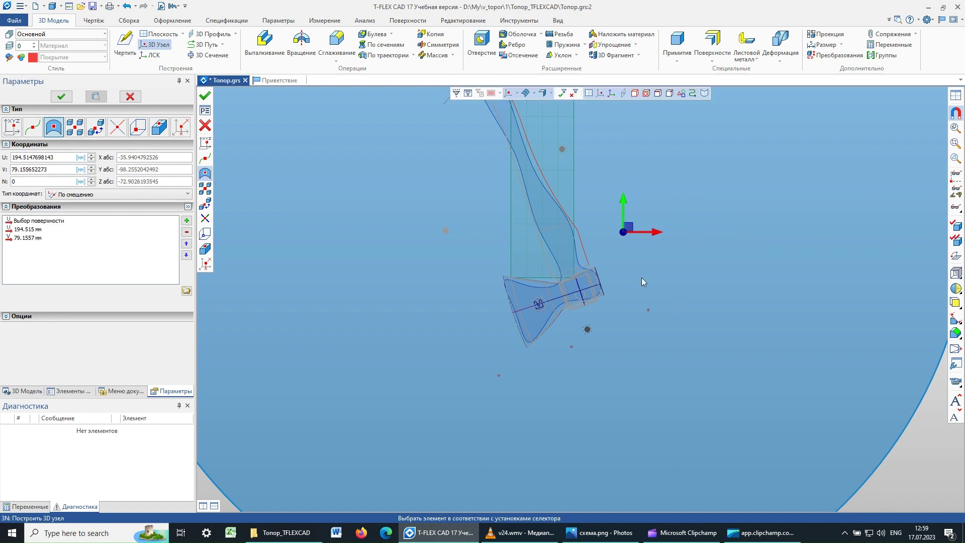
click(61, 97)
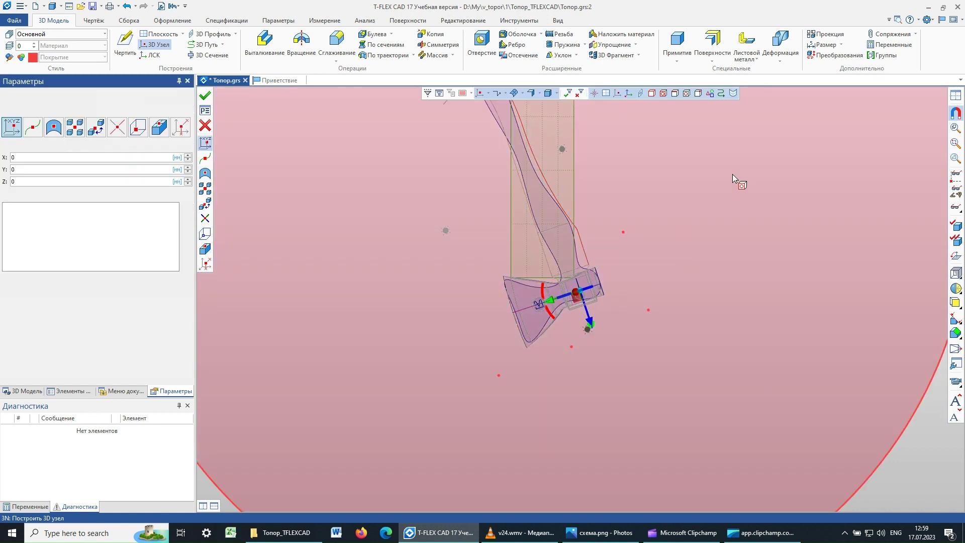
Add a node beside the axe handle and start another above it at U 275.434, V 370.64 mm
middle_drag(732, 174, 767, 291)
click(53, 128)
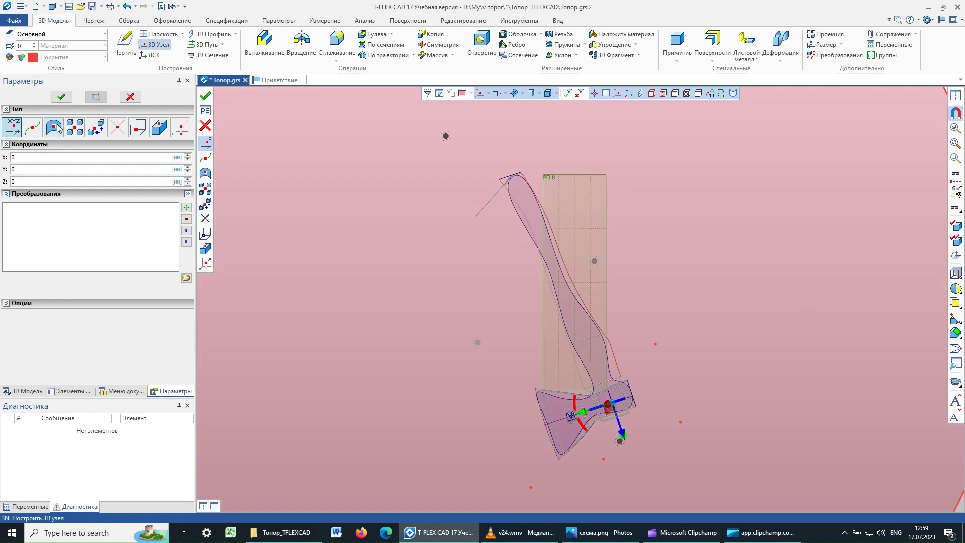
click(764, 198)
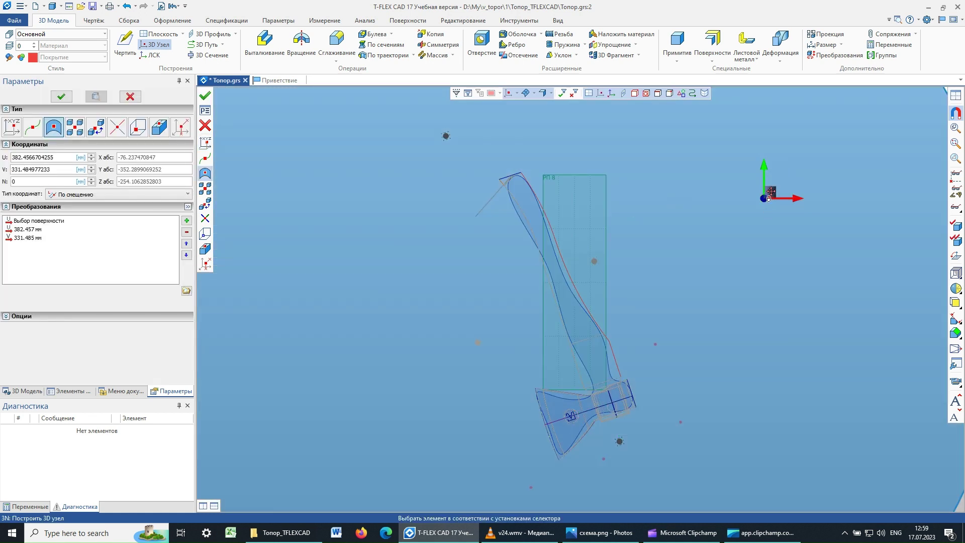
drag(770, 190, 613, 237)
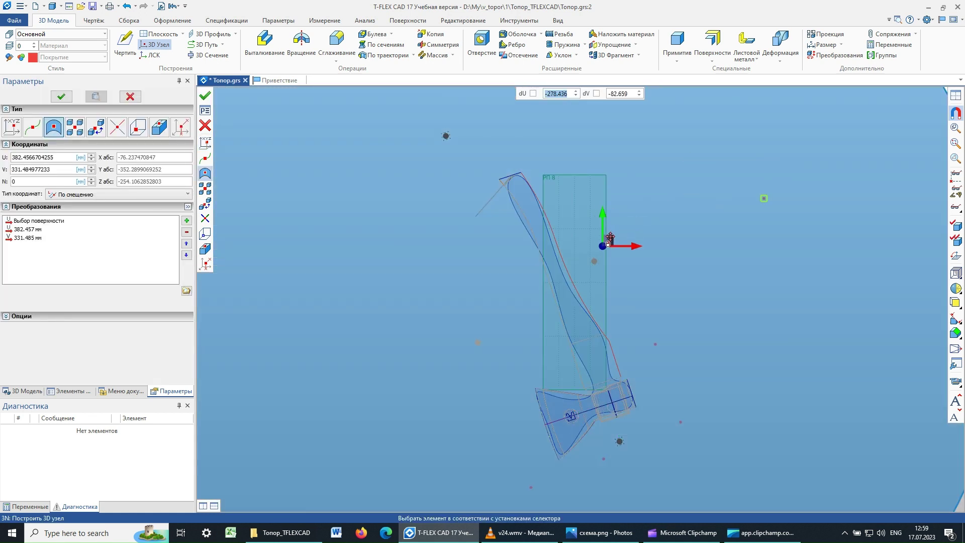
key(Return)
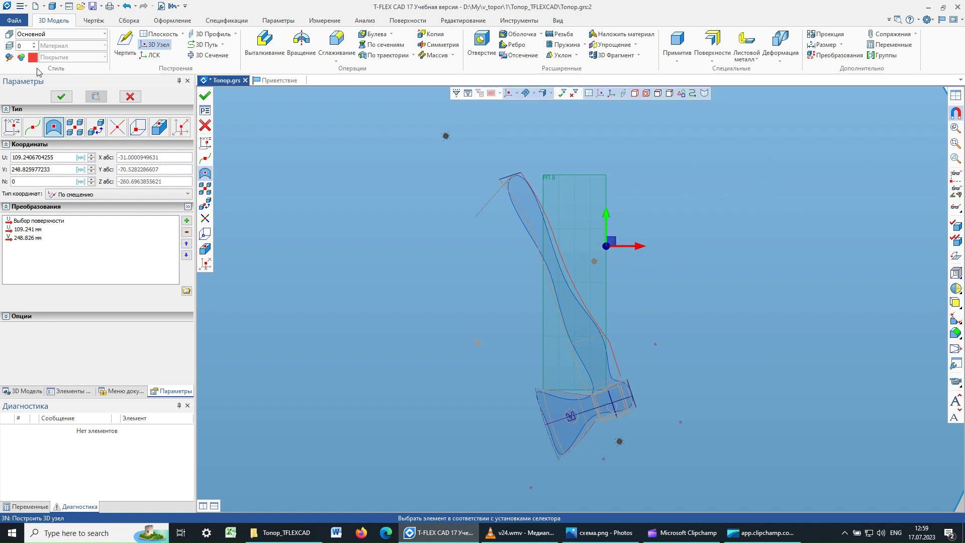
click(61, 97)
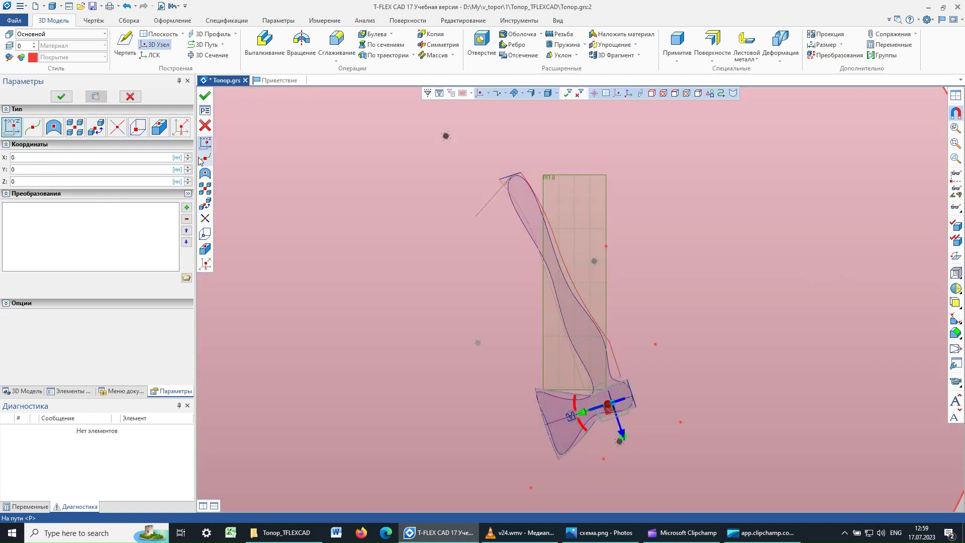
click(53, 126)
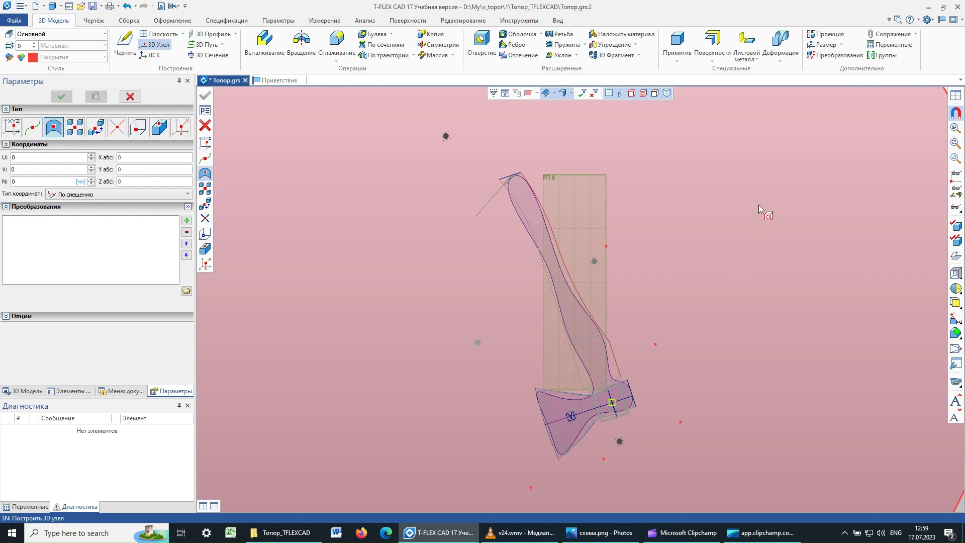
click(704, 177)
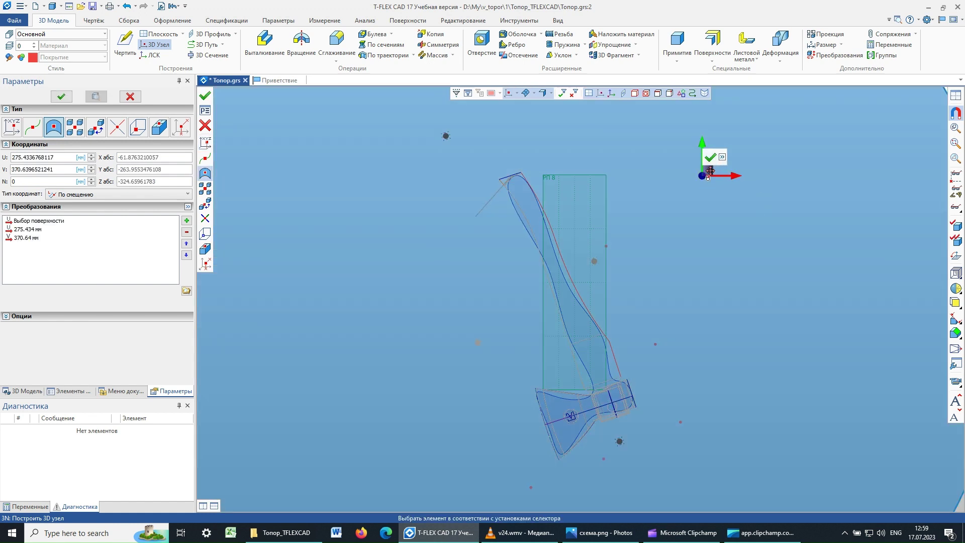
mouse_move(710, 171)
mouse_down()
mouse_move(544, 135)
mouse_move(547, 124)
mouse_up()
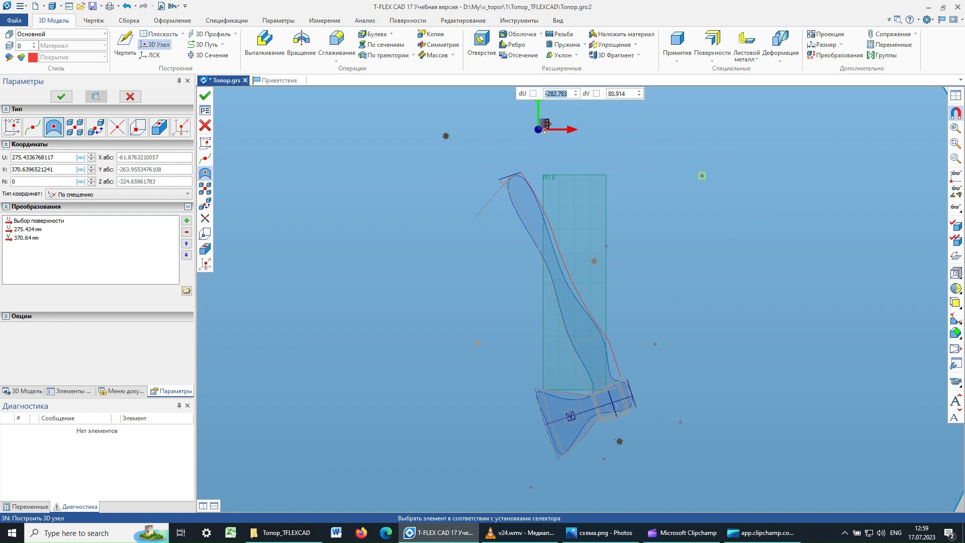
Create the node above the handle and add another surface node toward the upper left
key(Return)
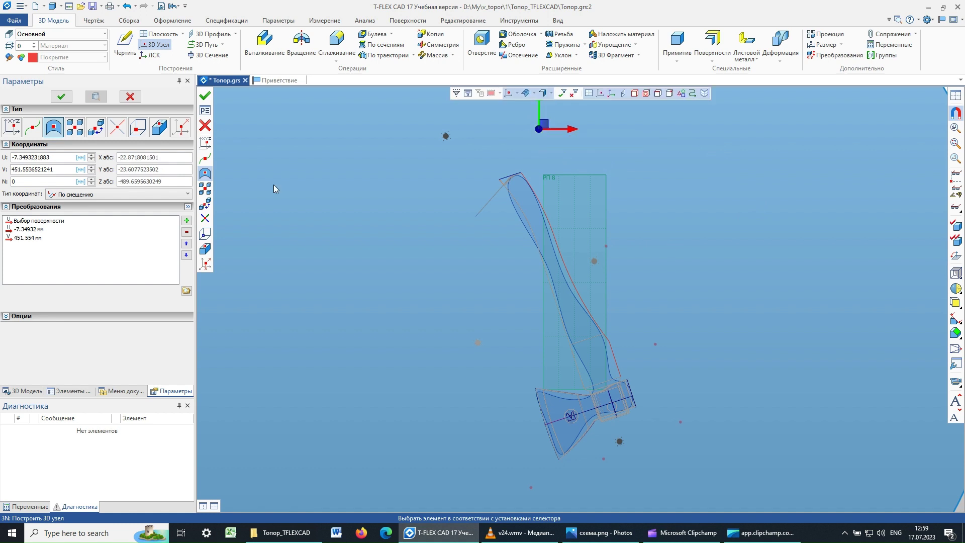
click(60, 96)
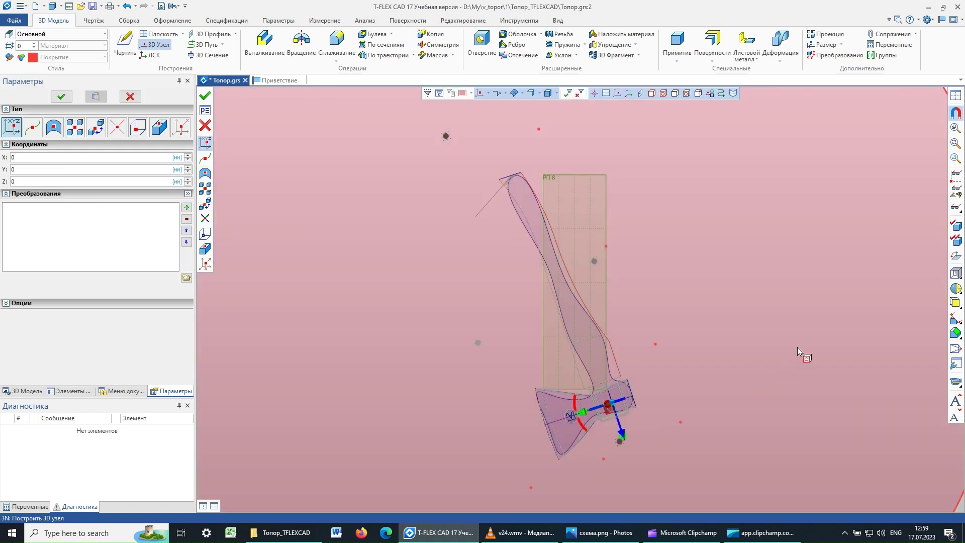
click(53, 126)
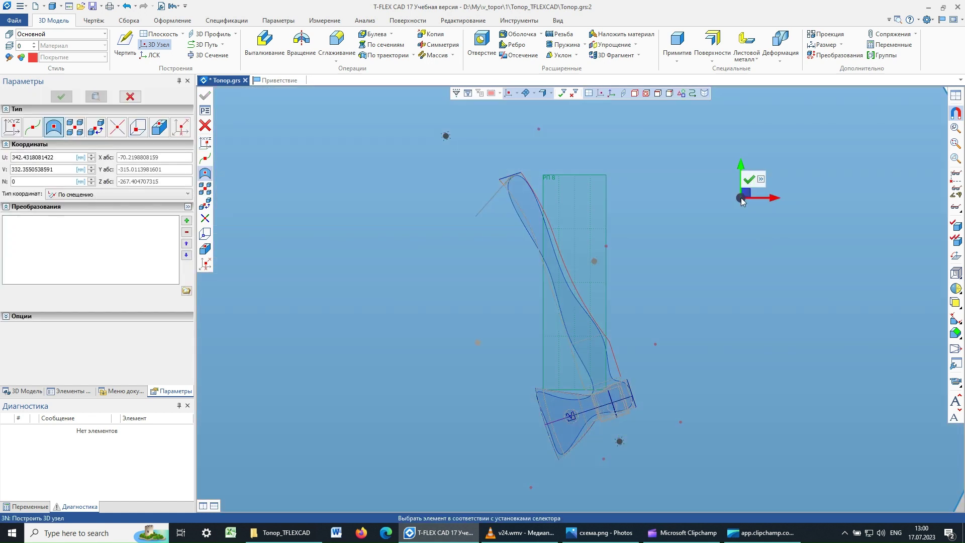
click(740, 198)
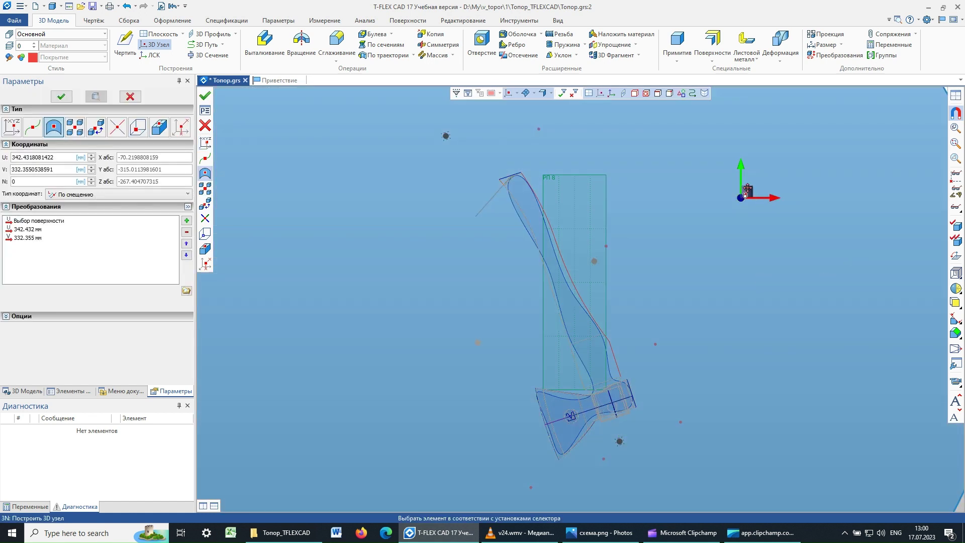
mouse_move(748, 190)
mouse_down()
mouse_move(432, 175)
mouse_move(433, 150)
mouse_up()
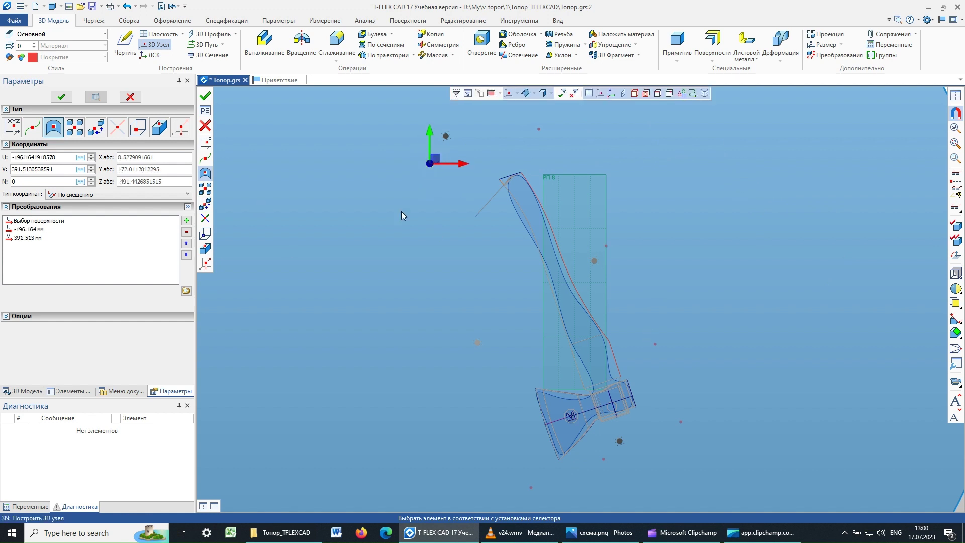
drag(437, 156, 451, 159)
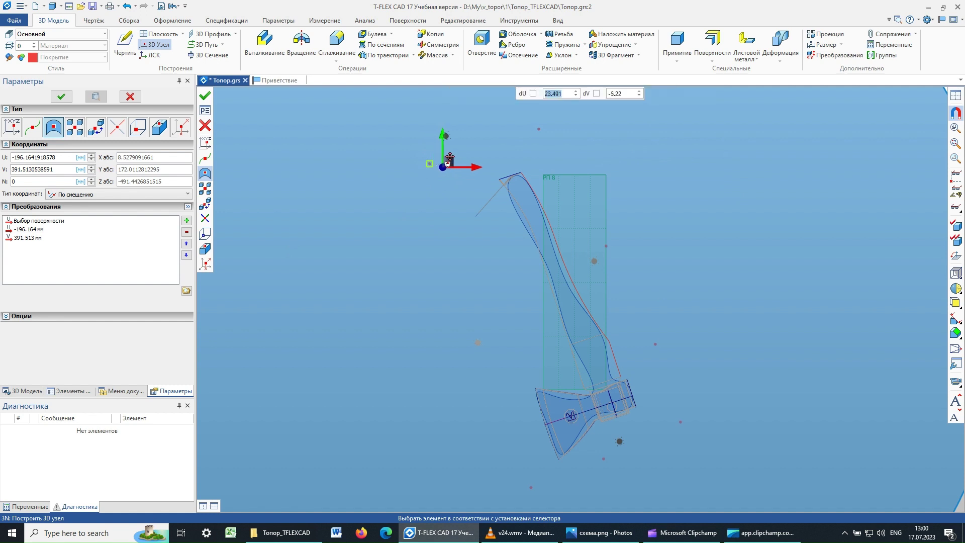
click(61, 96)
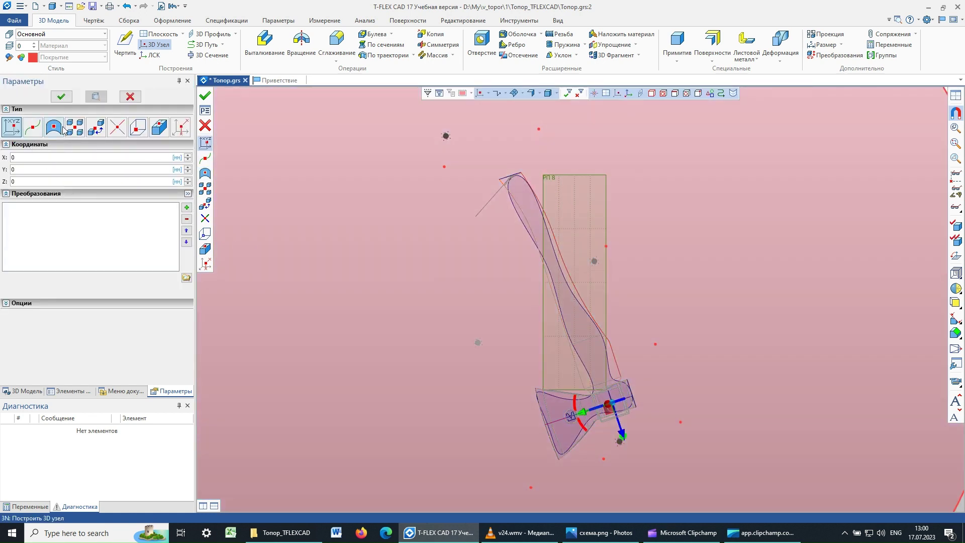
Add surface nodes left of the handle and beside the lower handle
click(58, 127)
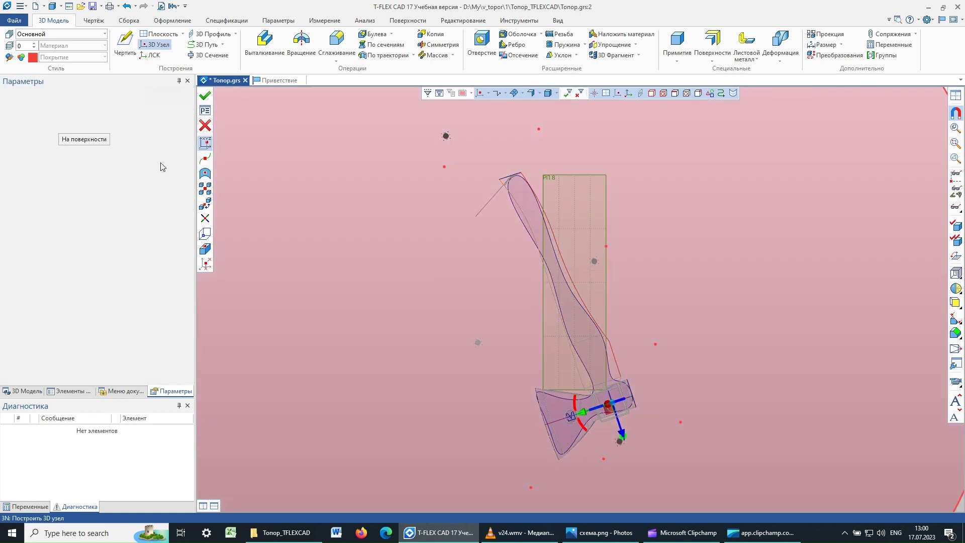
click(780, 237)
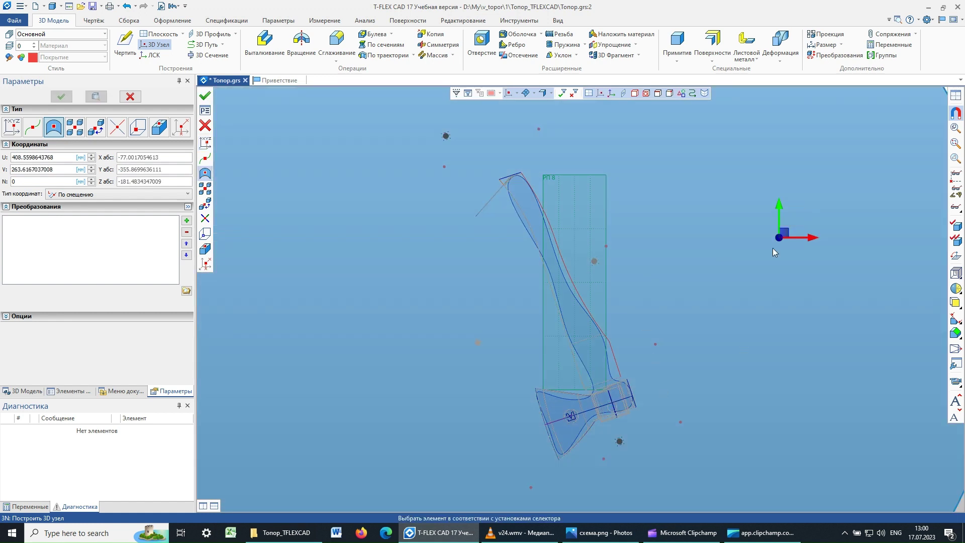
drag(785, 231, 488, 268)
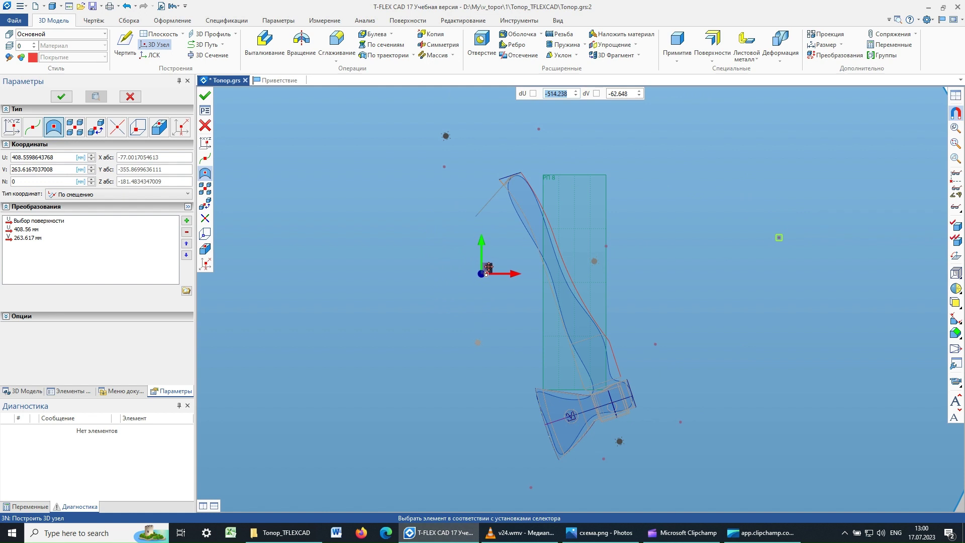
click(61, 96)
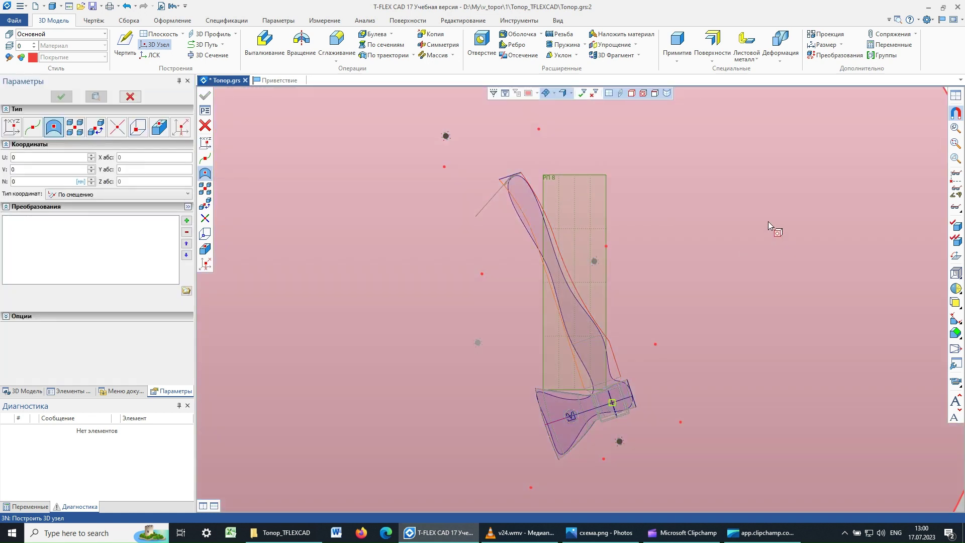
click(768, 221)
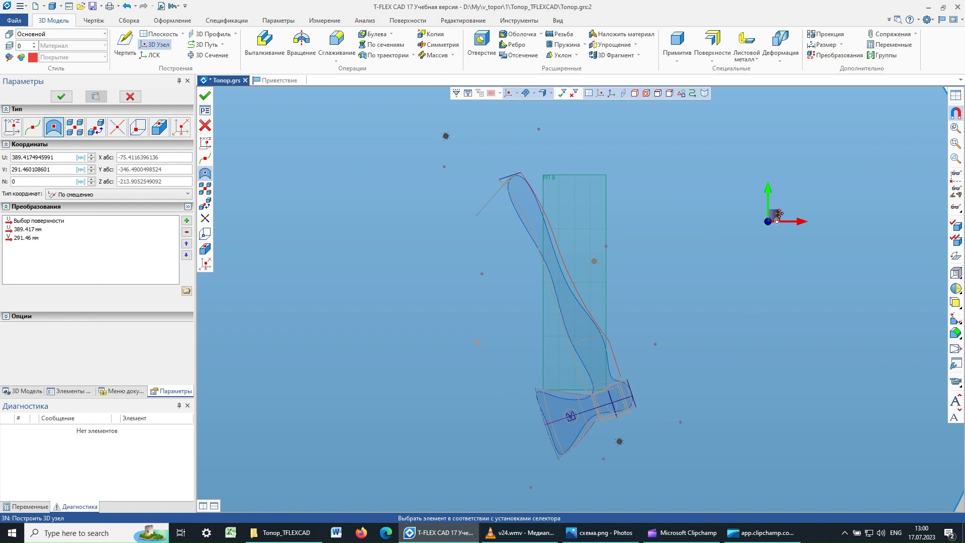
mouse_move(776, 214)
mouse_down()
mouse_move(523, 344)
mouse_move(531, 351)
mouse_up()
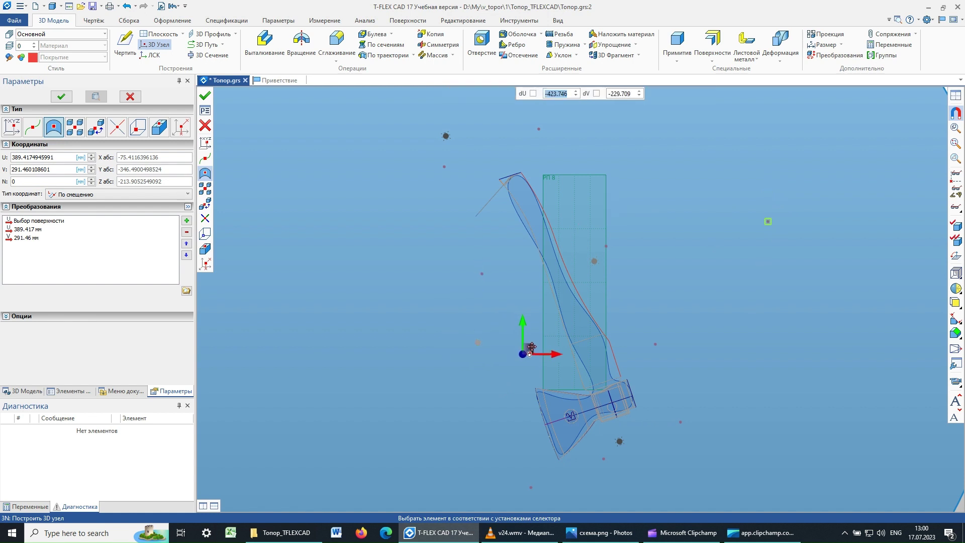
click(61, 96)
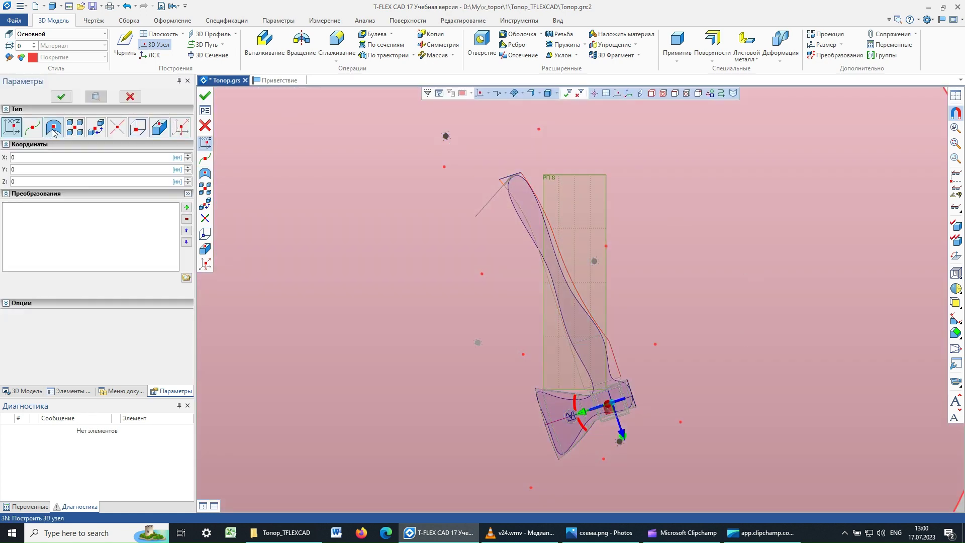
Add the final two nodes left and below-left of the axe head, the last at U -96.1 mm
click(773, 286)
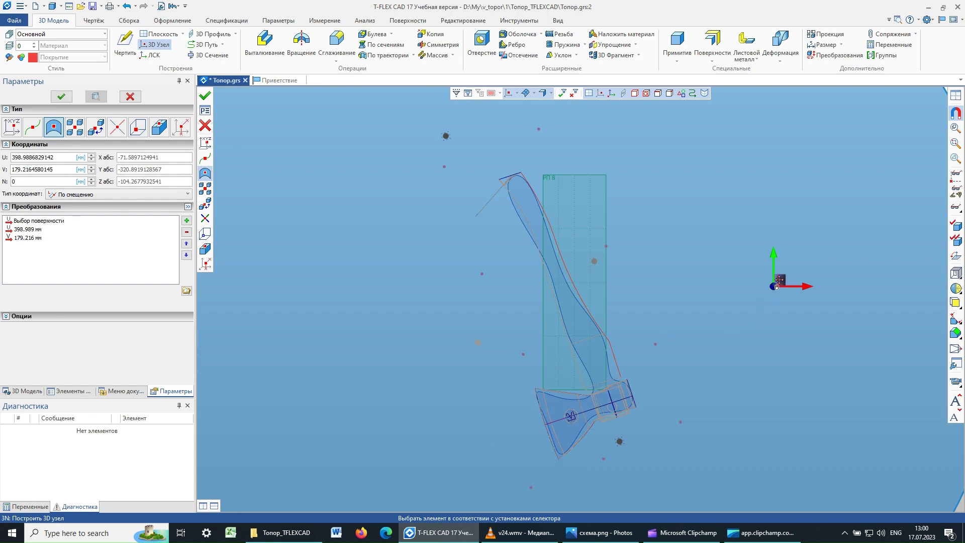
drag(774, 286, 468, 400)
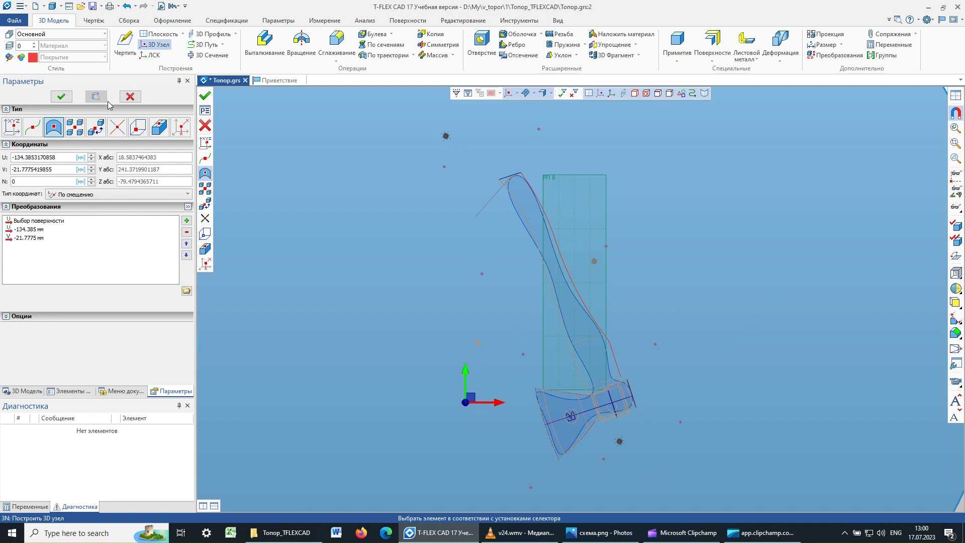
click(60, 97)
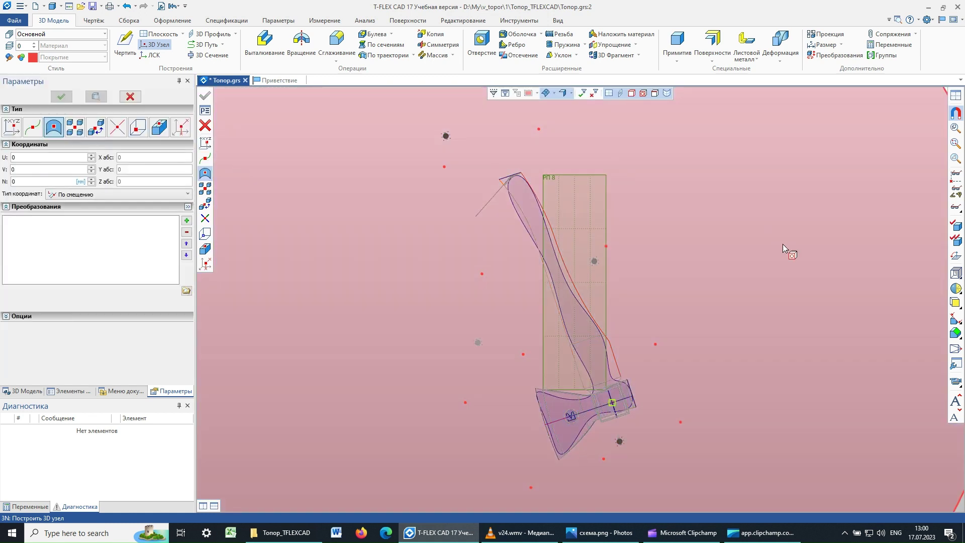
click(803, 250)
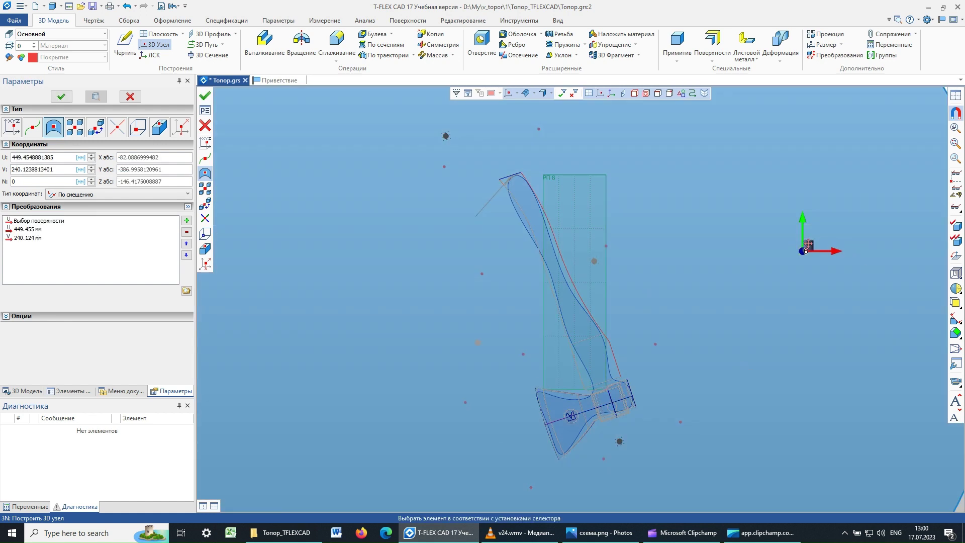
drag(808, 245, 487, 454)
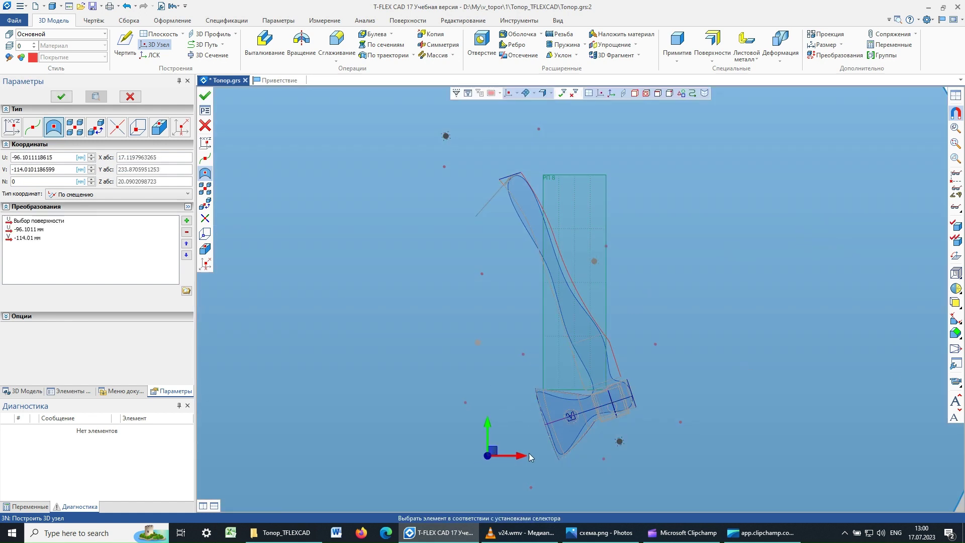
click(64, 99)
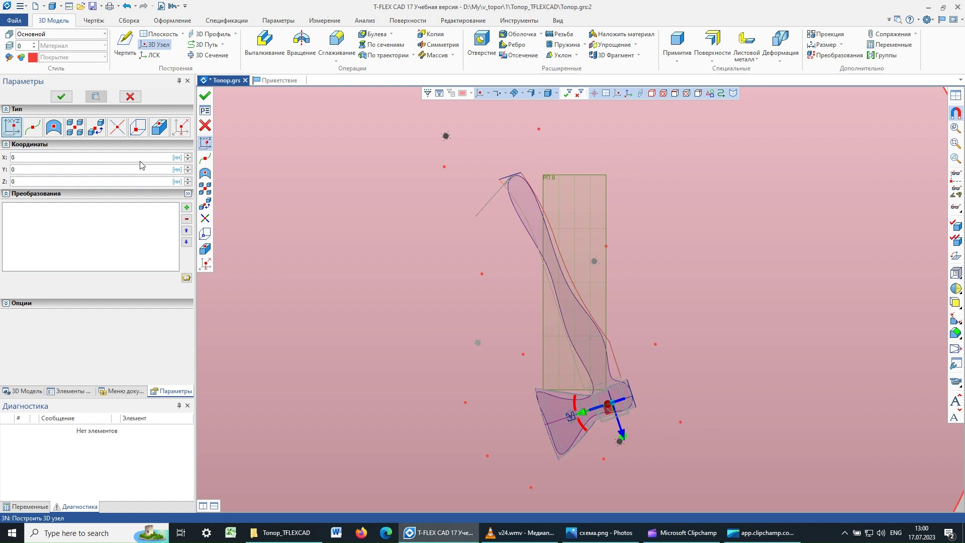
Start a periodic 3D path spline through 3D points
click(129, 97)
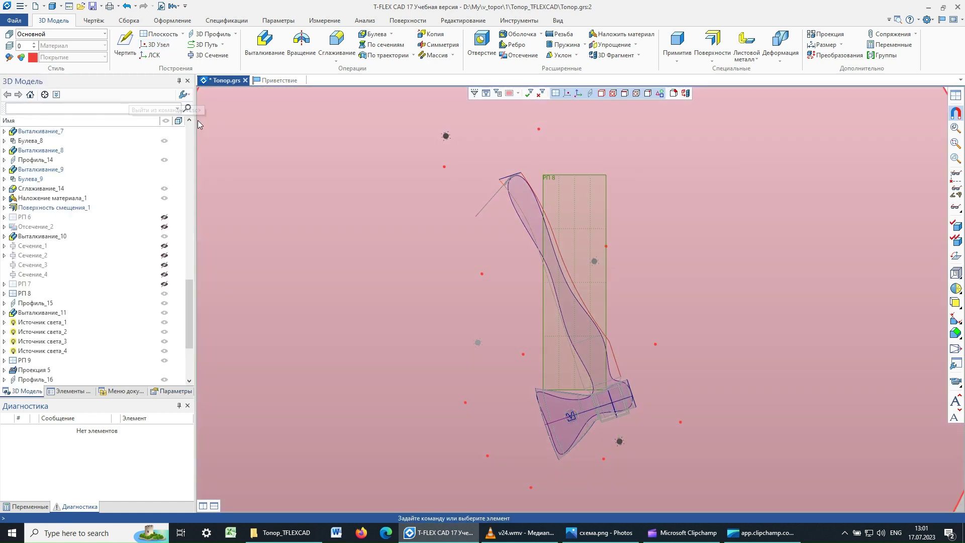
click(203, 47)
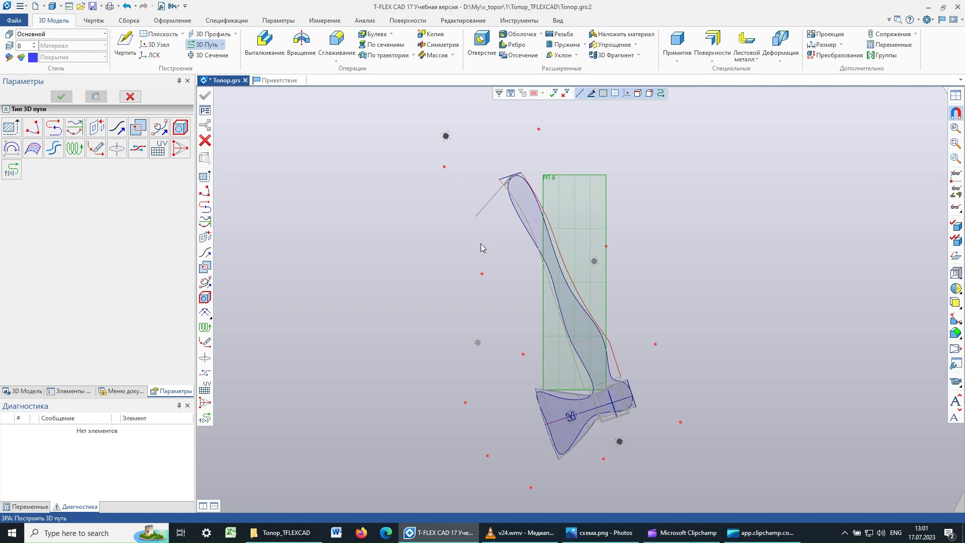
click(33, 129)
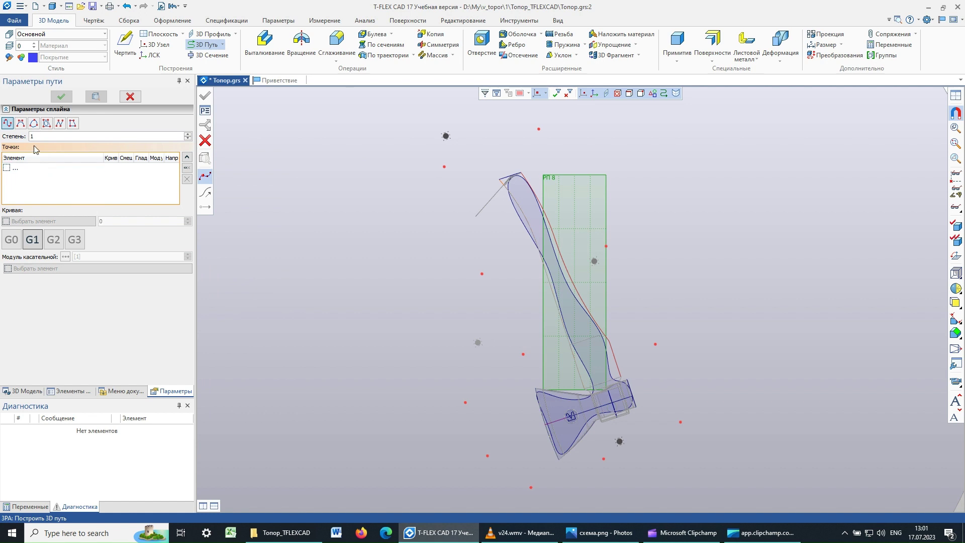
click(35, 125)
Pick the eleven ground nodes in order around the axe and finish the closed spline
click(465, 401)
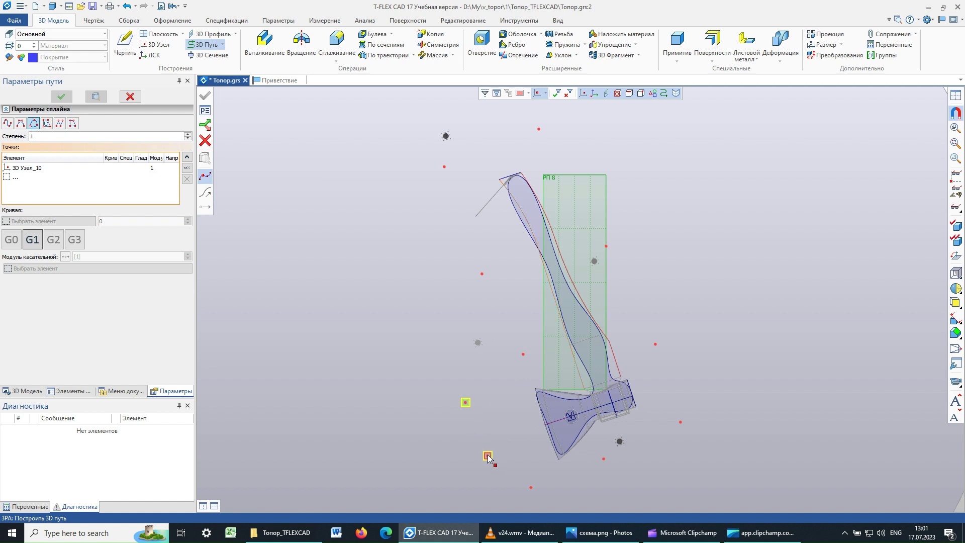
click(488, 455)
click(531, 488)
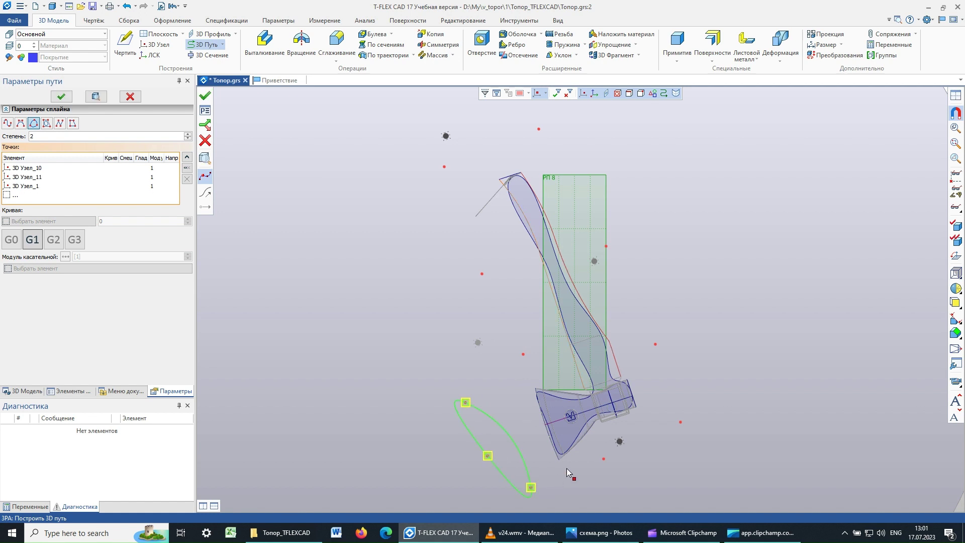
click(603, 458)
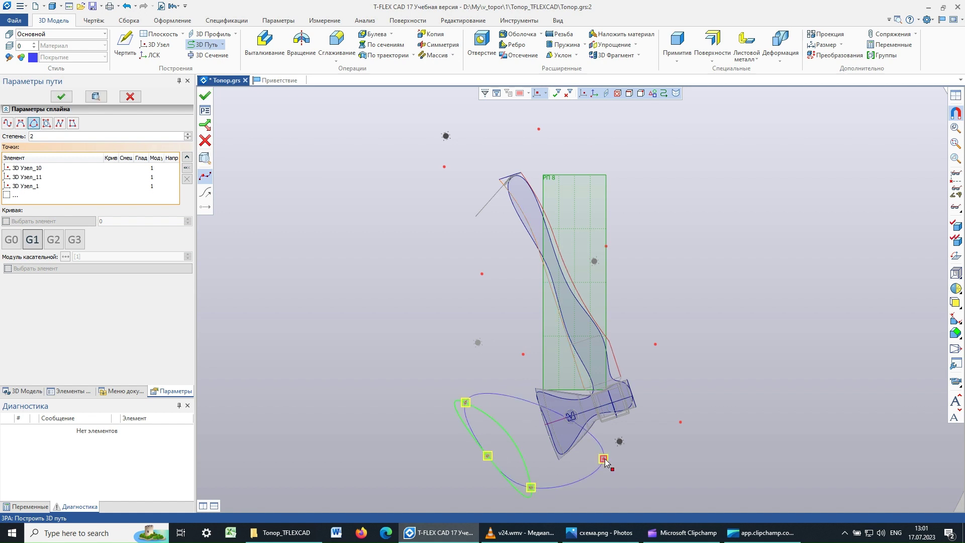
click(680, 422)
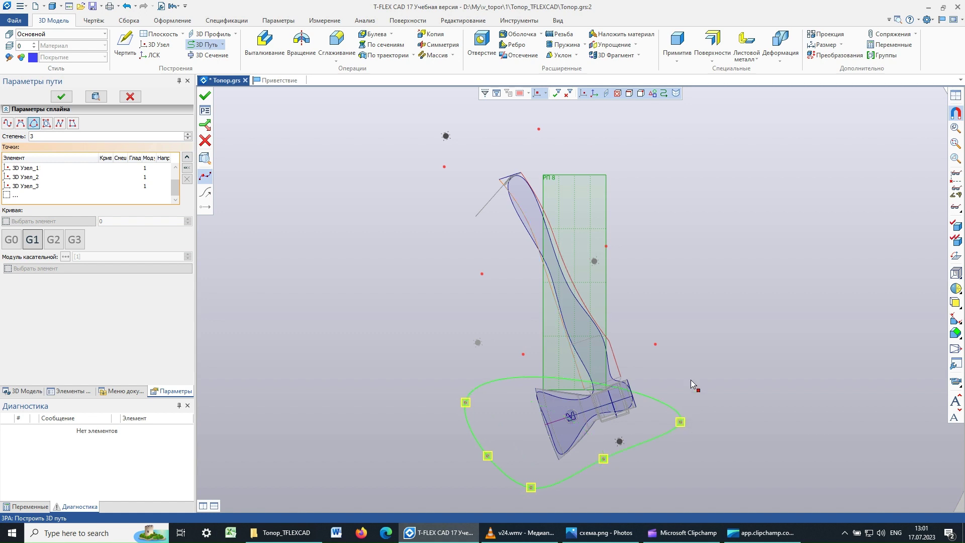
click(656, 346)
click(605, 246)
click(539, 130)
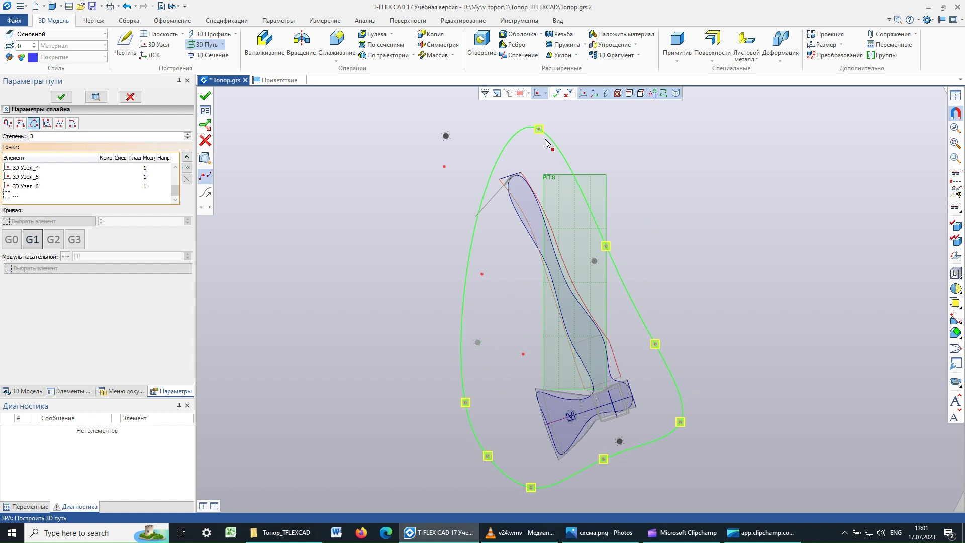
click(445, 168)
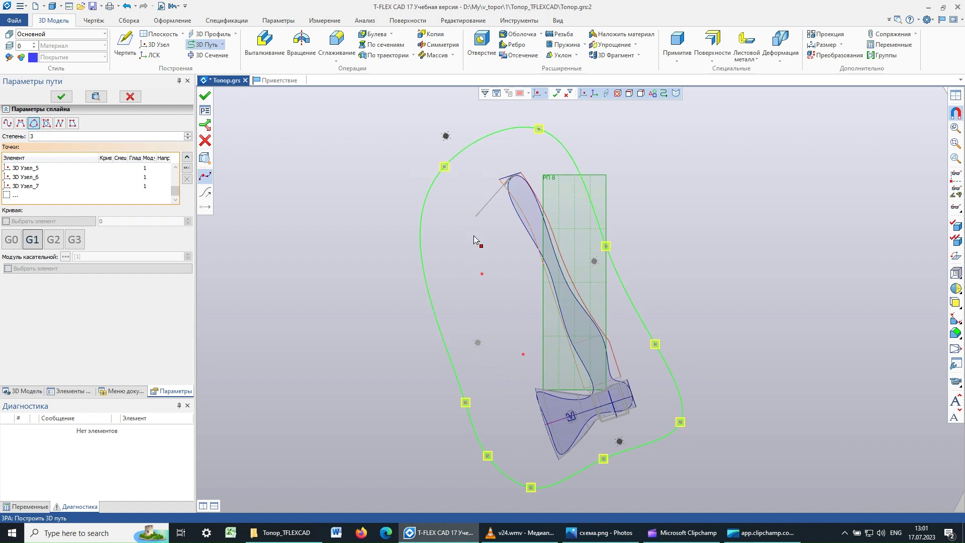
click(483, 274)
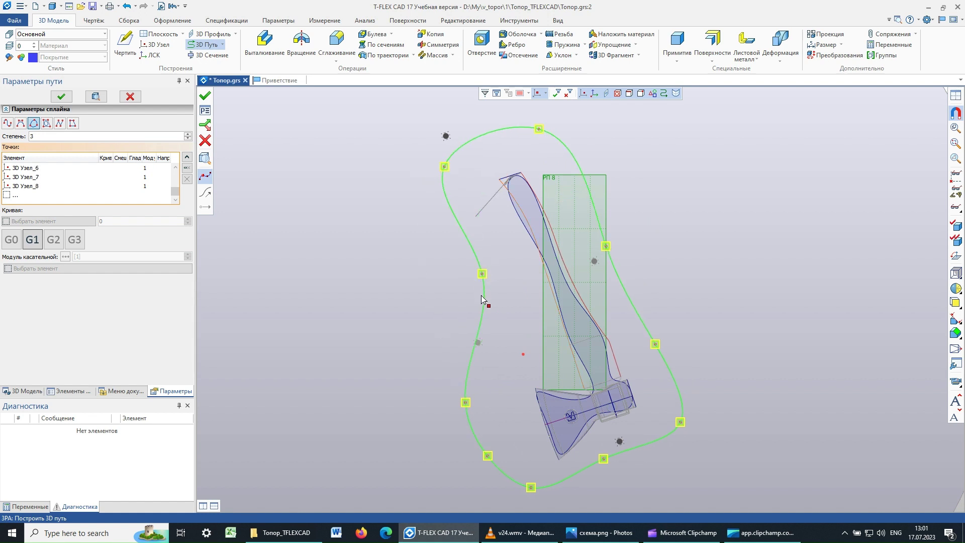
click(523, 355)
click(61, 97)
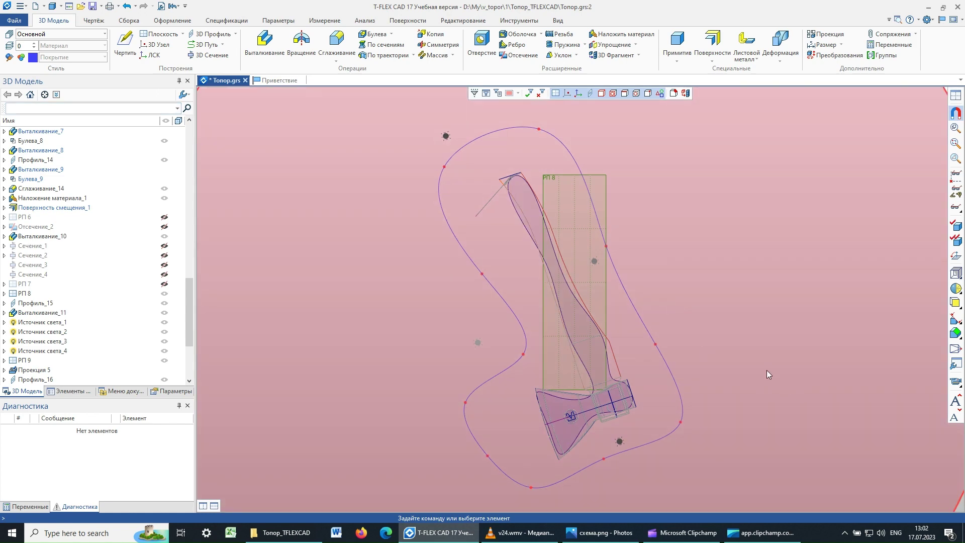
Check the схема.png diagram, then select 3D Узел_1 through 3D Узел_11 in the tree
mouse_move(767, 370)
right_down()
mouse_move(629, 284)
mouse_move(618, 205)
mouse_move(596, 212)
mouse_move(613, 262)
mouse_move(638, 224)
mouse_move(617, 237)
mouse_move(686, 177)
mouse_move(724, 187)
mouse_move(741, 207)
right_up()
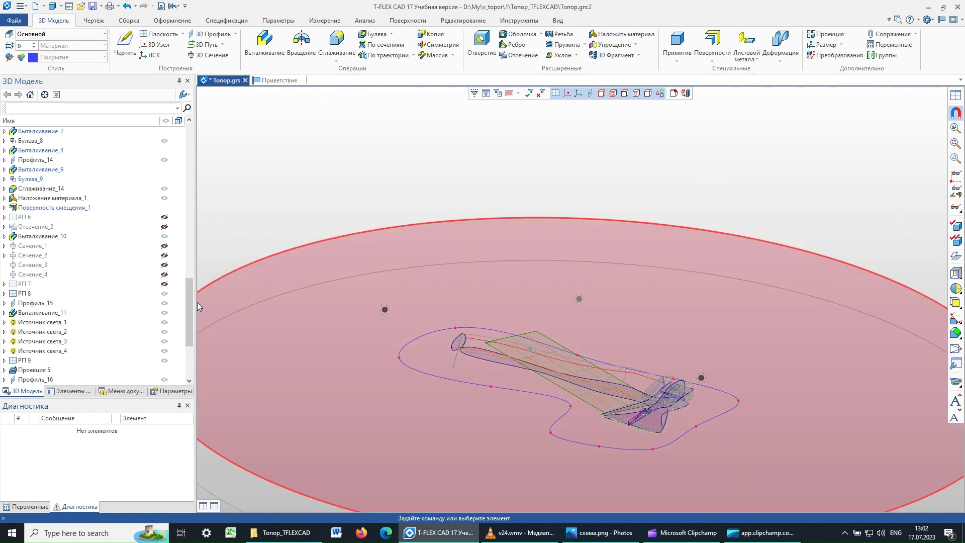
drag(190, 300, 191, 326)
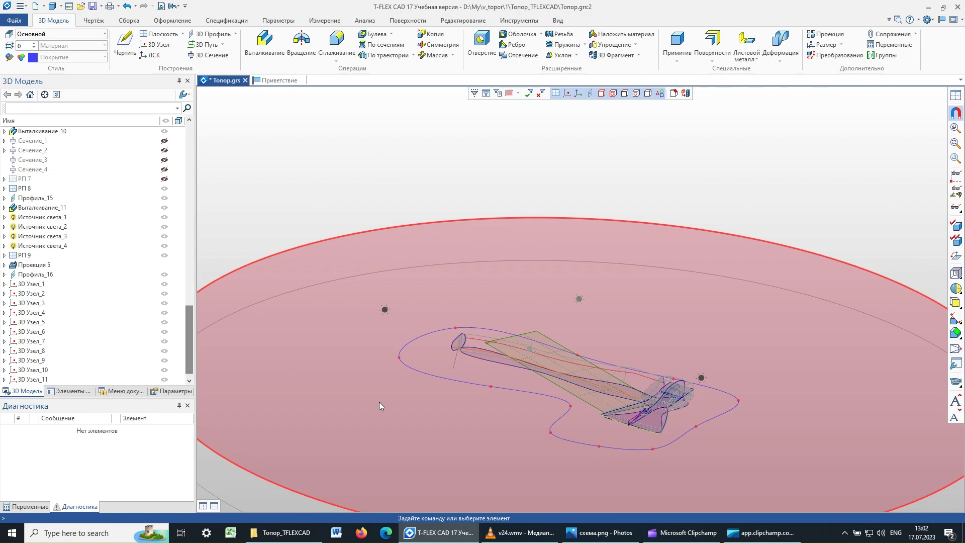
click(602, 534)
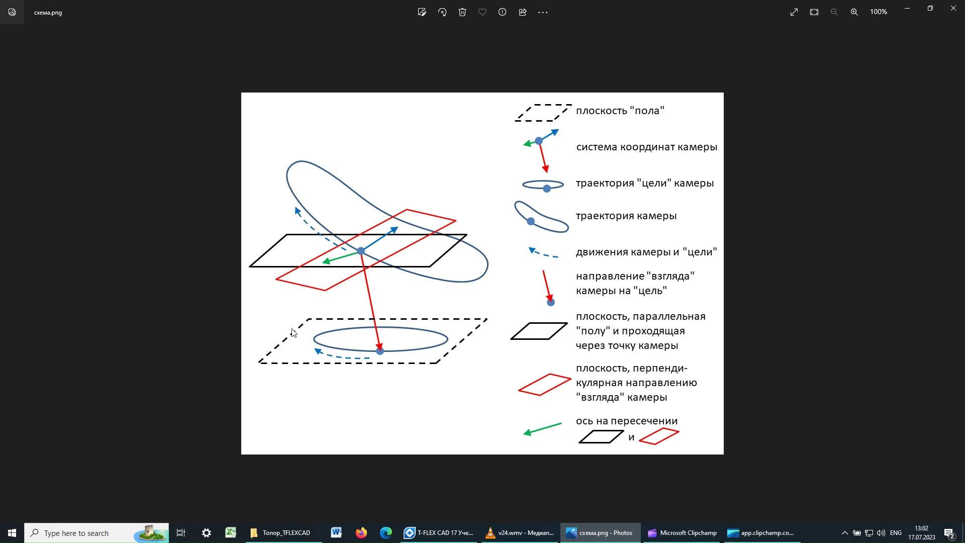
click(906, 9)
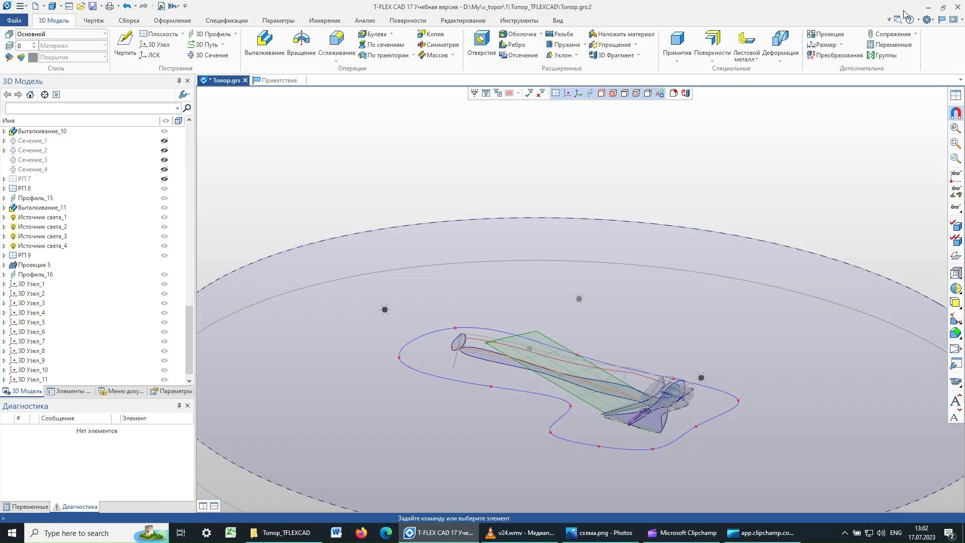
click(40, 284)
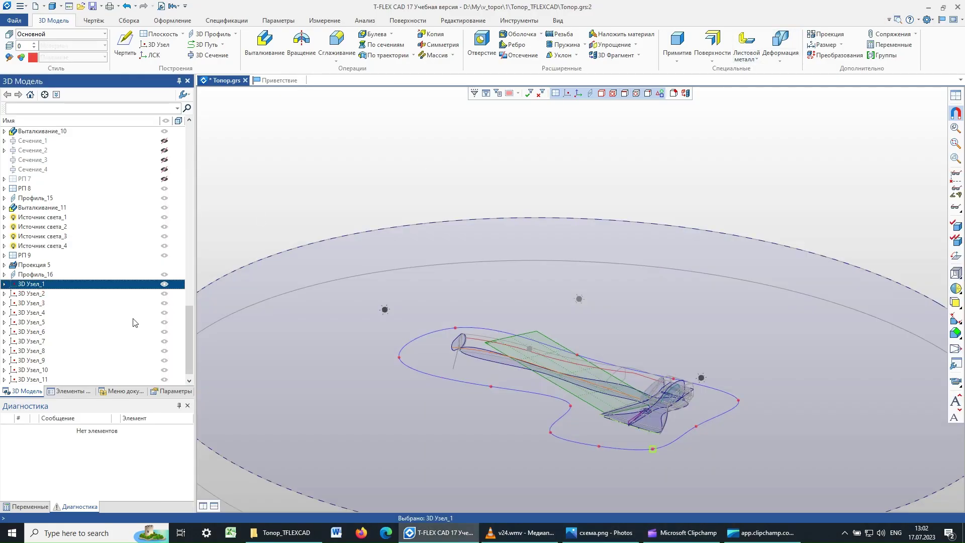
drag(192, 330, 191, 336)
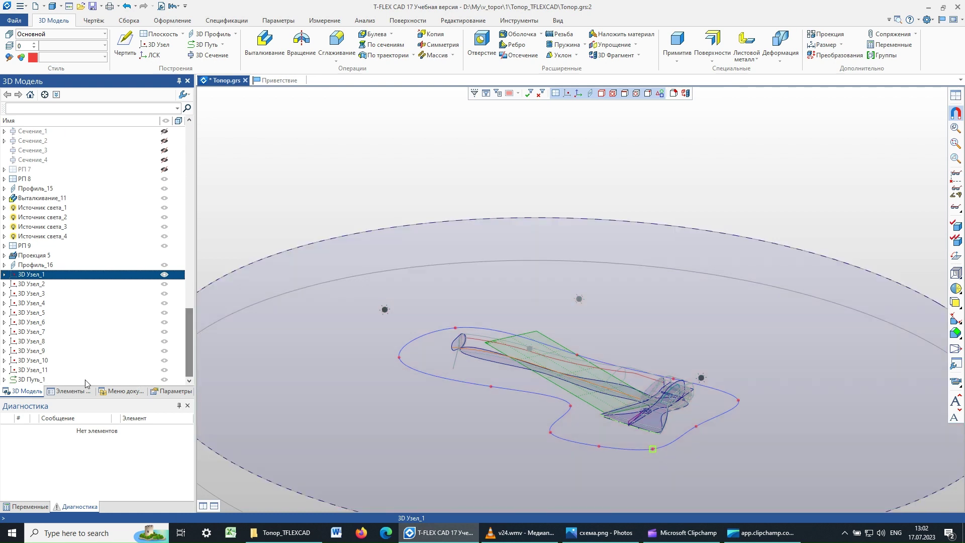
shift+click(35, 371)
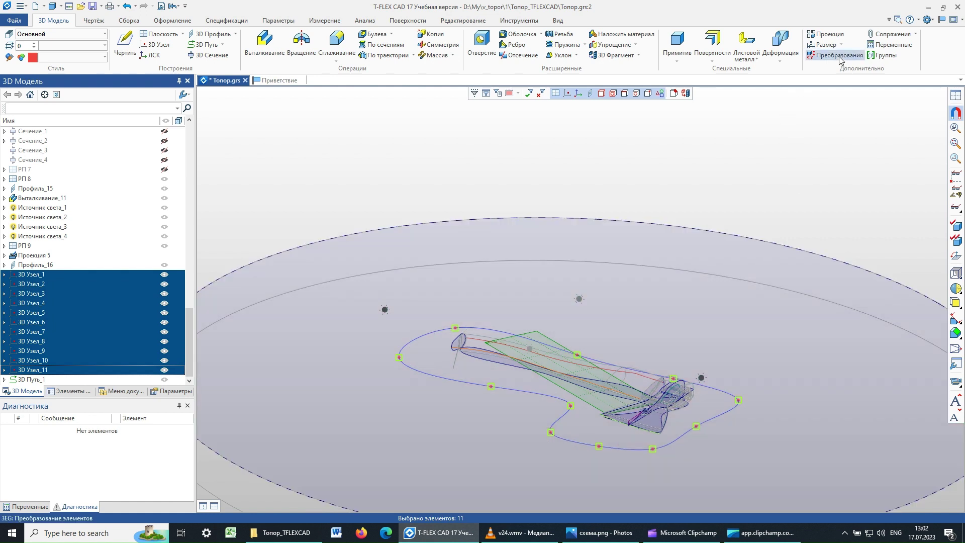
Move all selected path nodes up 114 mm along Z
click(836, 56)
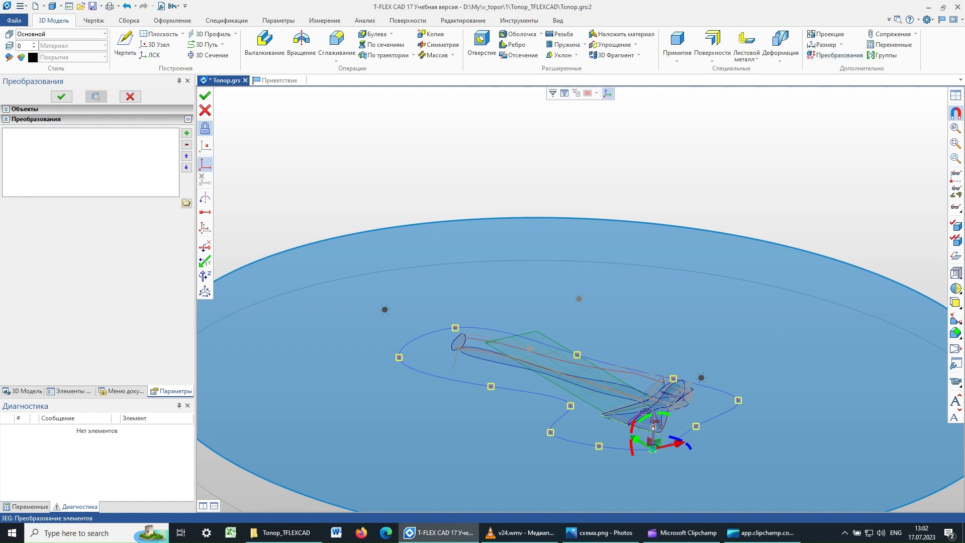
drag(656, 422, 657, 356)
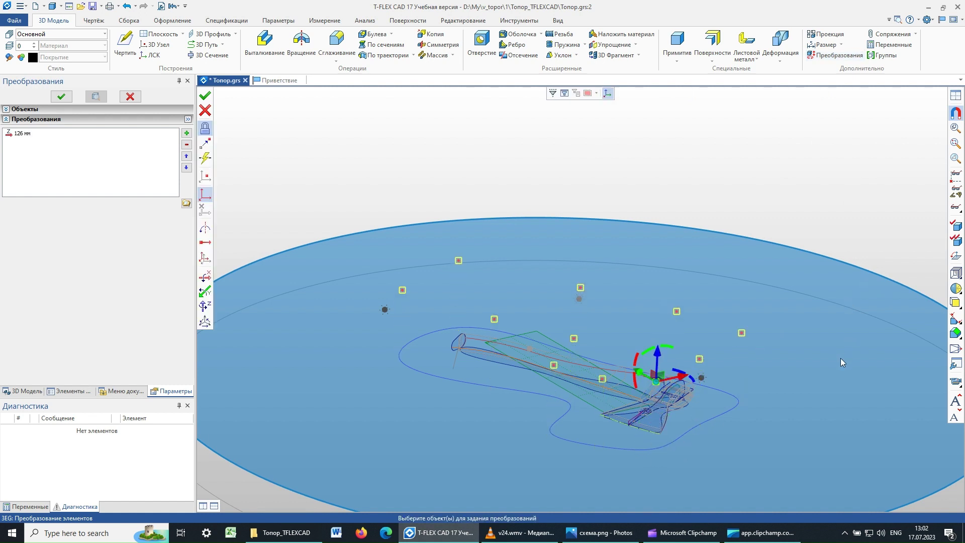
right_drag(818, 341, 842, 288)
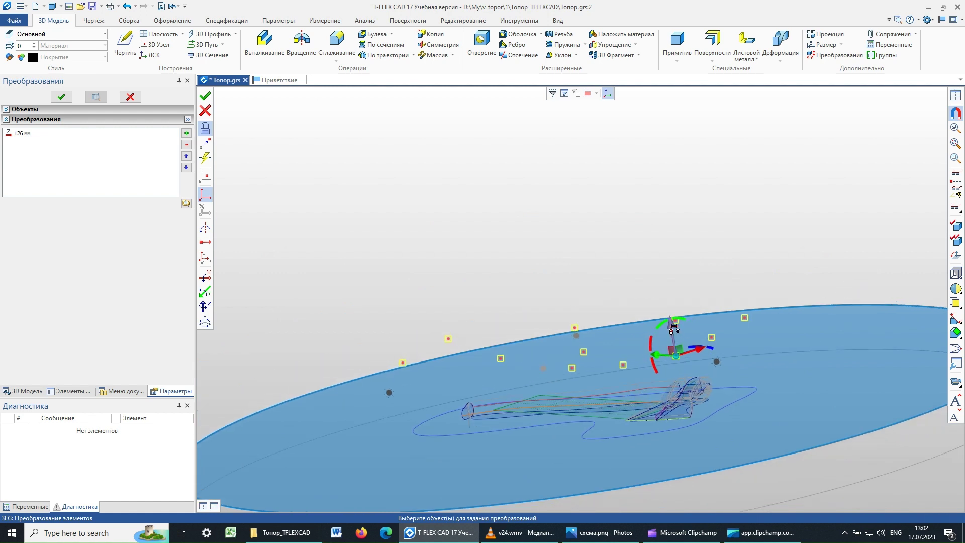
drag(672, 329, 672, 336)
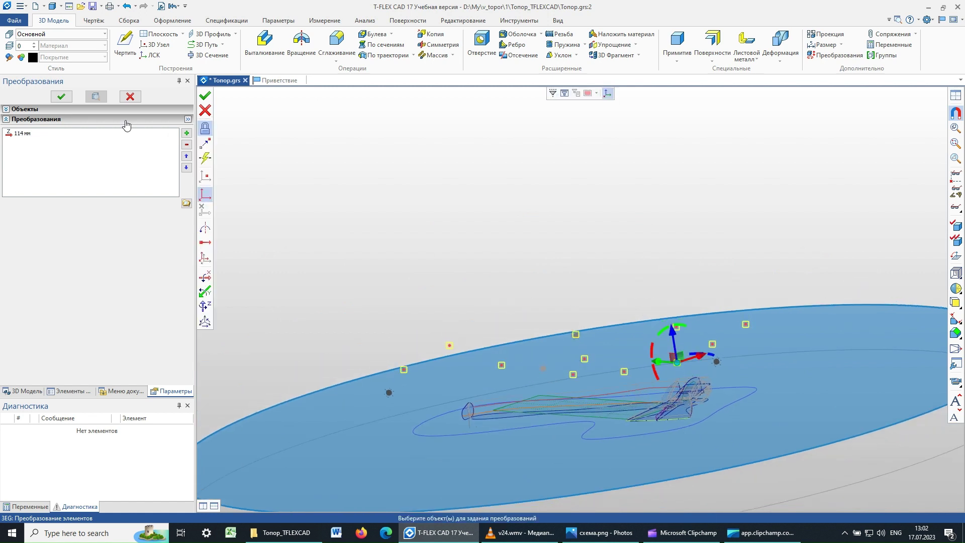
click(61, 96)
Raise 3D Узел_4 and 3D Узел_5 higher with the transformation gizmo
right_drag(673, 247, 721, 316)
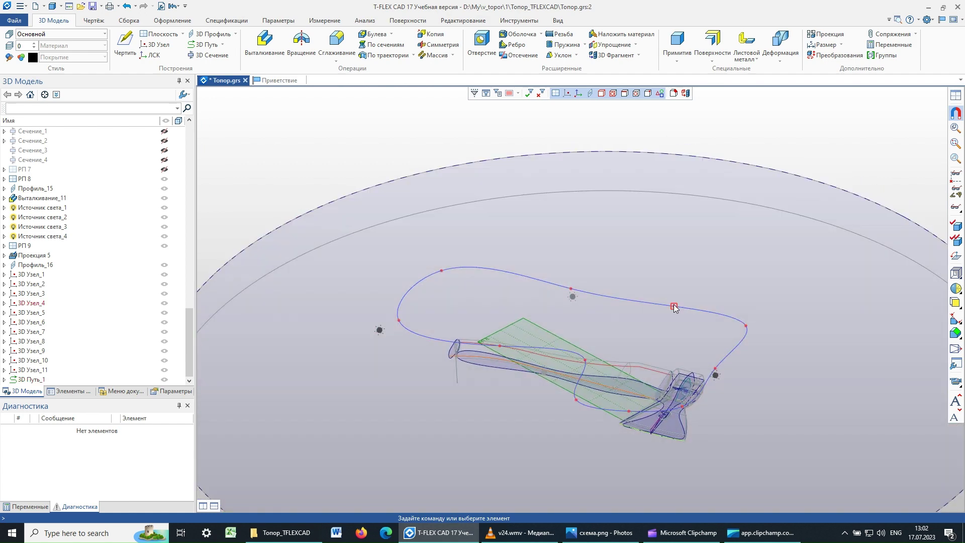
click(674, 306)
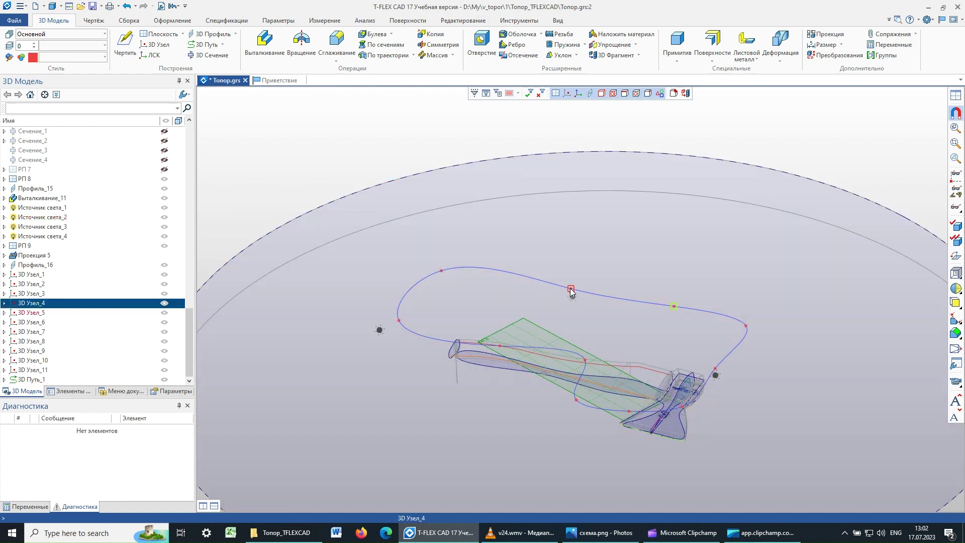
ctrl+click(571, 289)
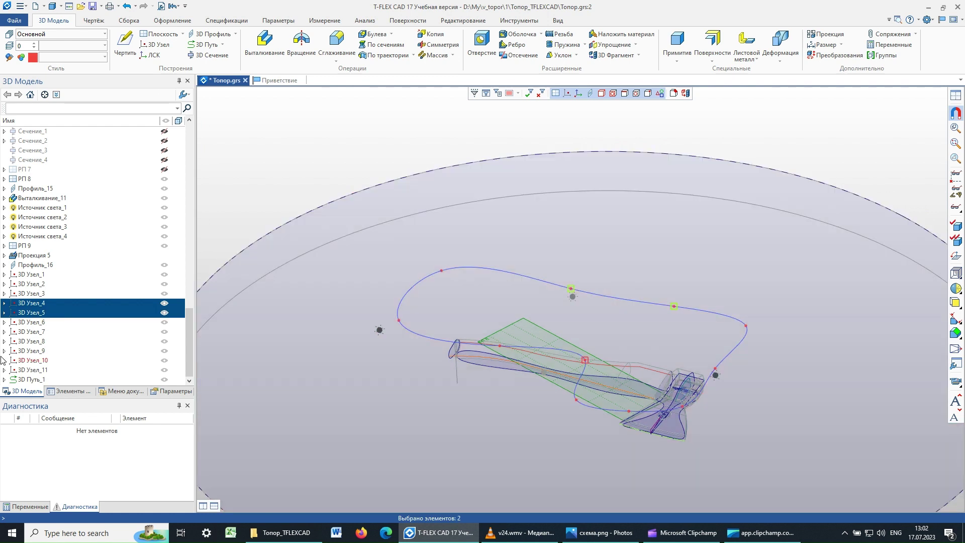
click(835, 55)
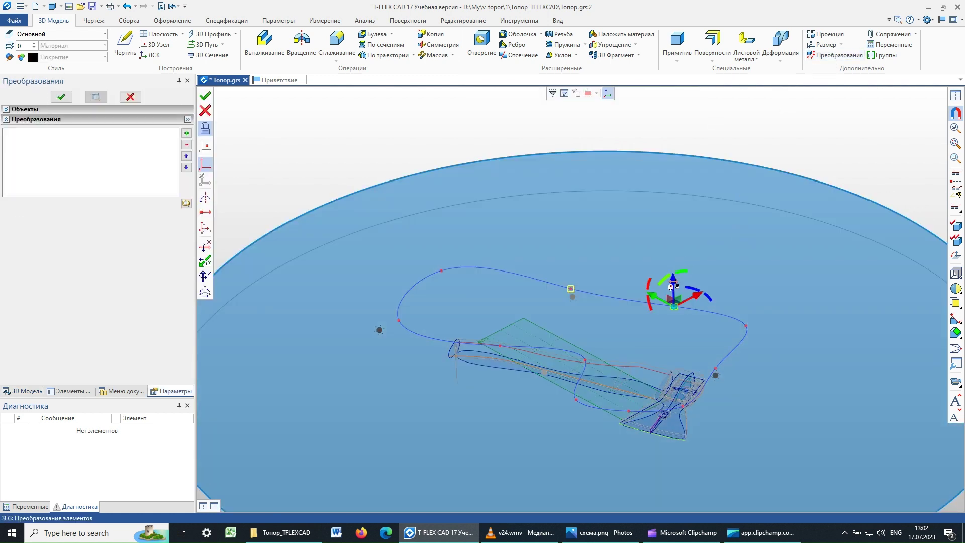
drag(671, 276, 672, 256)
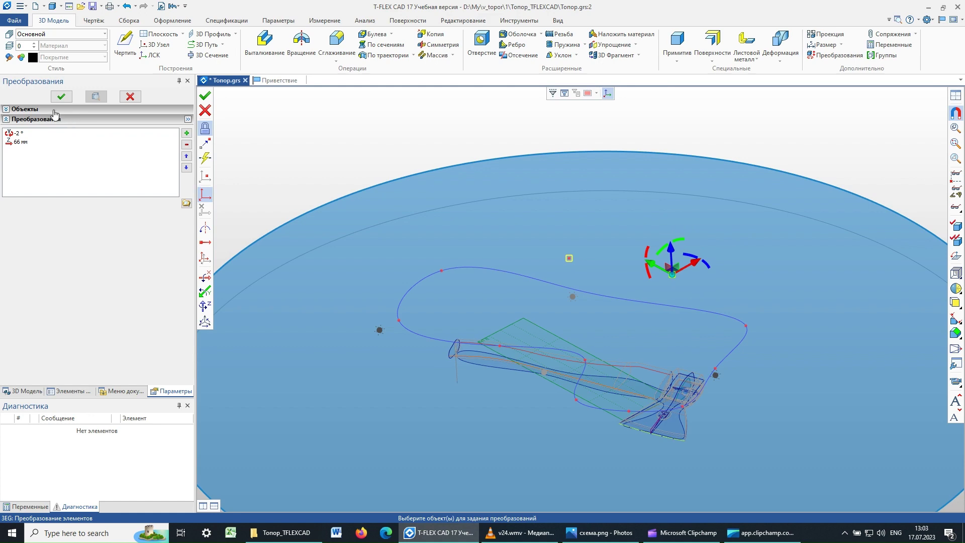
click(61, 96)
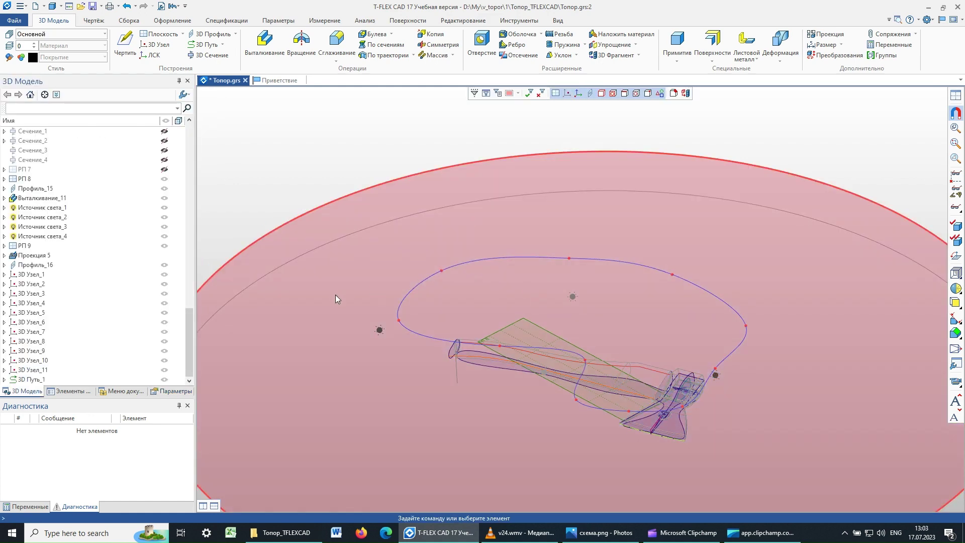
Lower 3D Узел_8 by 45 mm and inspect the reshaped path
mouse_move(334, 294)
middle_down()
mouse_move(387, 273)
mouse_move(433, 300)
middle_up()
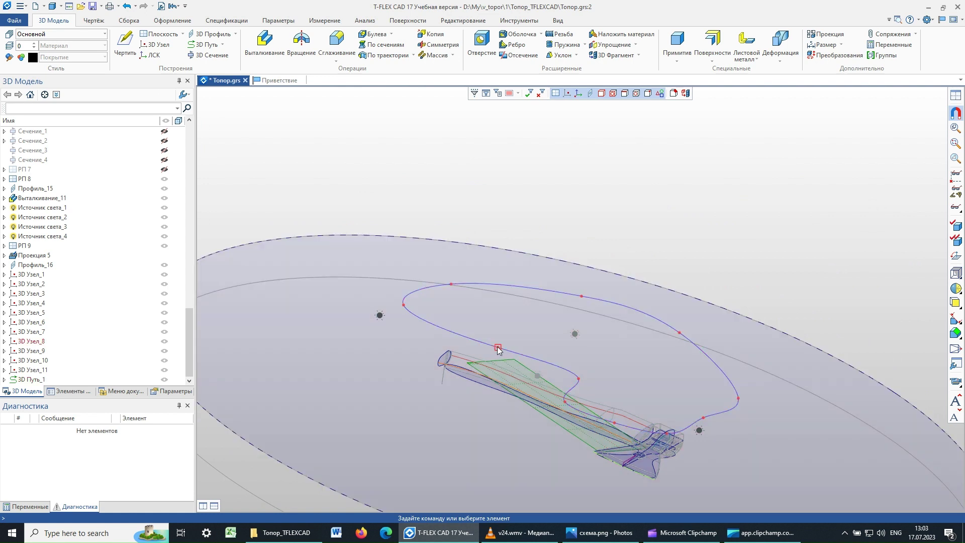
click(498, 347)
click(823, 55)
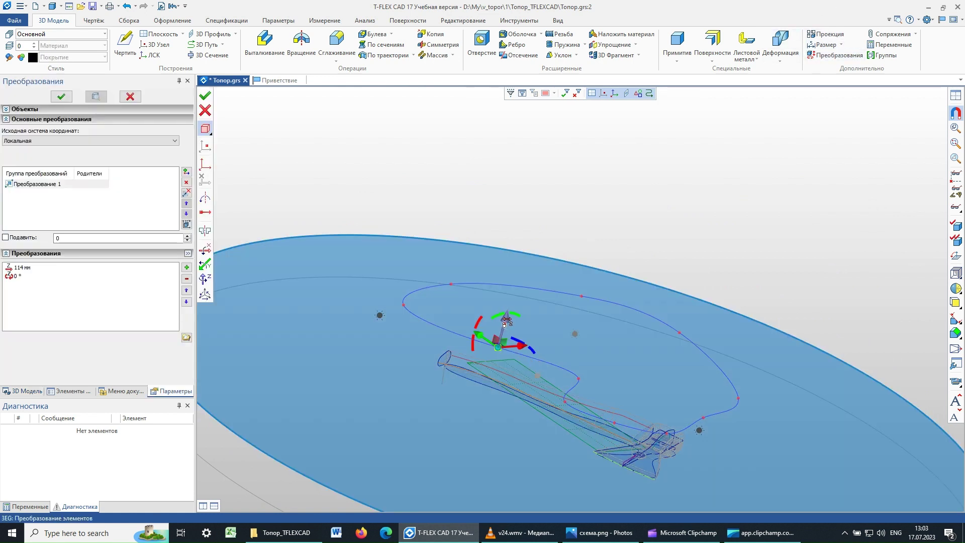
drag(507, 320, 501, 344)
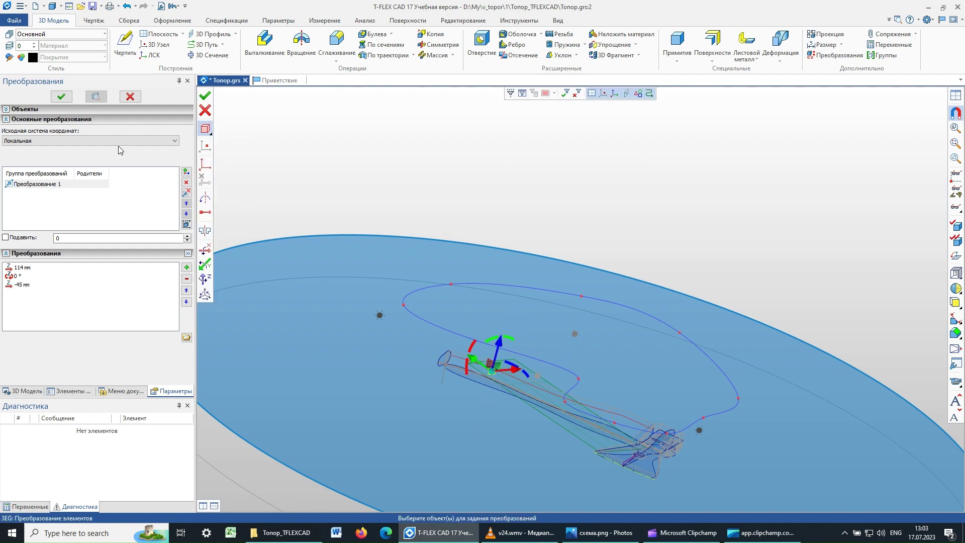
click(61, 96)
mouse_move(666, 186)
right_down()
mouse_move(670, 256)
mouse_move(620, 210)
mouse_move(672, 142)
mouse_move(721, 157)
mouse_move(642, 189)
mouse_move(573, 143)
mouse_move(597, 186)
right_up()
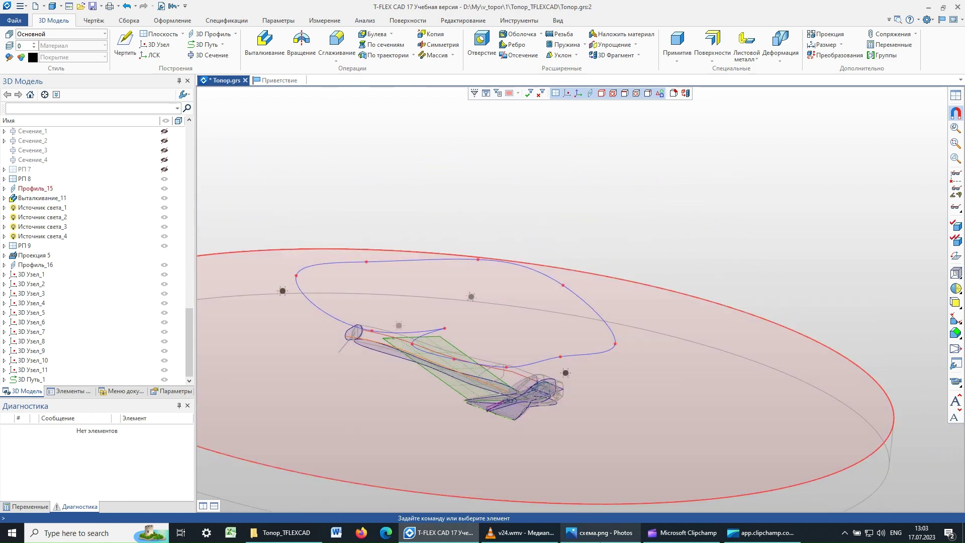
click(598, 535)
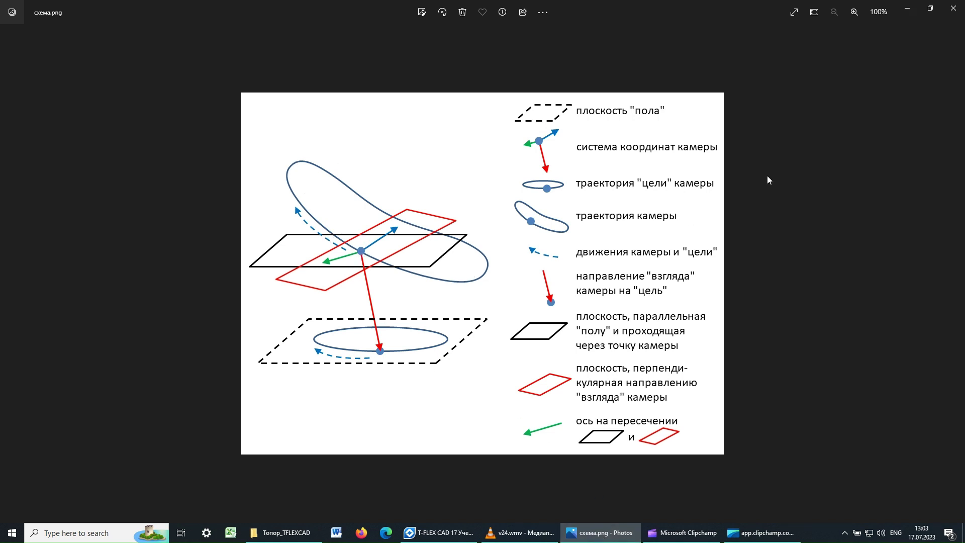
Minimize the схема.png diagram to see the tilted path loop in T-FLEX CAD again
click(910, 9)
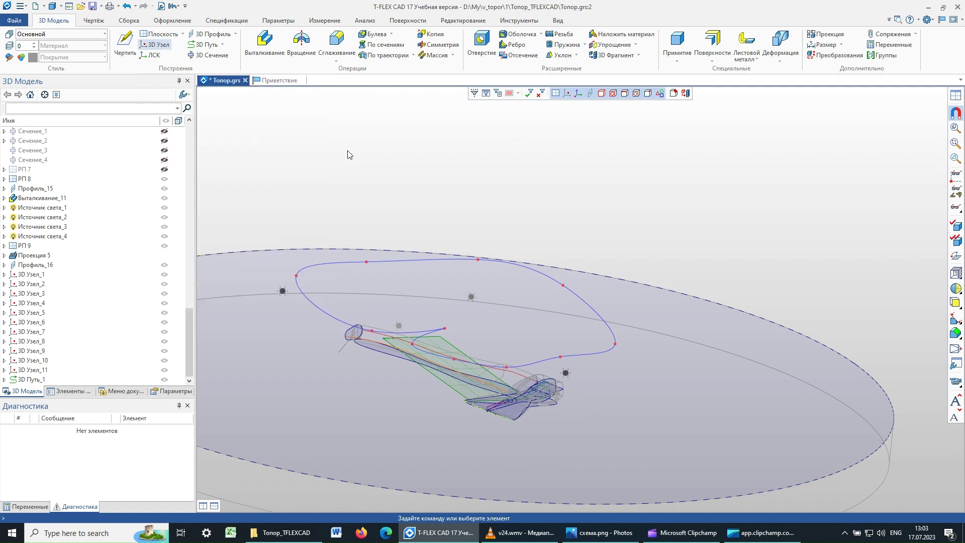
Create a 3D node on the spline path with parametric coordinates, at U 0.328029
click(156, 44)
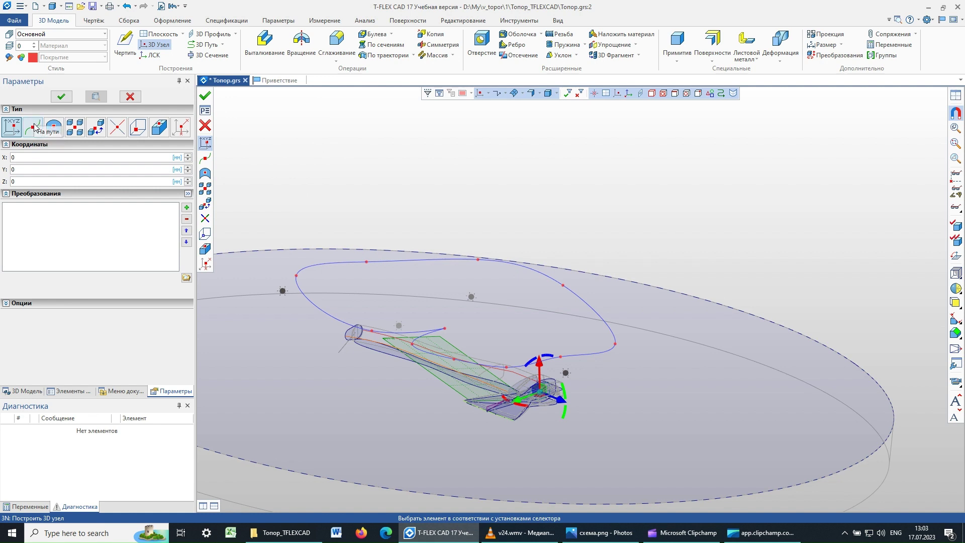
click(34, 129)
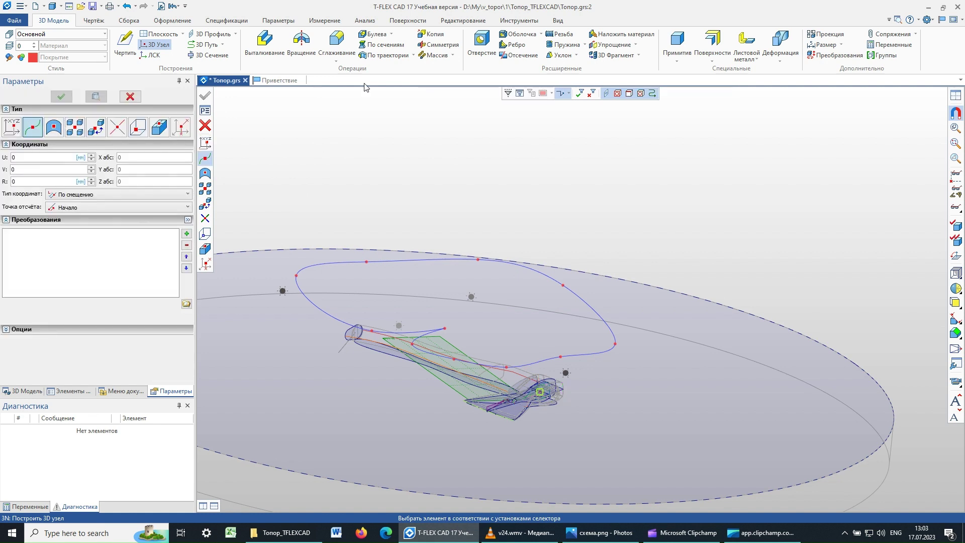
click(588, 308)
mouse_move(711, 260)
right_down()
mouse_move(670, 226)
mouse_move(696, 196)
mouse_move(697, 224)
right_up()
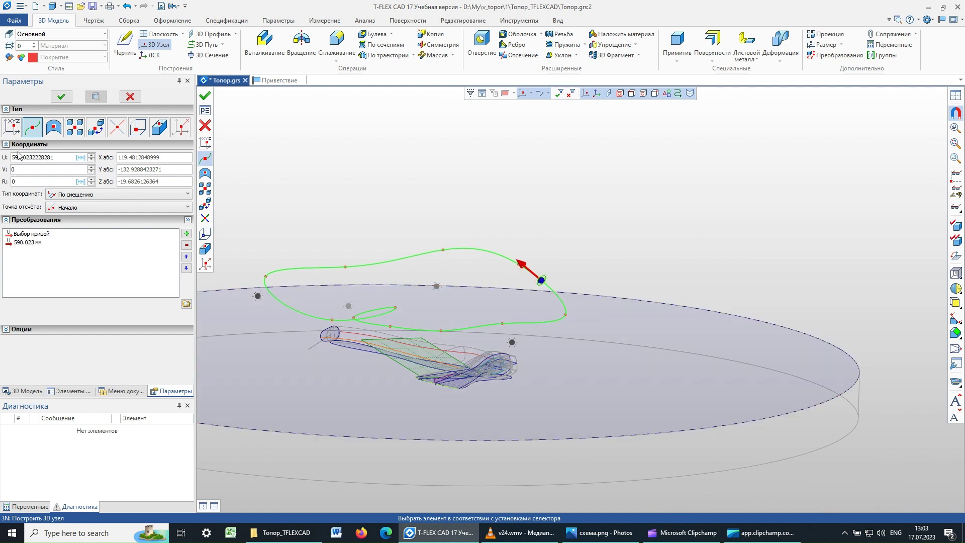
click(95, 198)
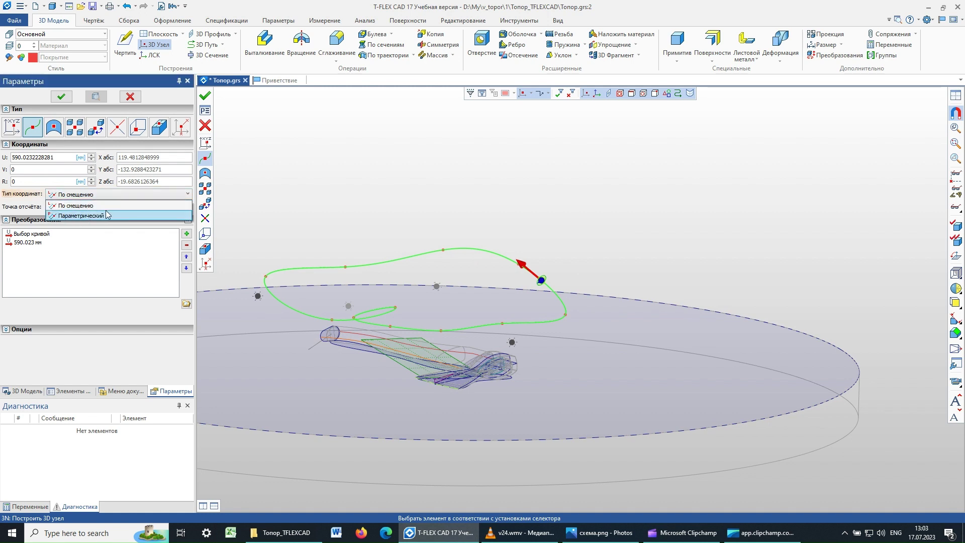
click(98, 216)
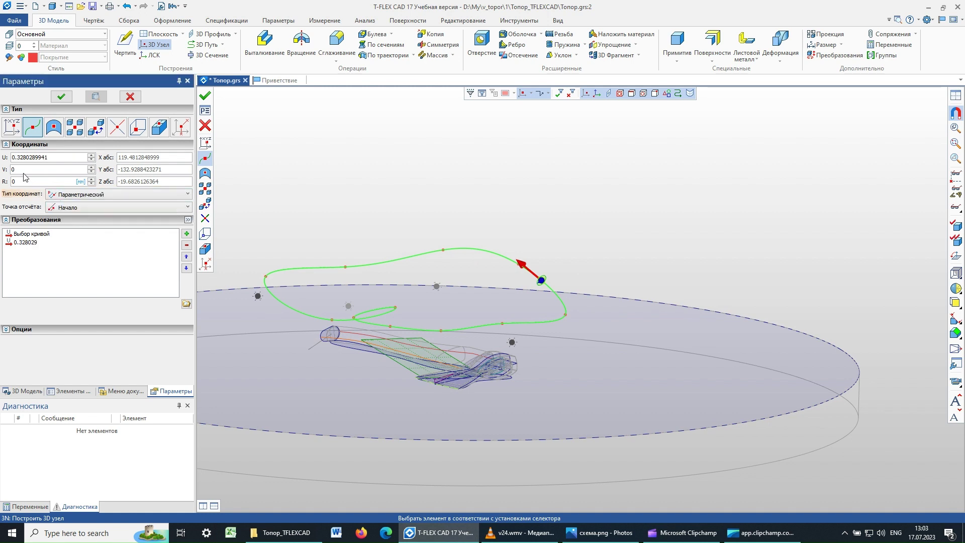
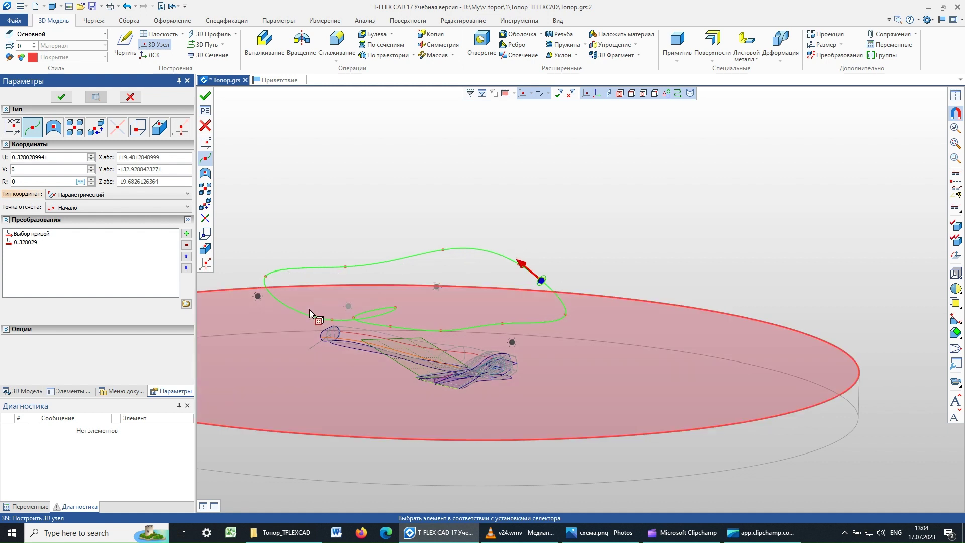
Place a 3D node at U = 0, the start of the axe's closed path curve
mouse_move(587, 213)
middle_down()
mouse_move(623, 220)
mouse_move(637, 251)
middle_up()
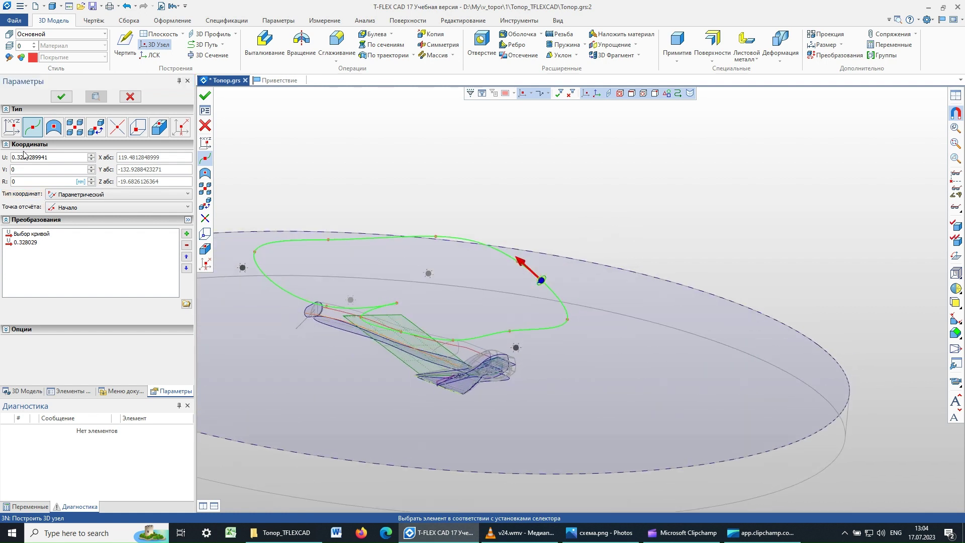
double_click(57, 156)
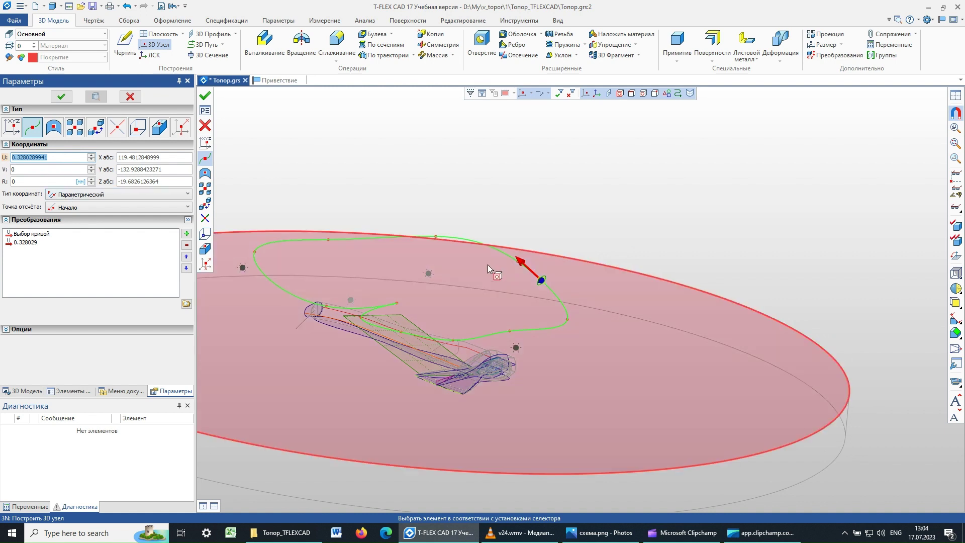
text(0)
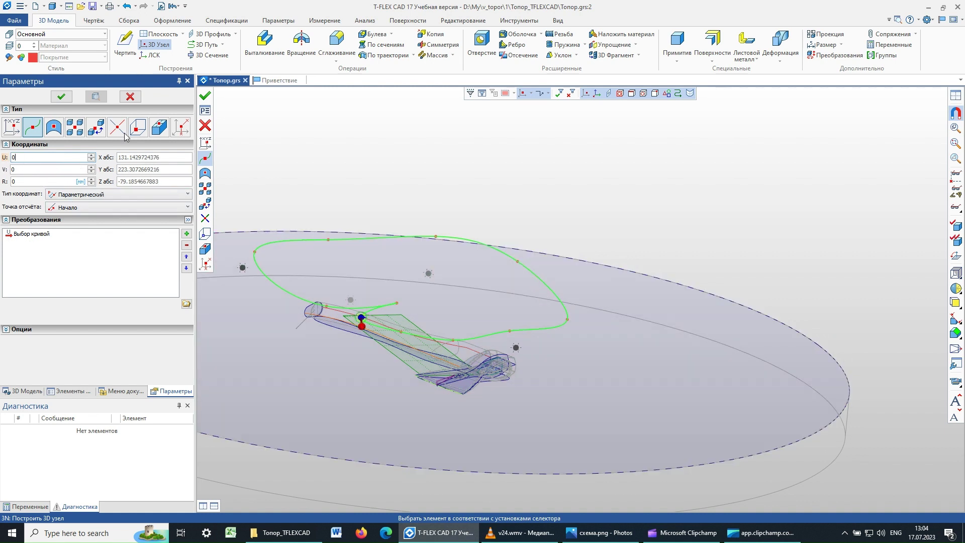
click(59, 97)
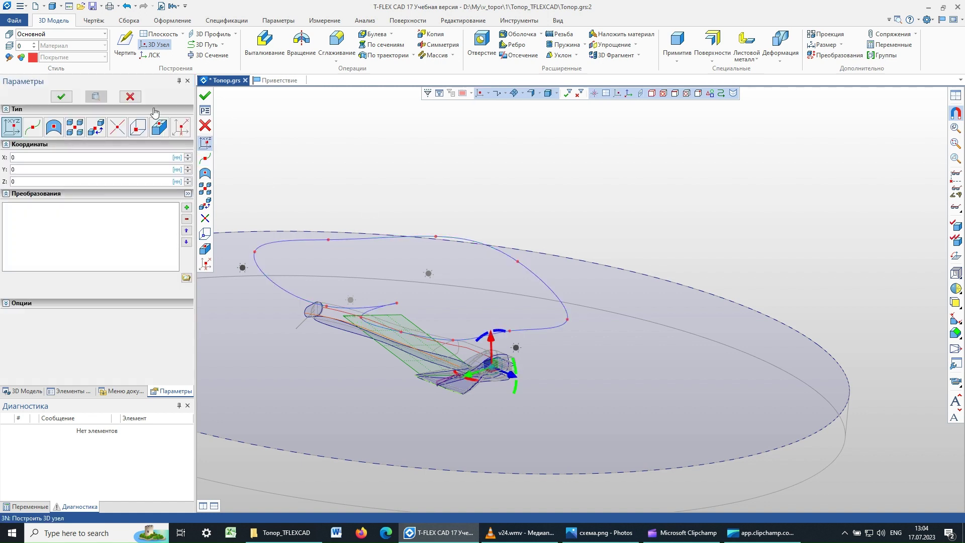
click(130, 96)
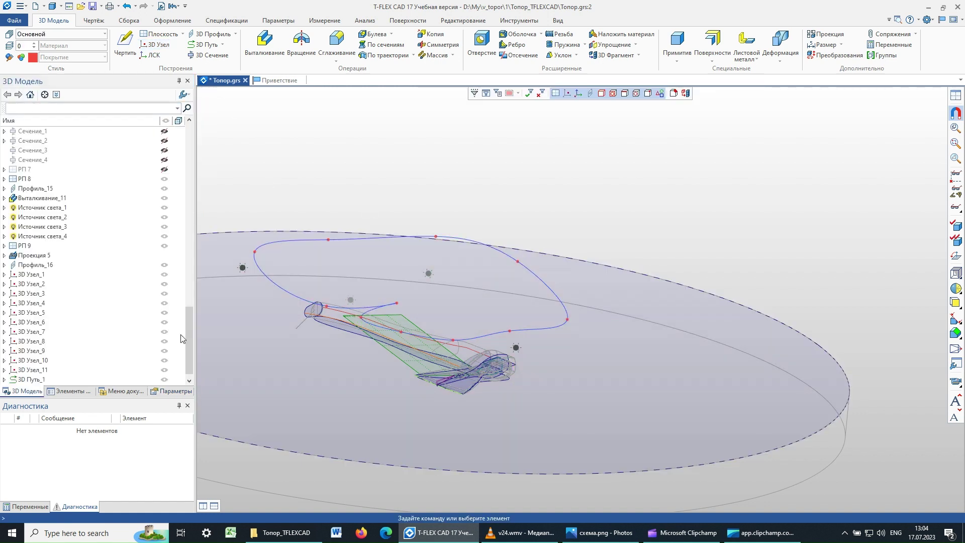
Select 3D Узел_12 in the model tree and orbit to view the path from above
scroll(186, 327, down, 1)
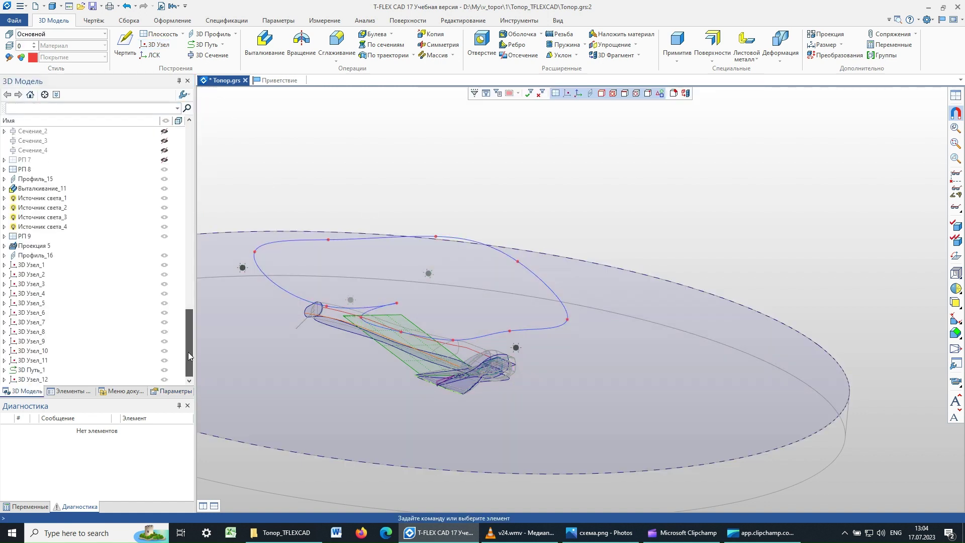
click(30, 381)
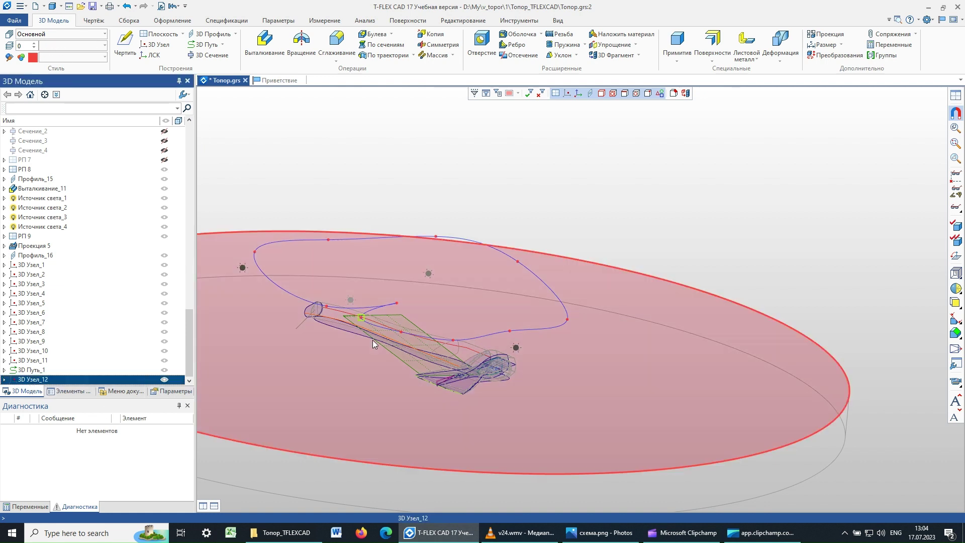
mouse_move(539, 168)
middle_down()
mouse_move(476, 221)
mouse_move(512, 363)
mouse_move(434, 372)
middle_up()
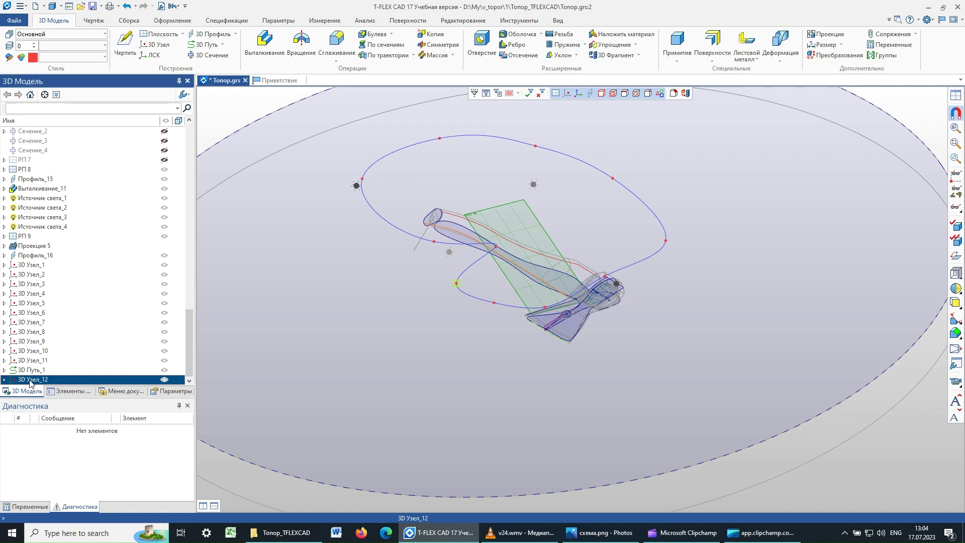
Drive 3D Узел_12's U position with a new variable displace equal to 0
right_click(30, 381)
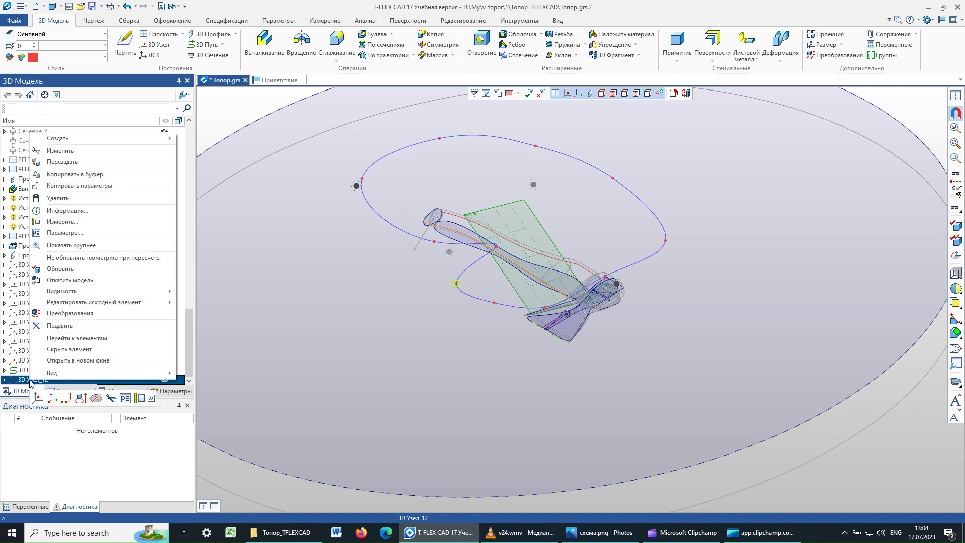
click(69, 152)
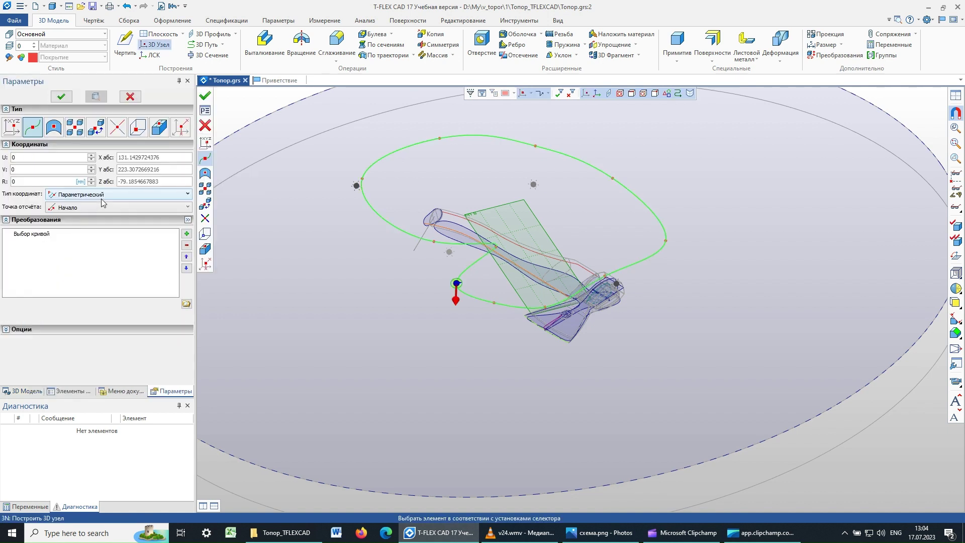
double_click(21, 159)
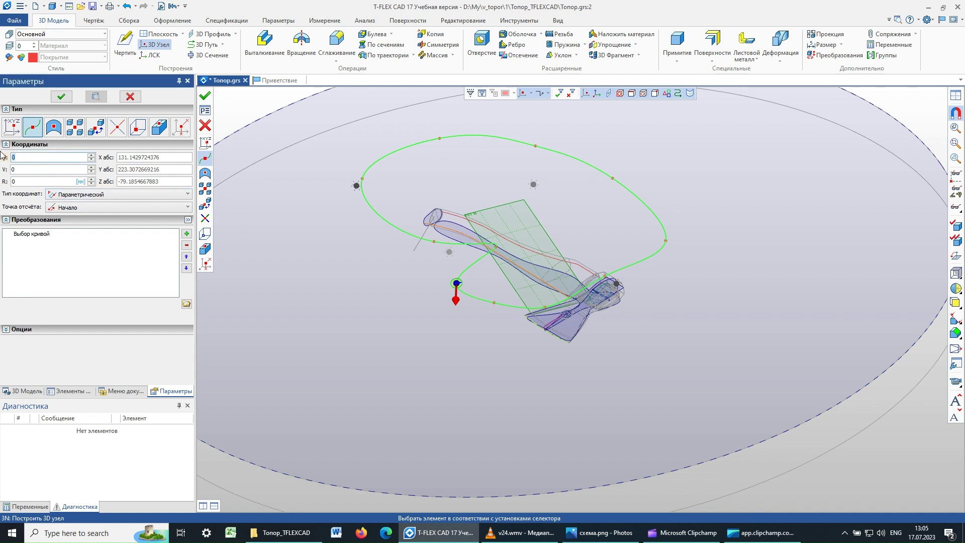
text(d)
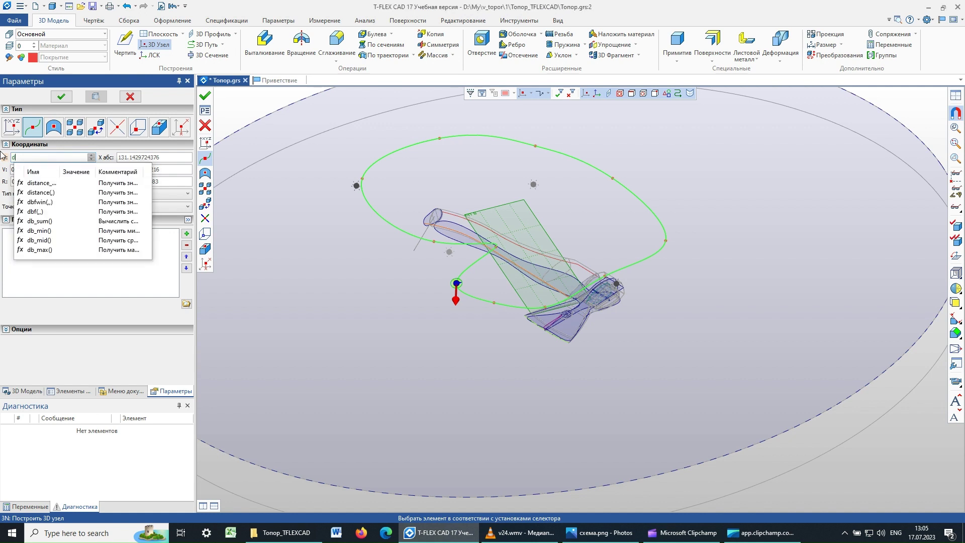
text(isplace)
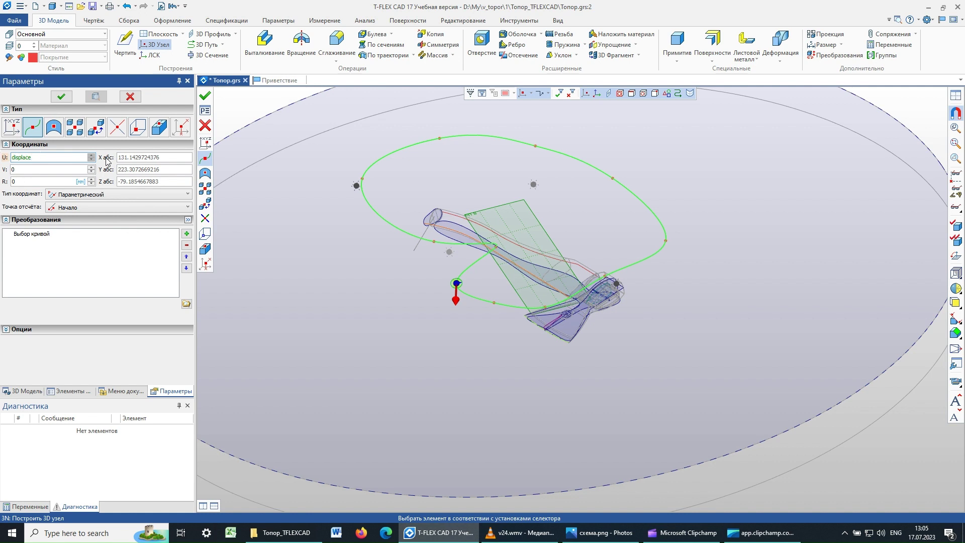
key(Return)
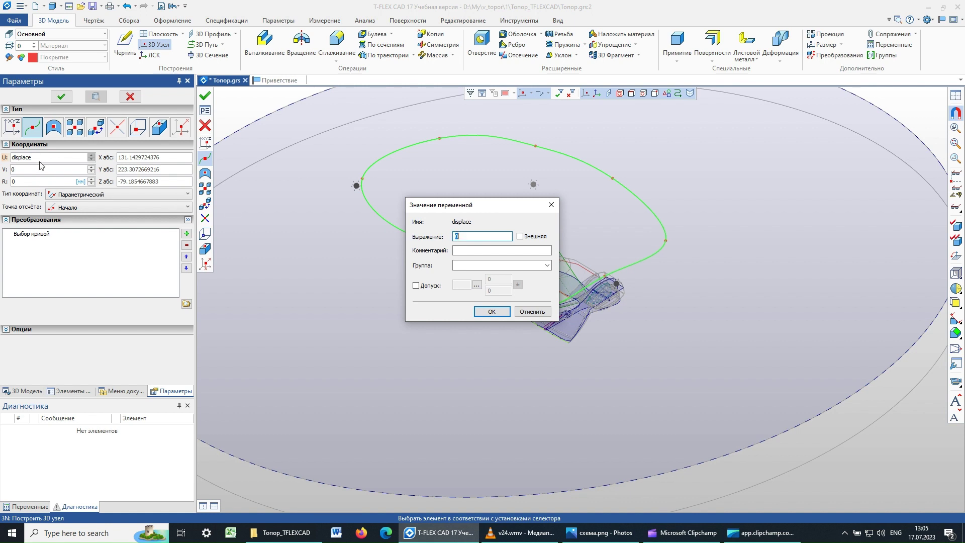
click(492, 311)
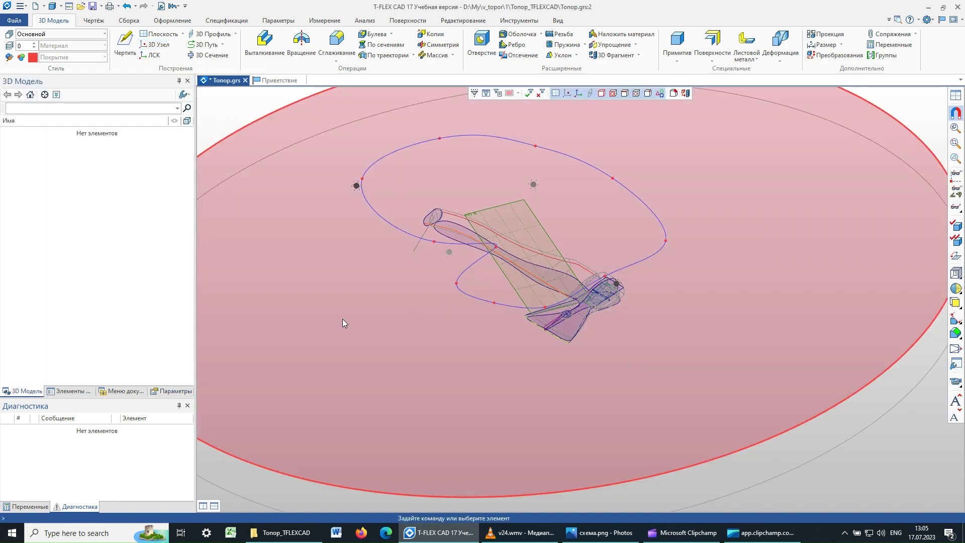
Set the displace variable to 0.1 in the Переменные panel
key(Escape)
click(22, 508)
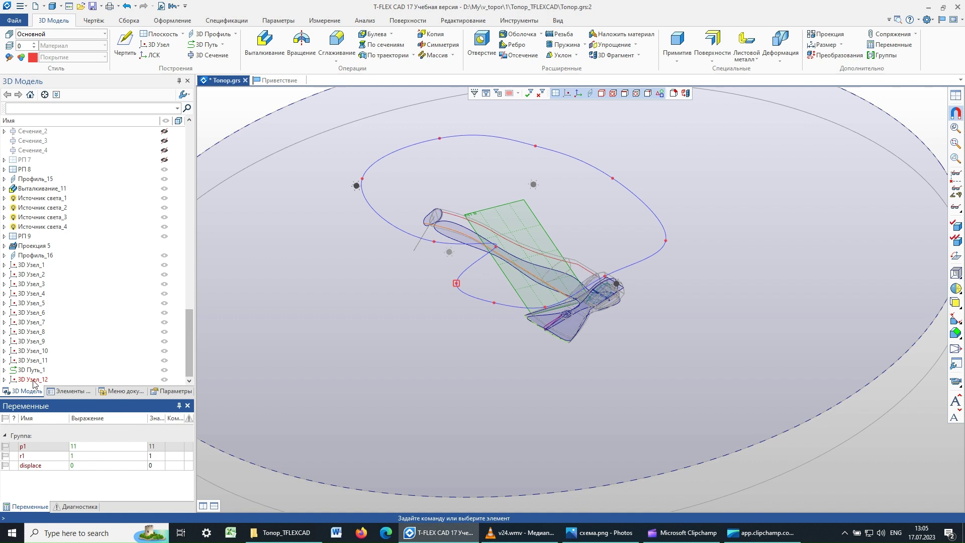
click(33, 380)
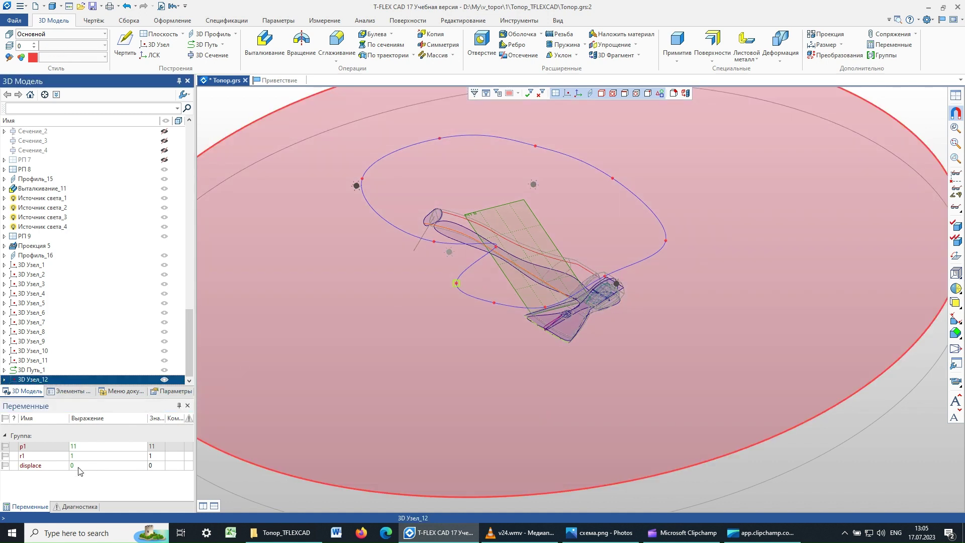
click(79, 466)
text(0.1)
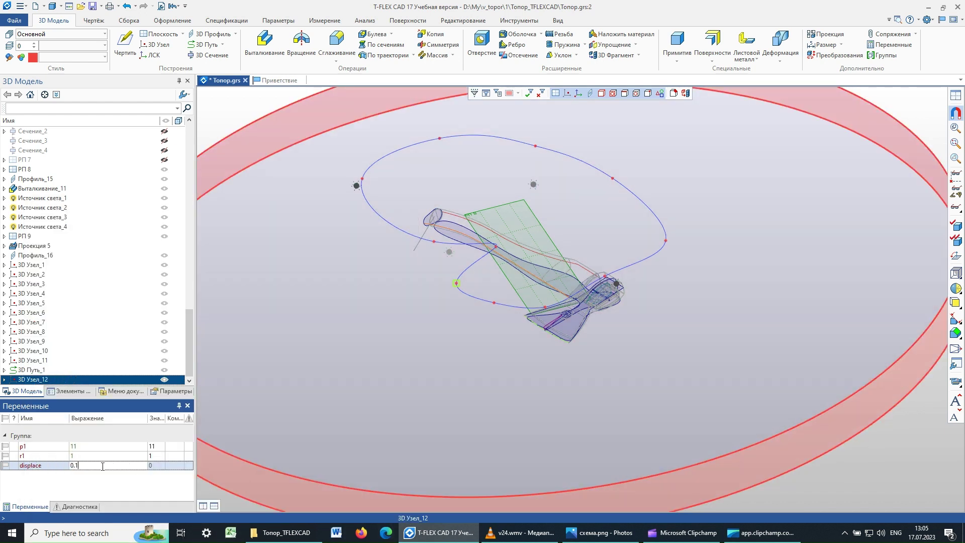
click(79, 457)
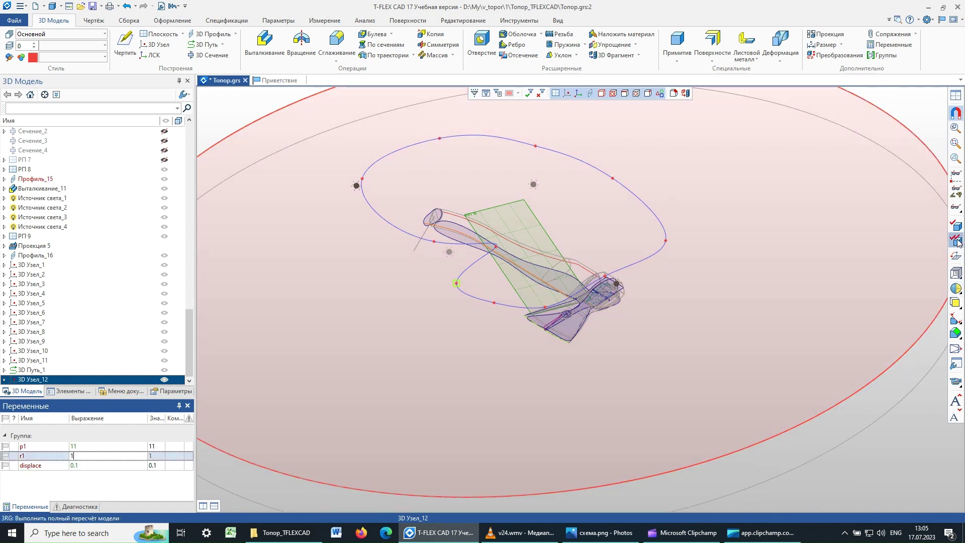
Run Full Recalculation and select 3D Узел_12 to see its shifted position
click(956, 241)
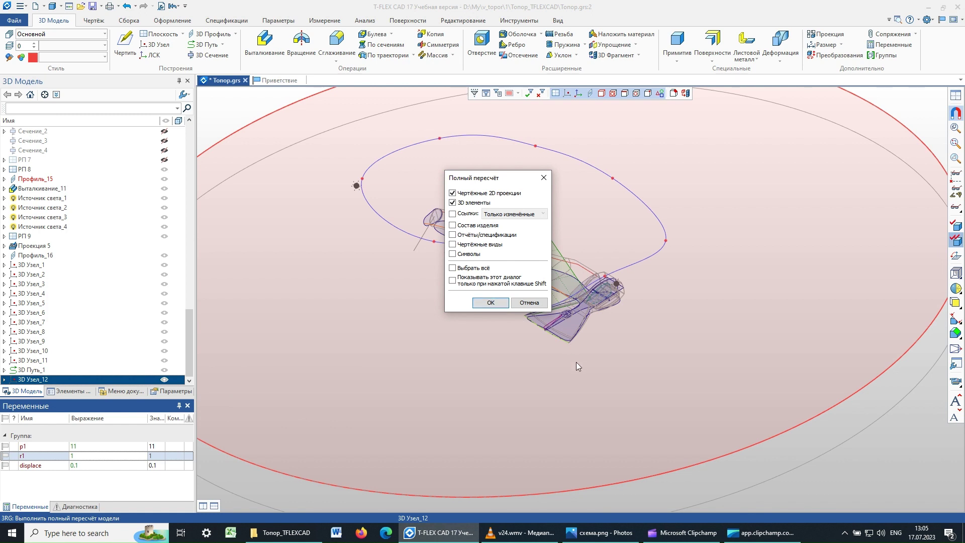
click(495, 302)
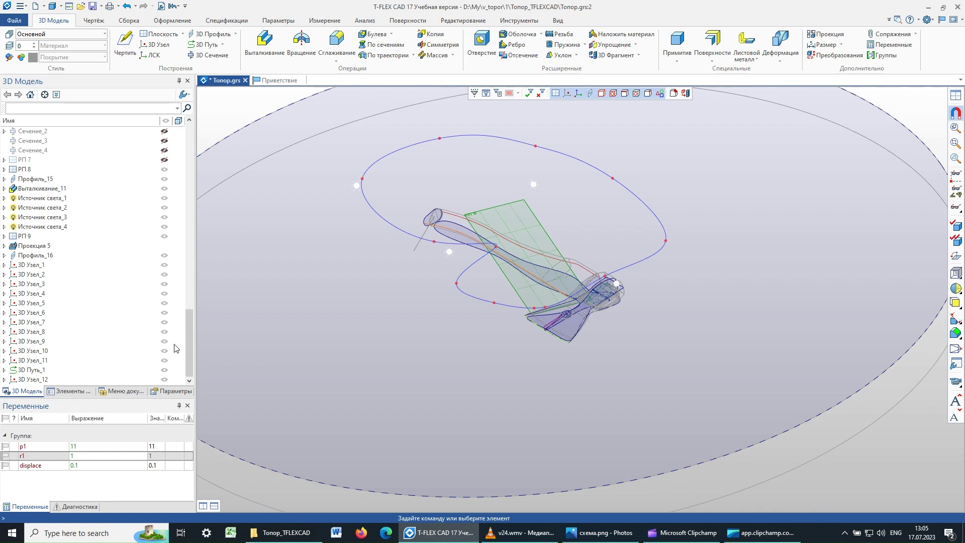
click(33, 380)
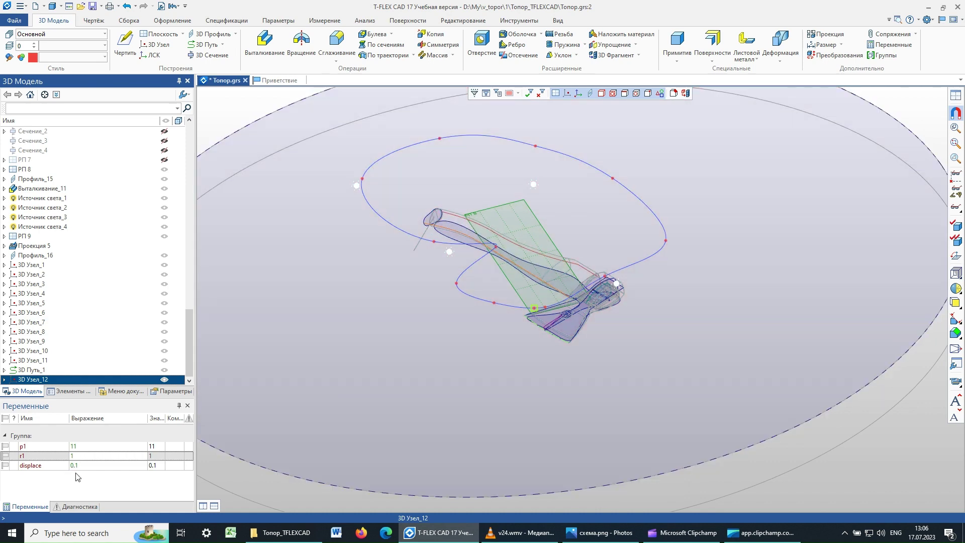
Reset displace to 0 and fully recalculate so 3D Узел_12 returns to the path start
double_click(85, 465)
text(0)
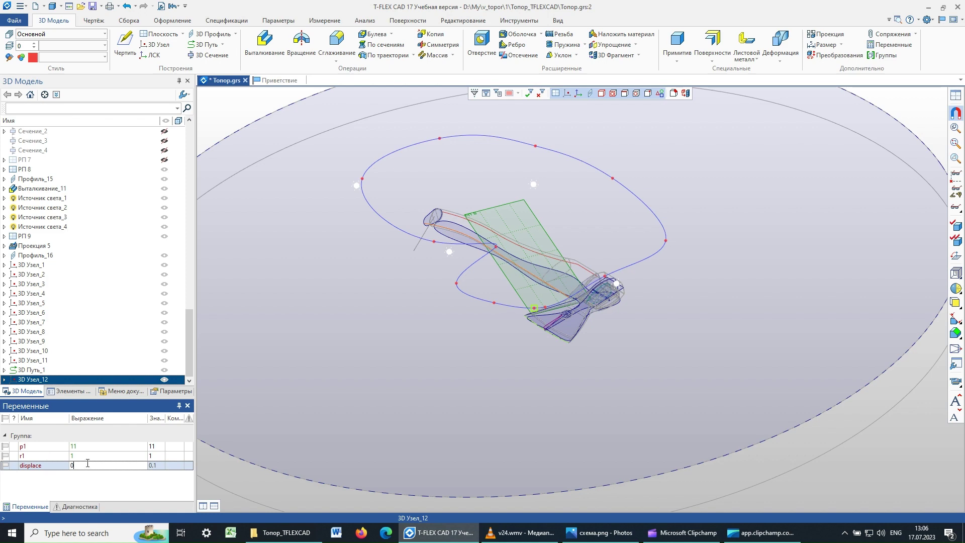
key(Return)
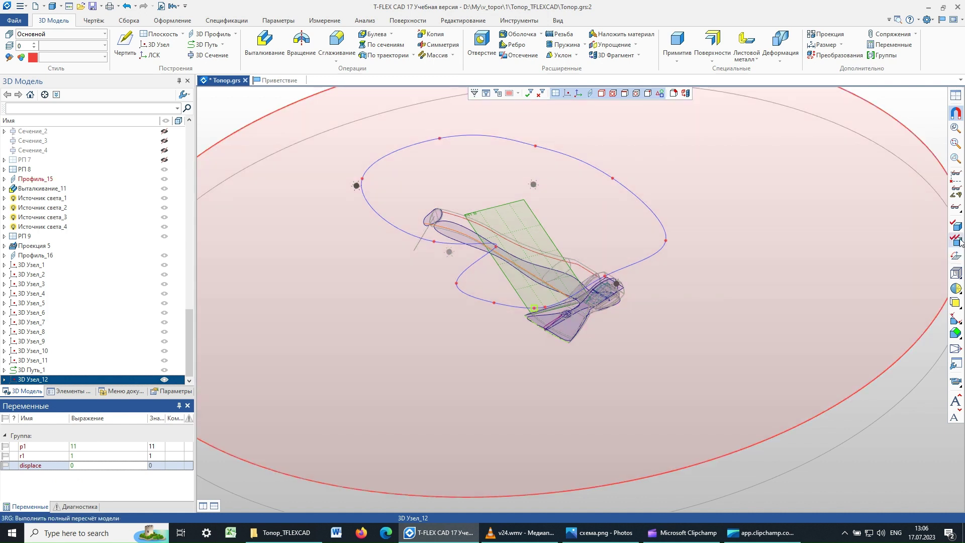
click(959, 242)
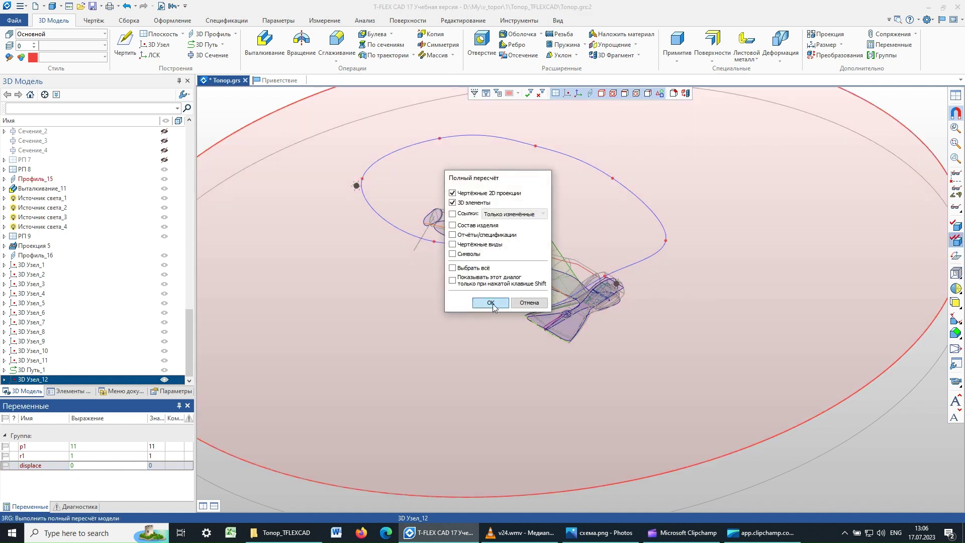
click(492, 303)
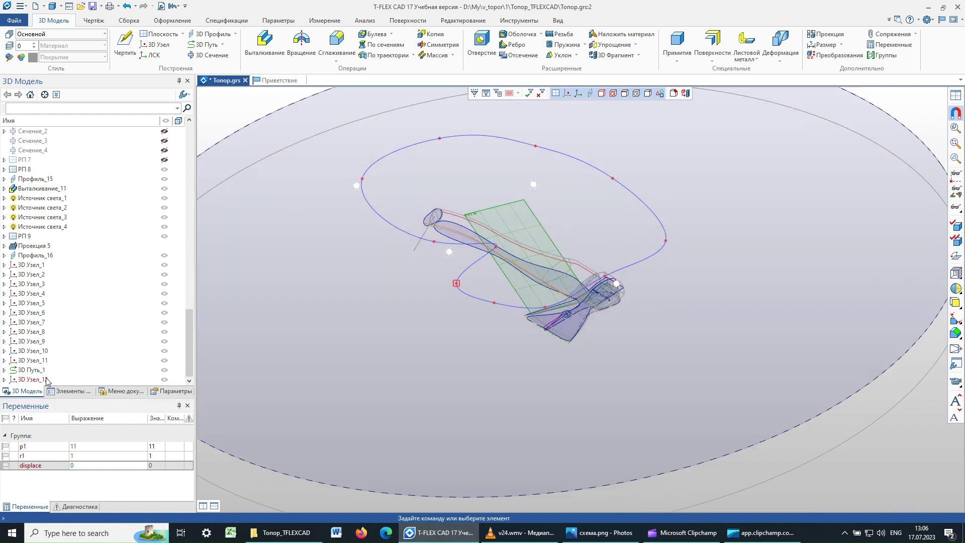
click(38, 380)
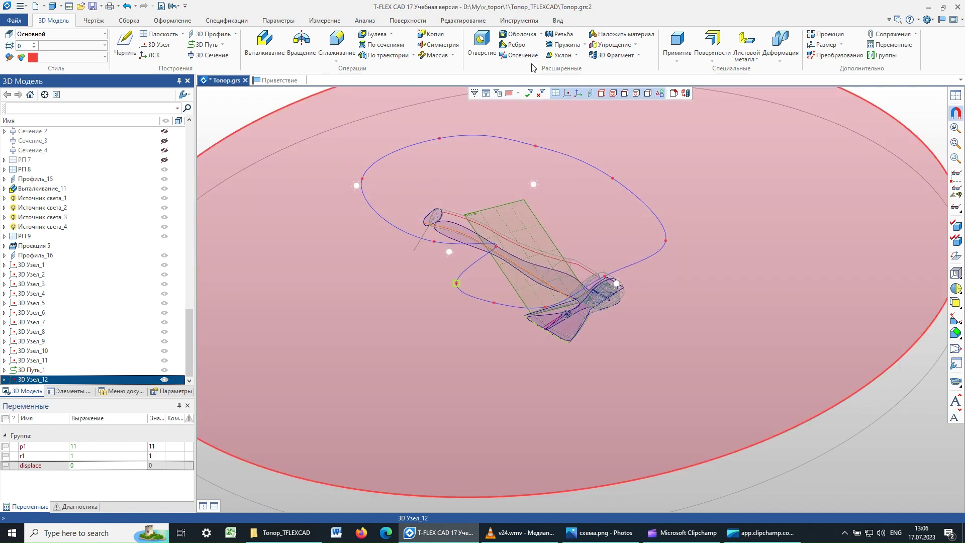
click(529, 22)
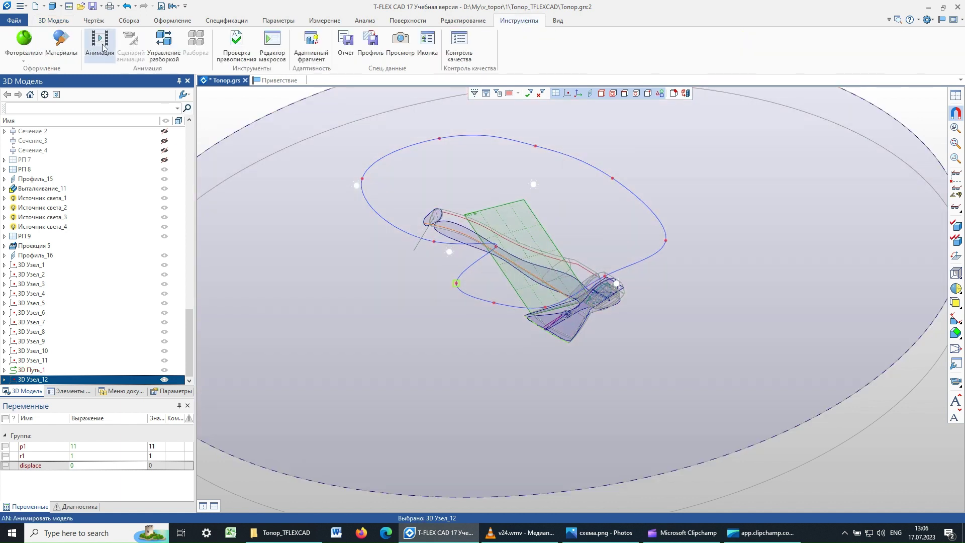
Start an Анимация of displace from 0 to 1 with a small Шаг
click(101, 46)
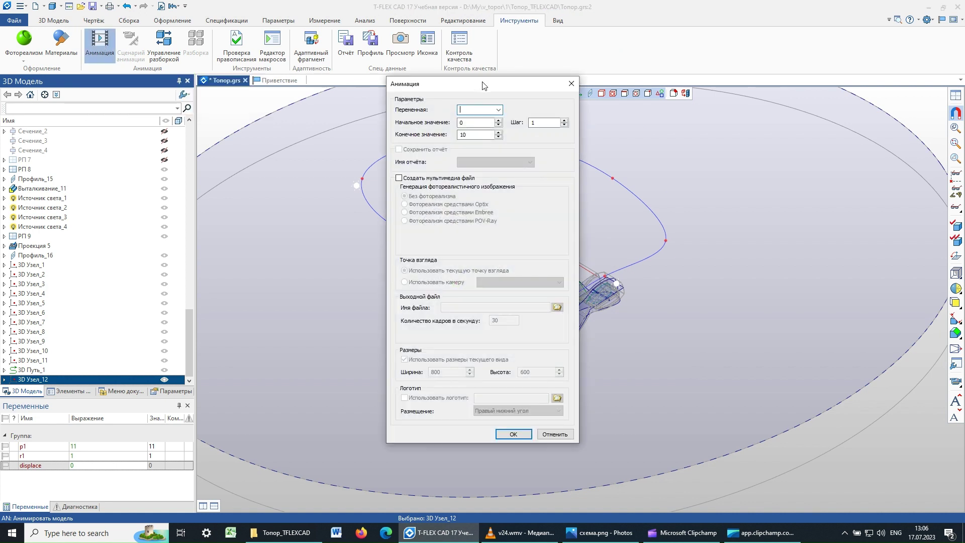
drag(483, 85, 187, 96)
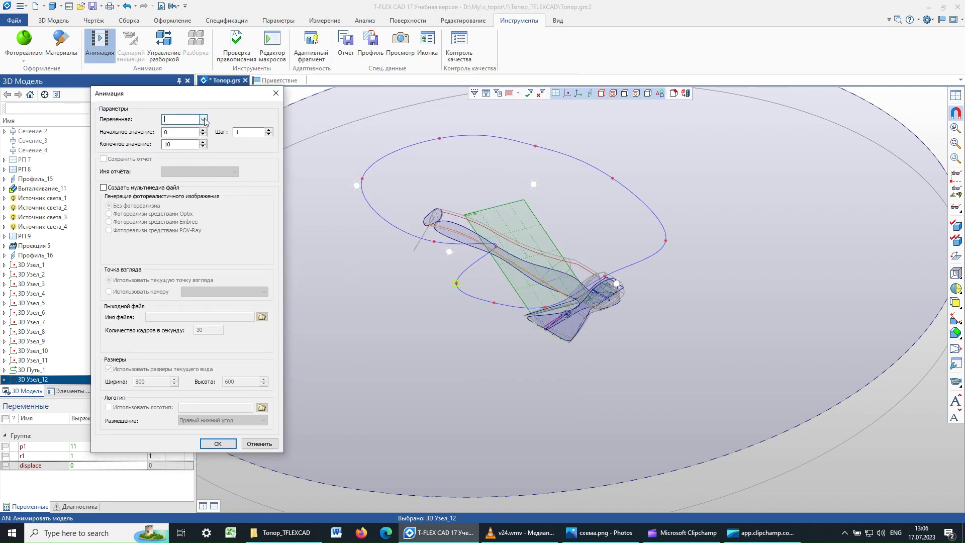
click(203, 119)
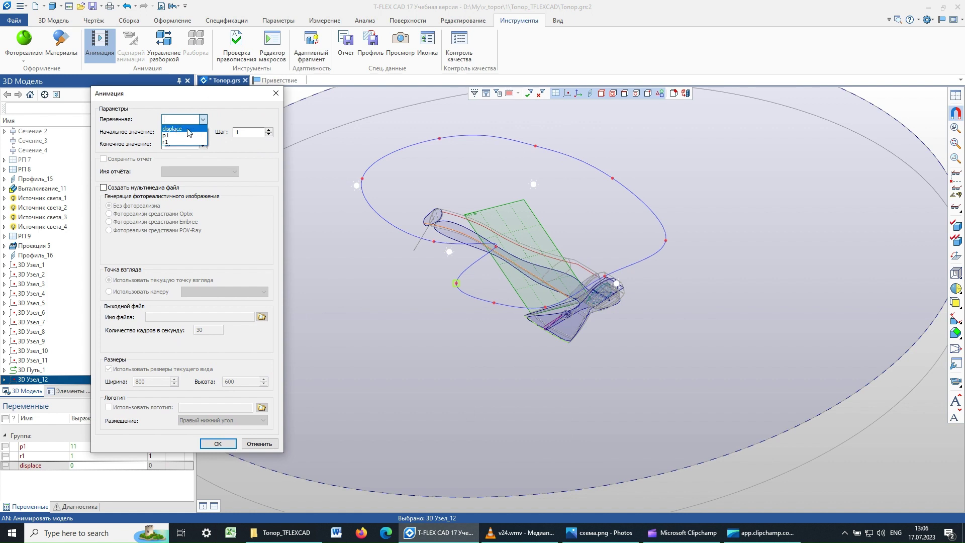
click(188, 130)
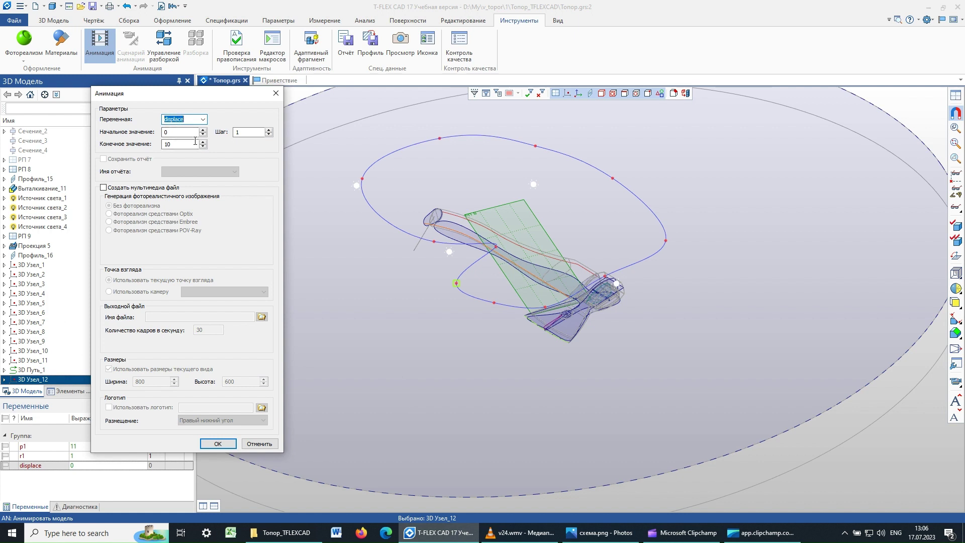
drag(189, 145, 160, 145)
text(1)
key(Tab)
text(0)
text(1)
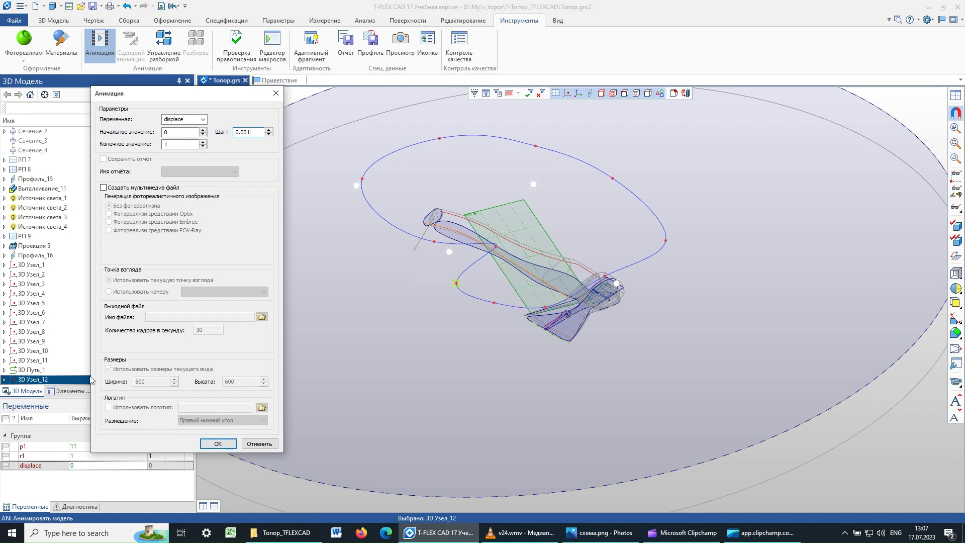
click(216, 444)
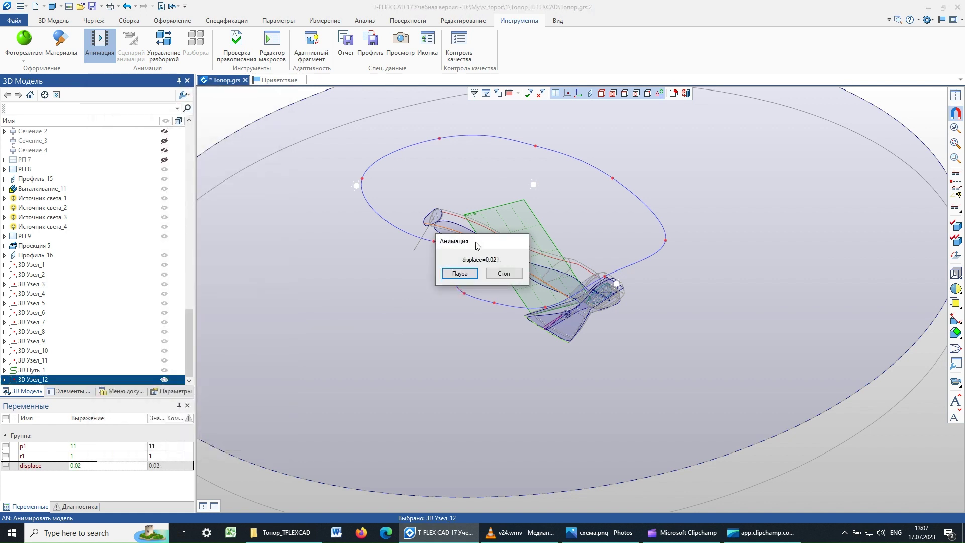
Move the animation progress box aside and return to the CAD window after it finishes
drag(476, 242, 269, 234)
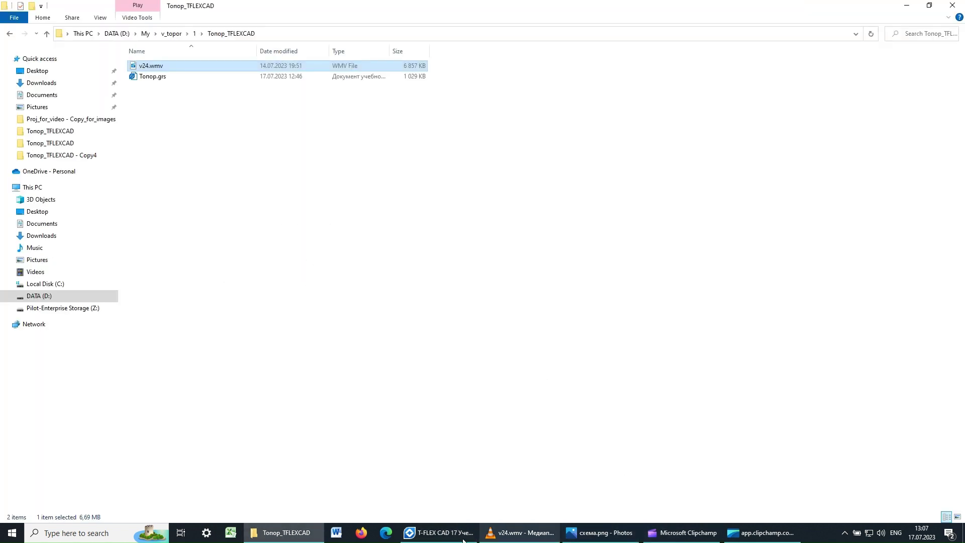
click(443, 533)
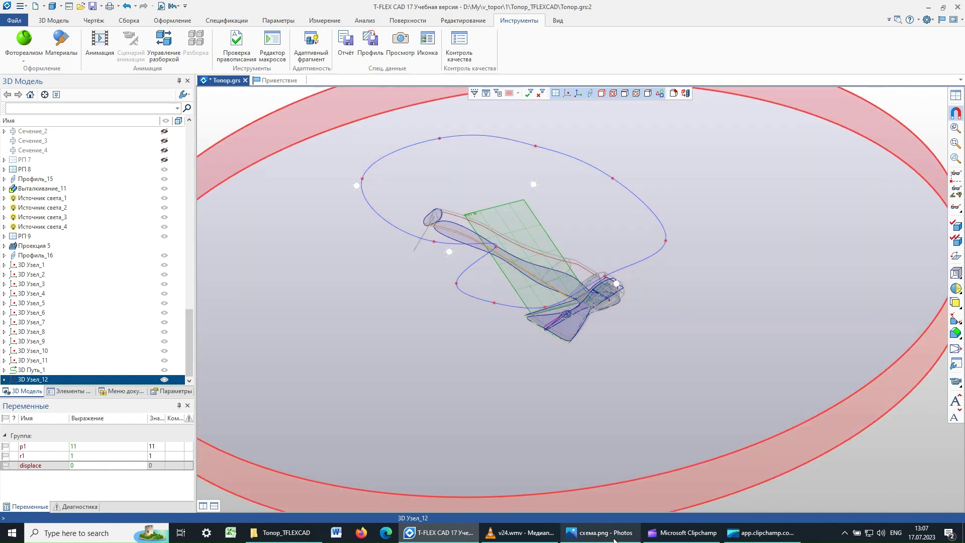
click(598, 533)
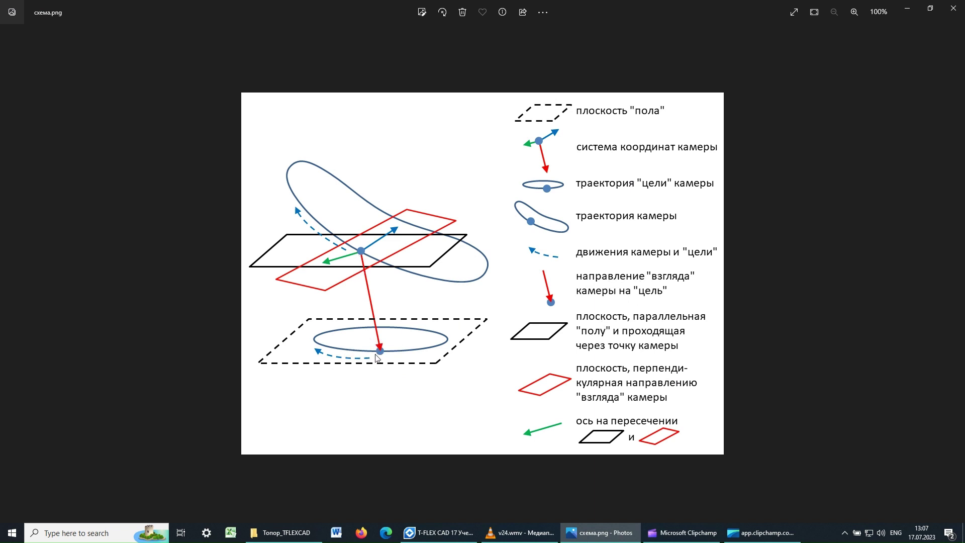
click(905, 11)
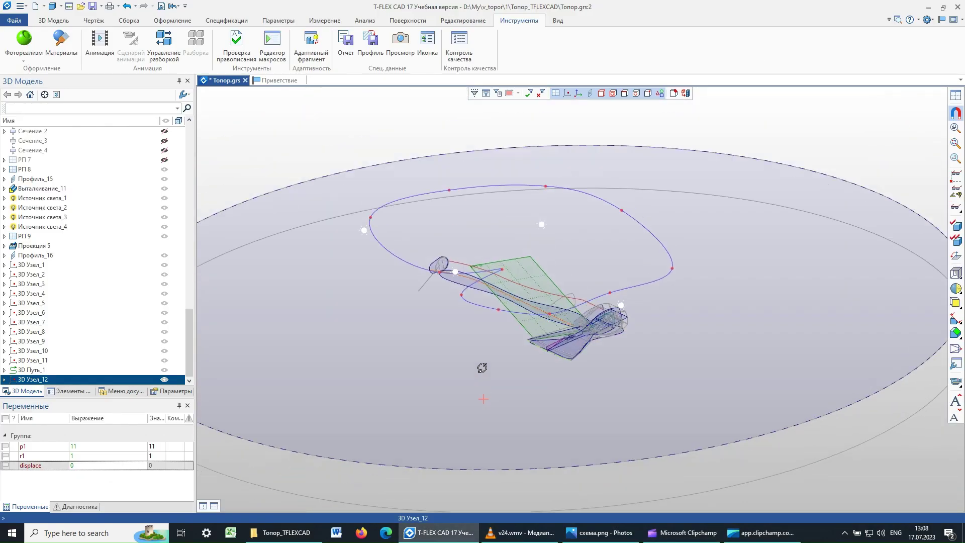
right_drag(482, 367, 496, 362)
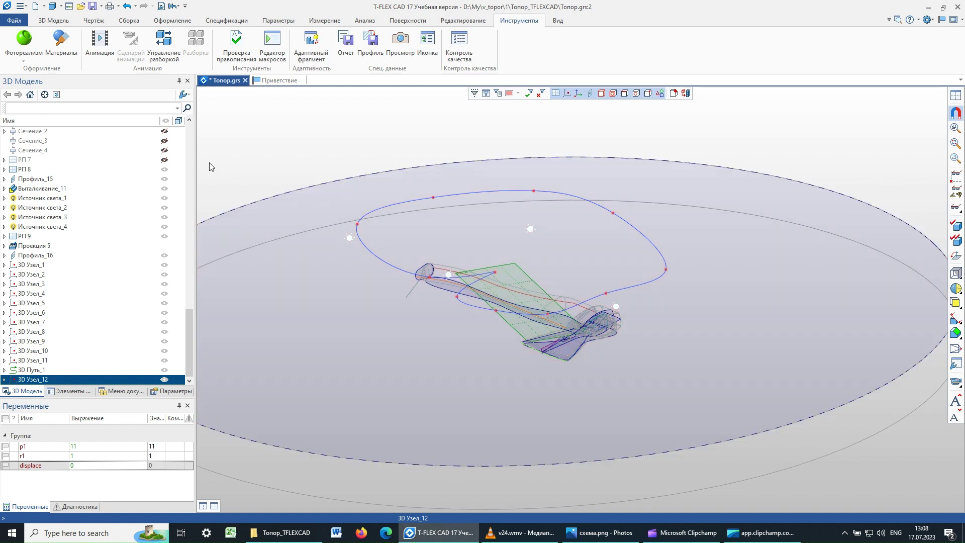
Create an on-curve 3D node with Параметрический coordinates at U = 0
click(54, 20)
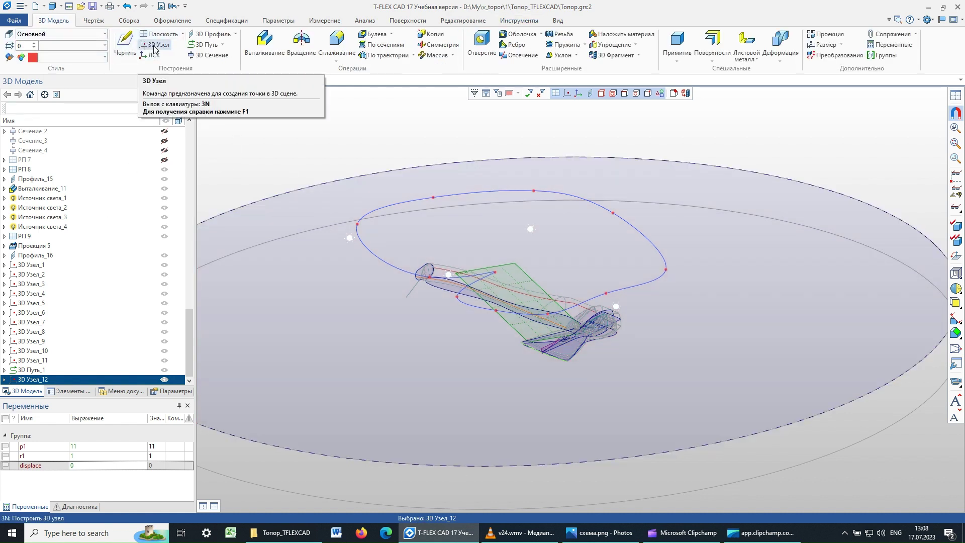
click(151, 46)
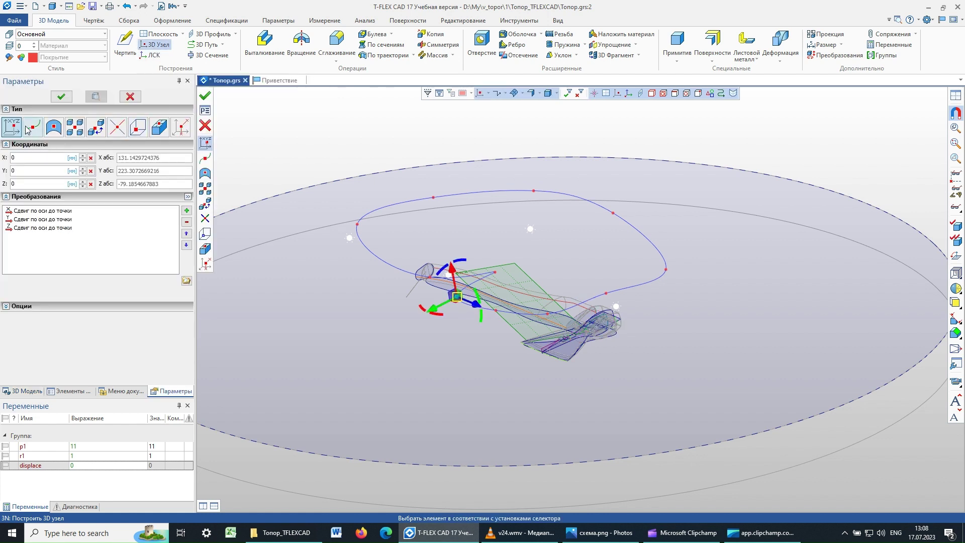
click(30, 123)
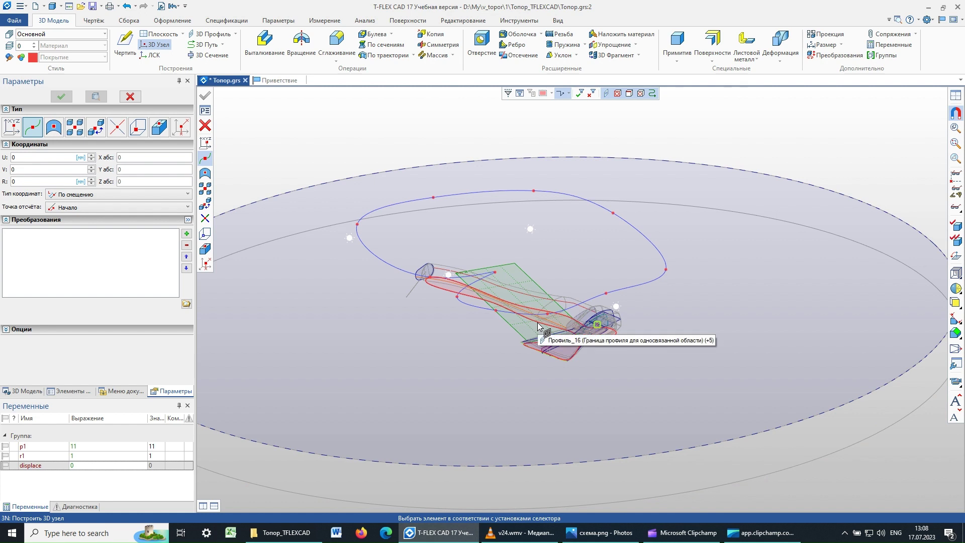
click(537, 322)
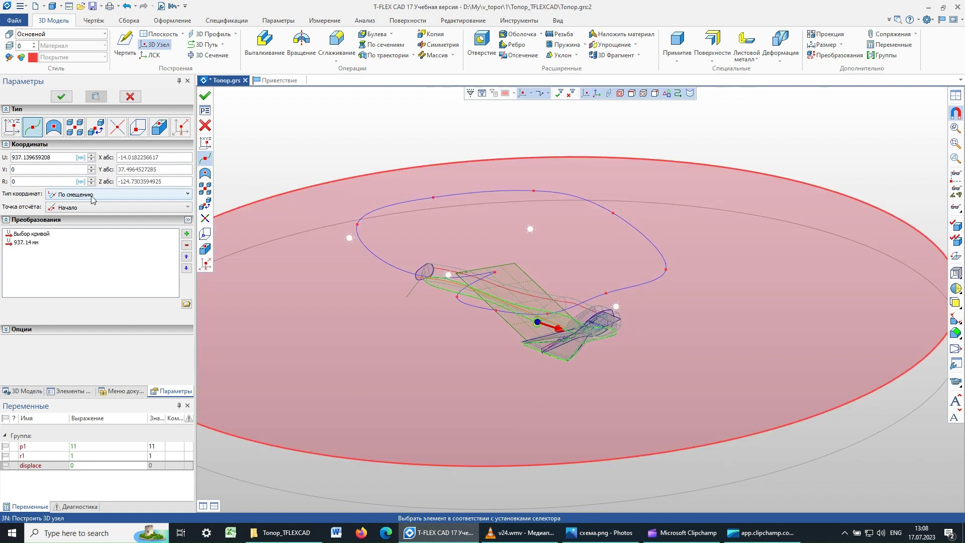
click(97, 196)
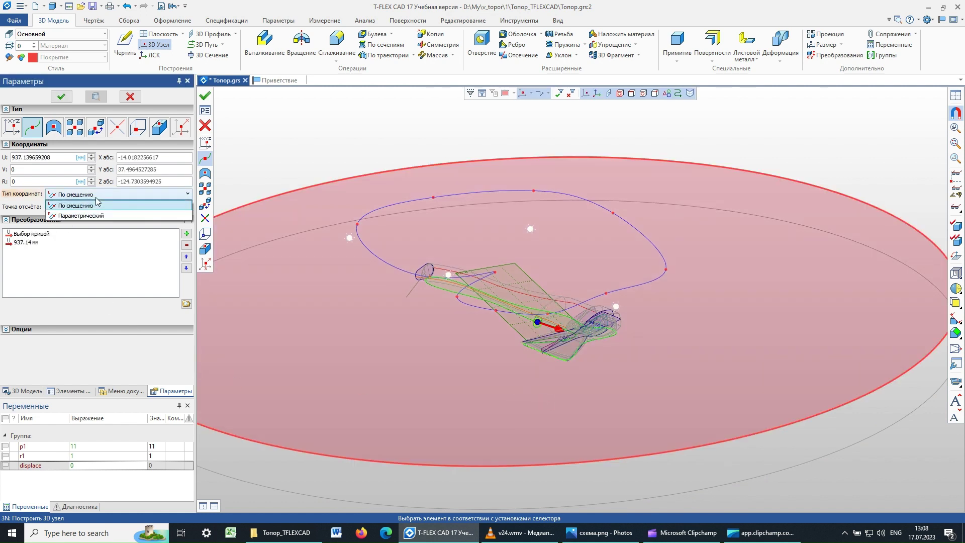
click(81, 216)
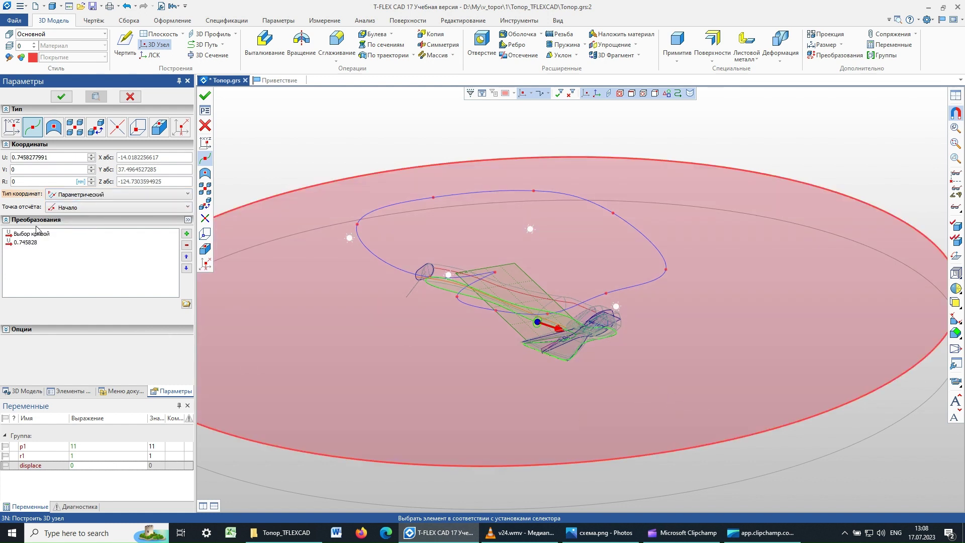
drag(53, 160, 2, 161)
text(0)
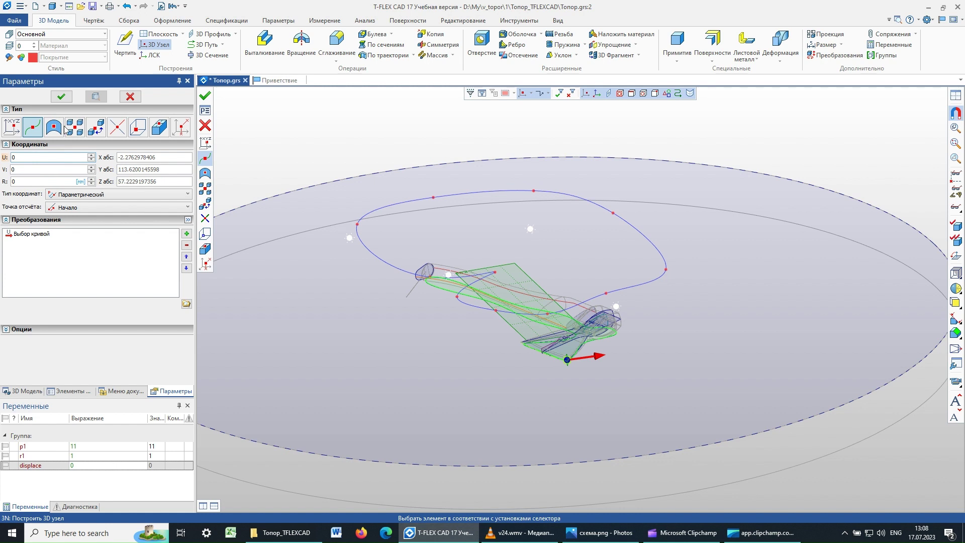
click(60, 99)
Exit the node command and select 3D Узел_13 and 3D Узел_12 to compare positions
click(129, 97)
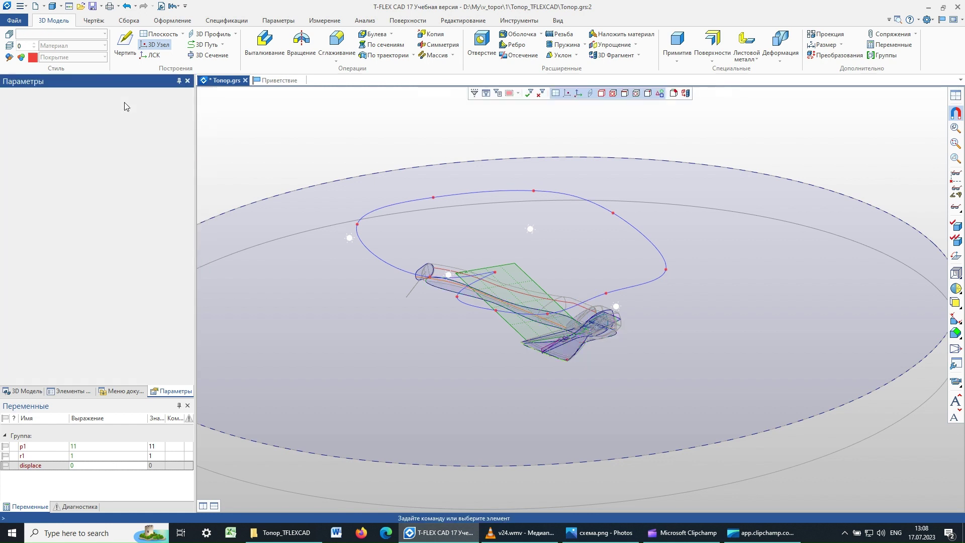
drag(190, 368, 190, 372)
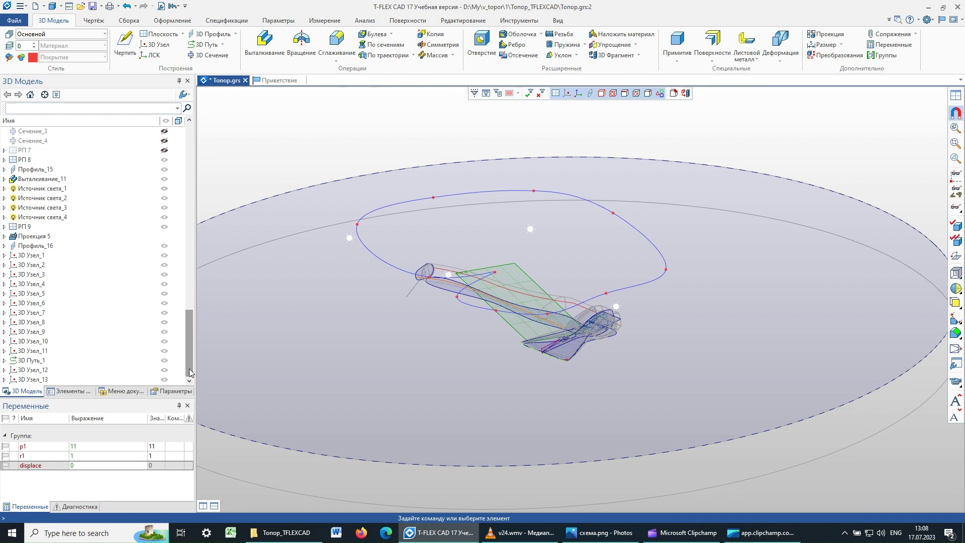
click(33, 380)
scroll(526, 368, up, 2)
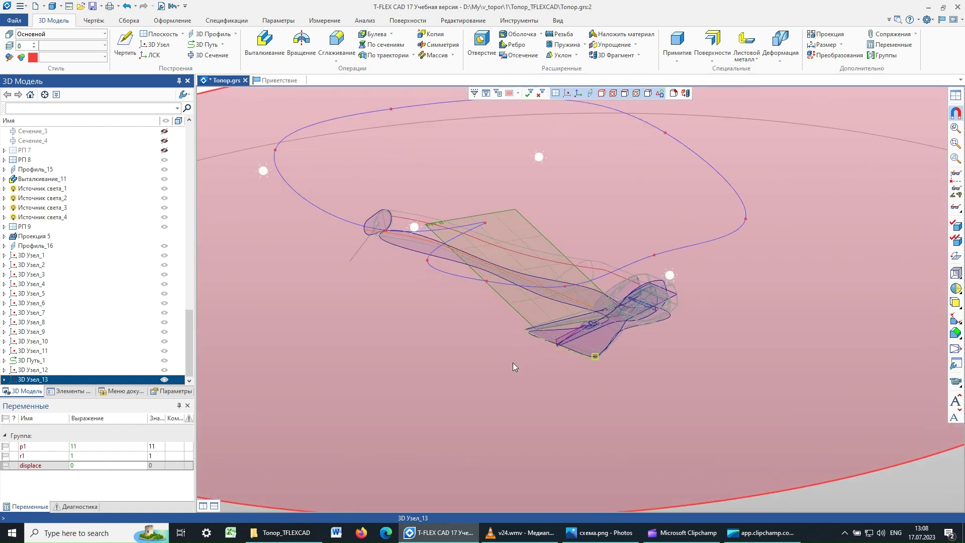
mouse_move(631, 340)
right_down()
mouse_move(672, 365)
mouse_move(672, 391)
right_up()
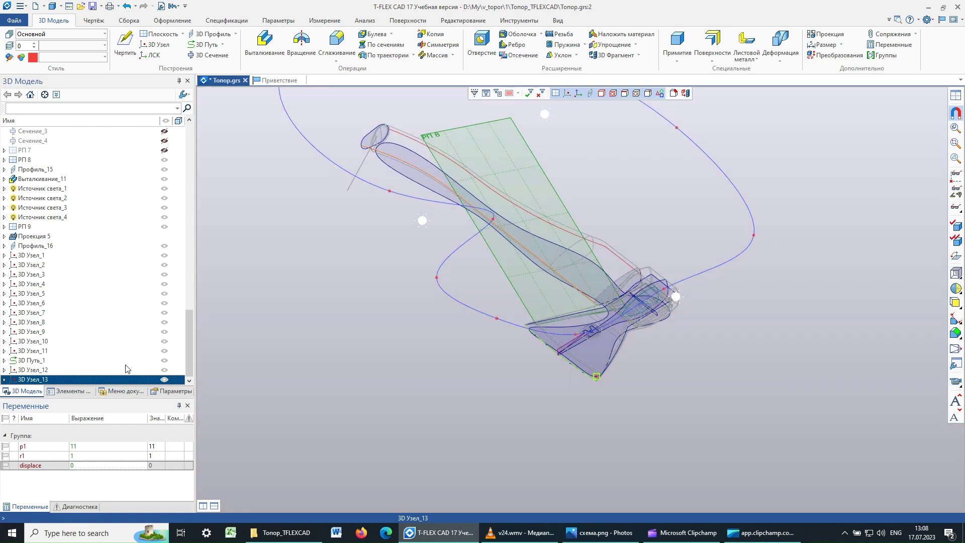
click(34, 370)
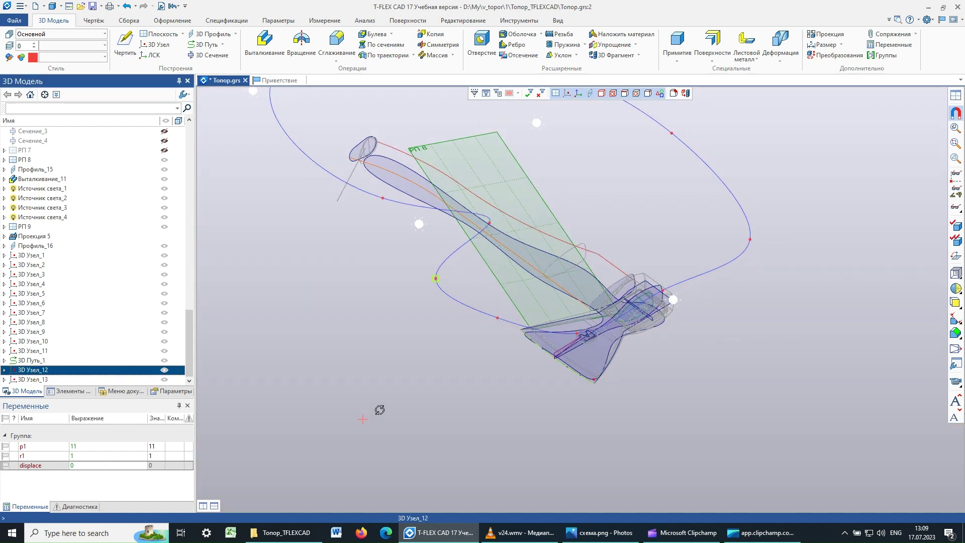
Reselect 3D Узел_13 and orbit around the axe to inspect it at the blade's bottom corner
mouse_move(436, 457)
right_down()
mouse_move(452, 432)
mouse_move(544, 360)
right_up()
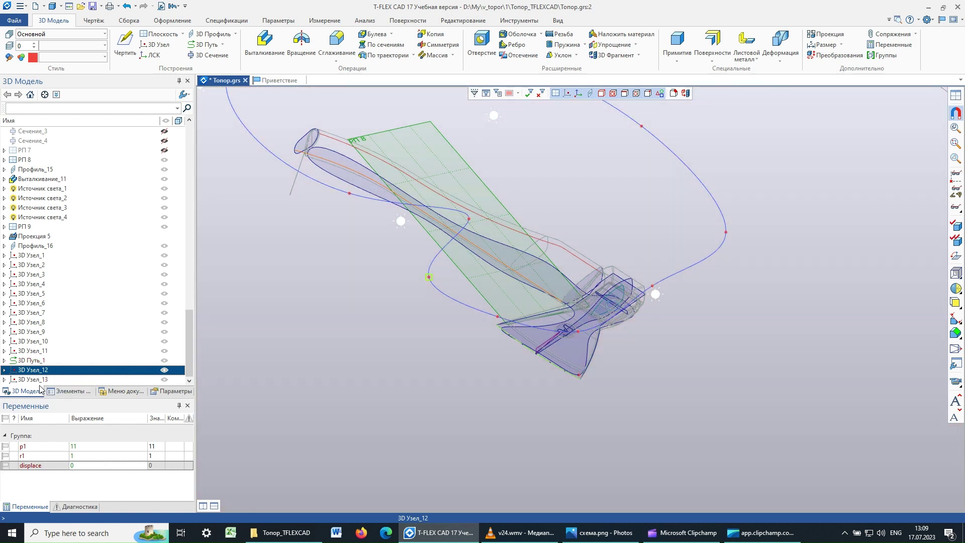
click(39, 380)
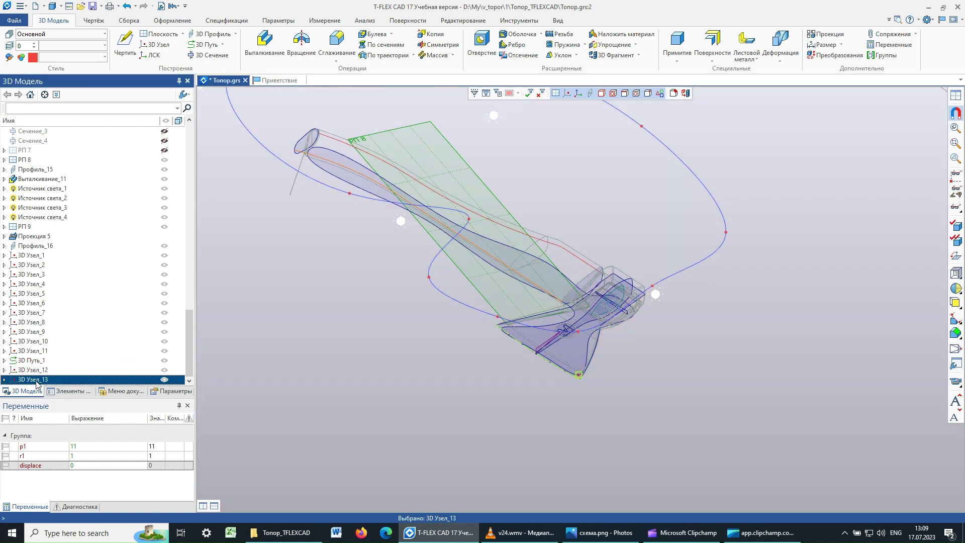
mouse_move(504, 371)
right_down()
mouse_move(671, 384)
mouse_move(641, 369)
right_up()
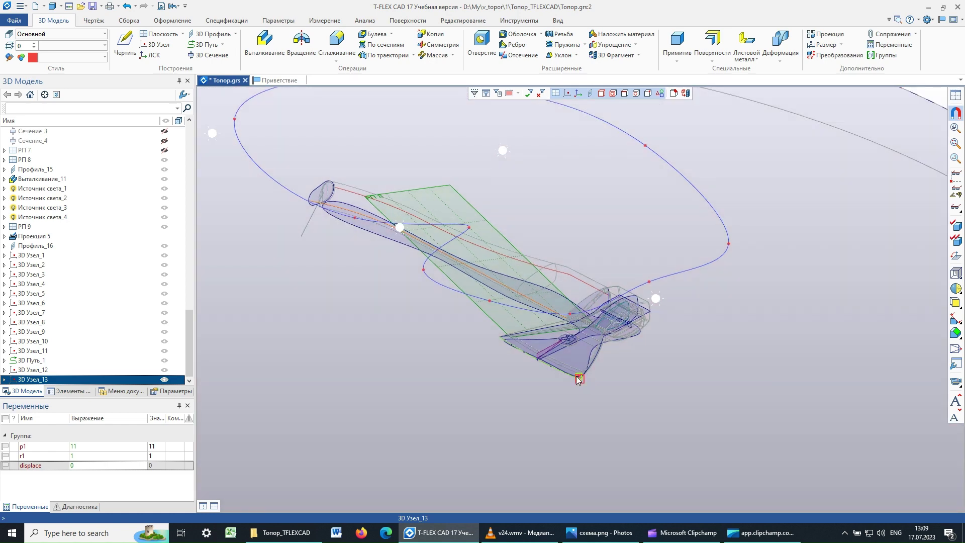
right_drag(577, 379, 422, 280)
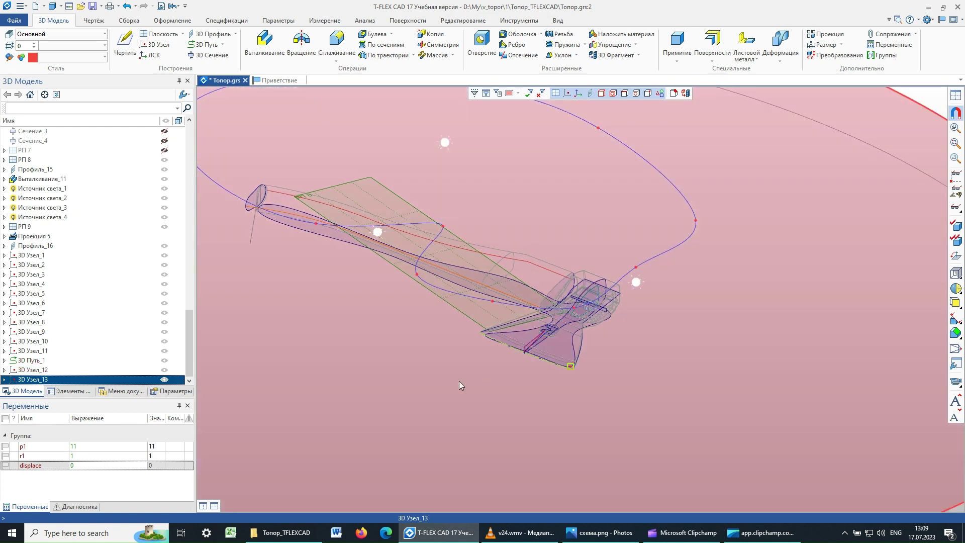
mouse_move(421, 389)
middle_down()
mouse_move(493, 390)
mouse_move(453, 328)
middle_up()
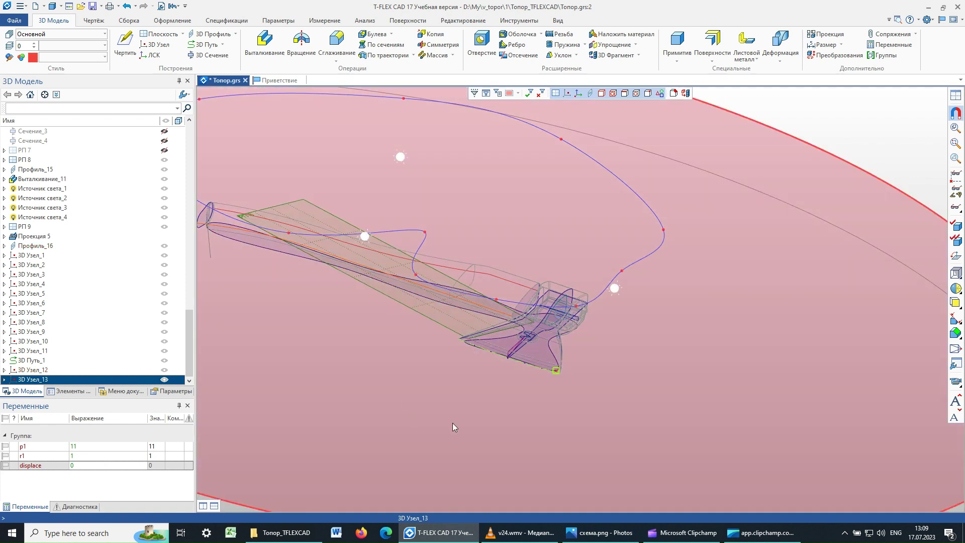
mouse_move(452, 423)
right_down()
mouse_move(525, 476)
mouse_move(462, 403)
right_up()
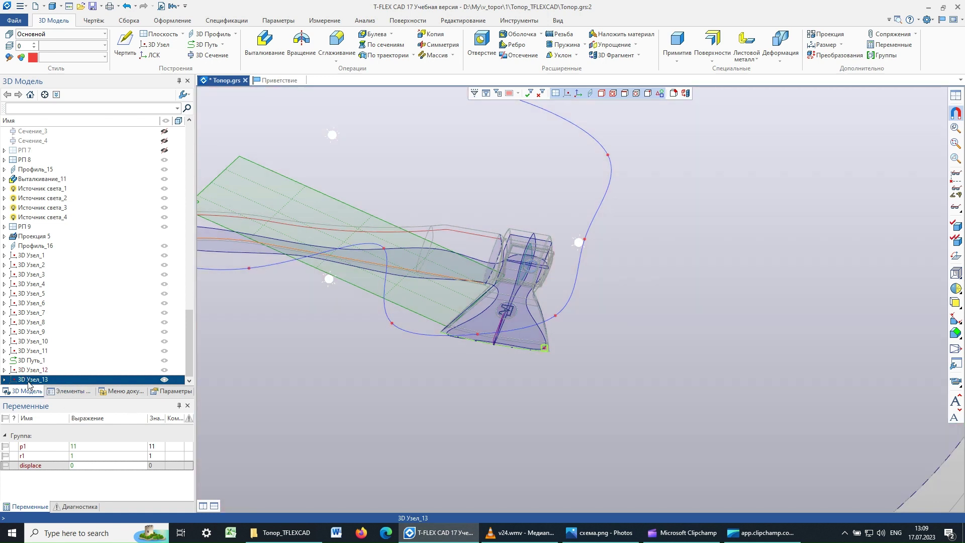
Edit 3D Узел_13, sliding it along the curve to U ≈ 0.908 near the blade
right_click(28, 382)
mouse_move(56, 140)
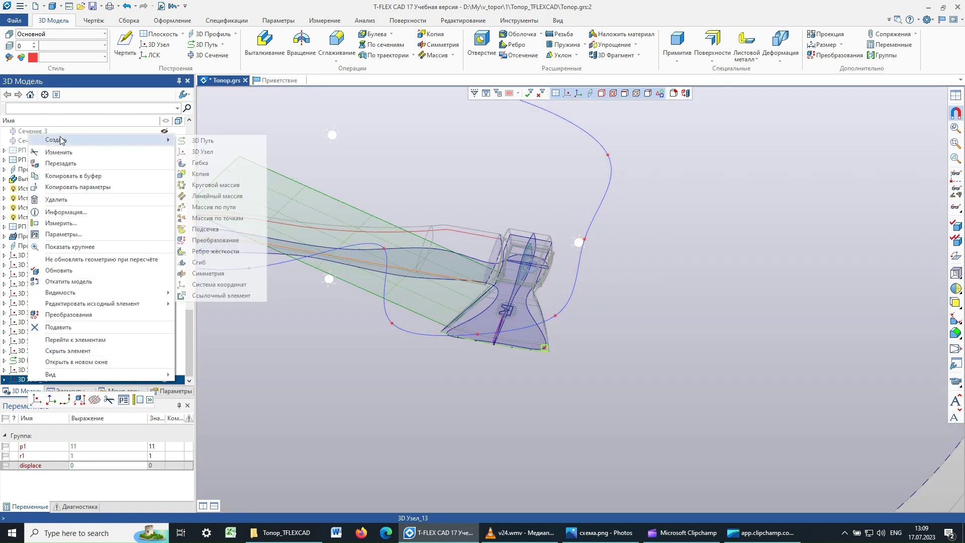
click(62, 153)
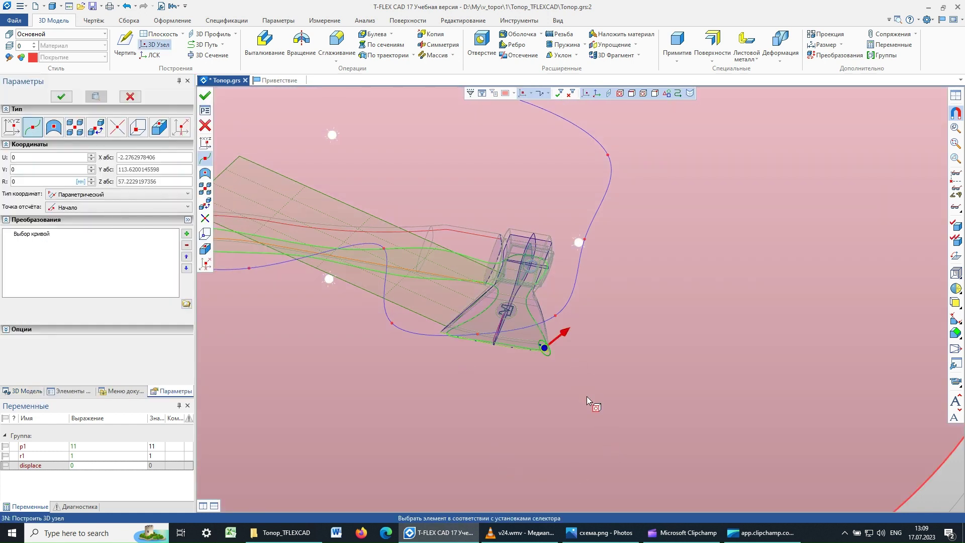
mouse_move(566, 333)
mouse_down()
mouse_move(490, 368)
mouse_move(447, 358)
mouse_up()
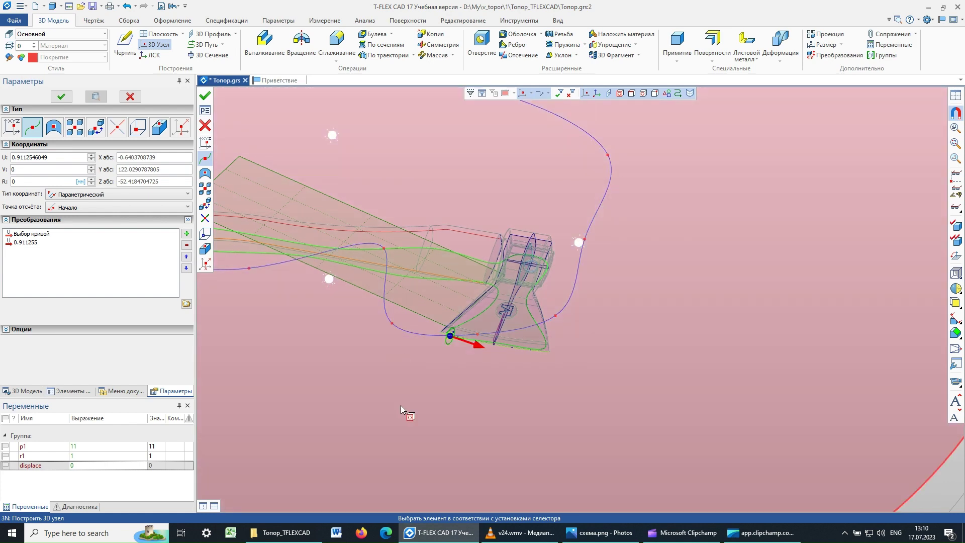
mouse_move(400, 405)
right_down()
mouse_move(418, 390)
mouse_move(423, 334)
mouse_move(433, 342)
mouse_move(418, 272)
right_up()
mouse_move(425, 360)
right_down()
mouse_move(420, 420)
mouse_move(456, 365)
right_up()
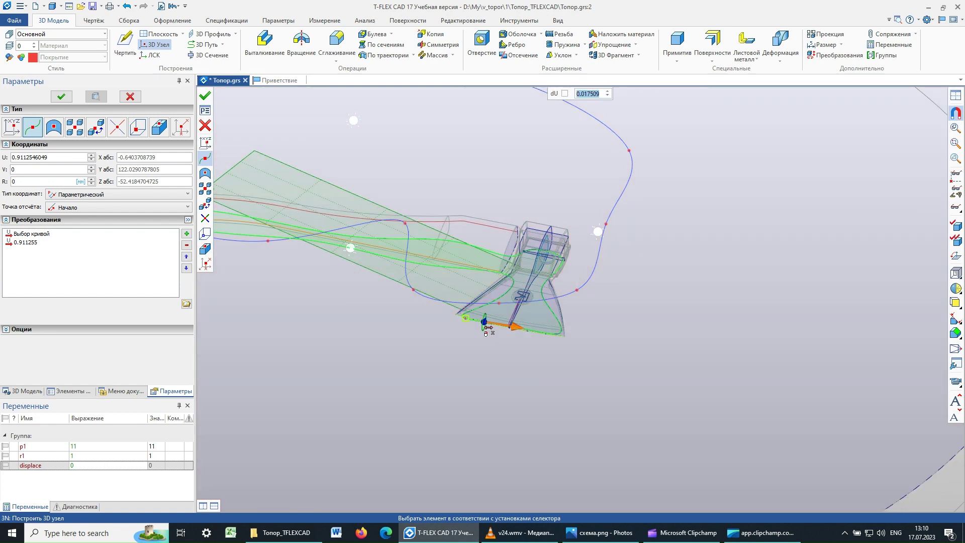
drag(473, 320, 465, 319)
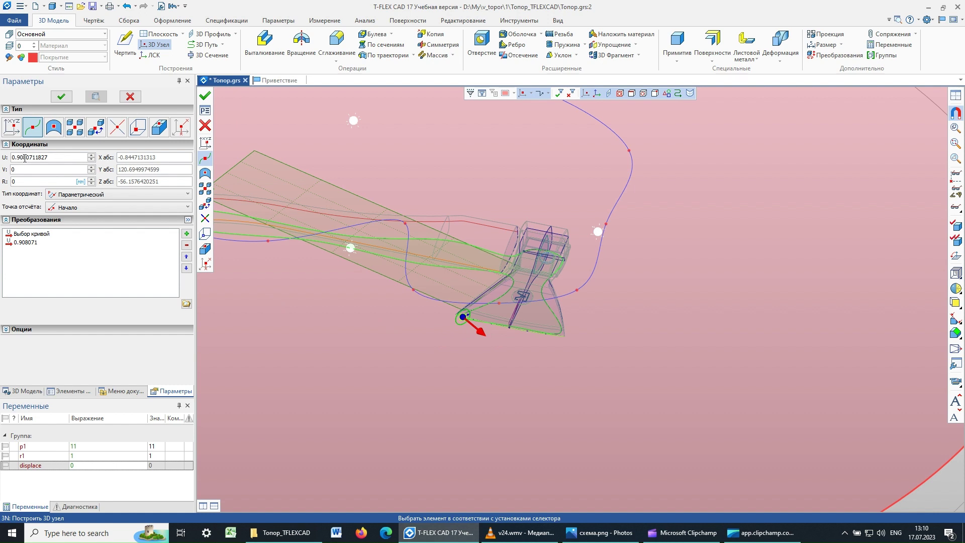
key(m)
key(m)
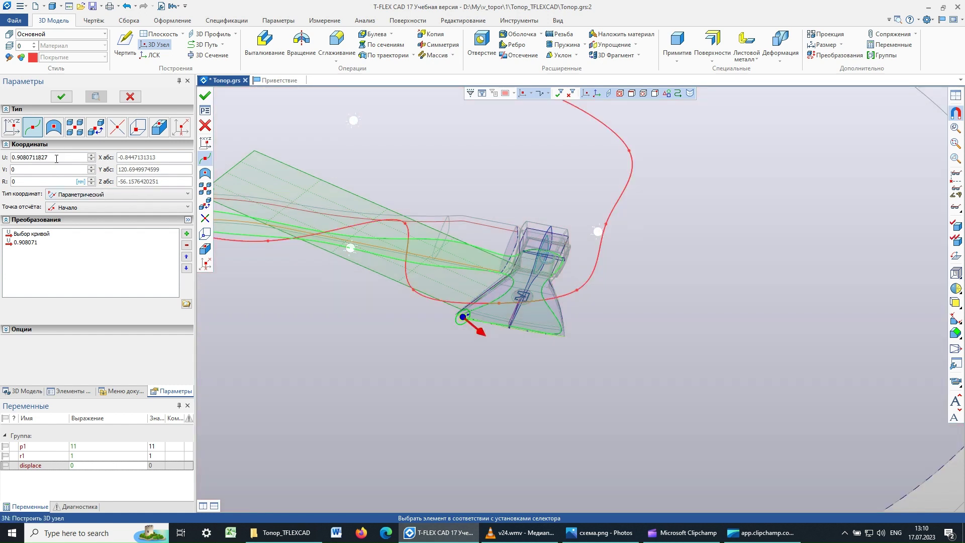
drag(51, 157, 2, 166)
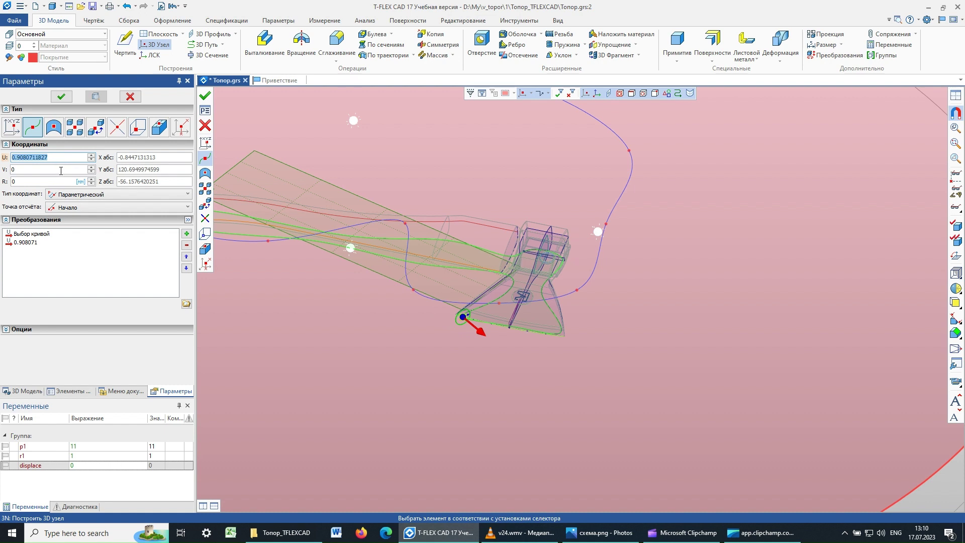
Set node 3D Узел_13's U position to the expression displace+0.9 and accept the edit
text(dis)
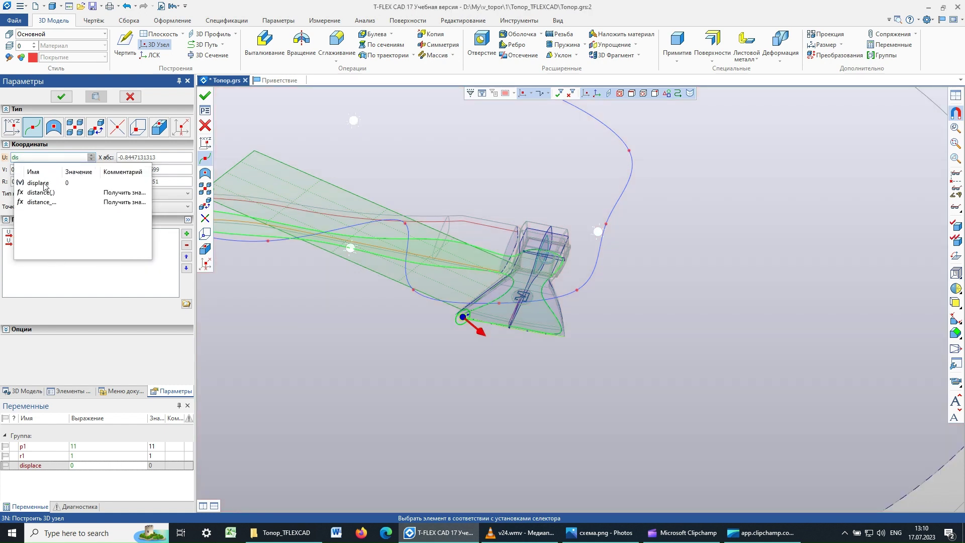
click(43, 183)
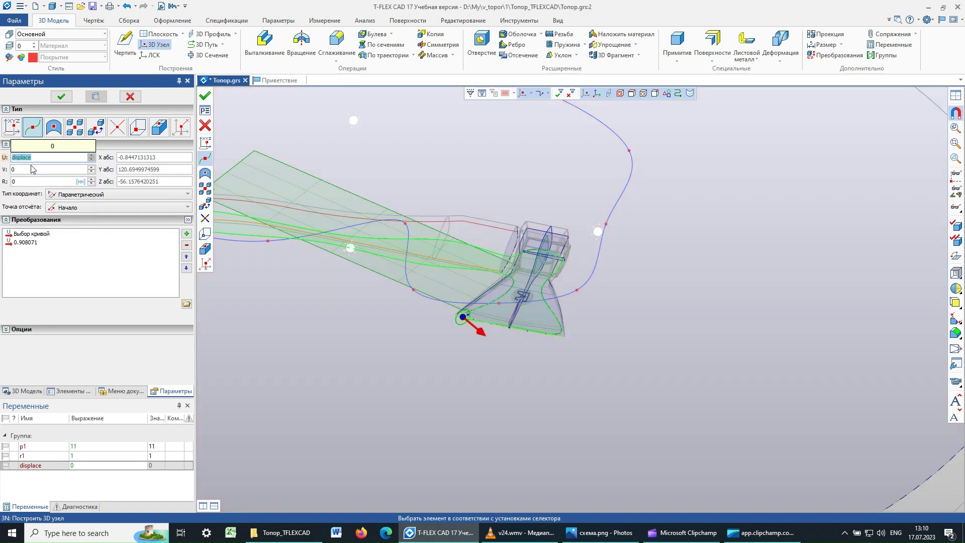
click(39, 160)
text(+0.9)
key(Return)
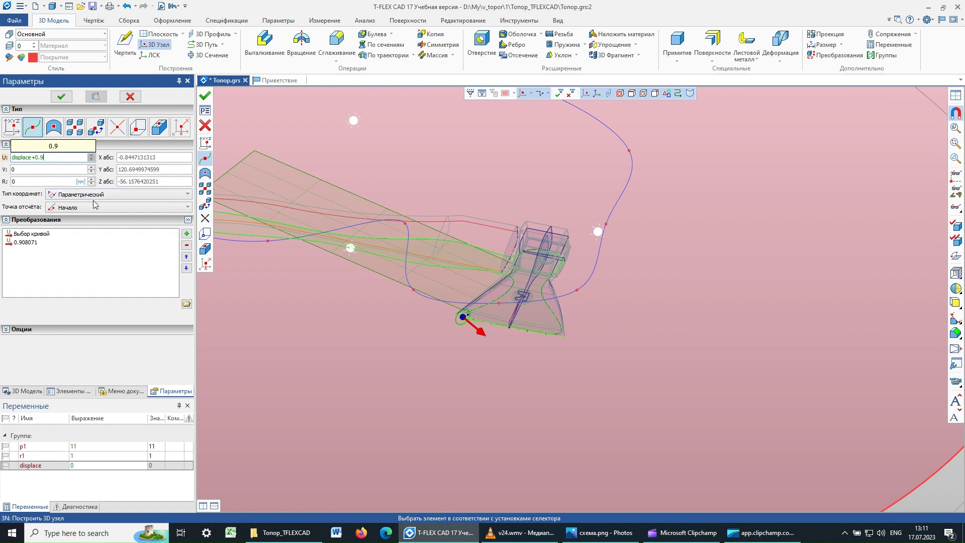
click(61, 96)
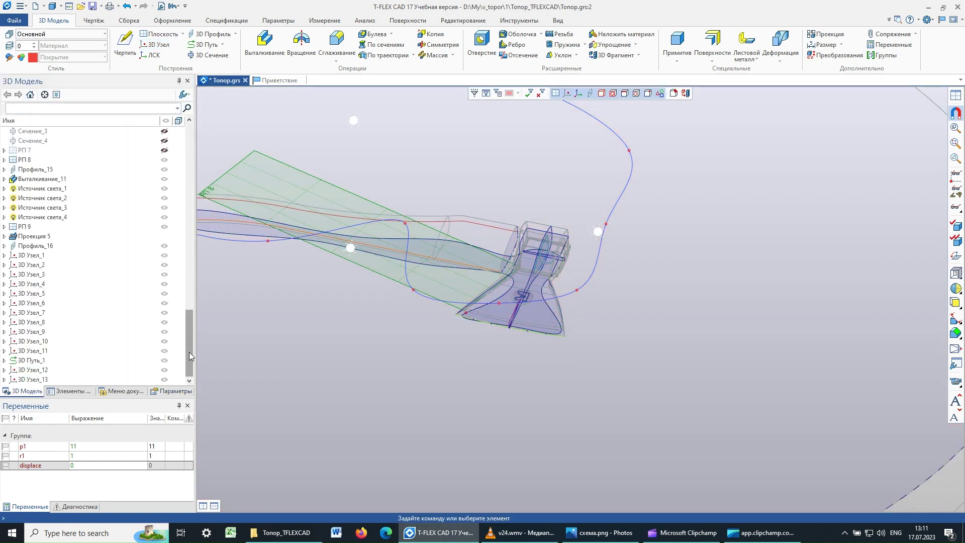
click(31, 371)
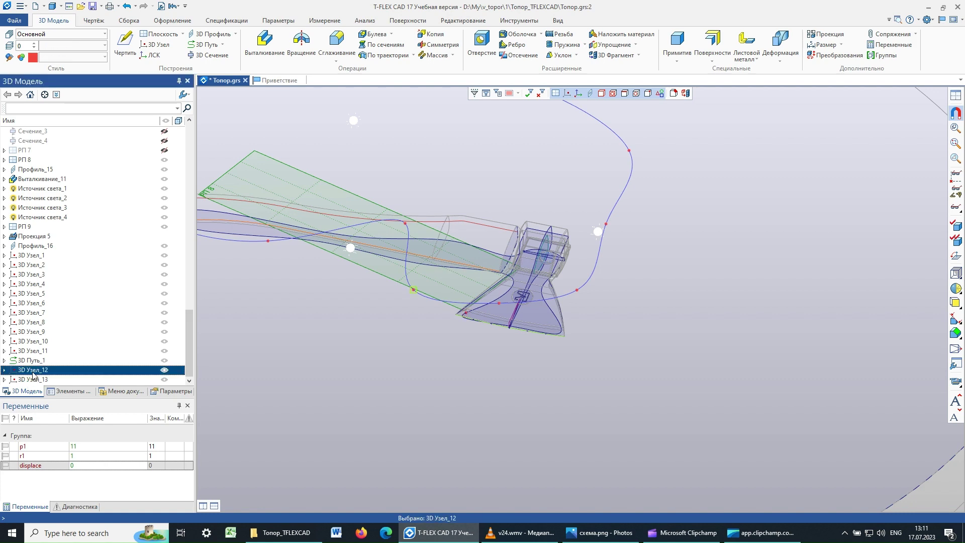
middle_drag(405, 356, 447, 300)
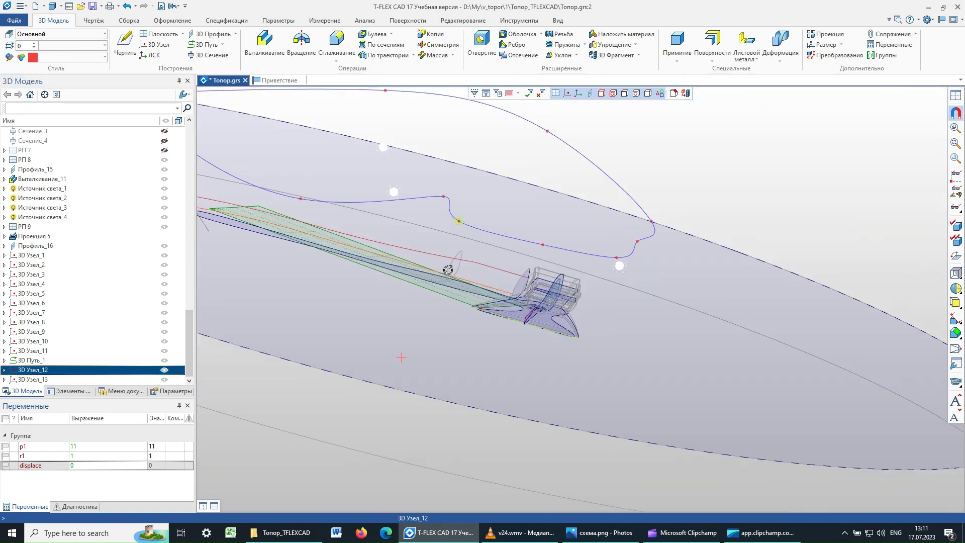
click(34, 380)
mouse_move(720, 264)
middle_down()
mouse_move(654, 323)
mouse_move(685, 276)
middle_up()
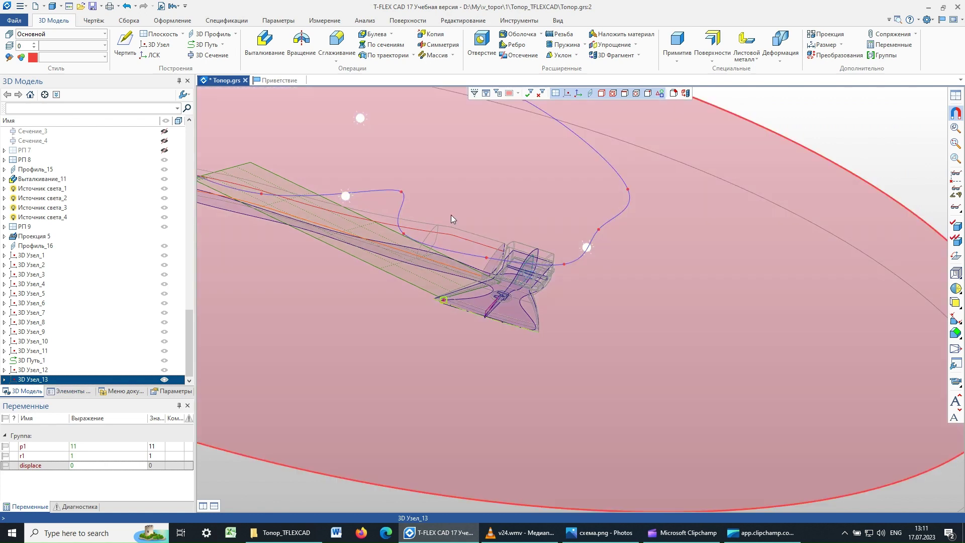
mouse_move(451, 215)
middle_down()
mouse_move(400, 228)
mouse_move(442, 310)
mouse_move(452, 385)
mouse_move(570, 354)
mouse_move(547, 422)
mouse_move(500, 443)
mouse_move(427, 421)
mouse_move(343, 346)
mouse_move(351, 347)
middle_up()
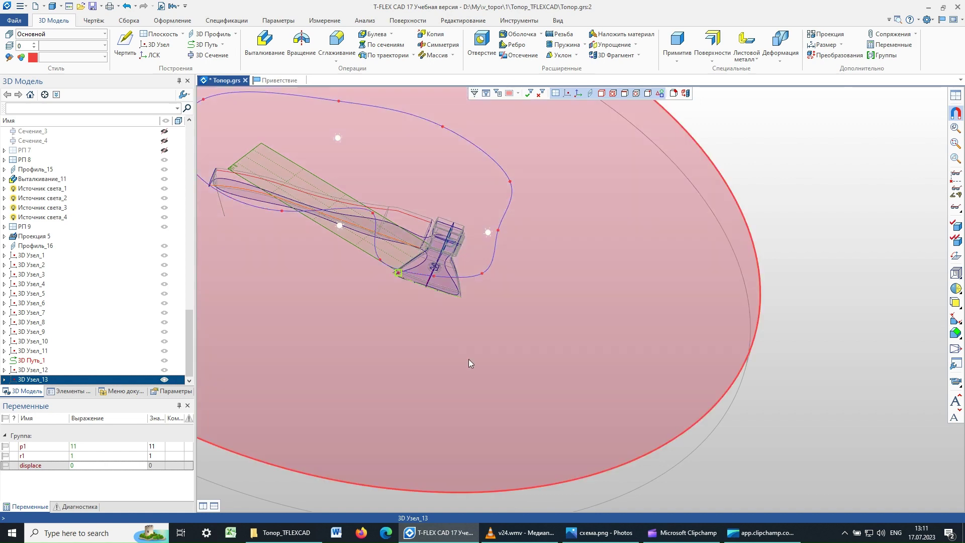
middle_drag(469, 361, 400, 286)
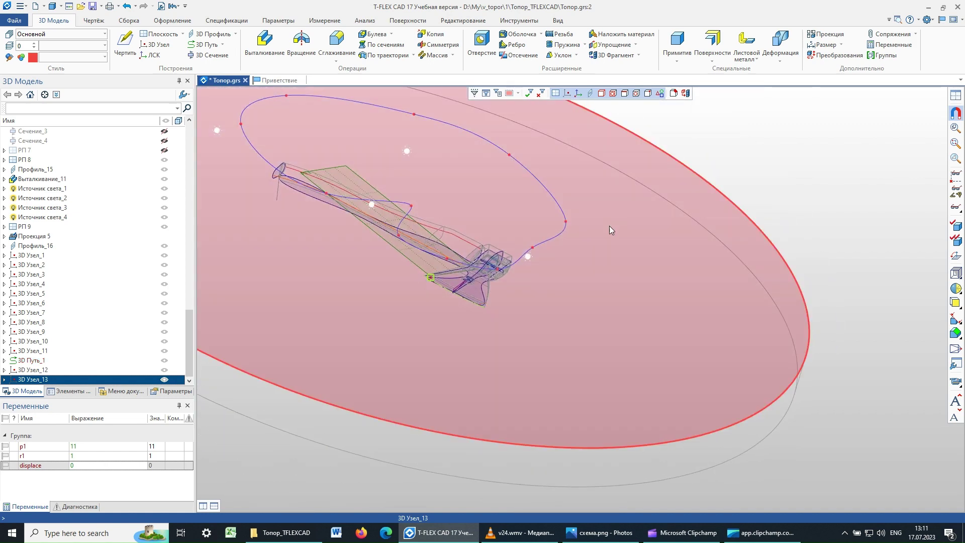
middle_drag(479, 161, 420, 147)
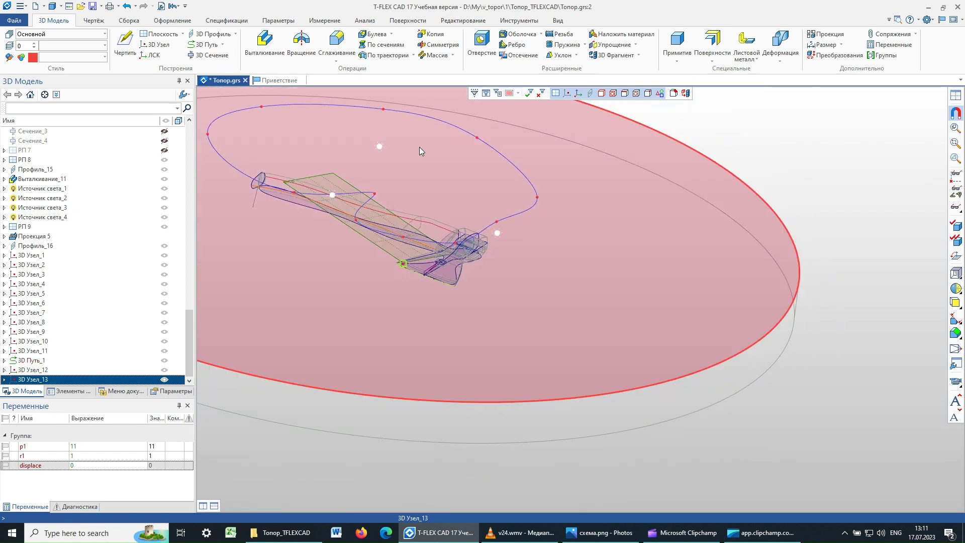
middle_drag(416, 344, 450, 361)
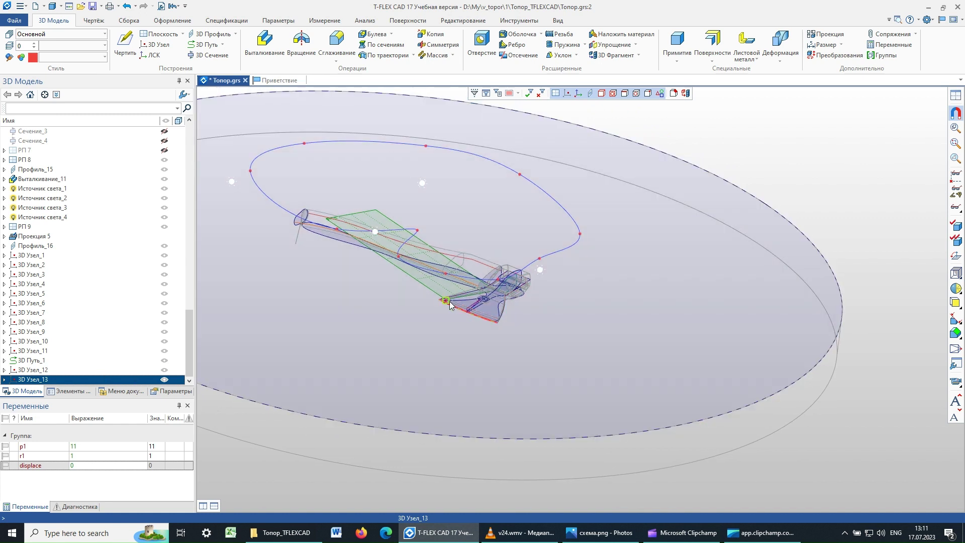
Reopen node 3D Узел_13 and rewrite its U field toward displace>0.1?displace-0.1:displace+0.9
right_click(32, 378)
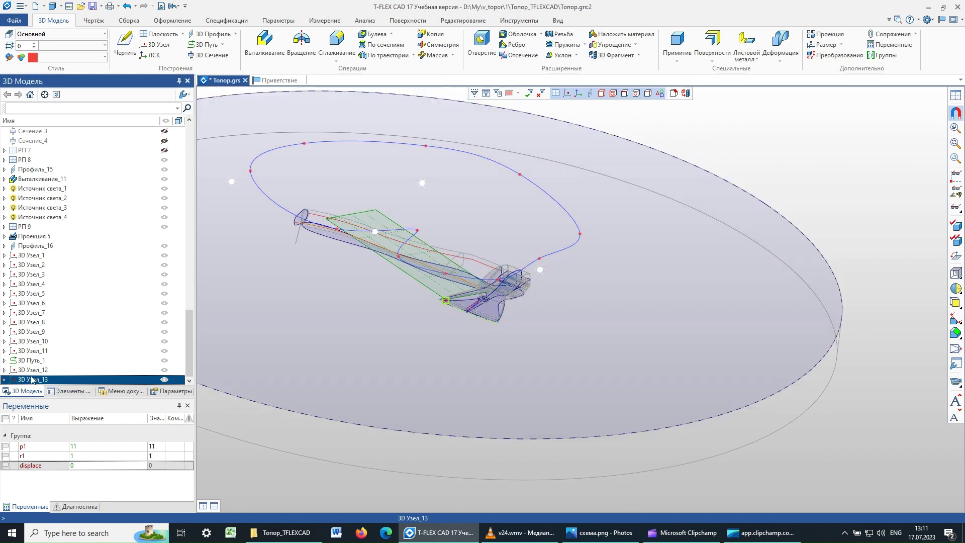
click(57, 151)
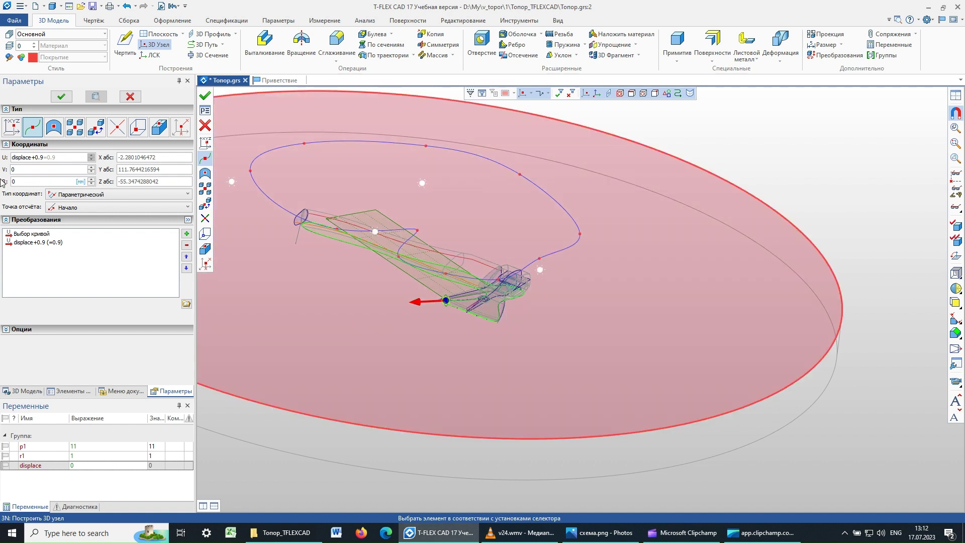
click(13, 158)
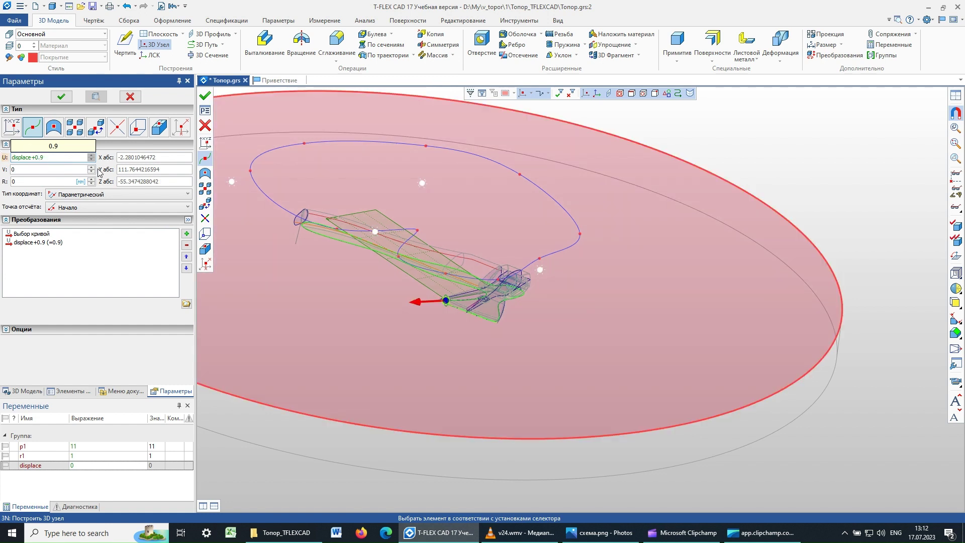
drag(195, 178, 270, 183)
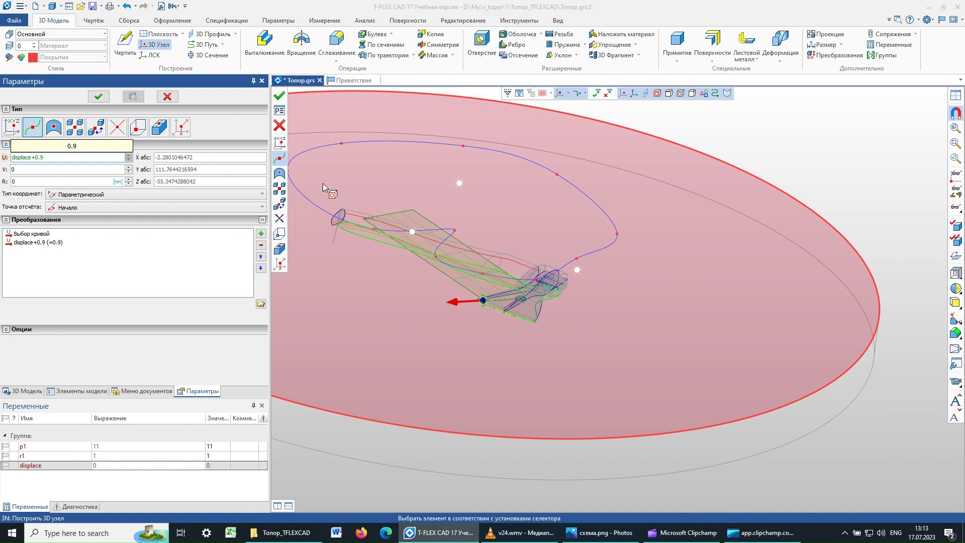
text(di)
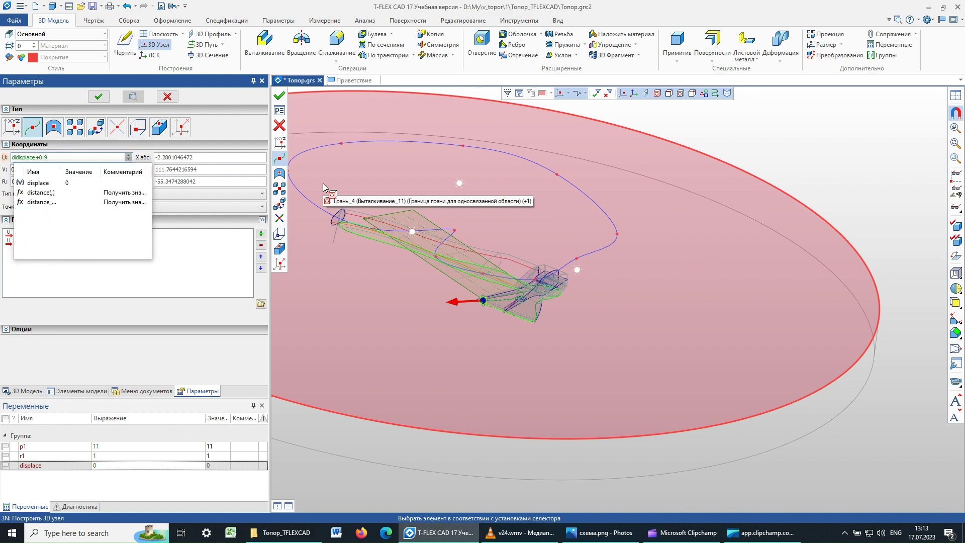
text(spl)
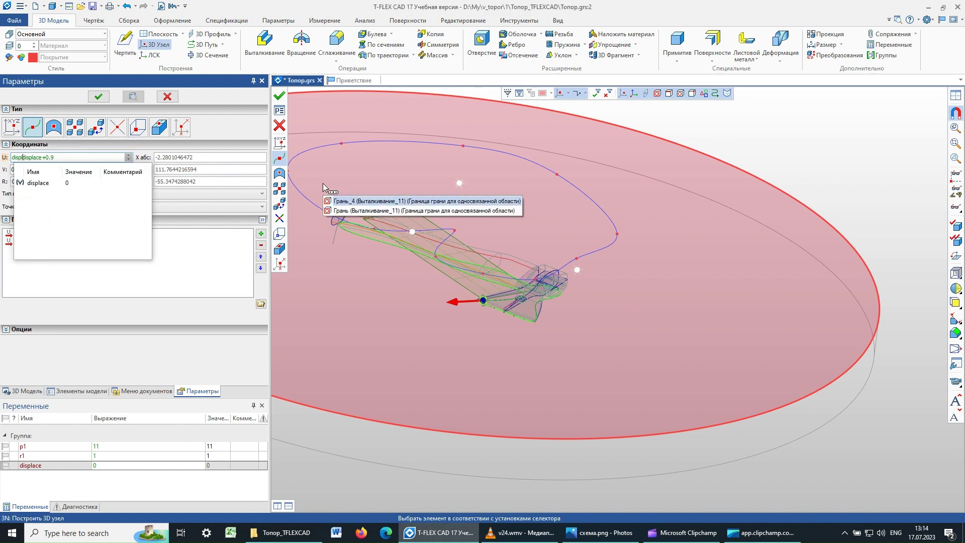
text(ace>)
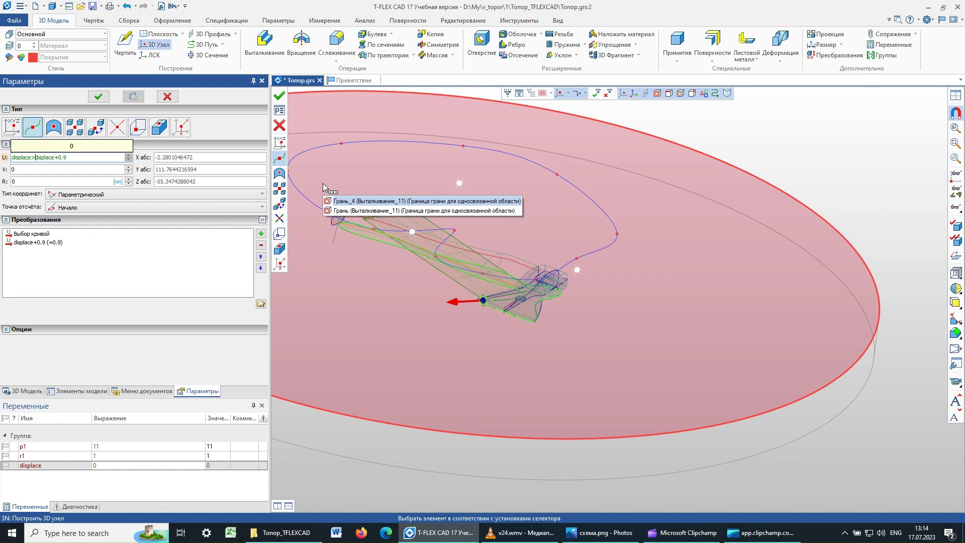
text(0.1)
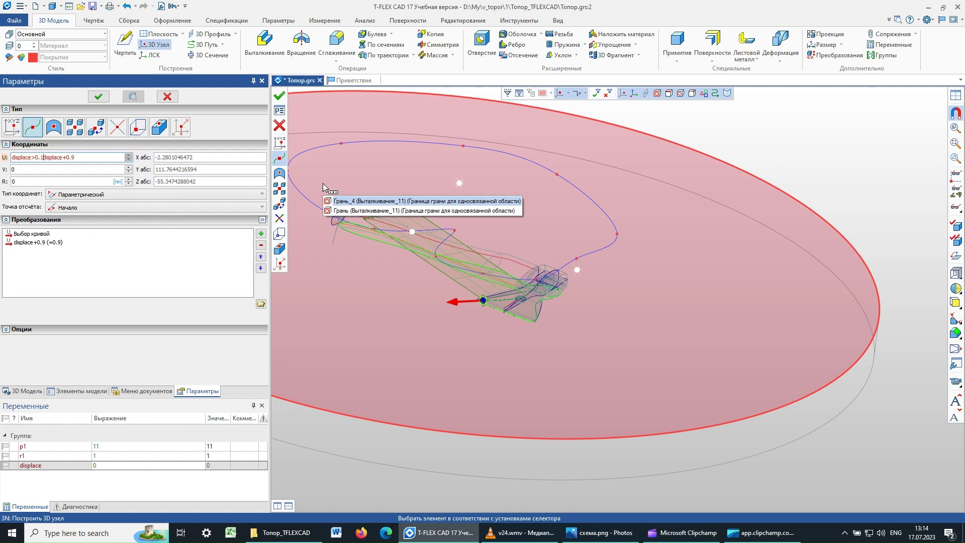
text(?)
text(d)
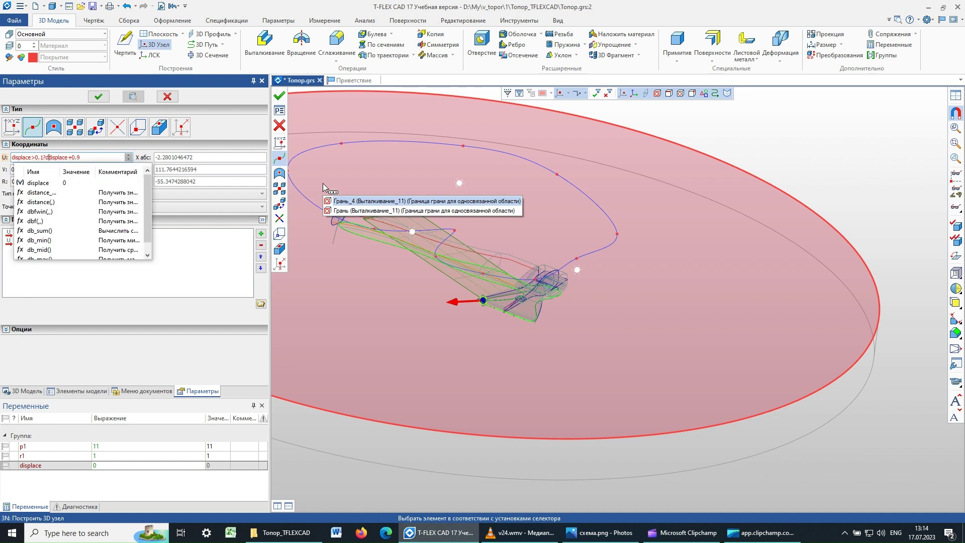
text(ispla)
text(c)
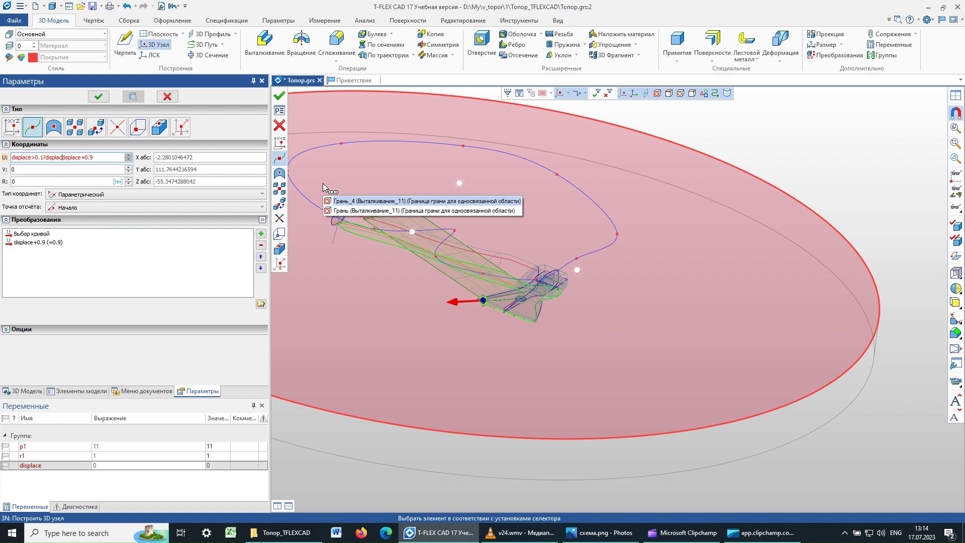
text(e-)
text(0.1)
text(:)
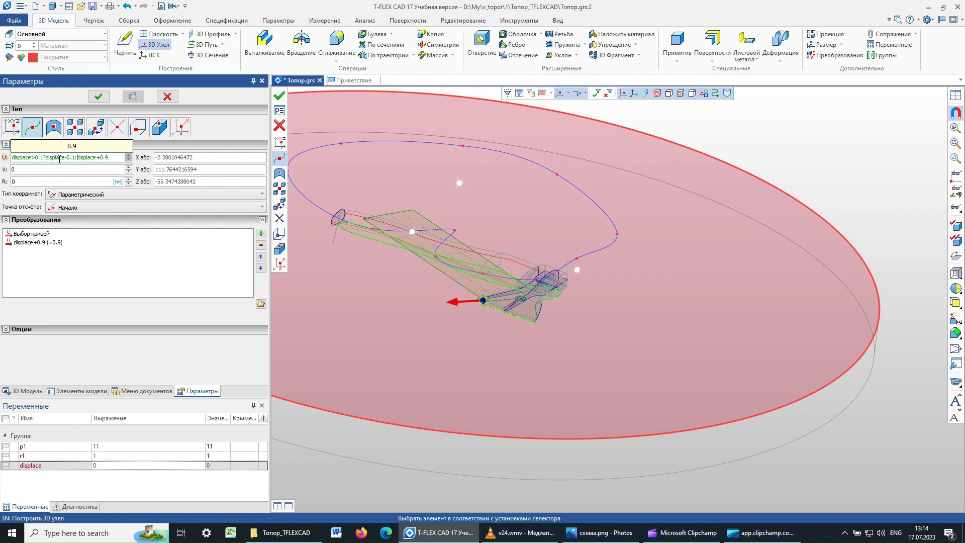
Finish the node edit and select both 3D Узел_12 and 3D Узел_13 in the model tree
click(98, 97)
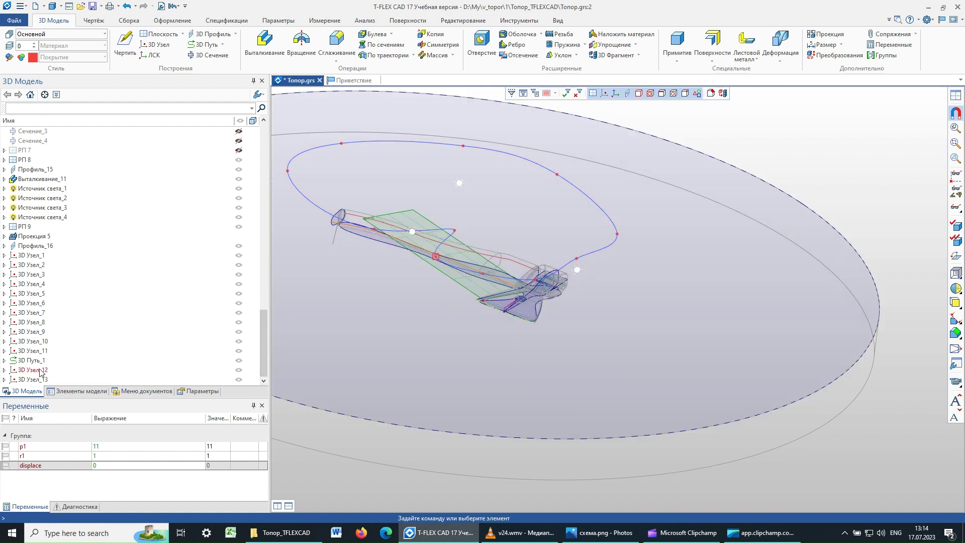
click(40, 370)
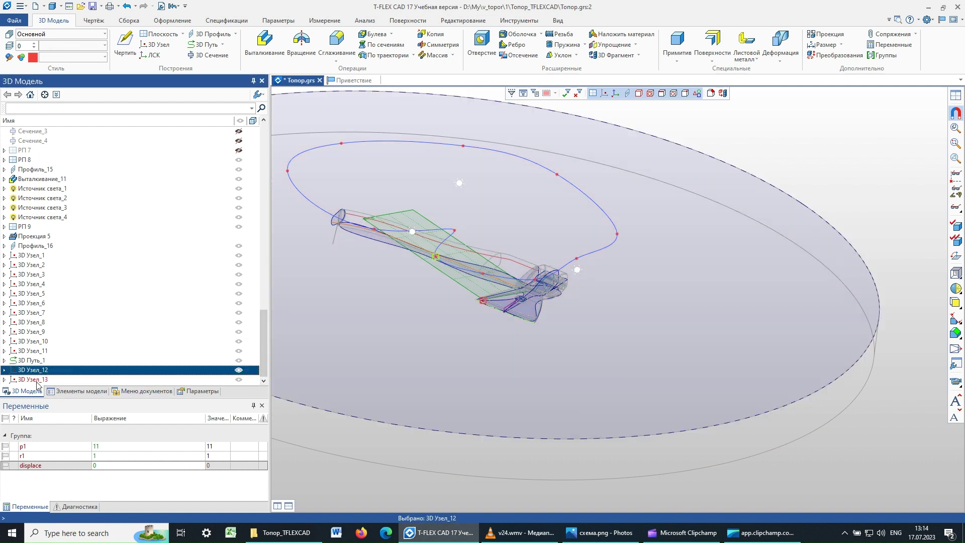
ctrl+click(36, 381)
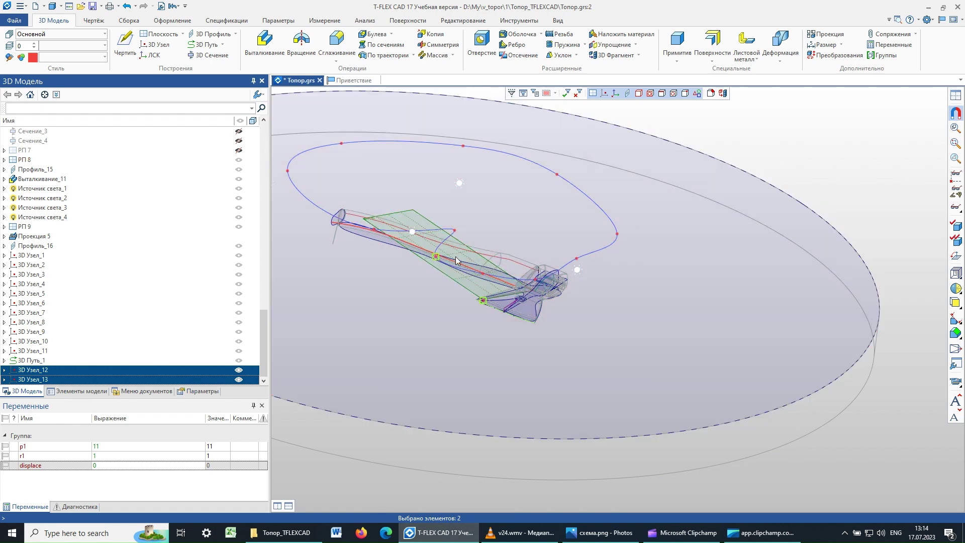
mouse_move(577, 315)
middle_down()
mouse_move(447, 205)
mouse_move(479, 227)
middle_up()
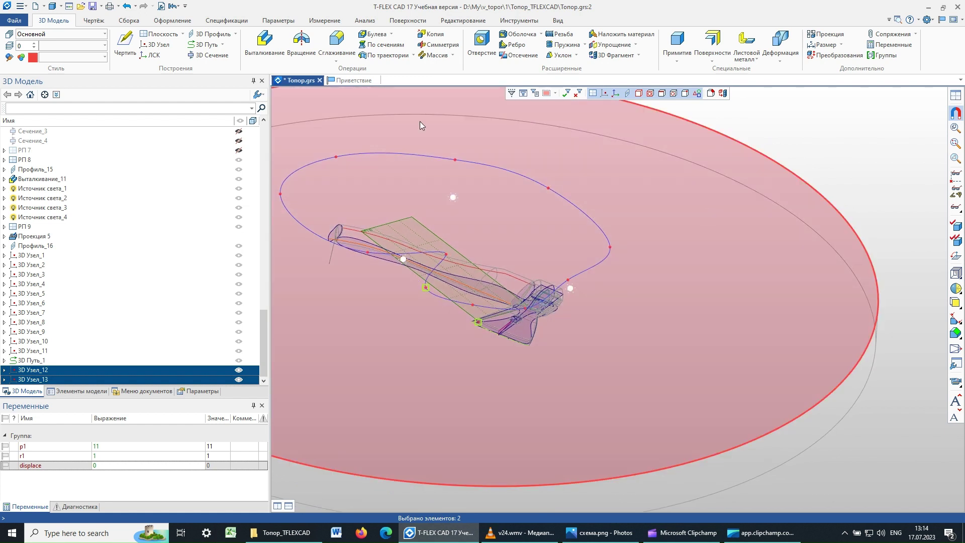
click(520, 20)
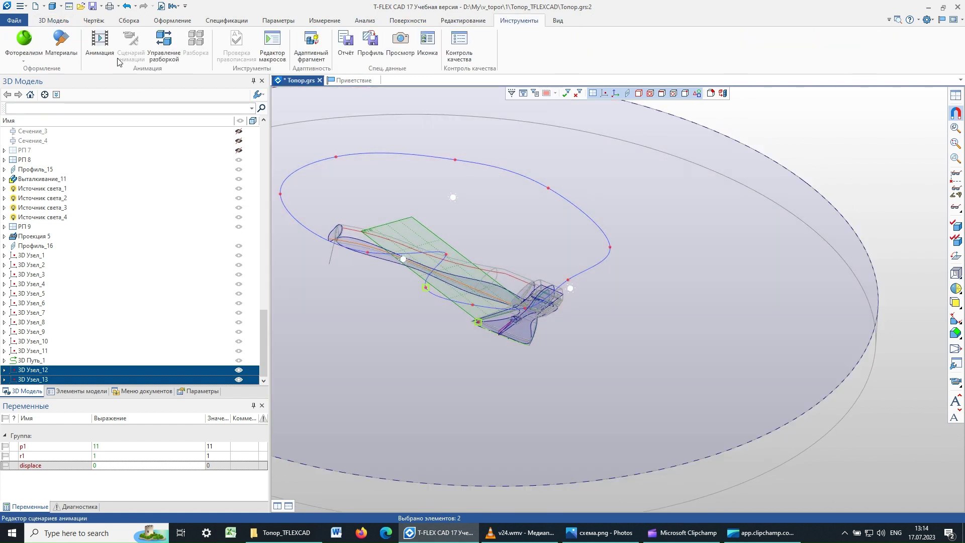
Preview the displace animation from 0 to 1 in 0.001 steps, stopping around 0.33
click(99, 42)
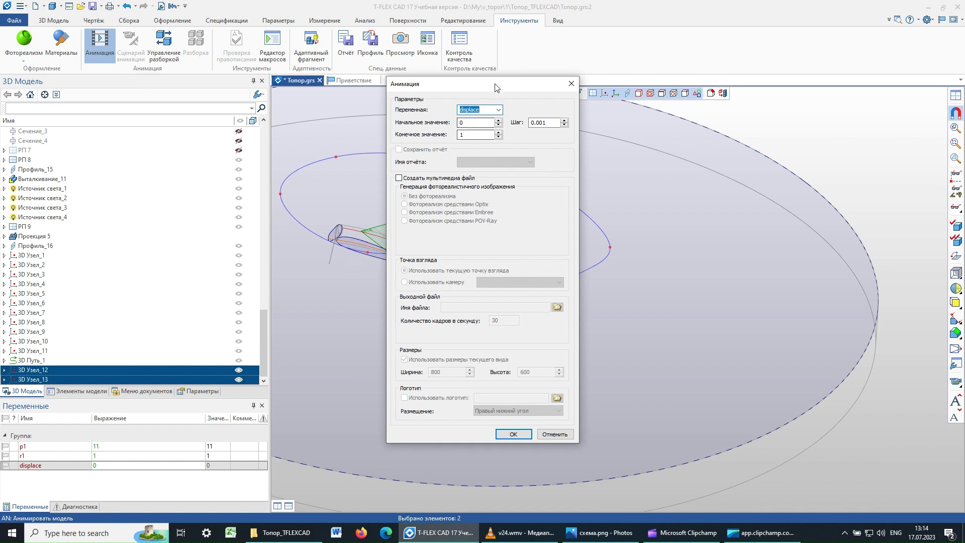
drag(497, 87, 149, 83)
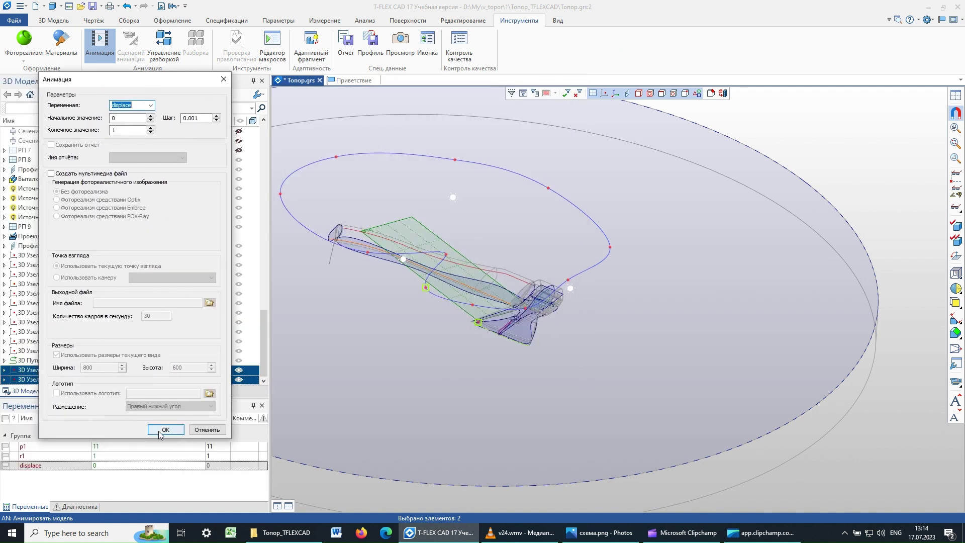
click(165, 430)
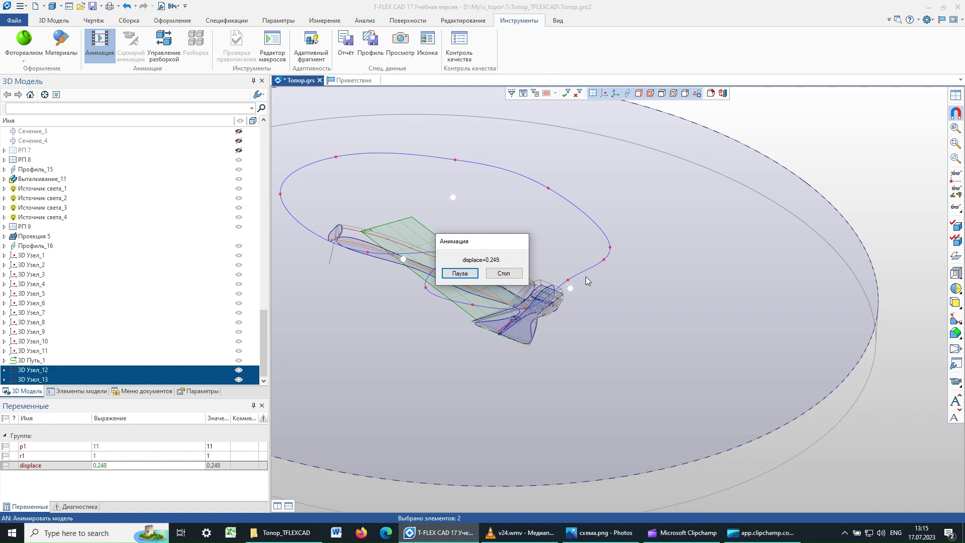
drag(506, 243, 298, 265)
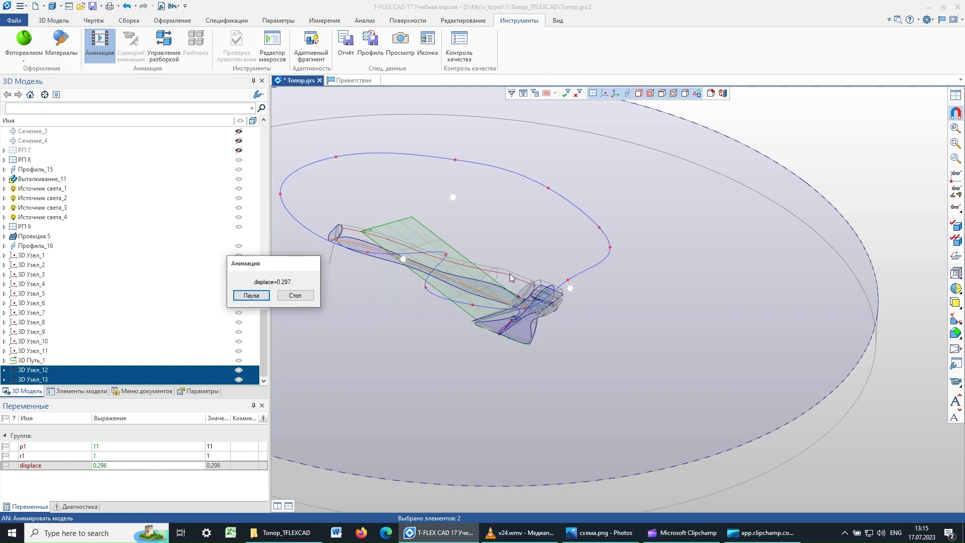
click(292, 301)
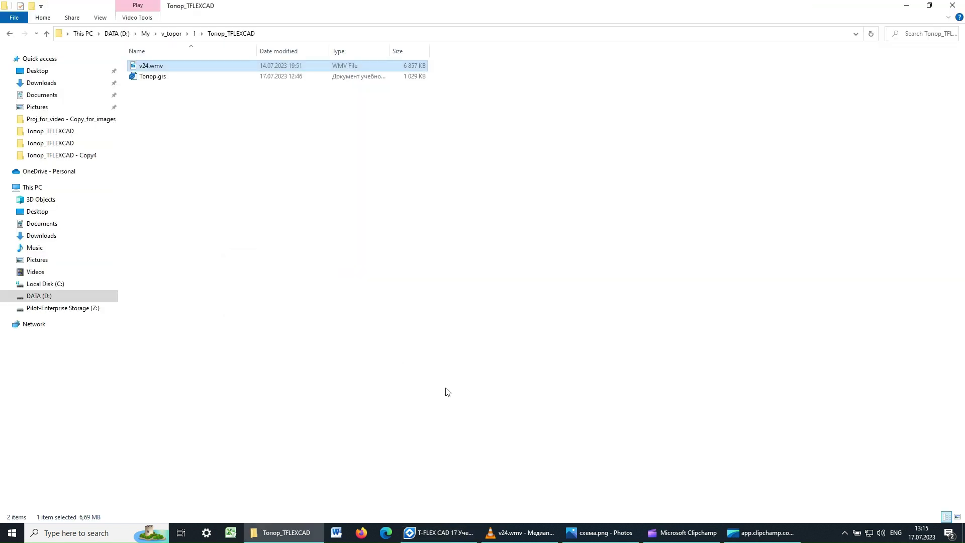
Review схема.png in Photos, then return to the T-FLEX 3D Модель view
click(907, 5)
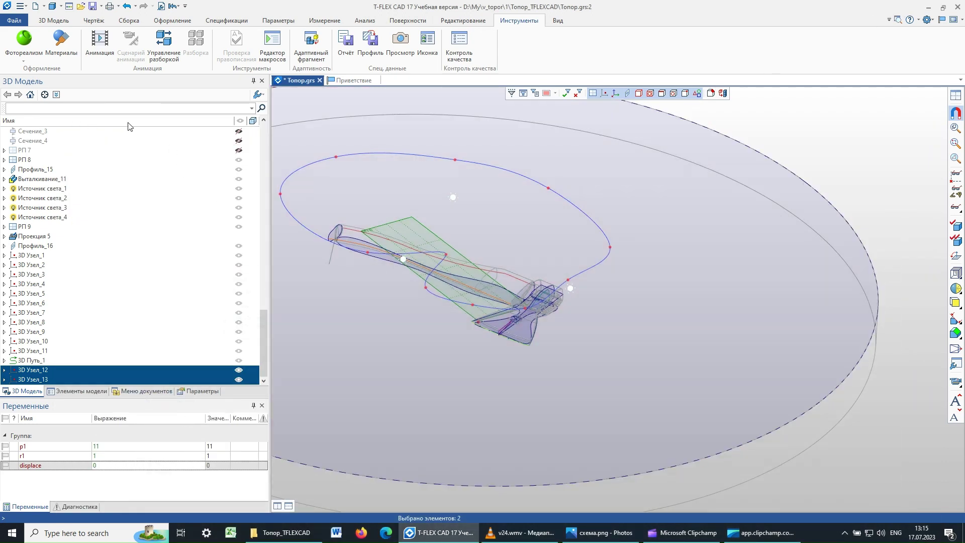
click(48, 21)
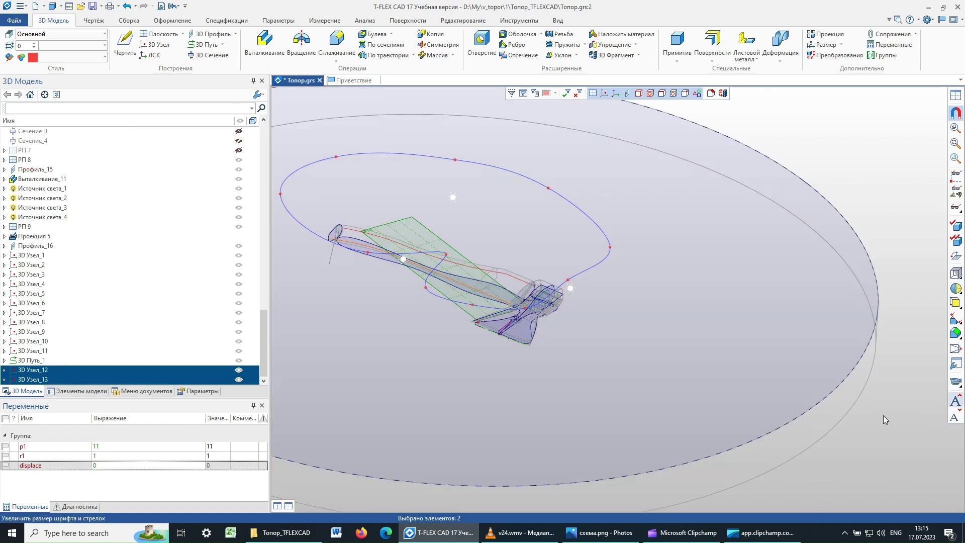
click(598, 533)
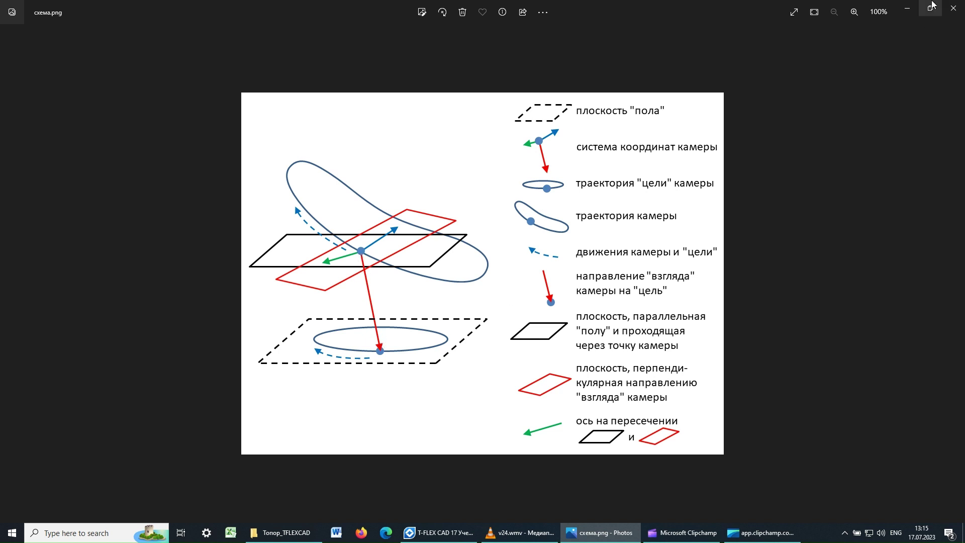
click(909, 8)
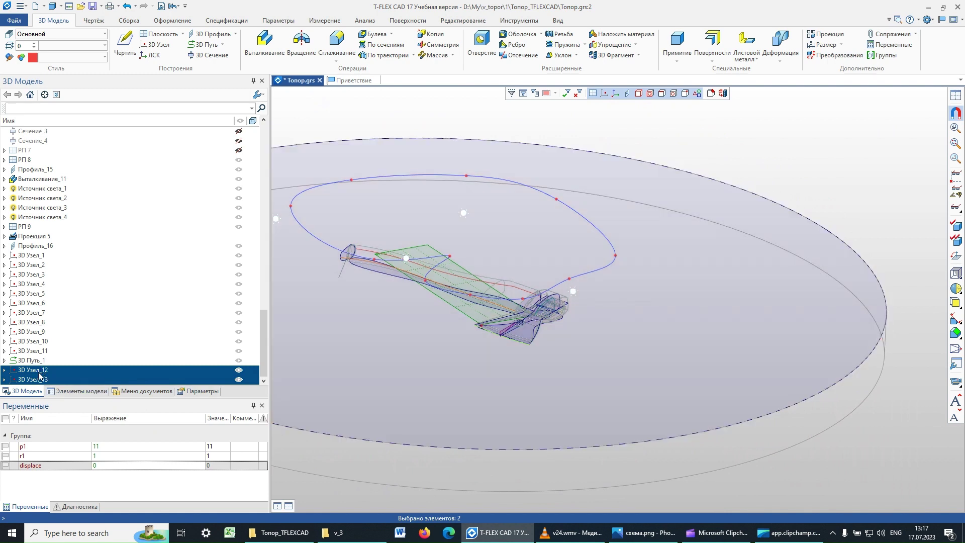
Connect nodes 3D Узел_12 and 3D Узел_13 with a straight degree-1 3D path
click(39, 373)
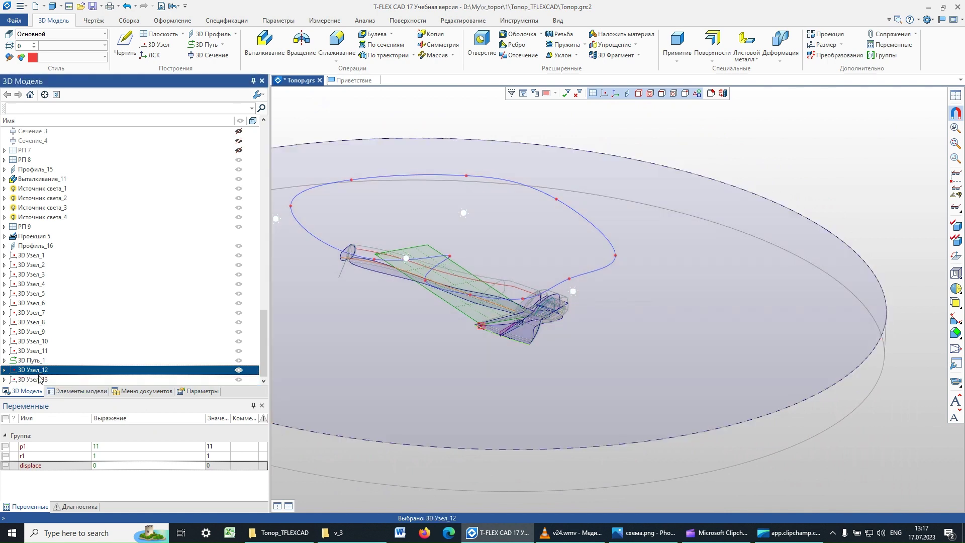
click(36, 380)
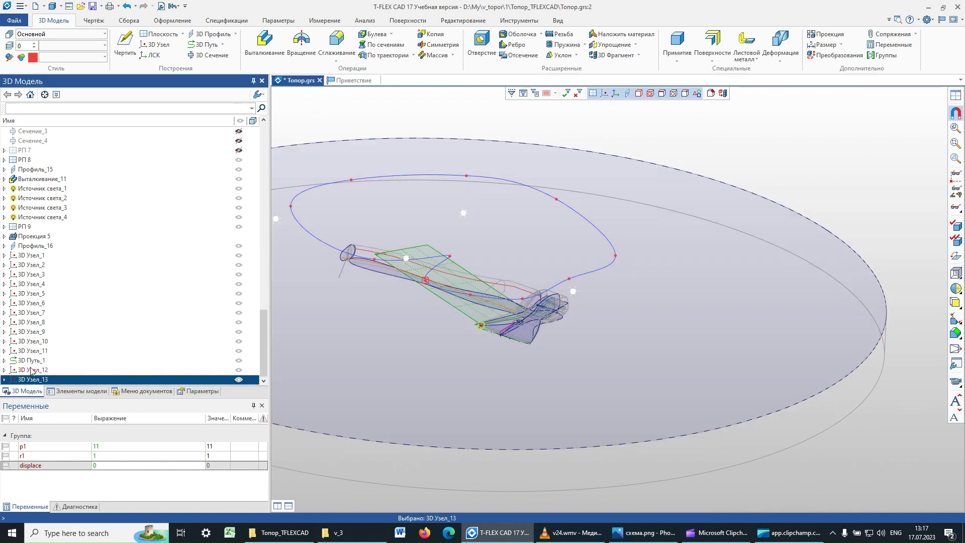
ctrl+click(31, 371)
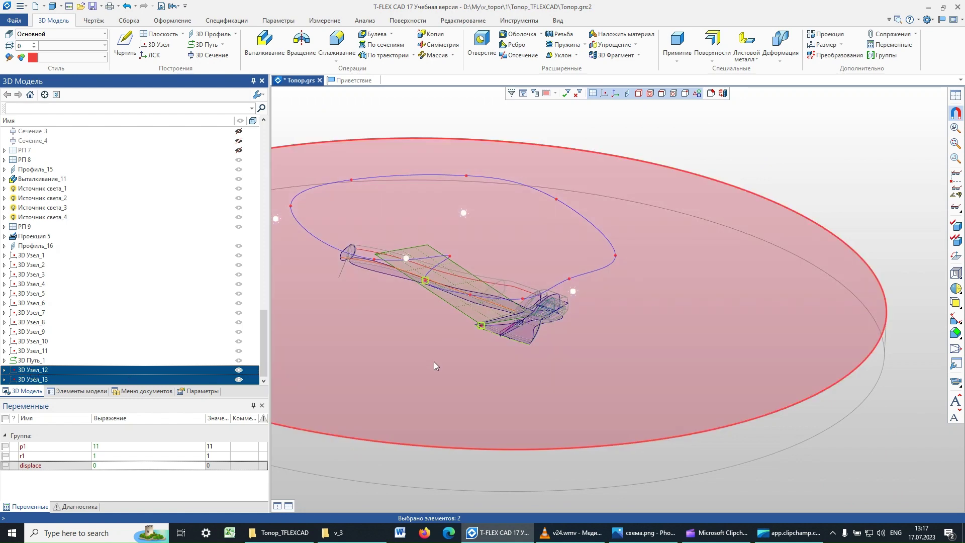
right_drag(435, 365, 435, 283)
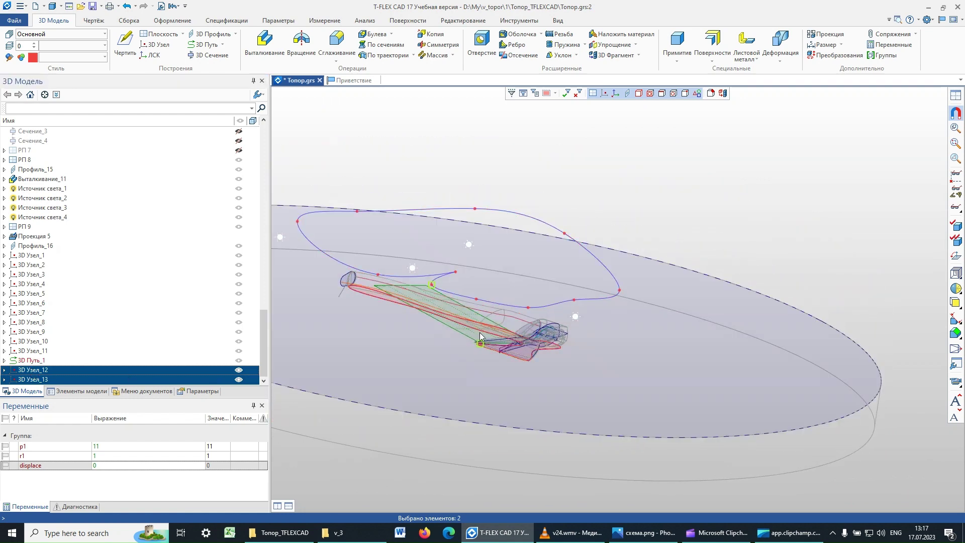
mouse_move(423, 343)
right_down()
mouse_move(427, 418)
mouse_move(409, 400)
right_up()
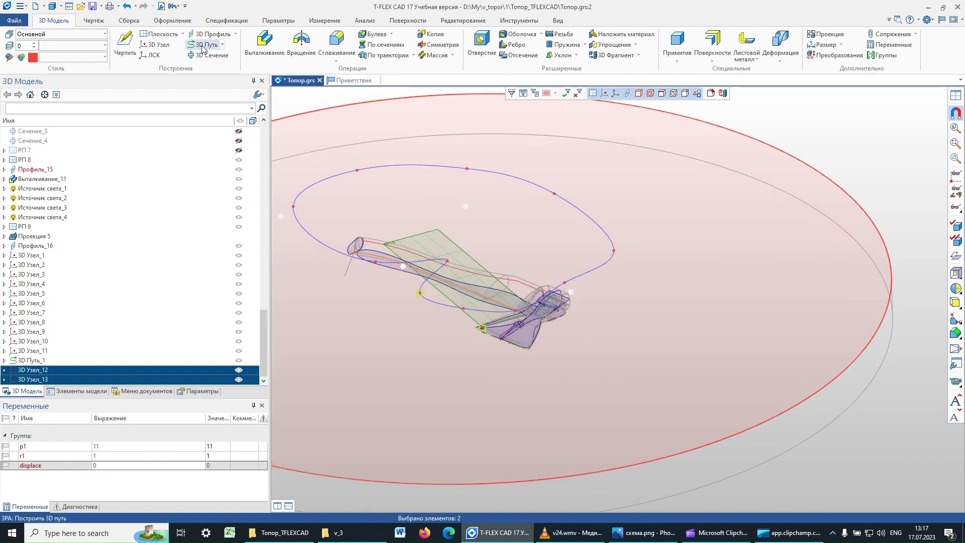
click(204, 47)
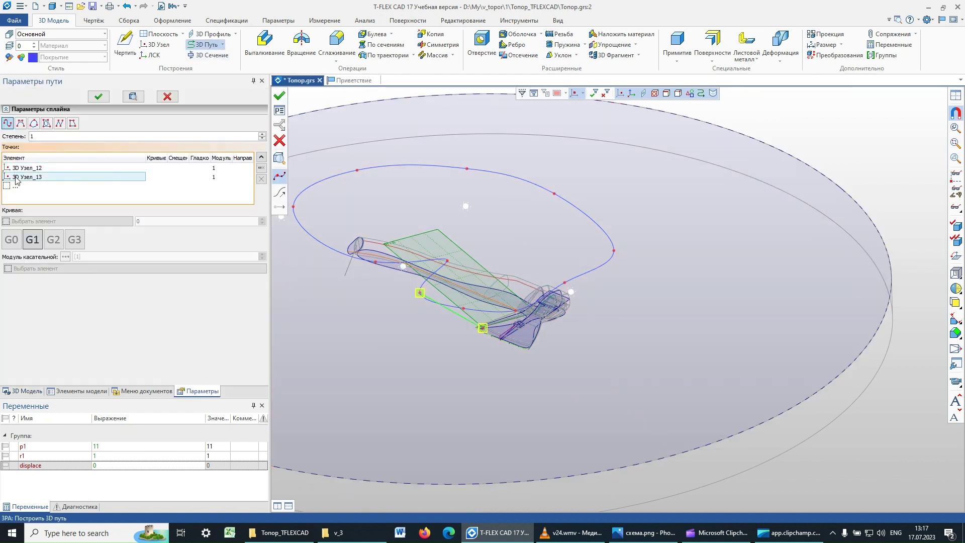
click(98, 96)
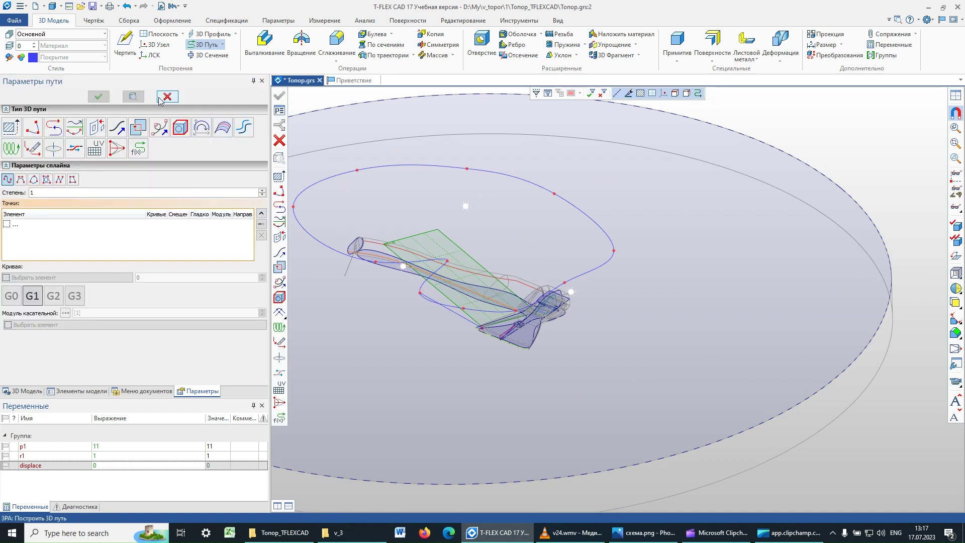
click(167, 96)
mouse_move(457, 383)
right_down()
mouse_move(464, 359)
mouse_move(540, 339)
right_up()
scroll(463, 348, up, 3)
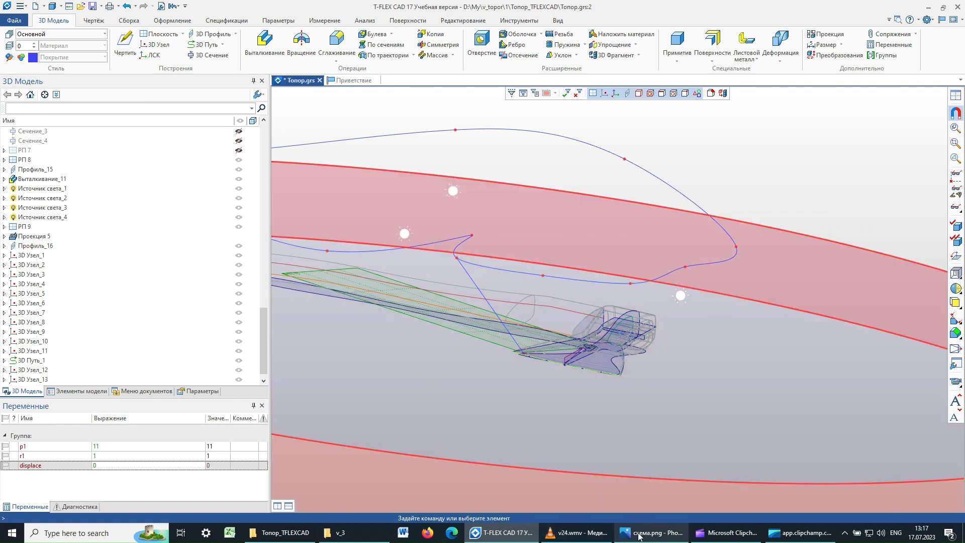
click(651, 532)
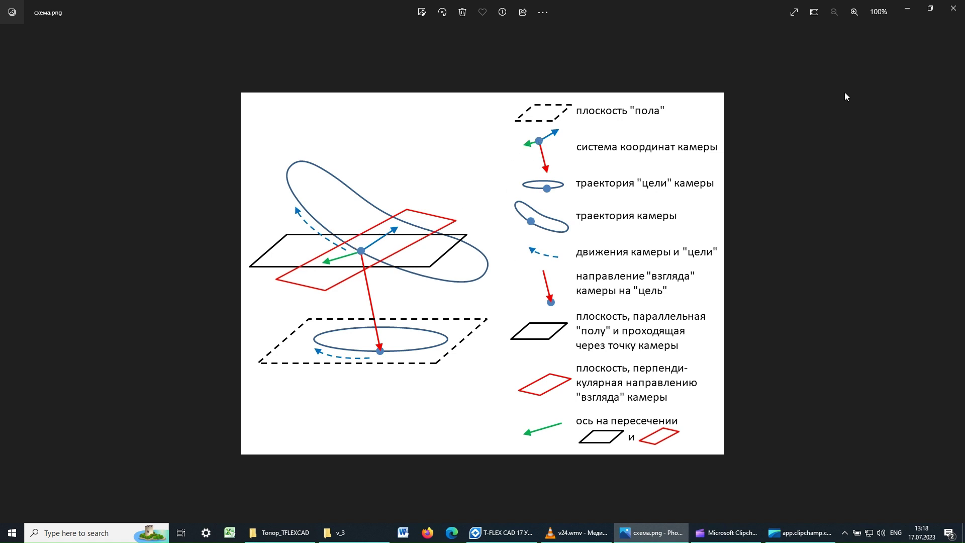
click(911, 10)
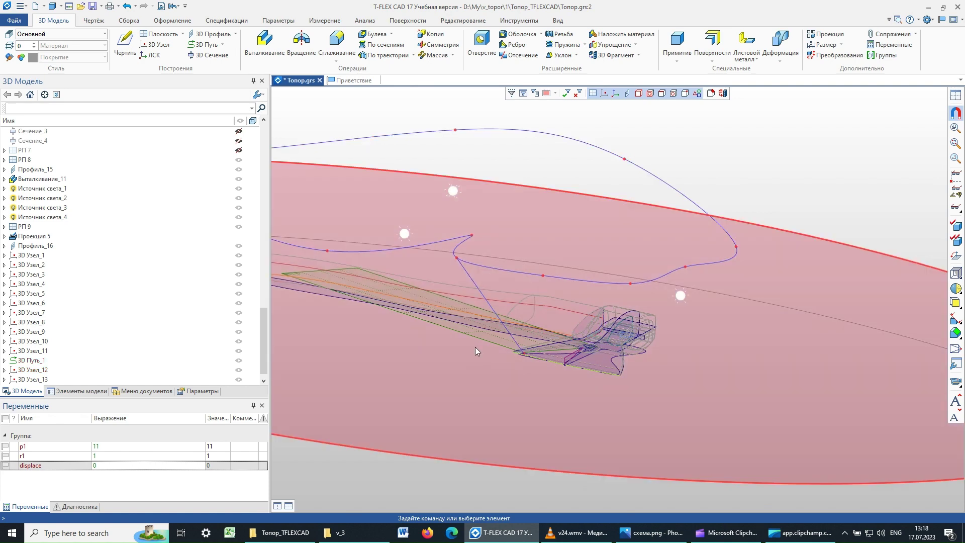
right_drag(460, 259, 484, 354)
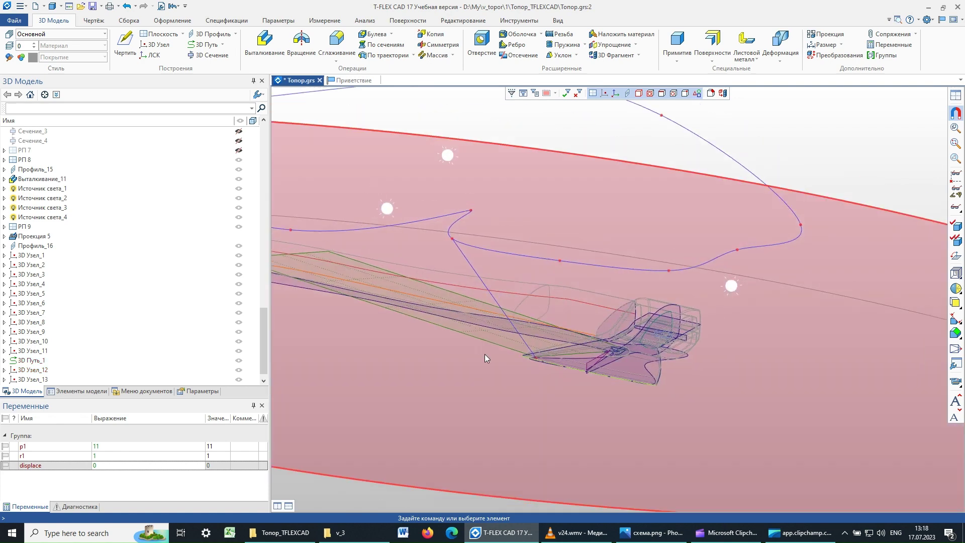
scroll(485, 354, down, 3)
mouse_move(772, 383)
right_down()
mouse_move(744, 269)
mouse_move(668, 243)
mouse_move(716, 259)
mouse_move(755, 386)
right_up()
click(754, 379)
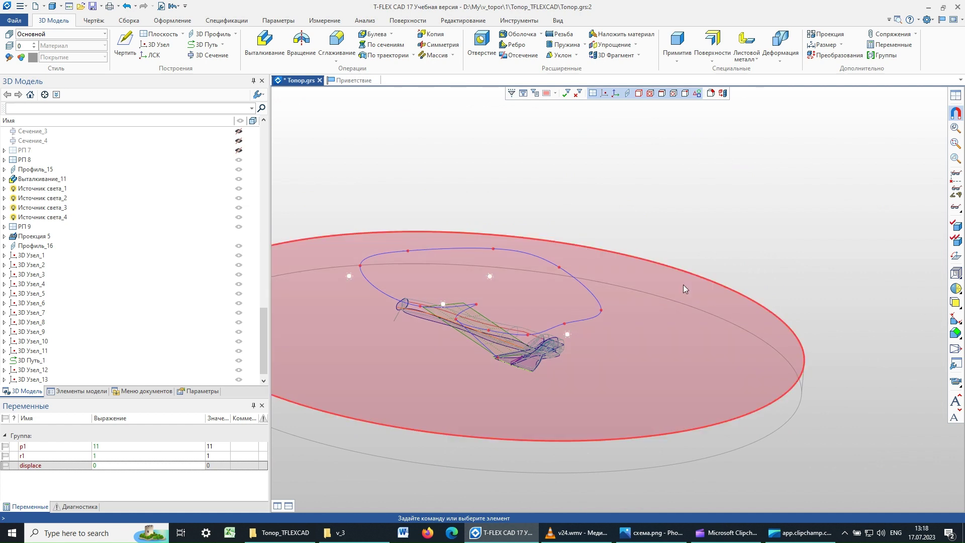
mouse_move(659, 217)
right_down()
mouse_move(672, 164)
mouse_move(694, 182)
mouse_move(700, 176)
right_up()
scroll(510, 202, up, 3)
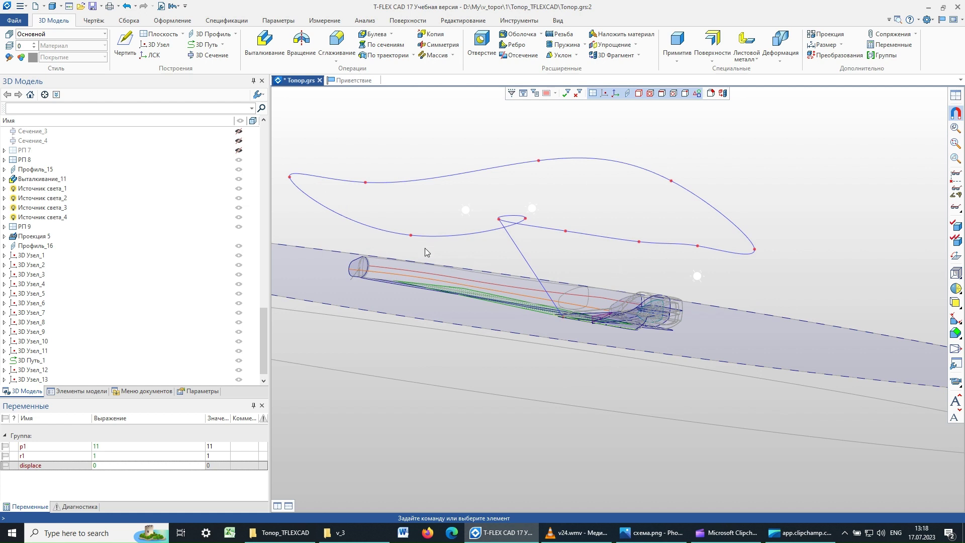
Create work plane РП 10 perpendicular to 3D Путь_2 through node 3D Узел_12
click(155, 35)
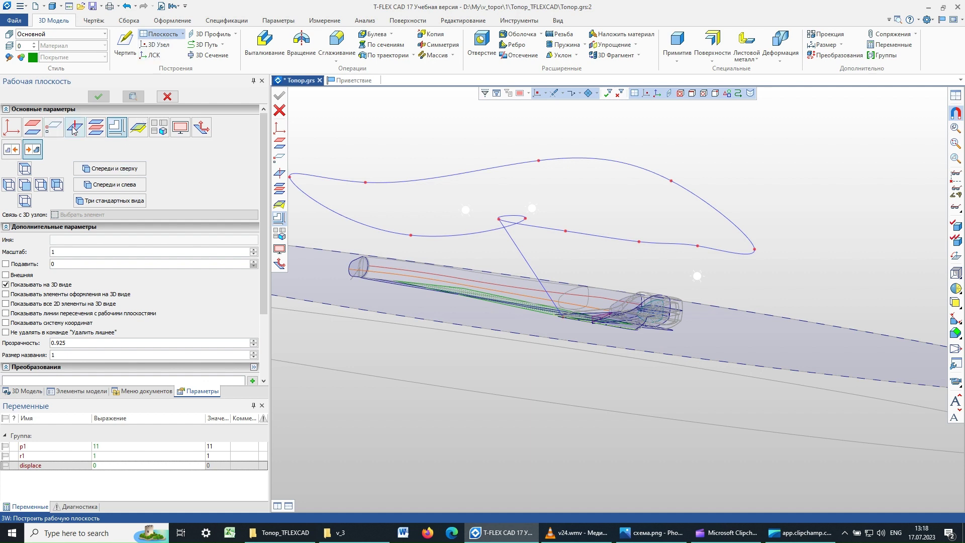
click(74, 129)
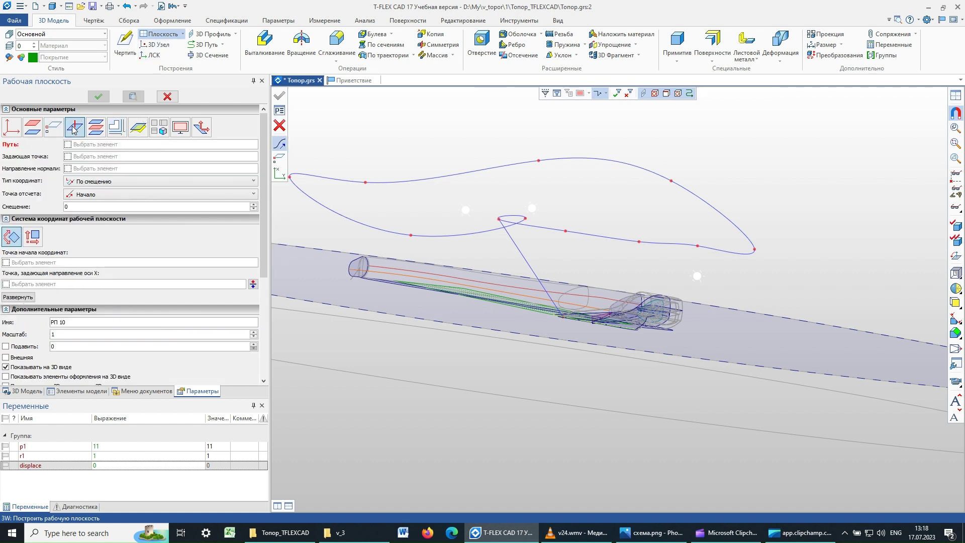
click(524, 257)
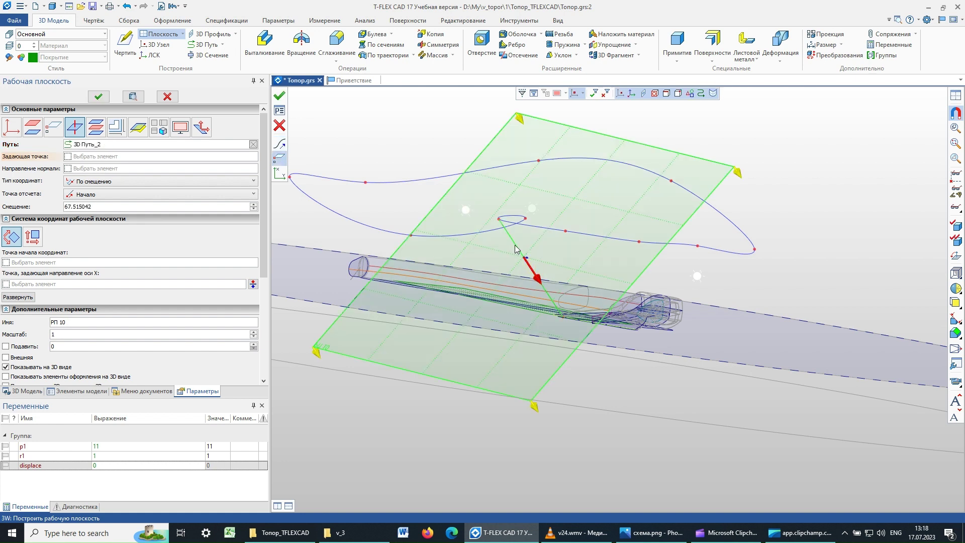
click(500, 221)
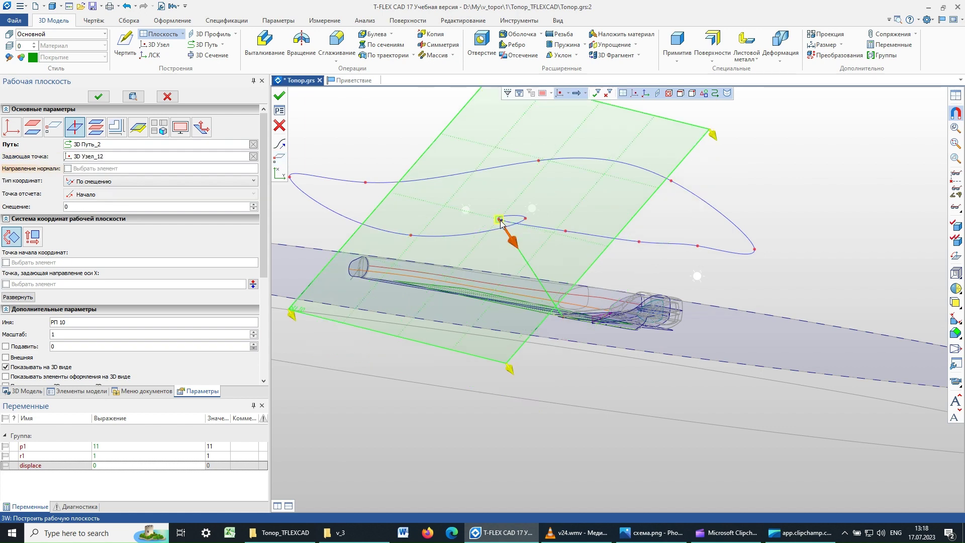
mouse_move(826, 195)
middle_down()
mouse_move(725, 195)
mouse_move(760, 200)
middle_up()
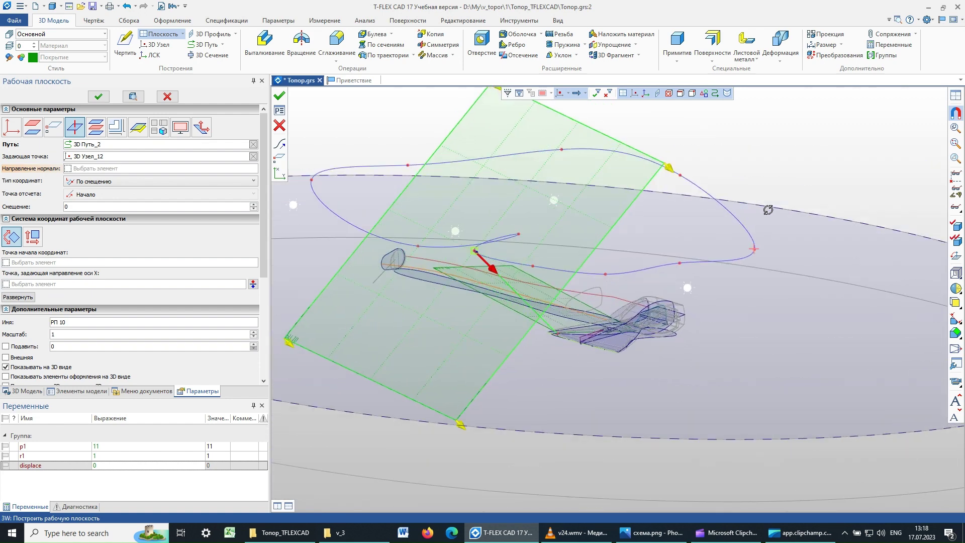
click(100, 96)
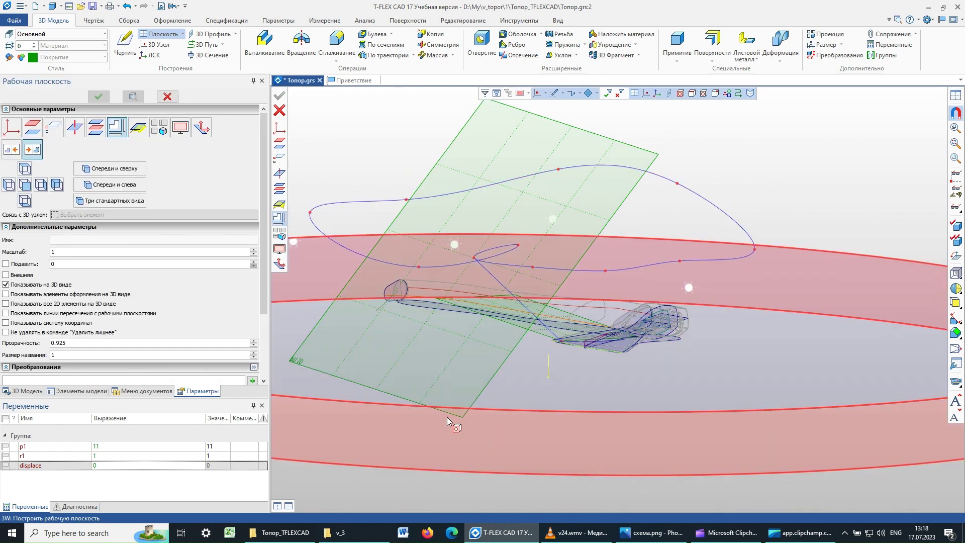
Create offset work plane РП 11 from Профиль_15, passing through node 3D Узел_12
click(31, 129)
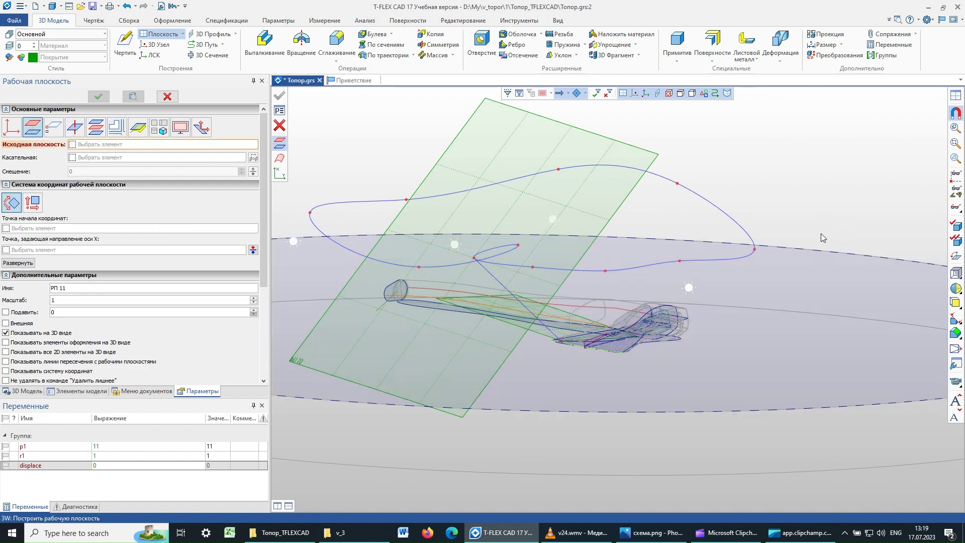
click(816, 252)
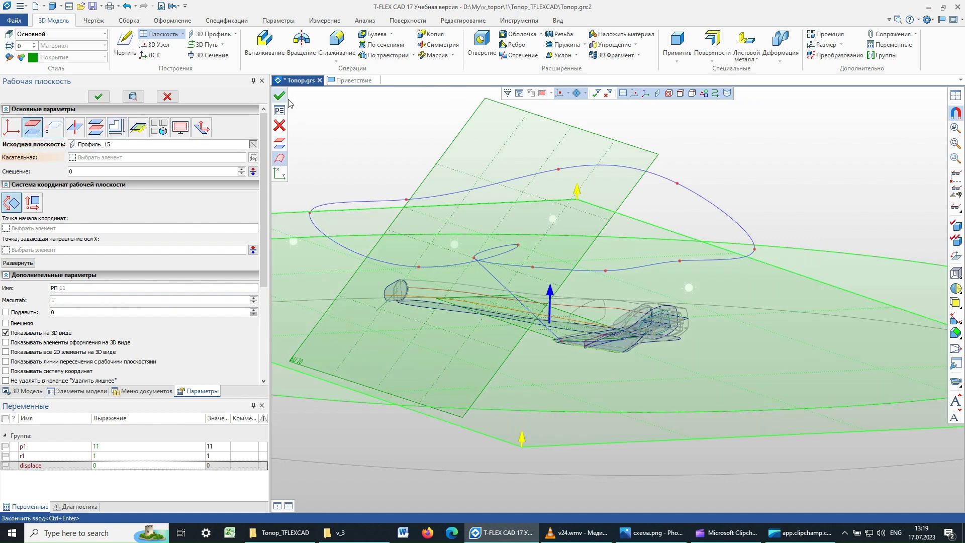
click(474, 258)
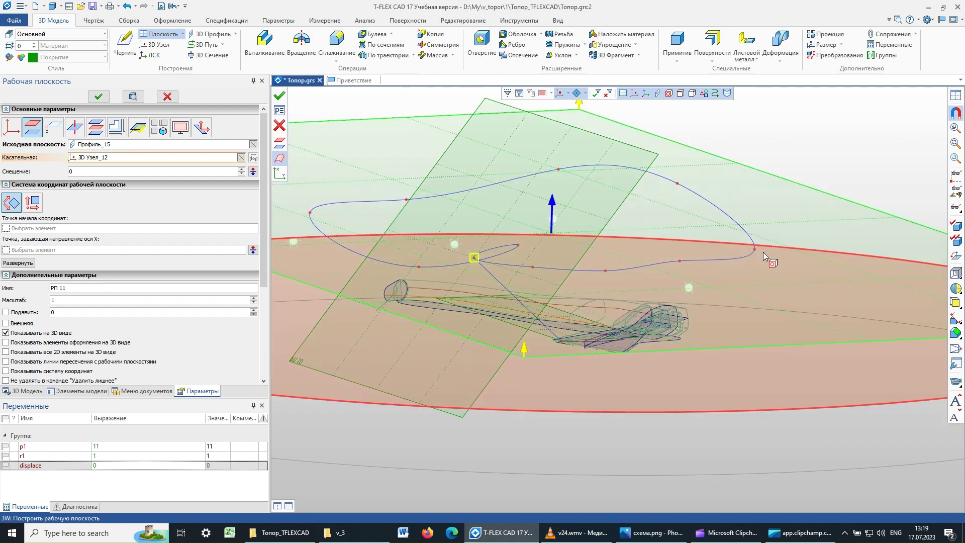
middle_drag(773, 334, 767, 303)
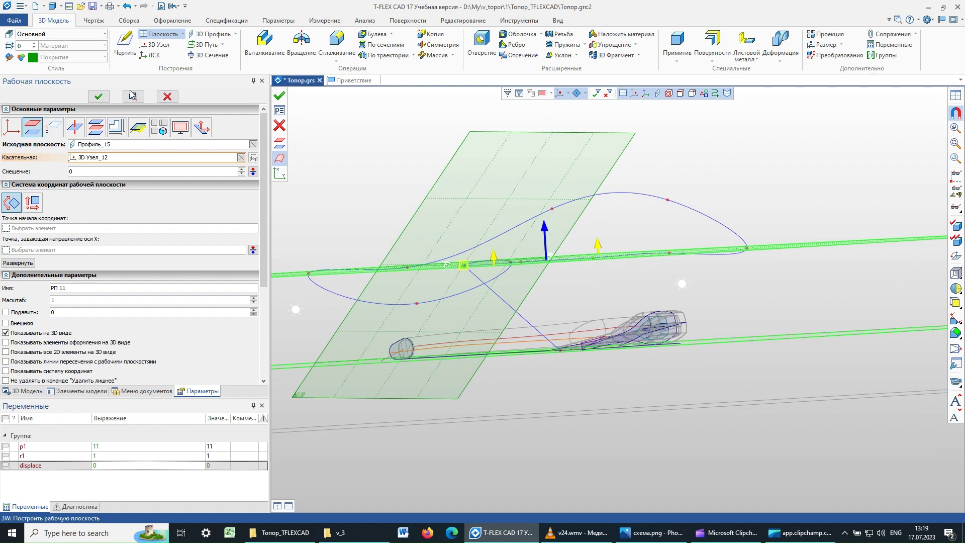
click(98, 97)
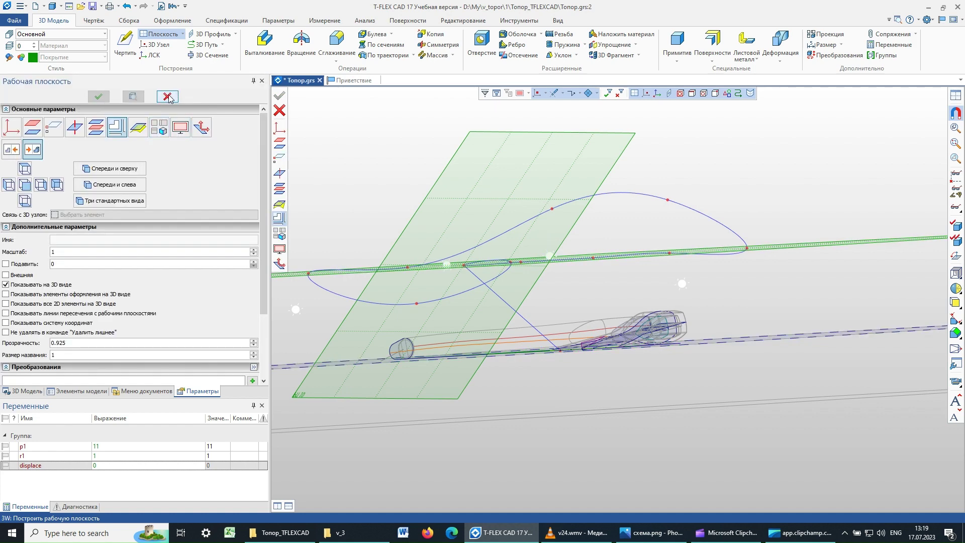
key(Escape)
mouse_move(718, 175)
middle_down()
mouse_move(774, 151)
mouse_move(791, 162)
mouse_move(788, 192)
mouse_move(726, 173)
mouse_move(695, 201)
mouse_move(725, 188)
middle_up()
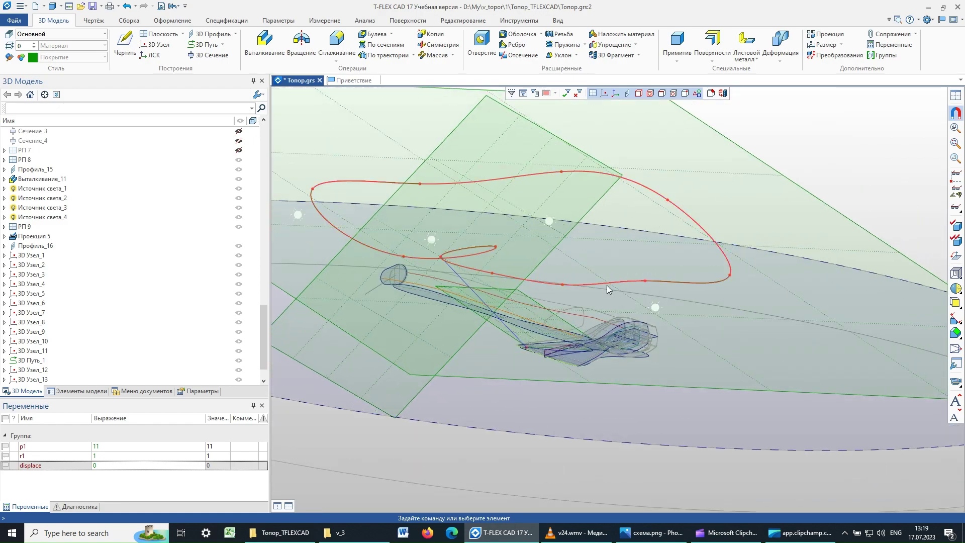
click(663, 533)
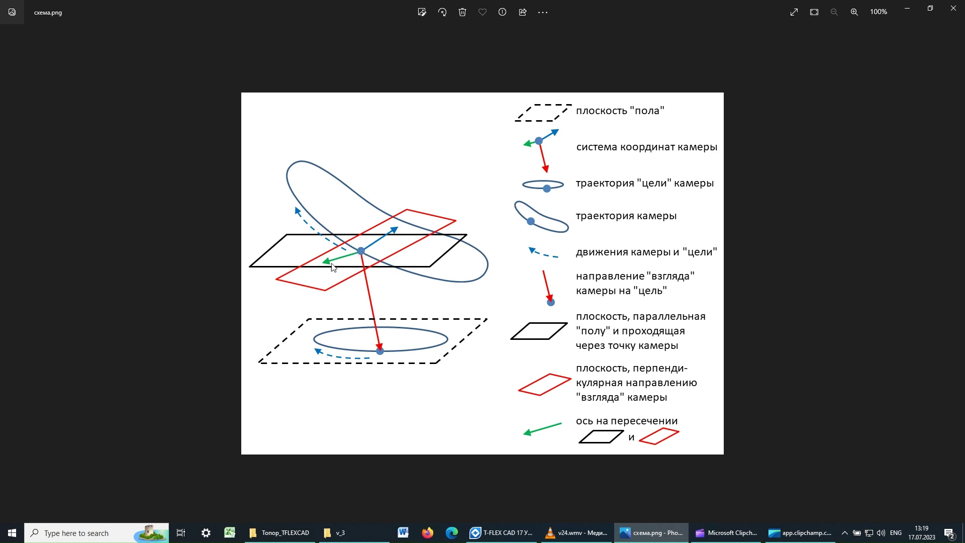
Build a 3D path along the intersection of work planes РП 11 and РП 10
click(908, 9)
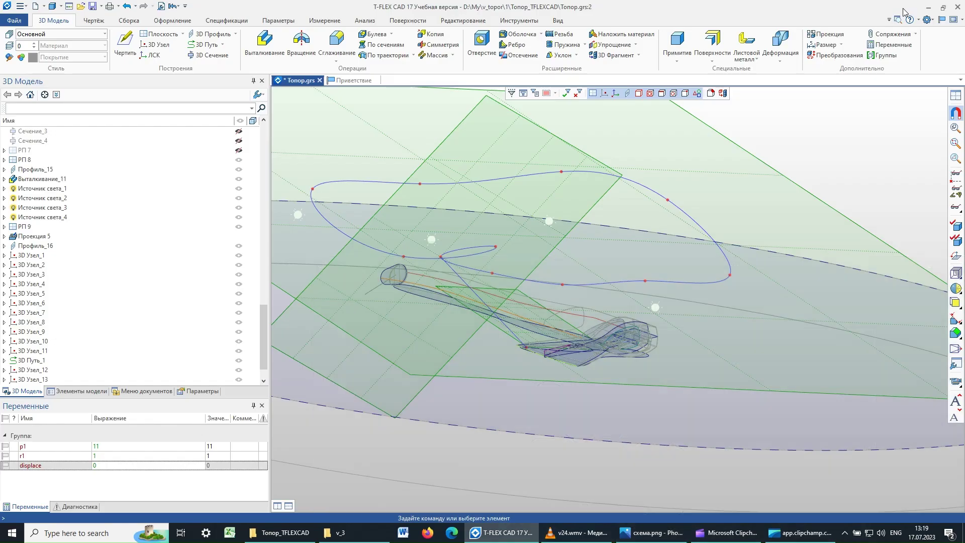
mouse_move(789, 210)
right_down()
mouse_move(708, 298)
mouse_move(714, 314)
right_up()
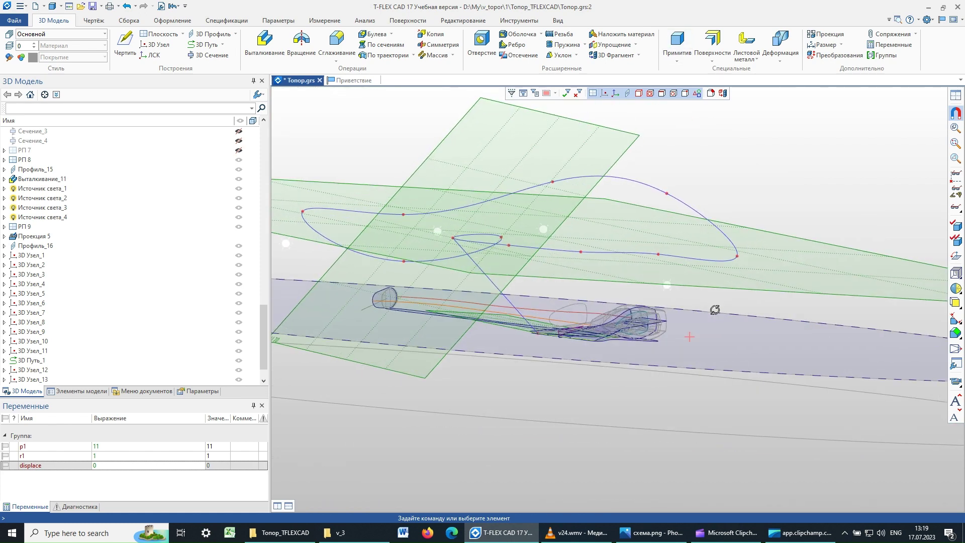
click(209, 45)
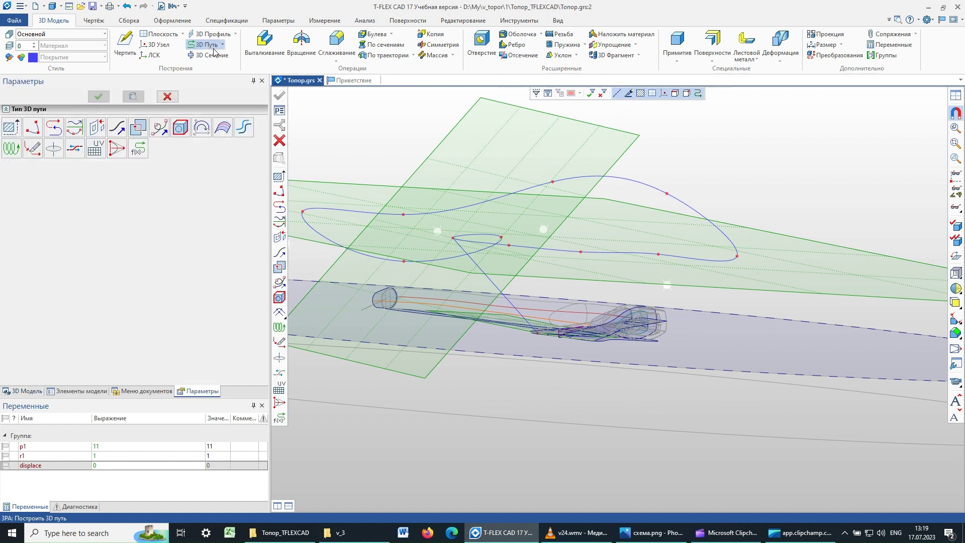
drag(271, 181, 179, 176)
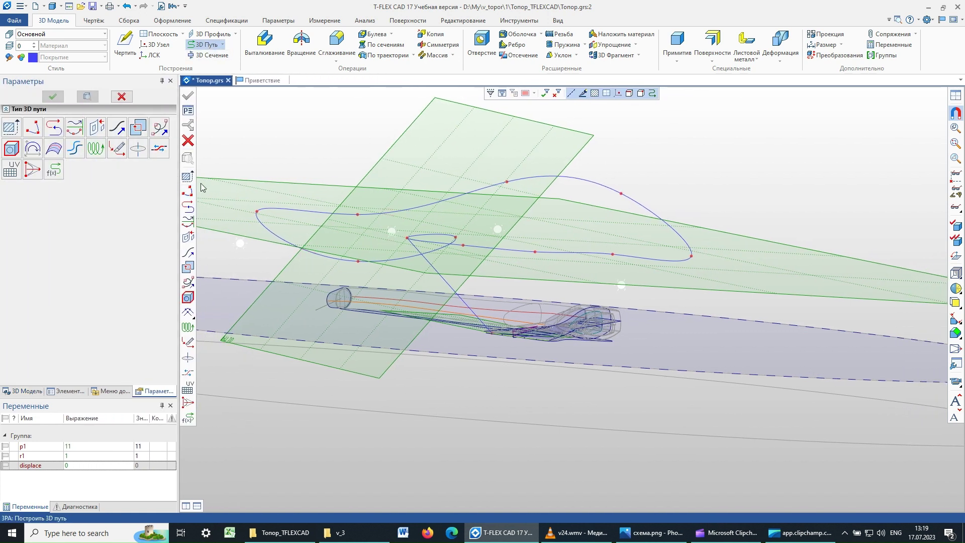
click(139, 130)
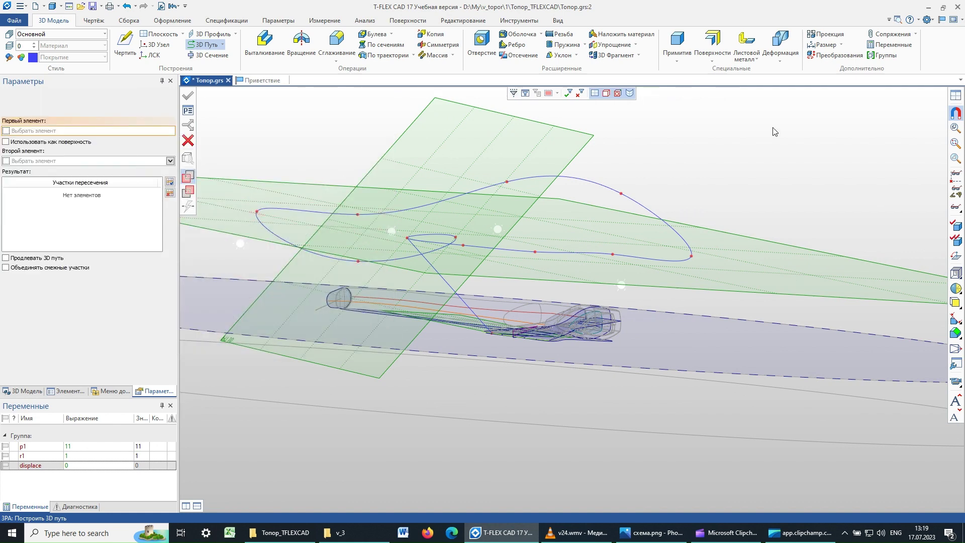
middle_drag(697, 156, 717, 173)
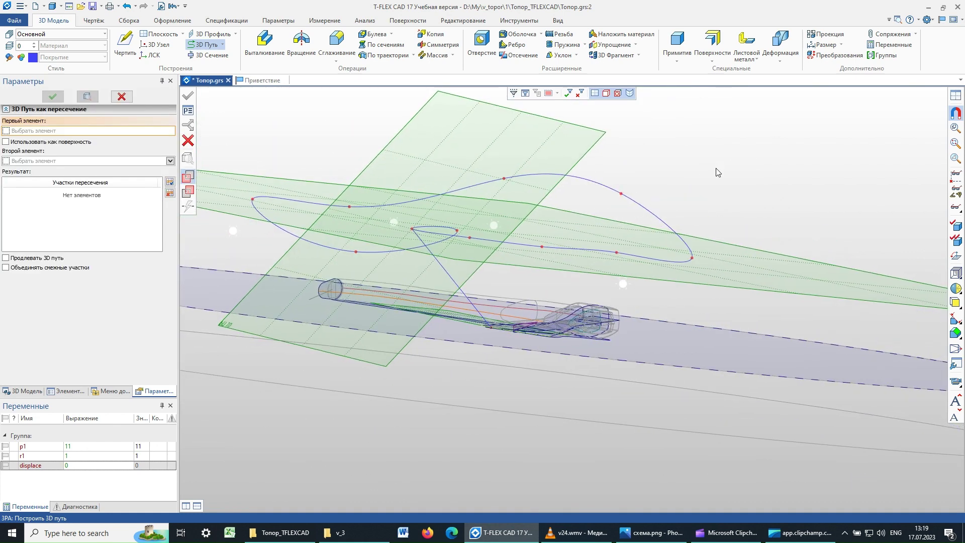
click(725, 245)
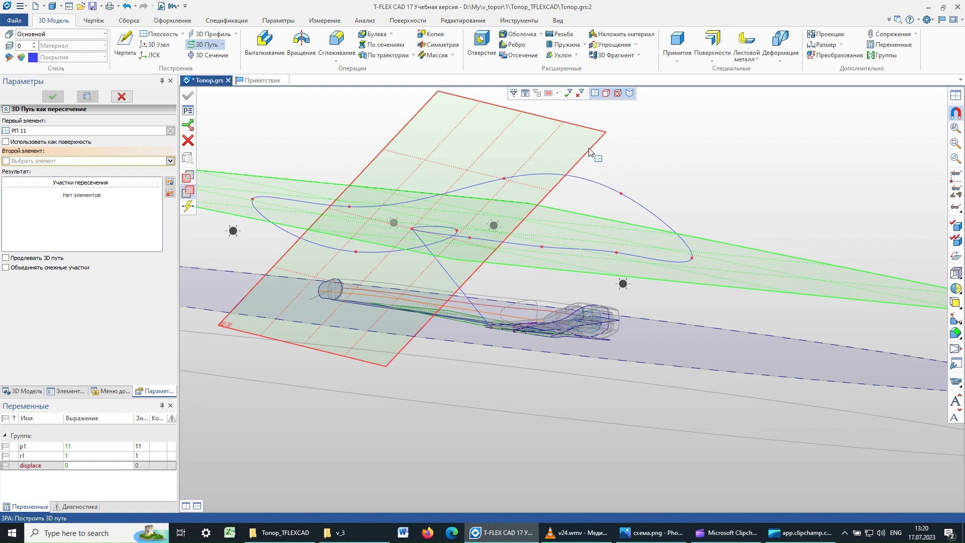
click(589, 152)
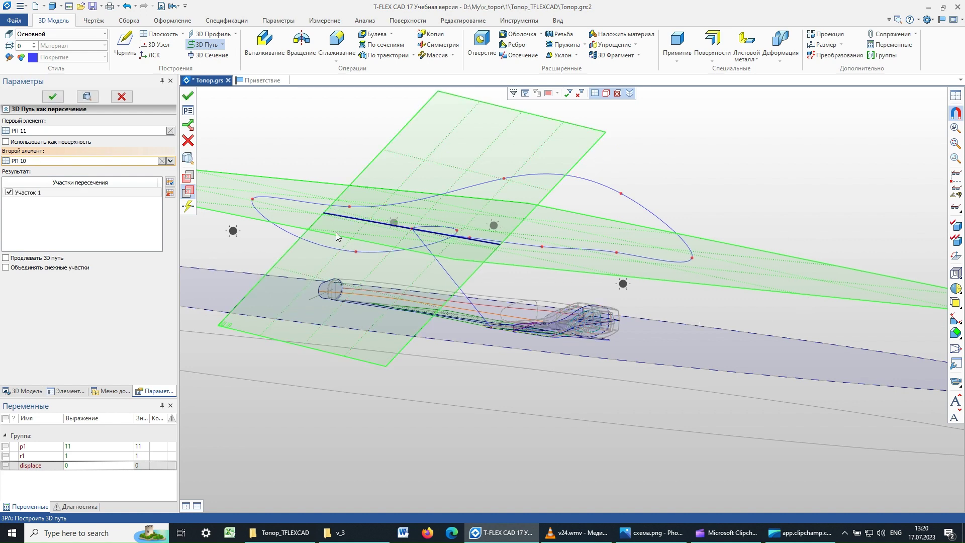
click(52, 96)
click(121, 96)
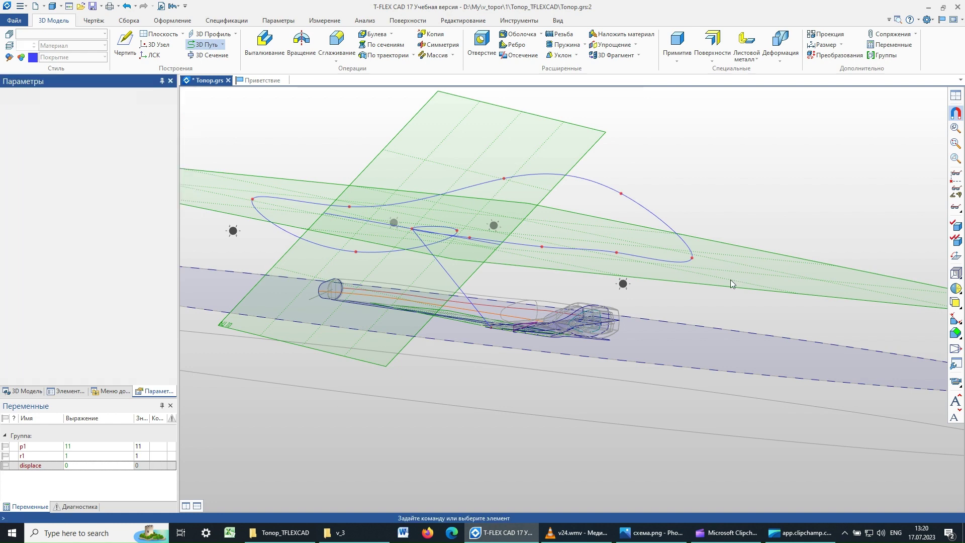
mouse_move(683, 148)
right_down()
mouse_move(662, 233)
mouse_move(411, 253)
right_up()
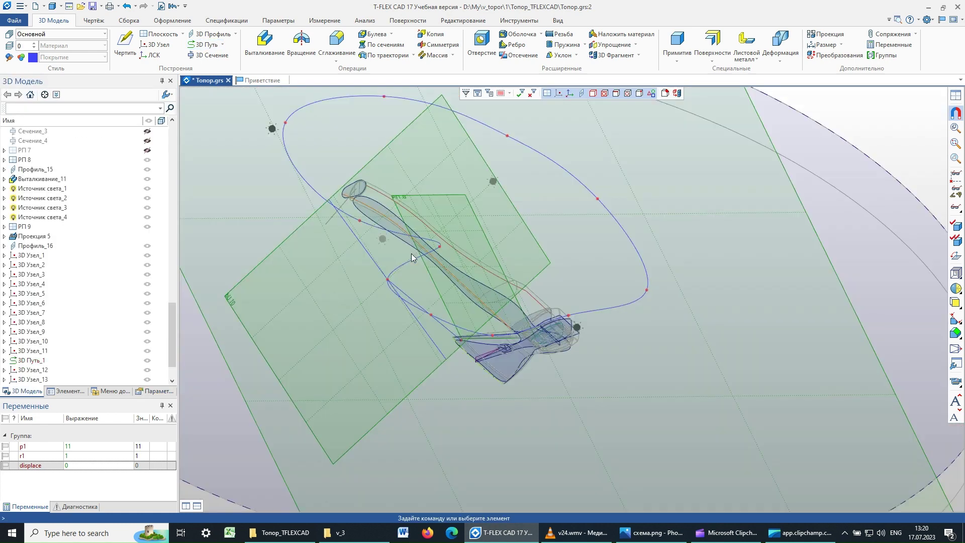
scroll(415, 252, down, 3)
mouse_move(496, 279)
right_down()
mouse_move(754, 179)
mouse_move(784, 200)
right_up()
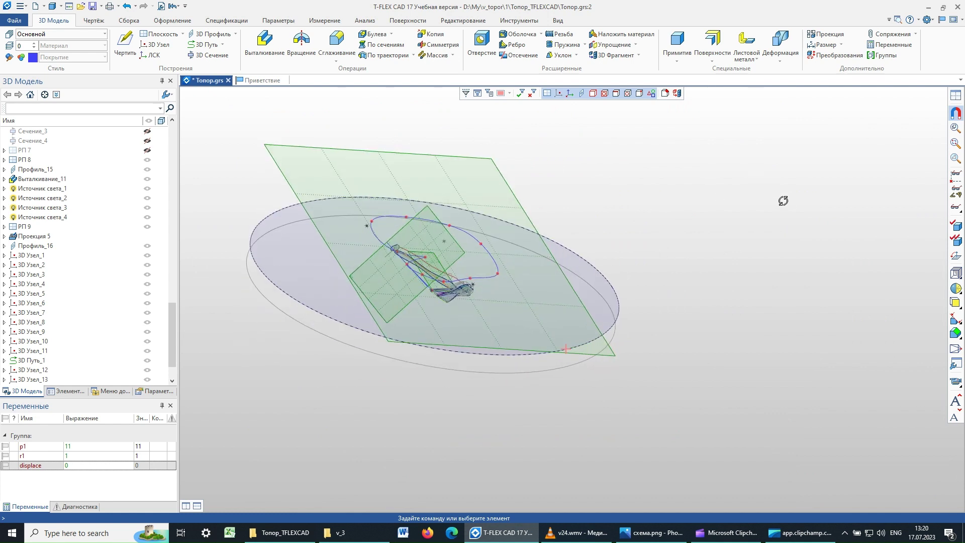
click(392, 153)
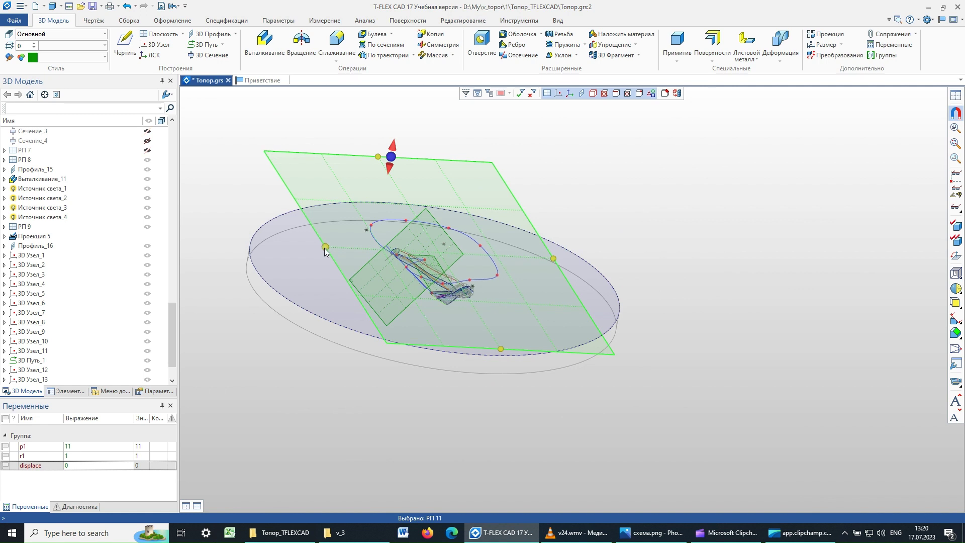
drag(326, 248, 211, 242)
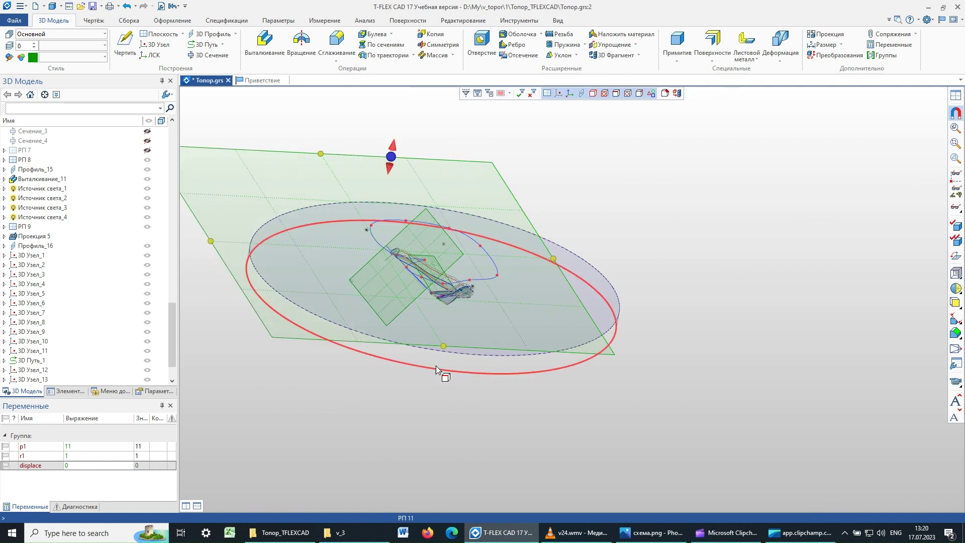
drag(443, 347, 517, 461)
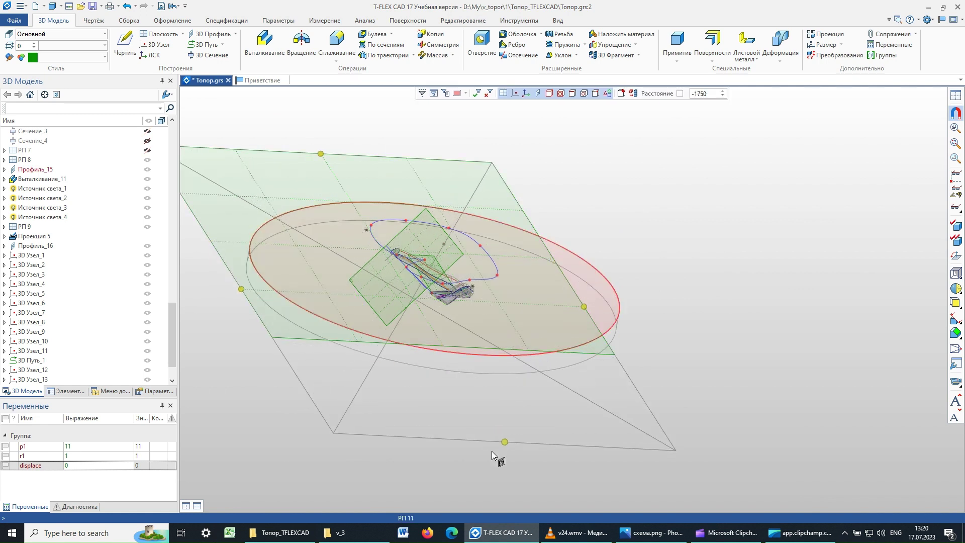
drag(318, 157, 296, 115)
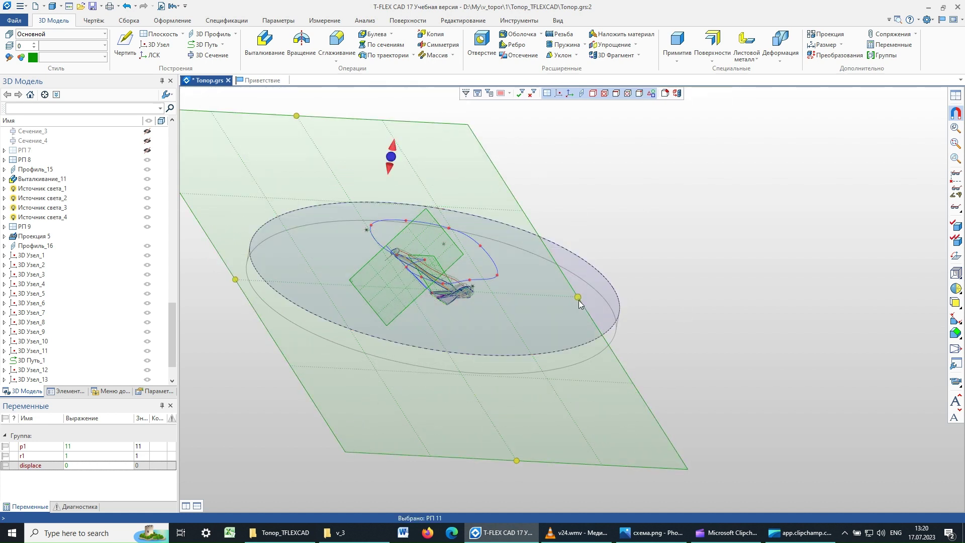
drag(578, 298, 720, 285)
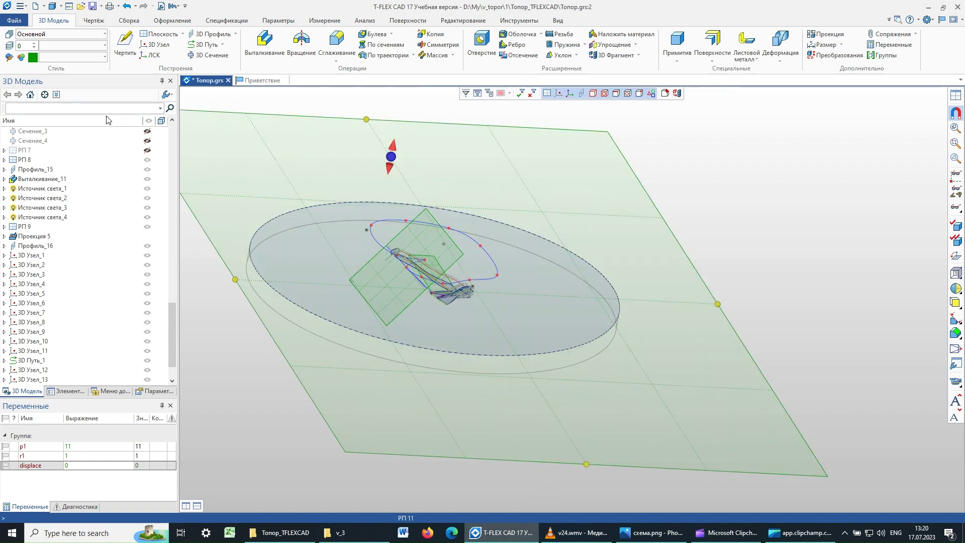
click(833, 228)
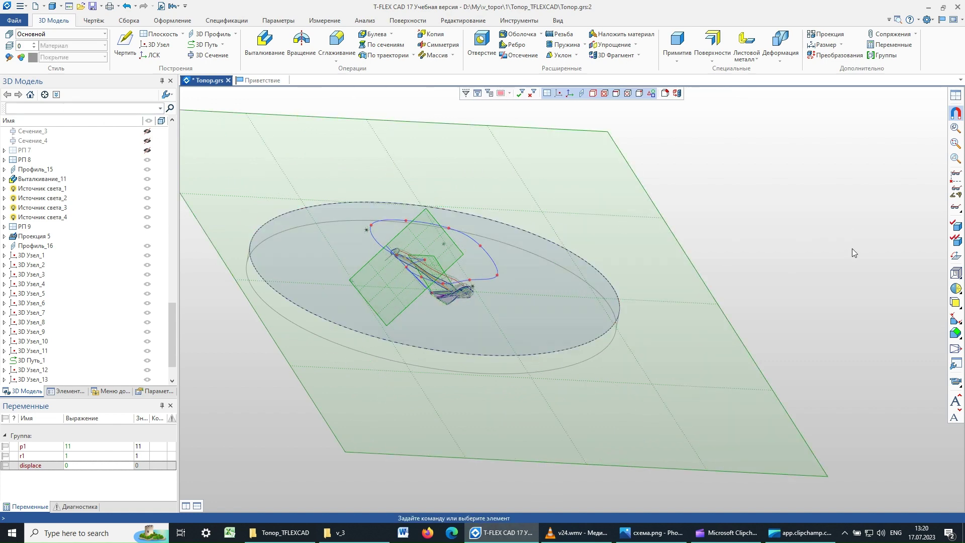
mouse_move(852, 248)
right_down()
mouse_move(670, 232)
mouse_move(797, 218)
mouse_move(814, 254)
mouse_move(447, 143)
mouse_move(358, 156)
mouse_move(415, 352)
mouse_move(452, 281)
mouse_move(432, 282)
mouse_move(437, 300)
right_up()
scroll(397, 369, up, 3)
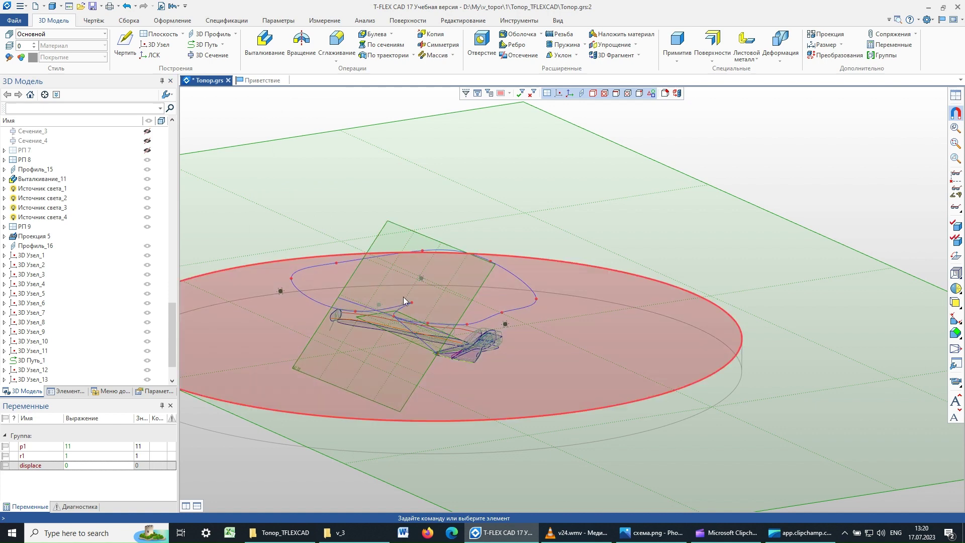
mouse_move(403, 296)
right_down()
mouse_move(386, 253)
mouse_move(396, 281)
right_up()
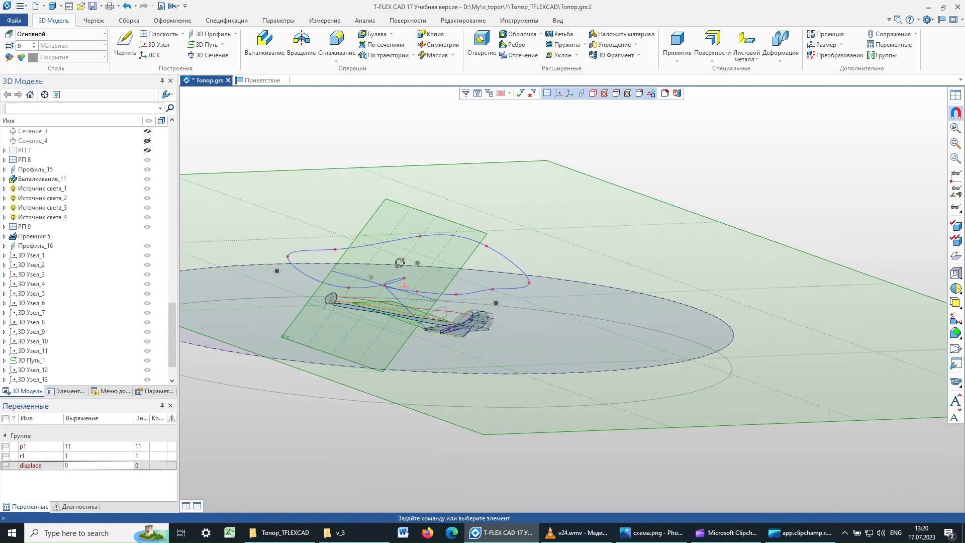
scroll(345, 318, up, 2)
scroll(344, 319, up, 2)
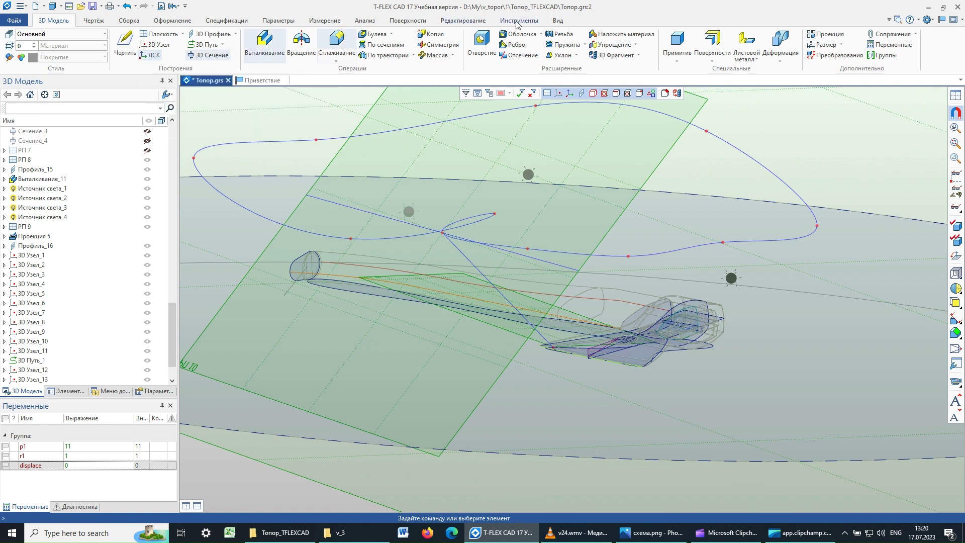
Place a local coordinate system origin at 3D Узел_12 with X axis toward 3D Узел_13
click(151, 57)
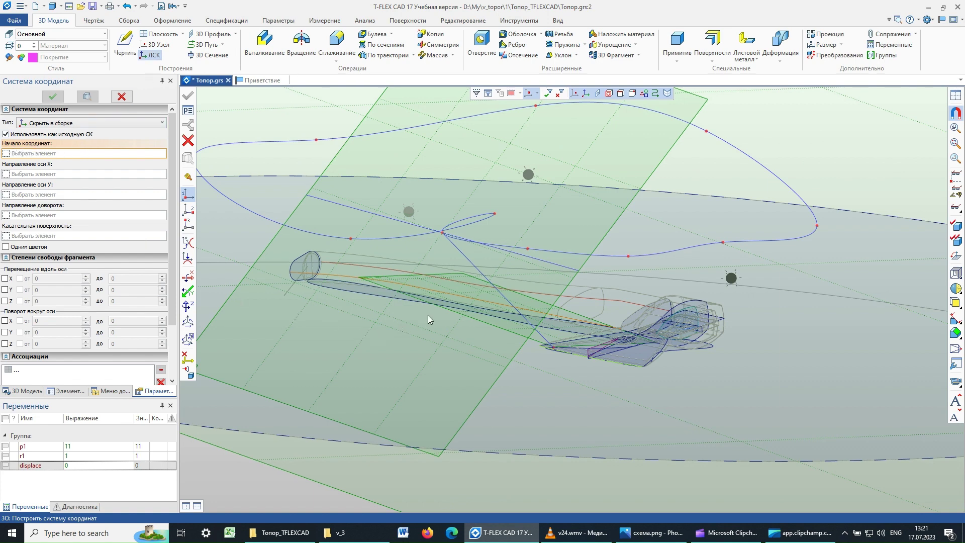
click(442, 234)
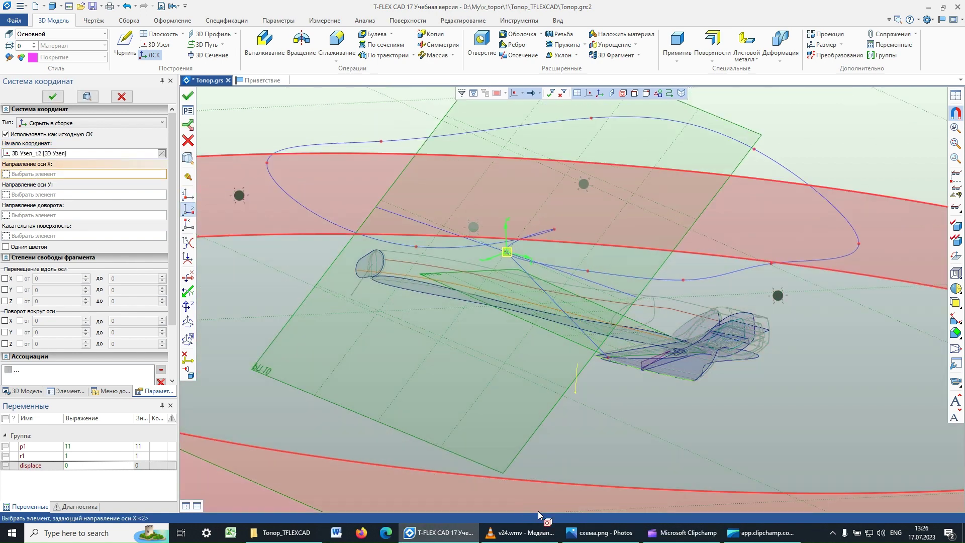
scroll(616, 387, up, 2)
scroll(606, 353, up, 2)
scroll(607, 372, up, 1)
scroll(609, 393, up, 1)
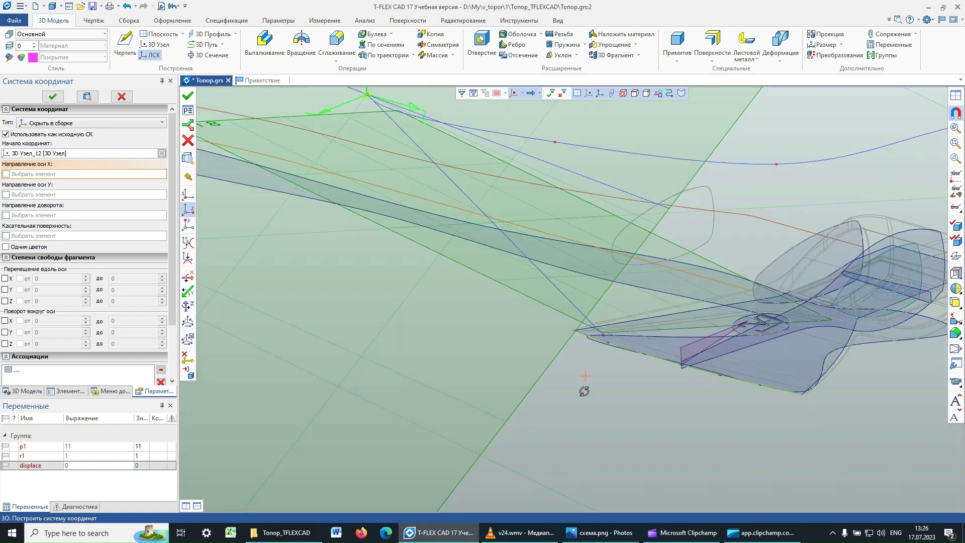
scroll(578, 397, up, 1)
middle_drag(655, 374, 628, 322)
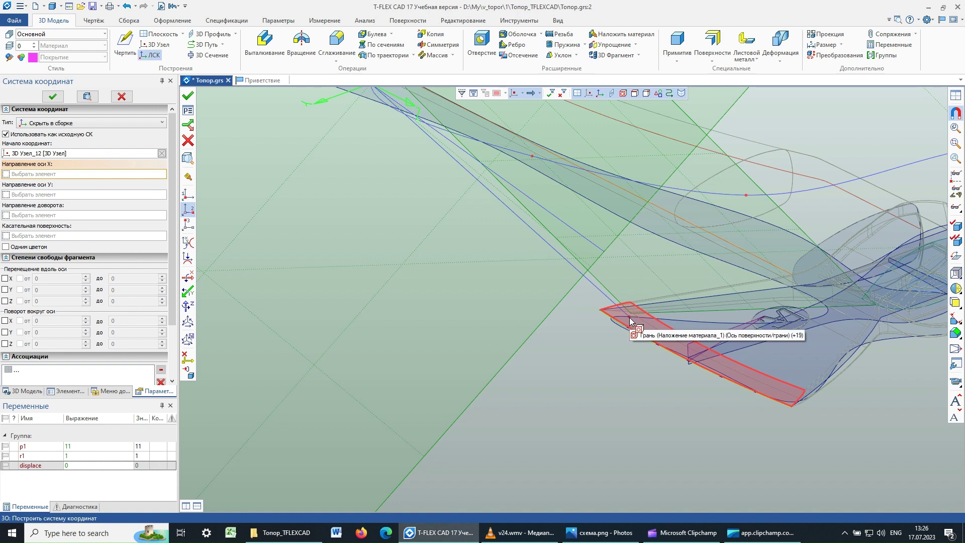
click(630, 321)
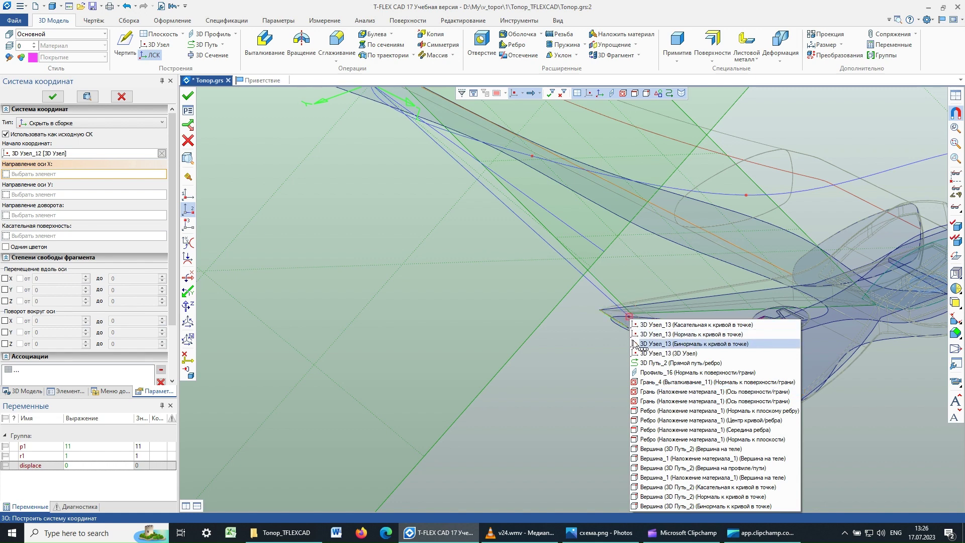
click(669, 353)
Orient the coordinate system's Y axis along 3D Путь_3 and confirm it
mouse_move(541, 367)
right_down()
mouse_move(490, 367)
mouse_move(422, 260)
right_up()
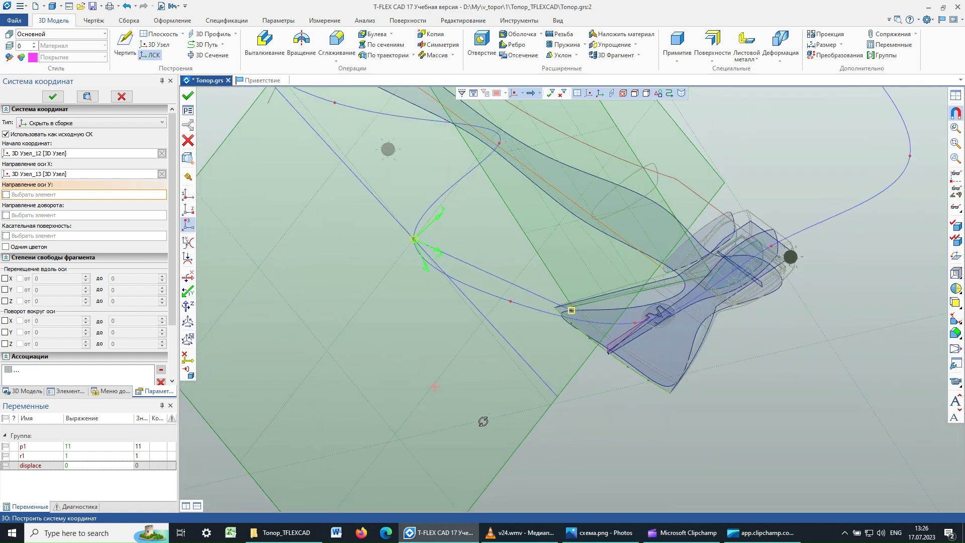
right_drag(436, 387, 469, 417)
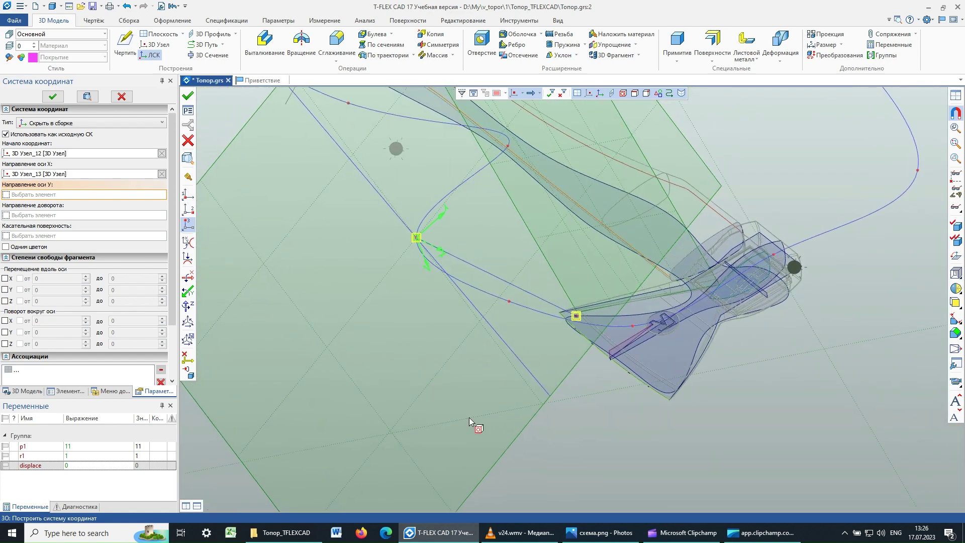
scroll(432, 358, up, 3)
scroll(432, 358, down, 3)
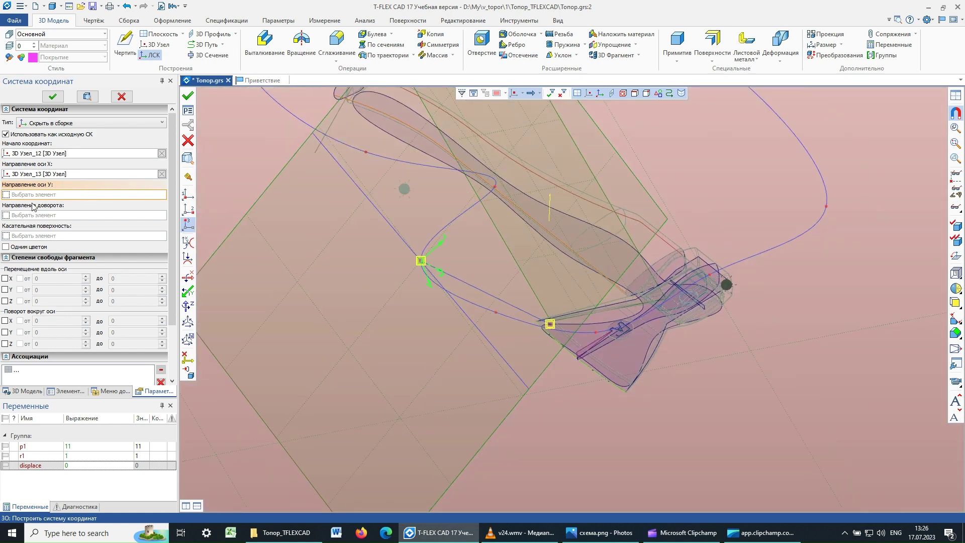
scroll(427, 363, down, 3)
mouse_move(427, 363)
right_down()
mouse_move(387, 345)
mouse_move(511, 350)
right_up()
scroll(389, 345, up, 3)
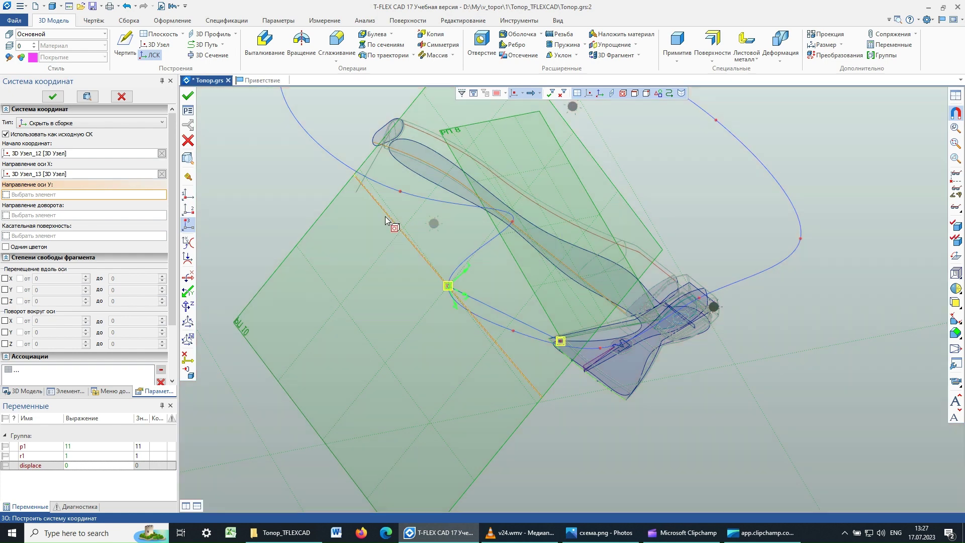
scroll(397, 262, down, 4)
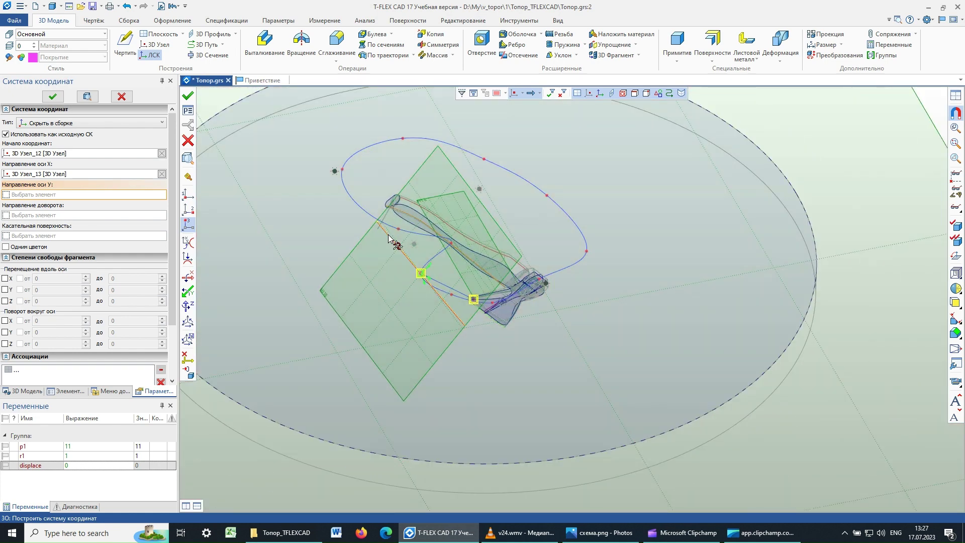
click(394, 242)
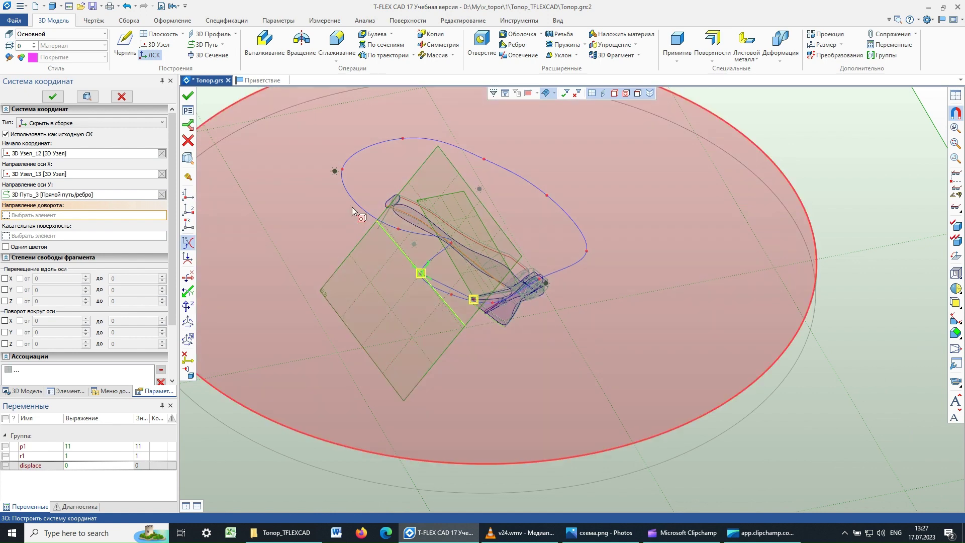
scroll(381, 254, up, 2)
scroll(396, 249, up, 2)
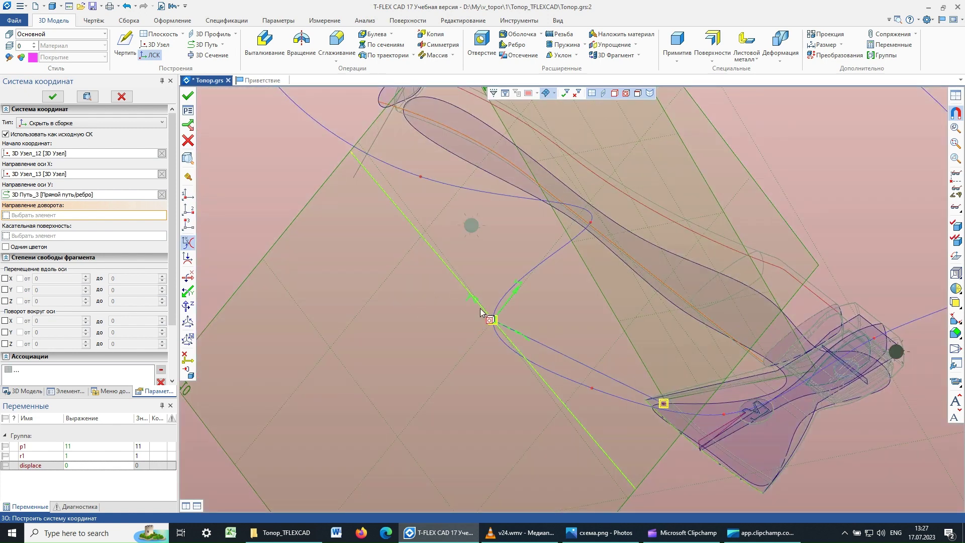
click(53, 96)
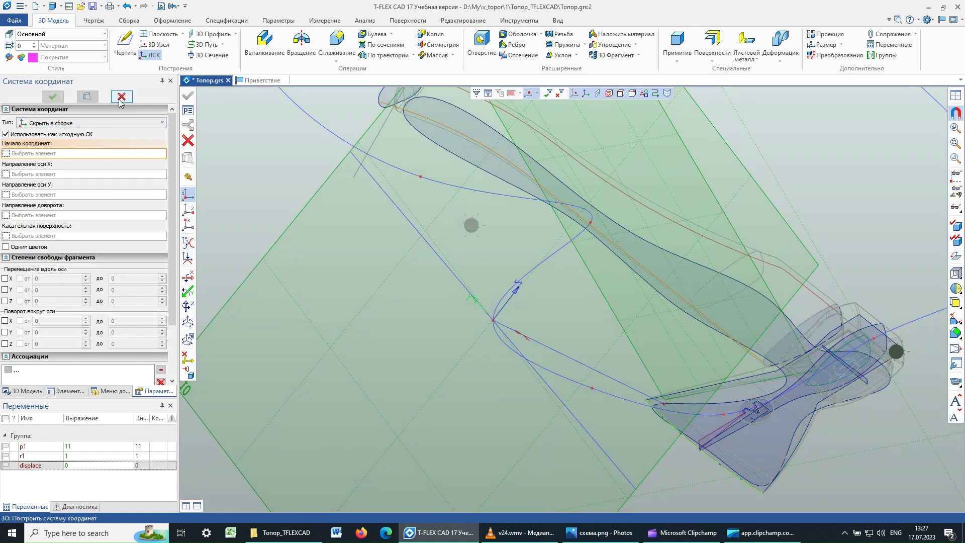
click(121, 98)
Select ЛСК_1 and expand Операции, Геометрические элементы, 3D Построения and Системы координат in the tree
scroll(174, 328, down, 2)
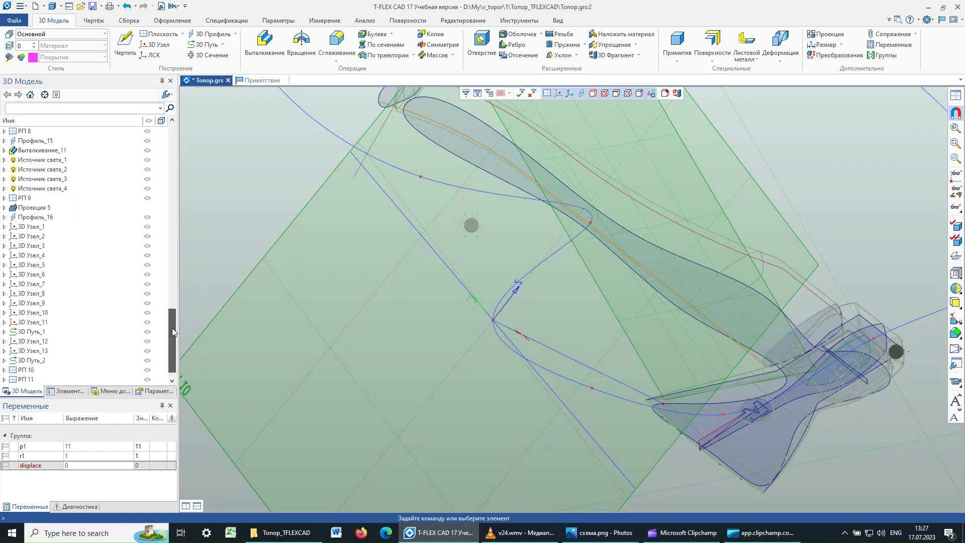
click(26, 380)
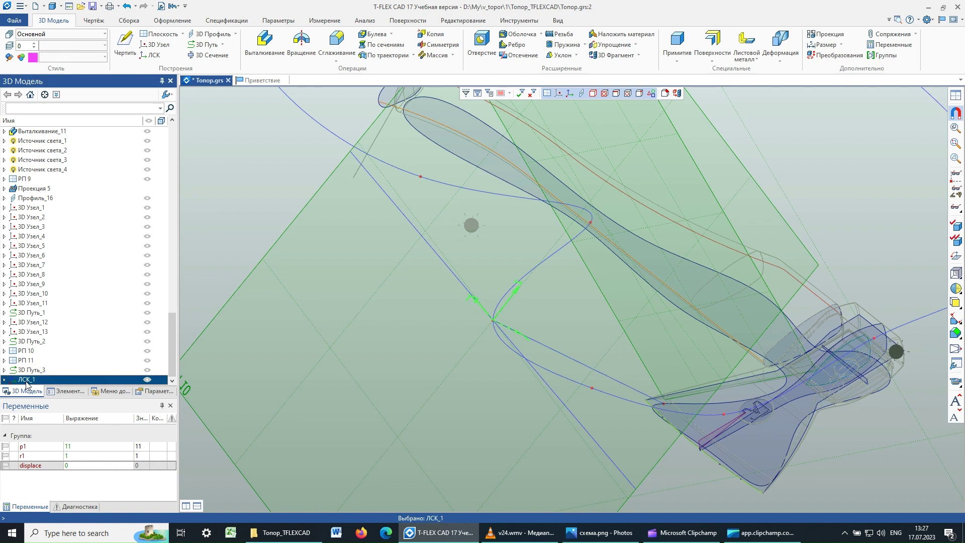
mouse_move(170, 347)
mouse_down()
mouse_move(170, 211)
mouse_move(188, 145)
mouse_up()
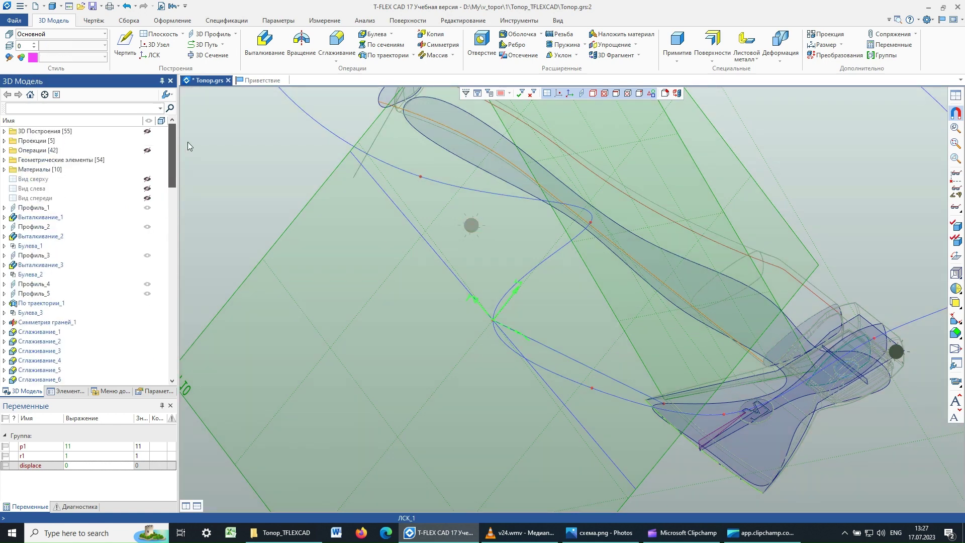
click(5, 169)
click(5, 169)
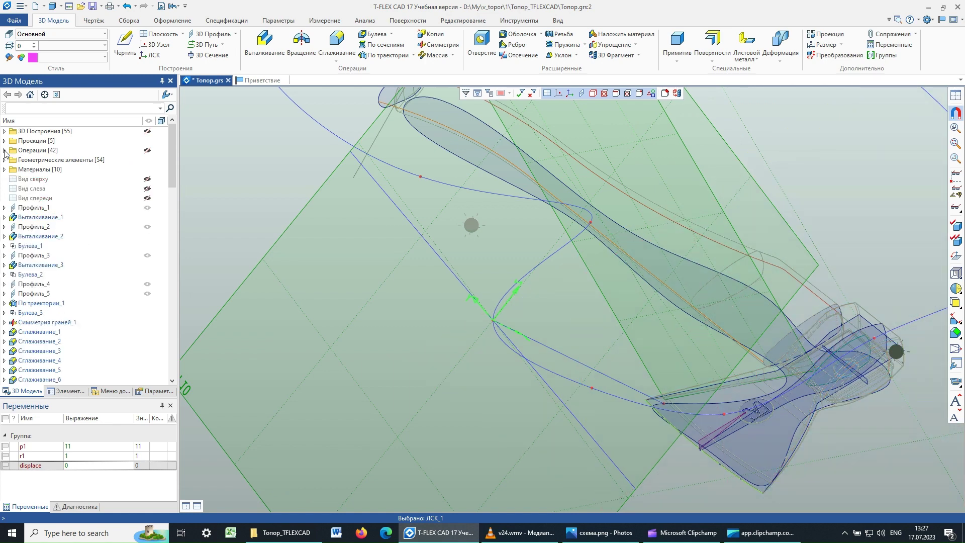
click(4, 151)
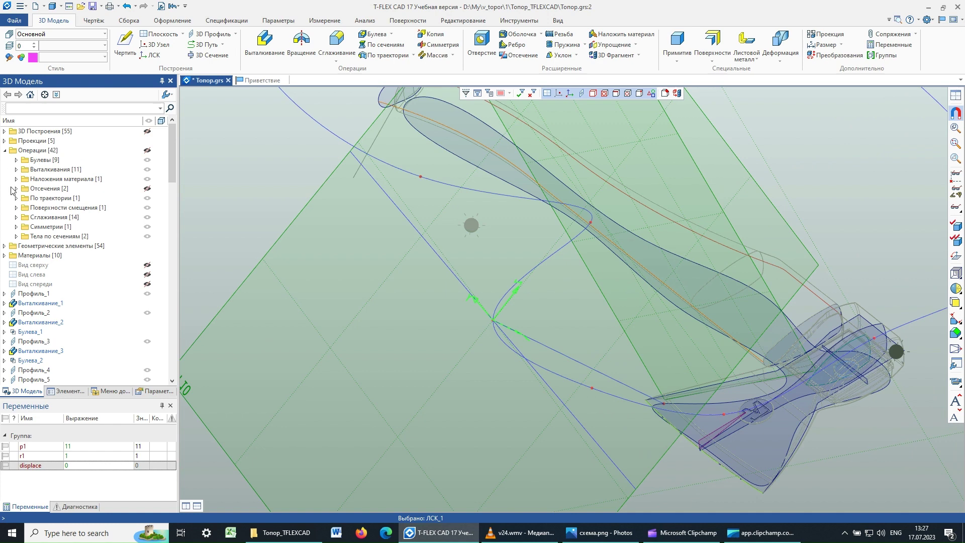
click(5, 245)
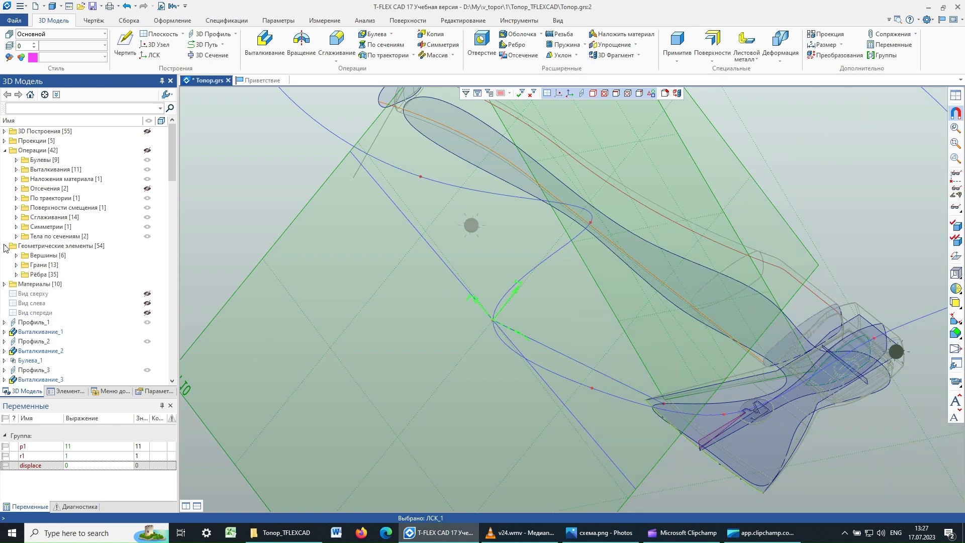
click(4, 131)
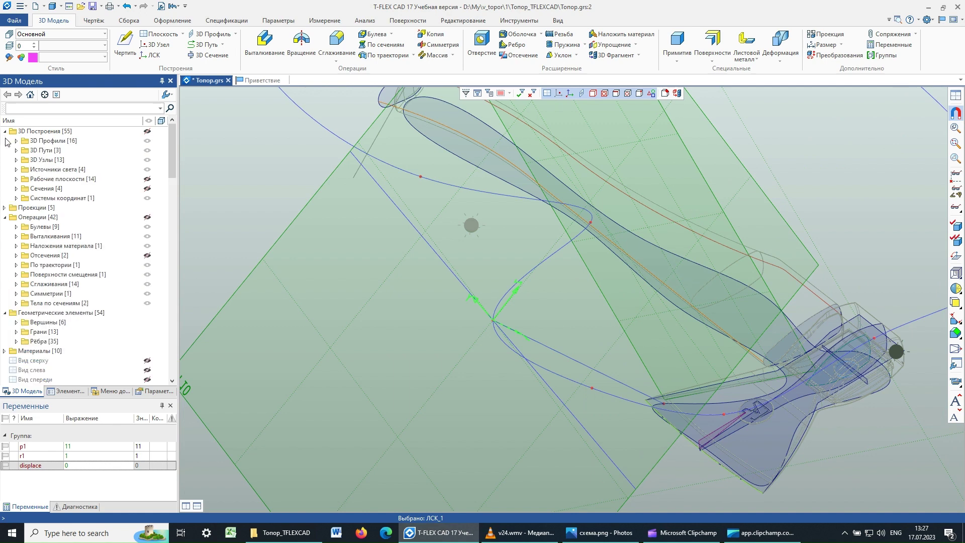
click(16, 198)
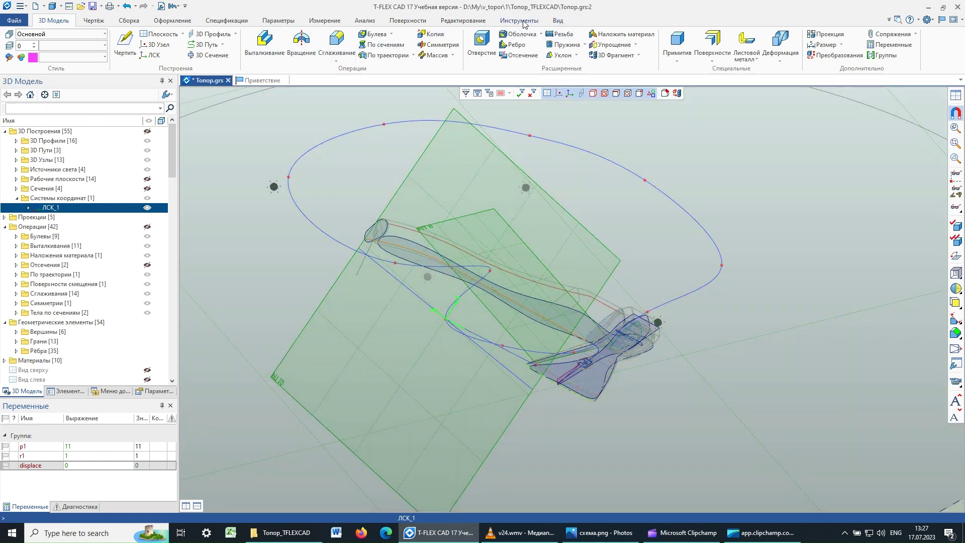
Run the displace animation from 0 to 1 in steps of 0.001
click(523, 21)
click(100, 44)
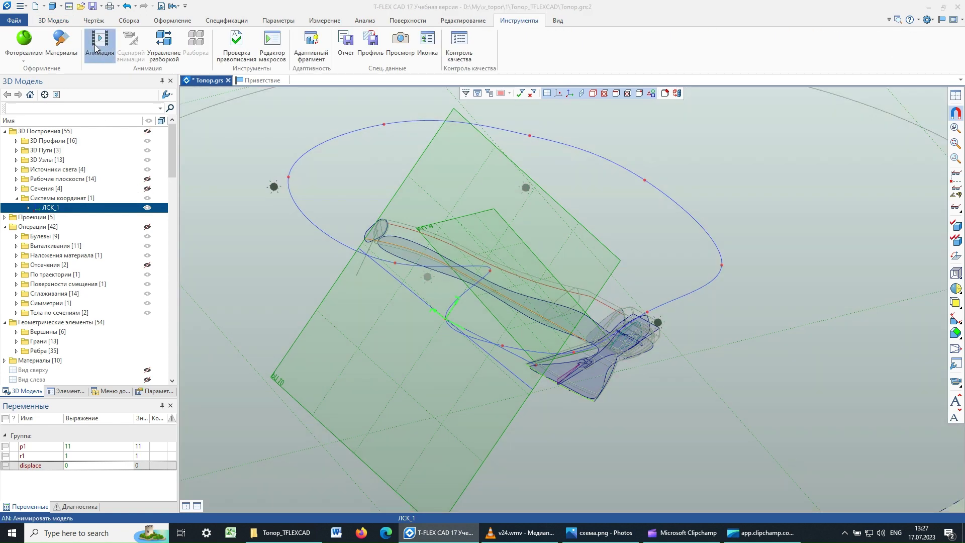
mouse_move(505, 92)
mouse_down()
mouse_move(477, 99)
mouse_move(158, 67)
mouse_up()
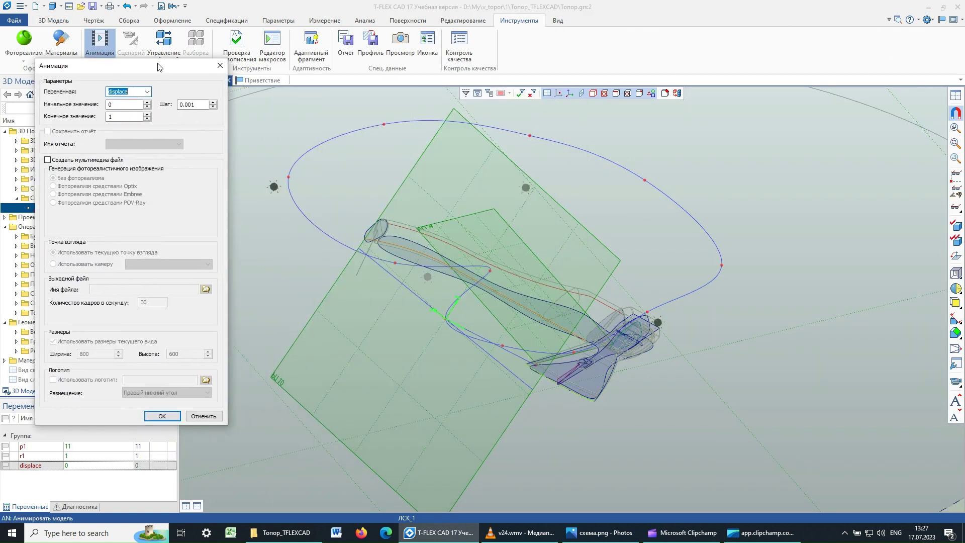
click(161, 417)
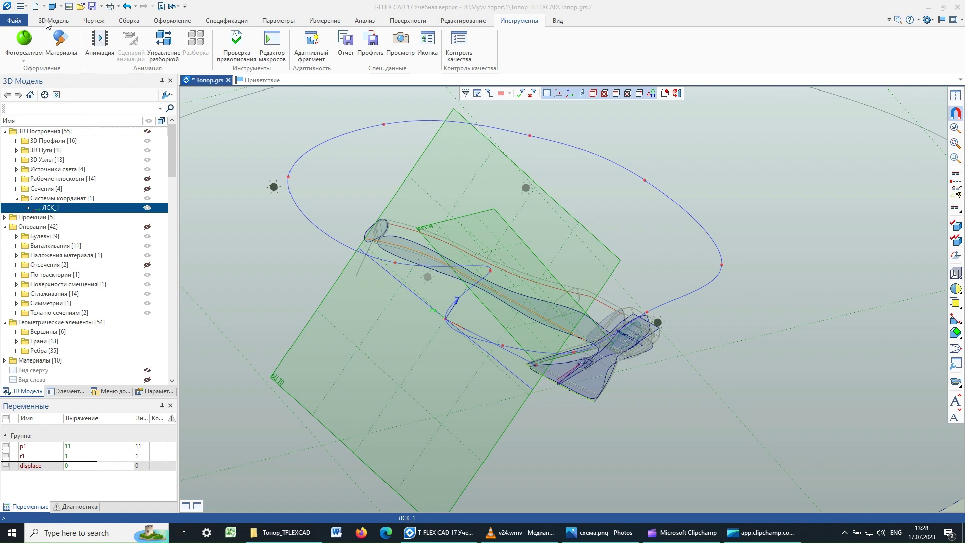
Rotate the axe view and begin creating a new camera from the Вид camera choices
click(47, 24)
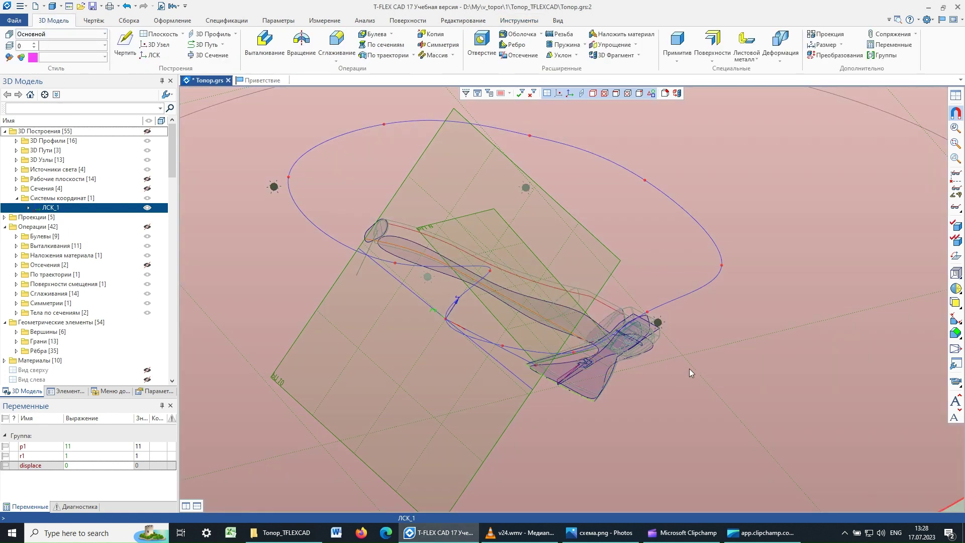
middle_drag(689, 369, 421, 312)
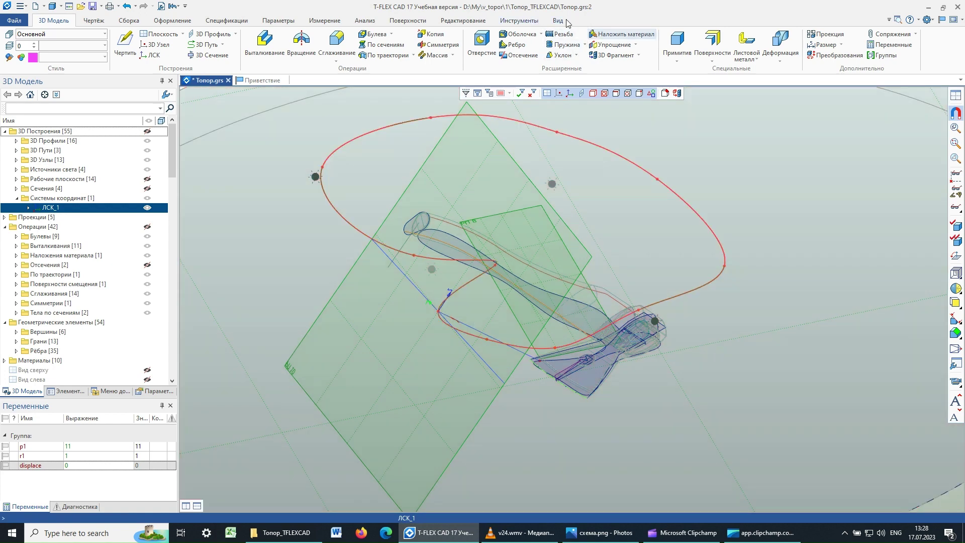
click(559, 20)
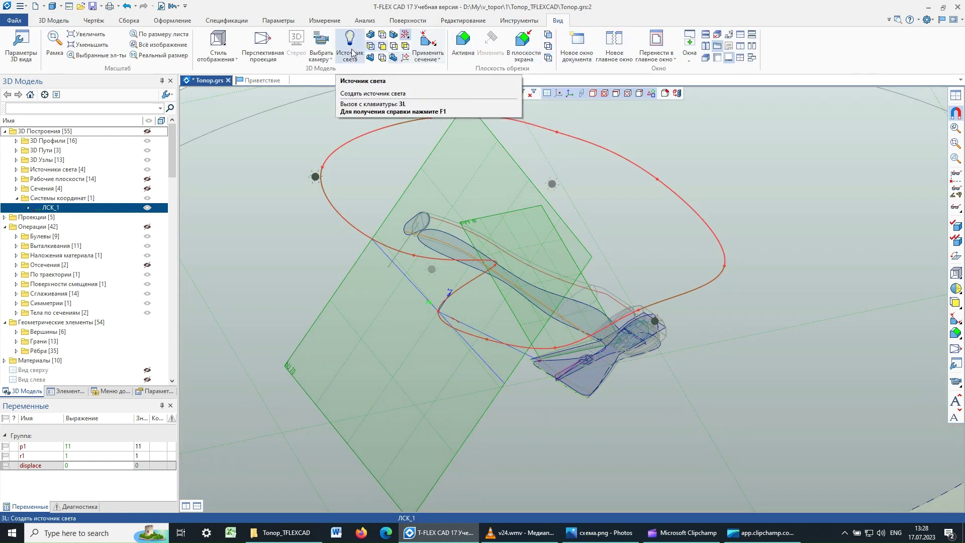
click(327, 56)
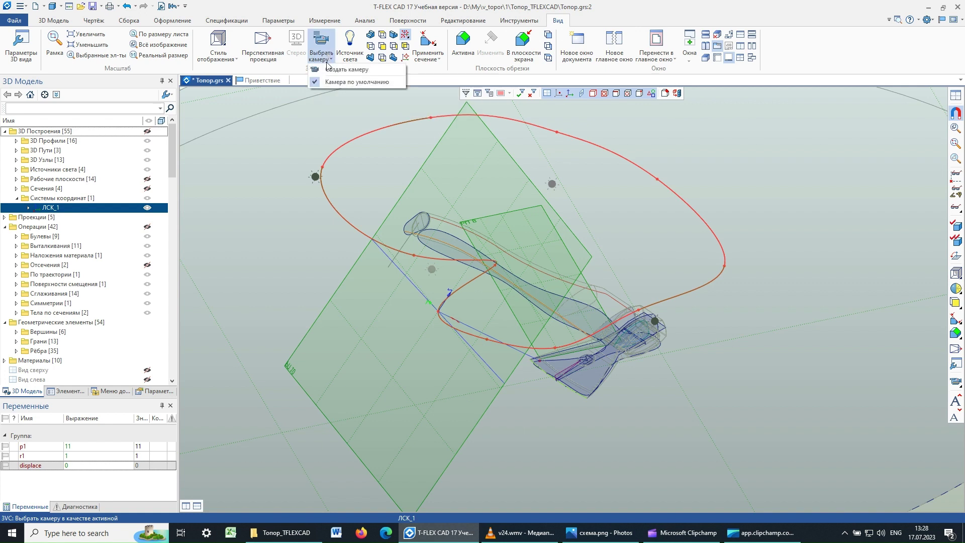
click(333, 69)
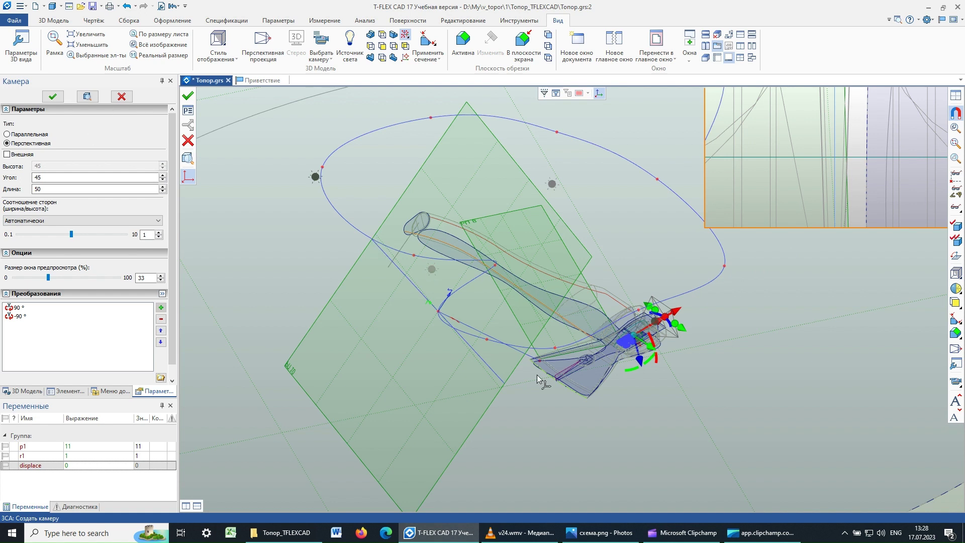
Place the camera on the path curve's point and rotate it 90° about its X axis
click(452, 315)
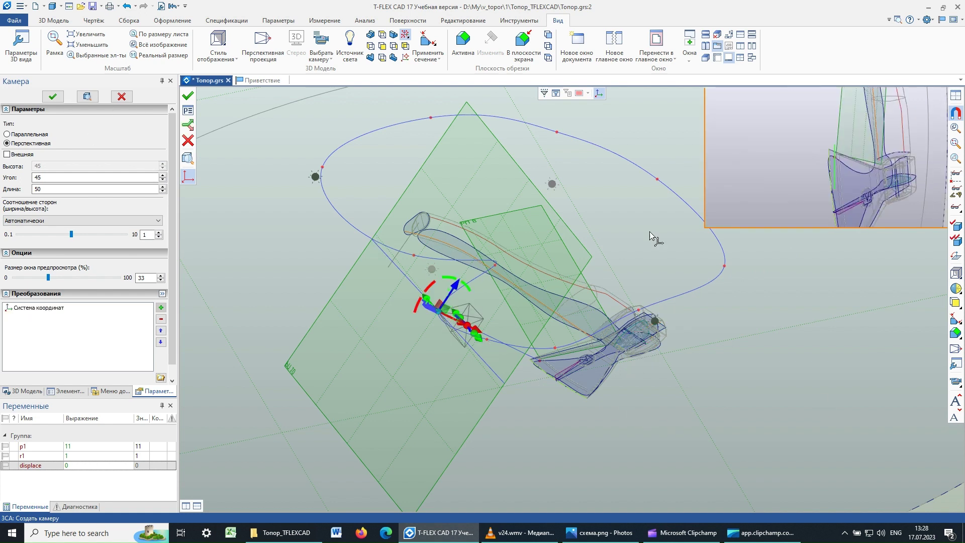
mouse_move(415, 320)
middle_down()
mouse_move(497, 396)
mouse_move(456, 393)
middle_up()
scroll(429, 384, up, 3)
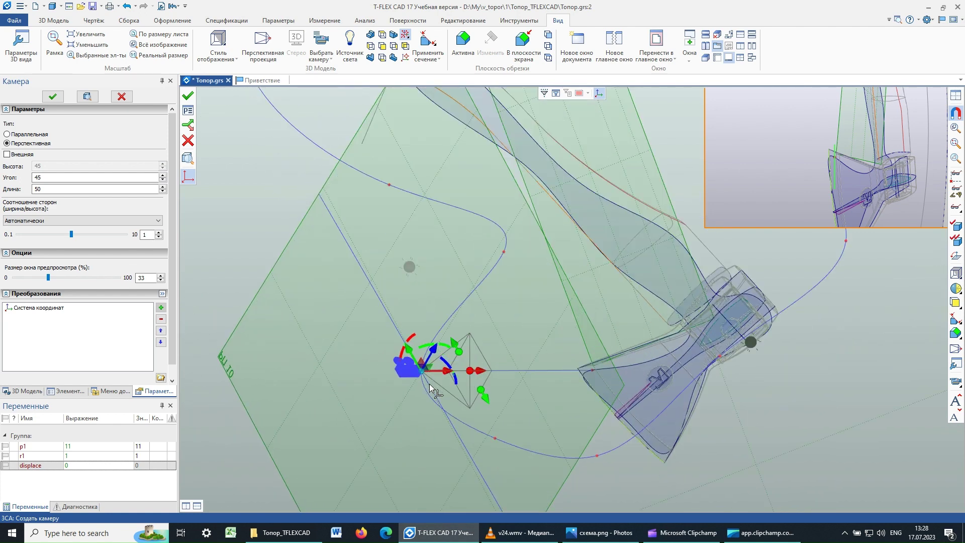
scroll(426, 379, up, 2)
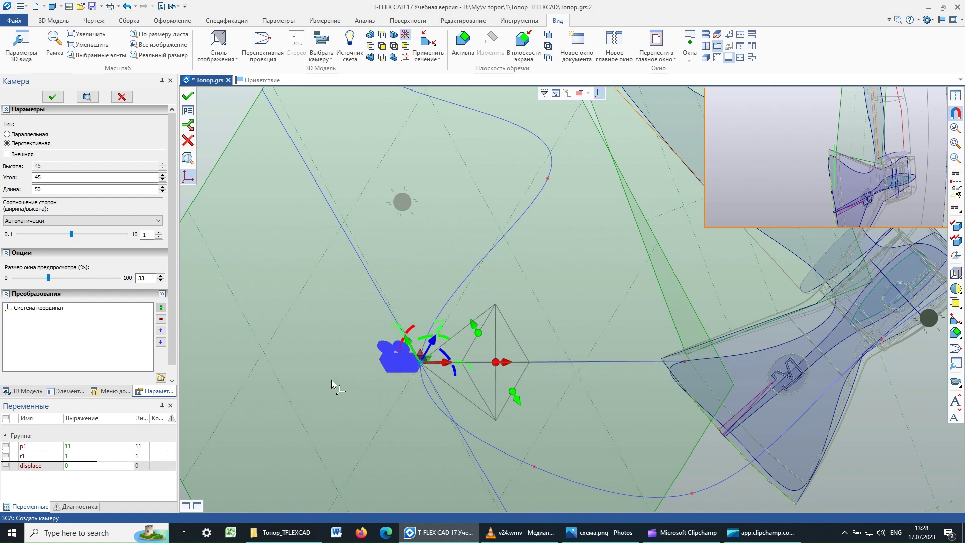
middle_drag(332, 382, 482, 361)
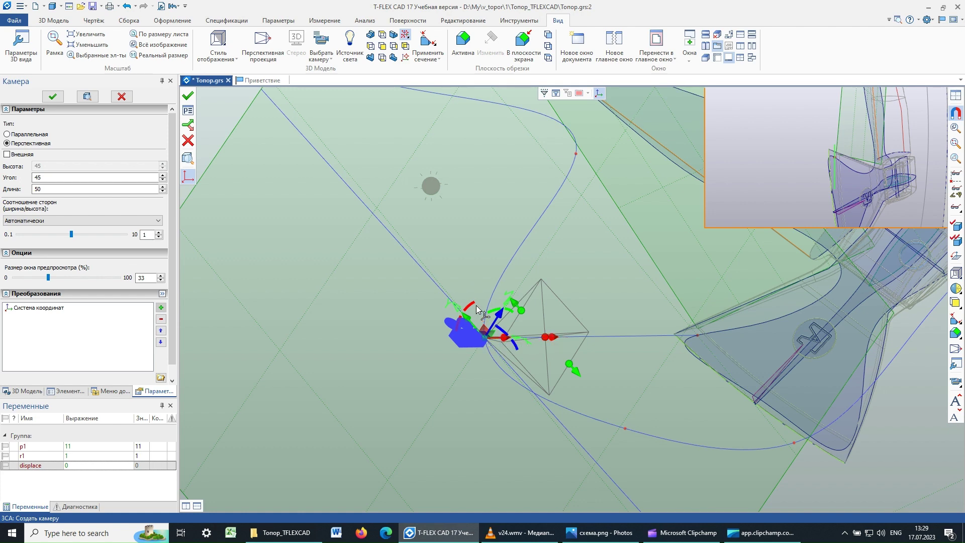
drag(476, 306, 495, 310)
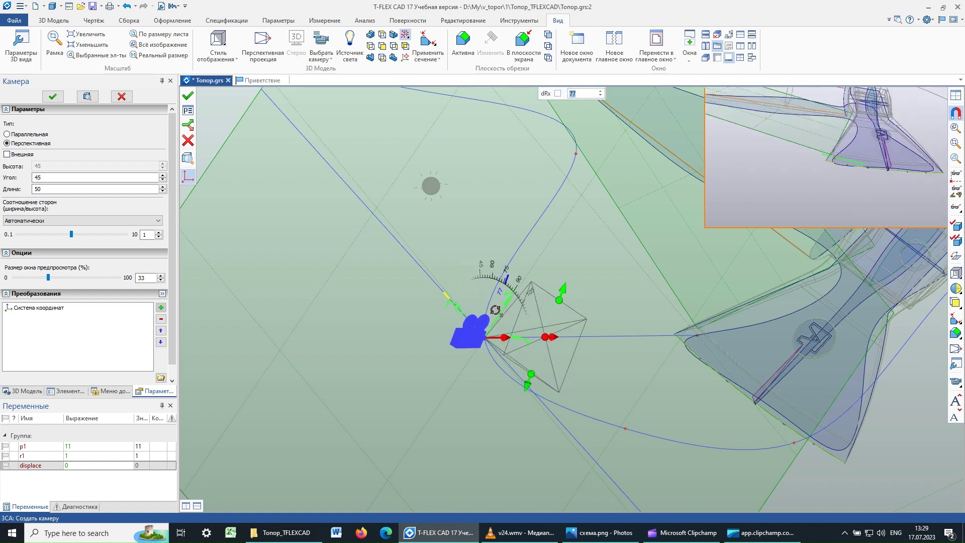
drag(495, 311, 423, 347)
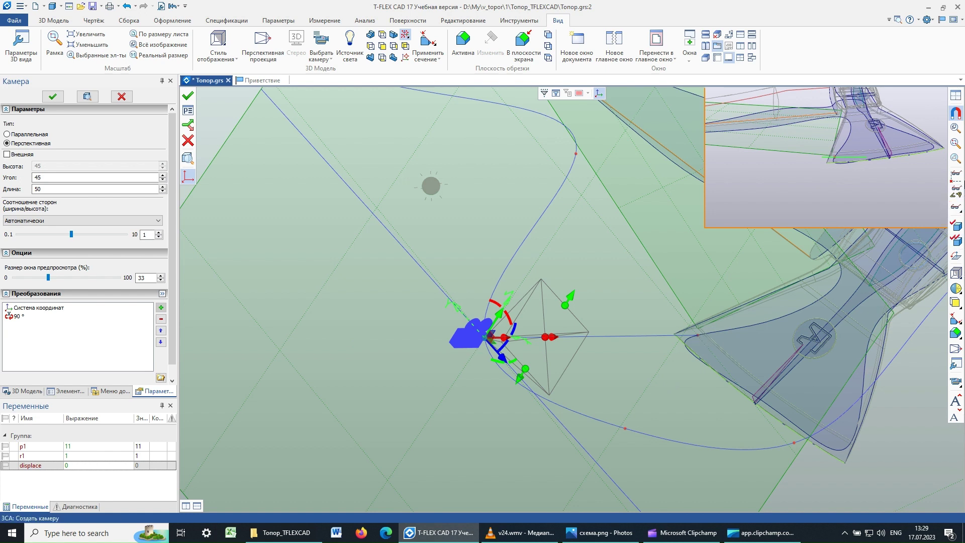
Switch the display style to textures and materials and confirm the camera
click(958, 284)
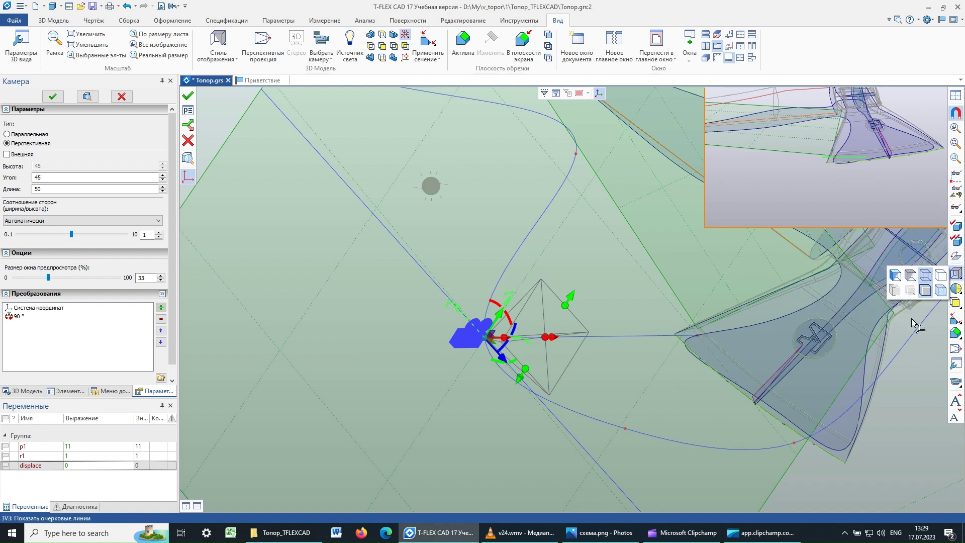
click(897, 276)
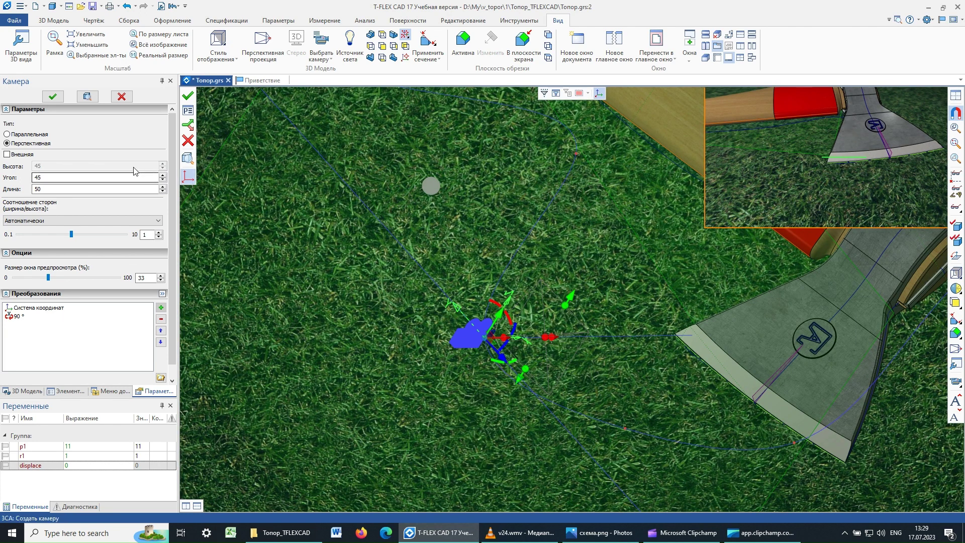
click(52, 100)
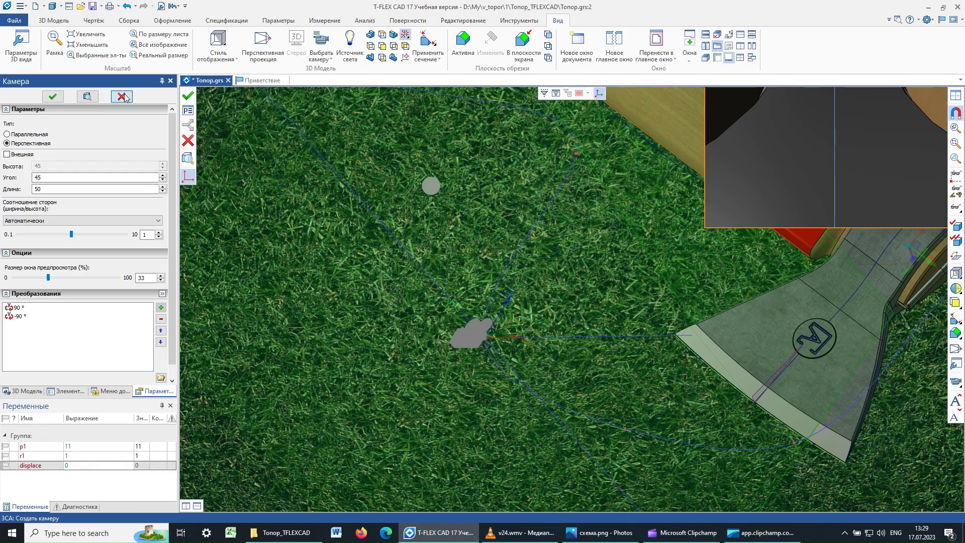
Close the camera command, then zoom and orbit to frame the whole textured axe on grass
key(Escape)
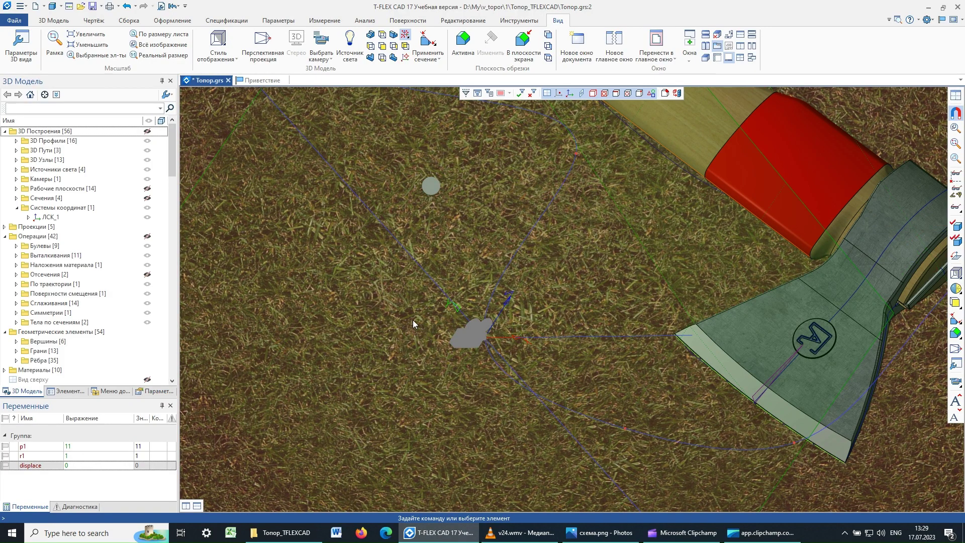
scroll(394, 335, up, 1)
scroll(394, 334, down, 2)
scroll(393, 333, down, 2)
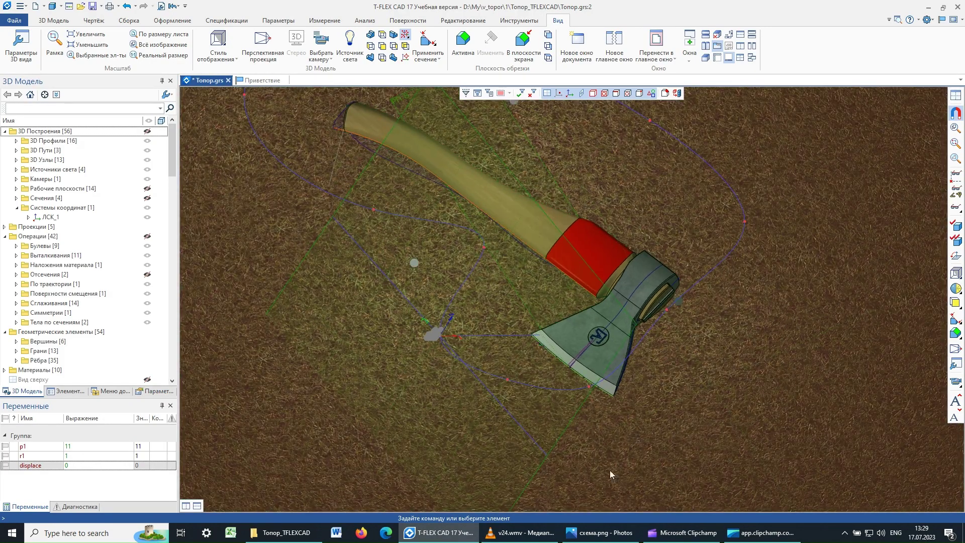
middle_drag(521, 399, 490, 359)
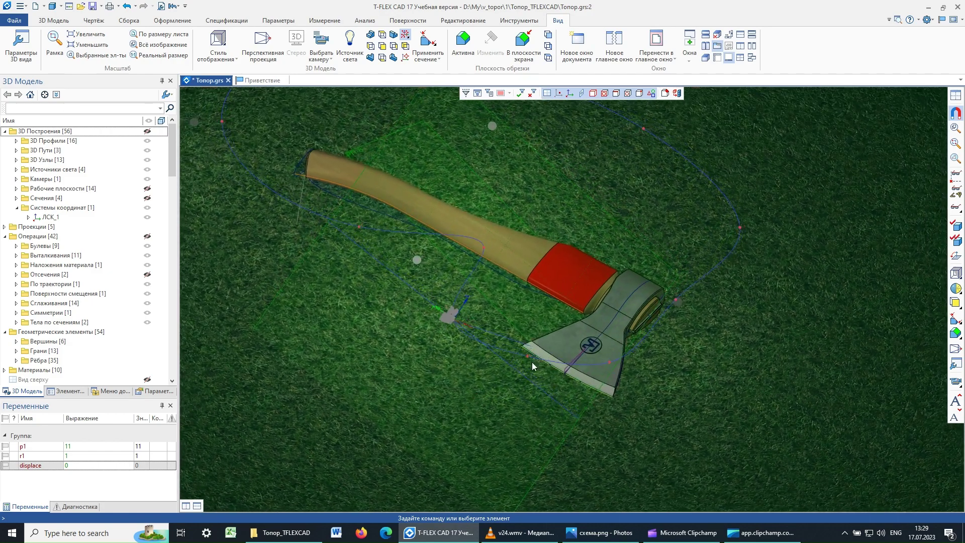
mouse_move(490, 359)
middle_down()
mouse_move(616, 239)
mouse_move(731, 280)
middle_up()
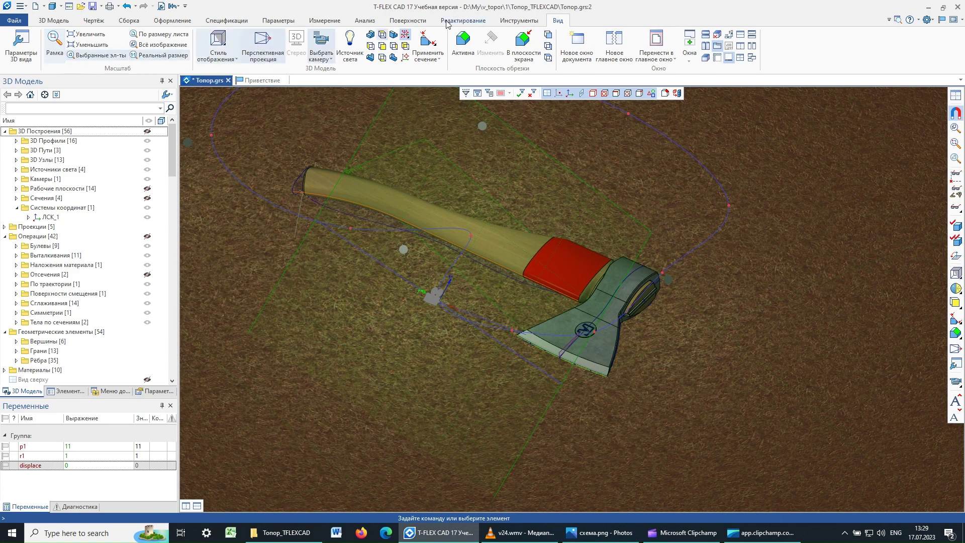
click(532, 21)
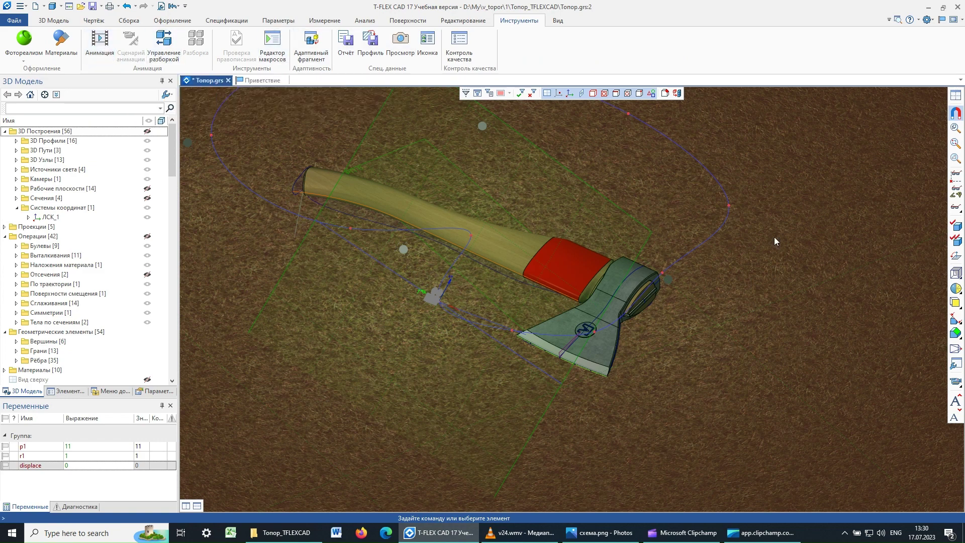
Hide construction elements and set the animation to create a video file through Камера_1
click(957, 180)
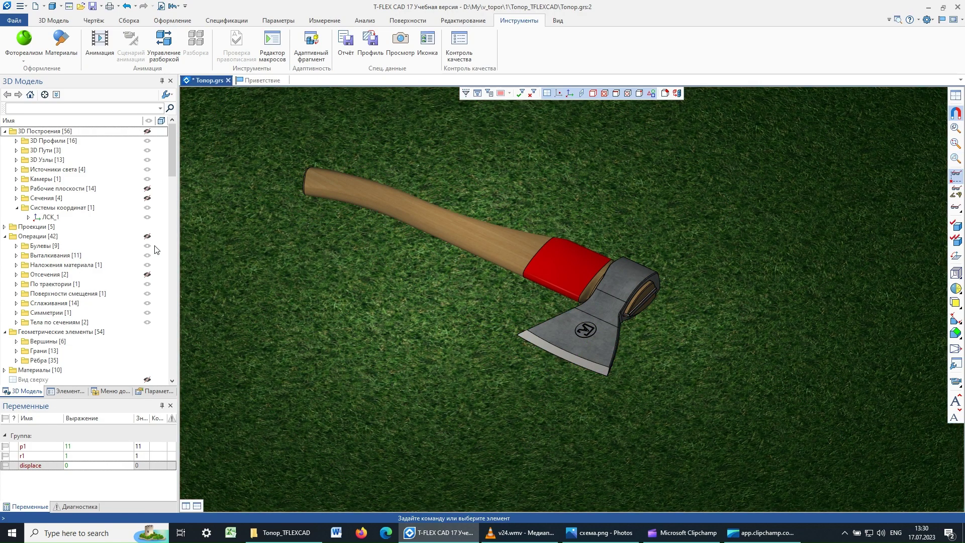
click(93, 44)
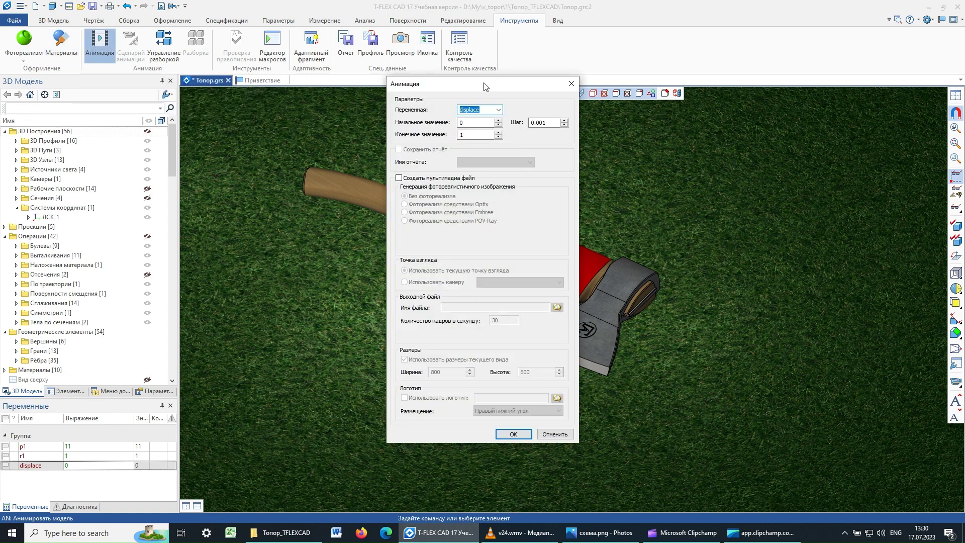
drag(484, 86, 120, 71)
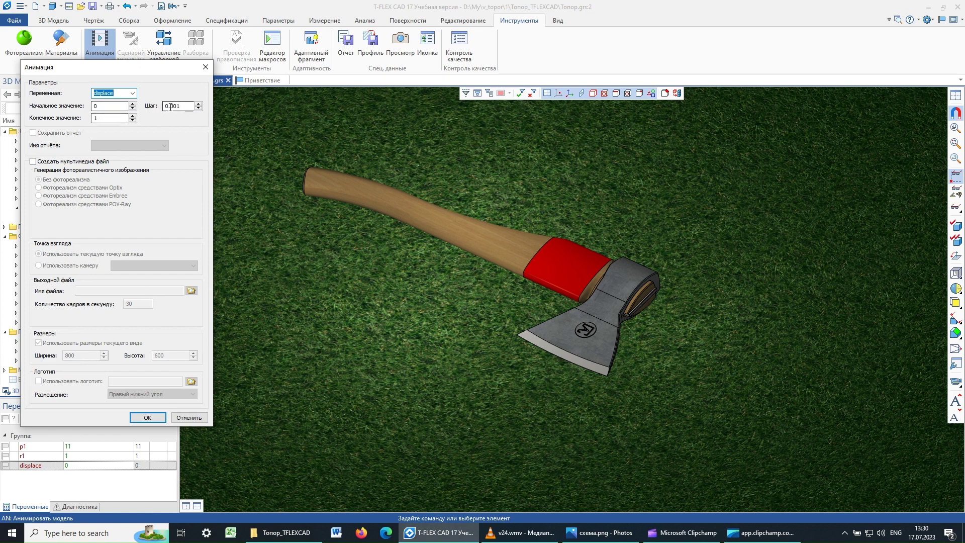
click(33, 162)
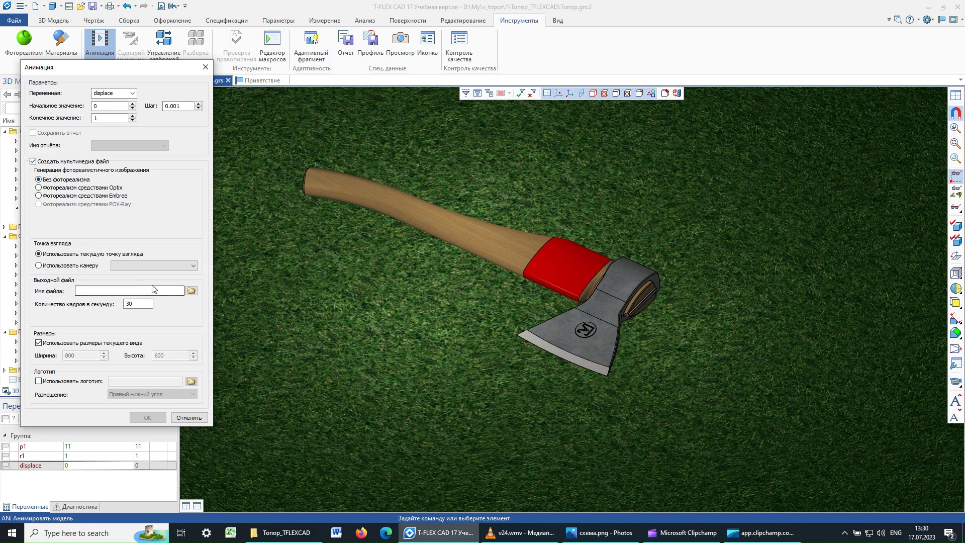
click(57, 266)
Set the output video file to v25.wmv
click(191, 291)
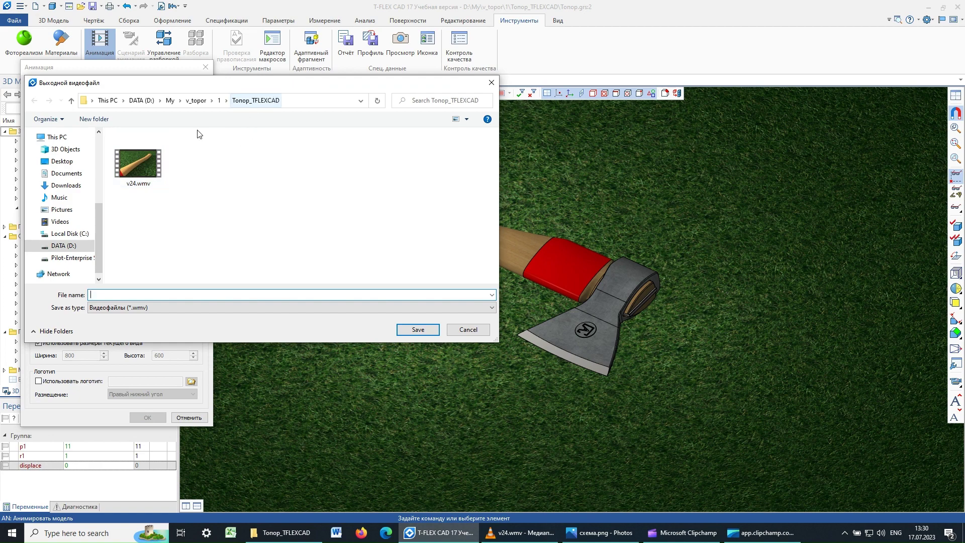
click(151, 150)
click(100, 295)
double_click(100, 295)
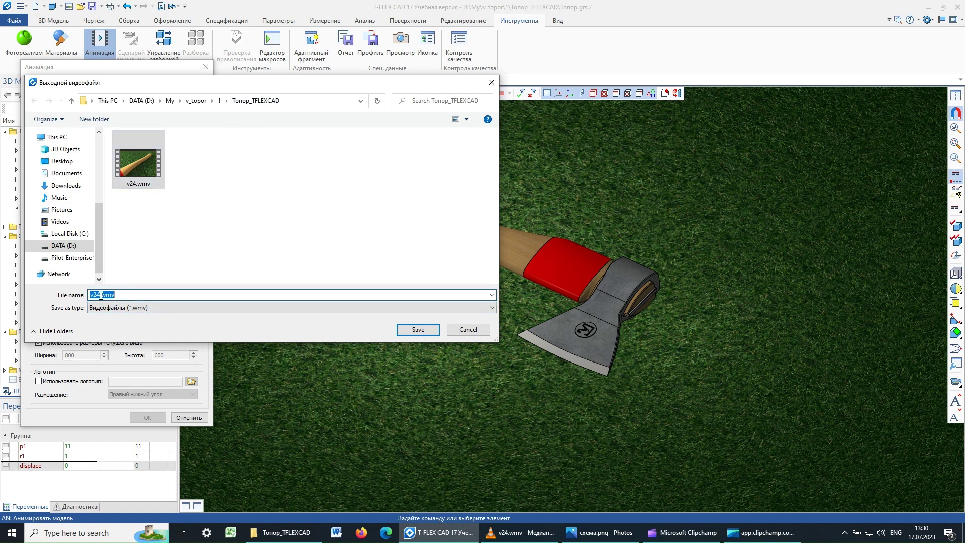
click(100, 295)
key(BackSpace)
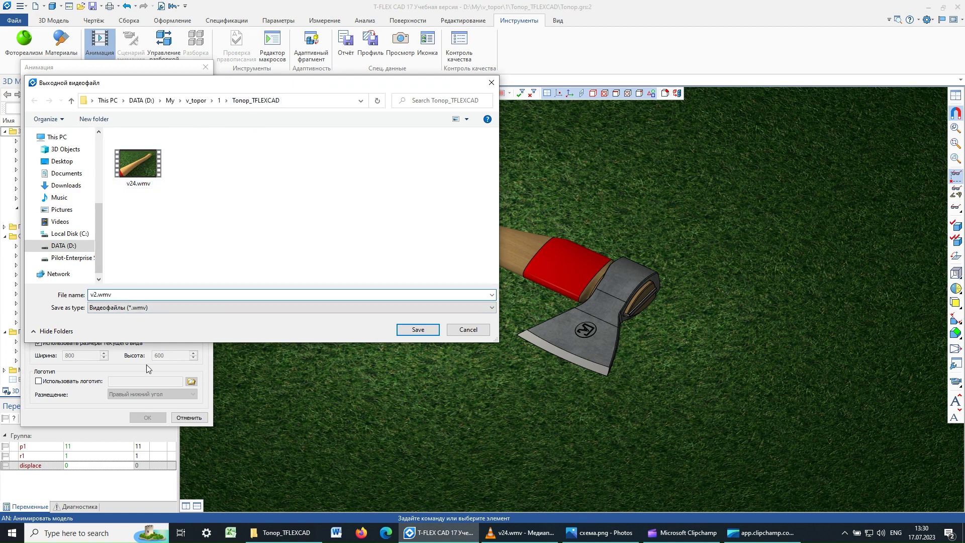
text(5)
click(149, 307)
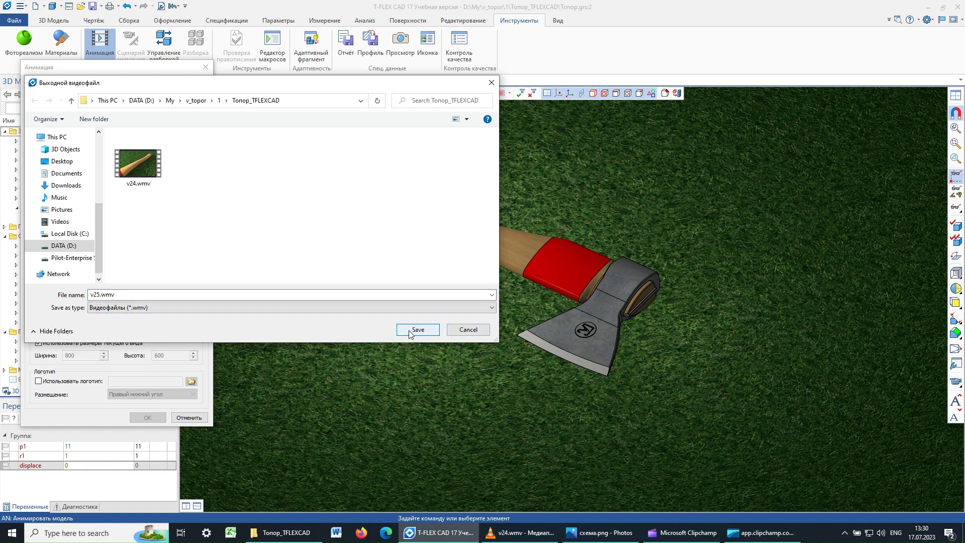
click(408, 331)
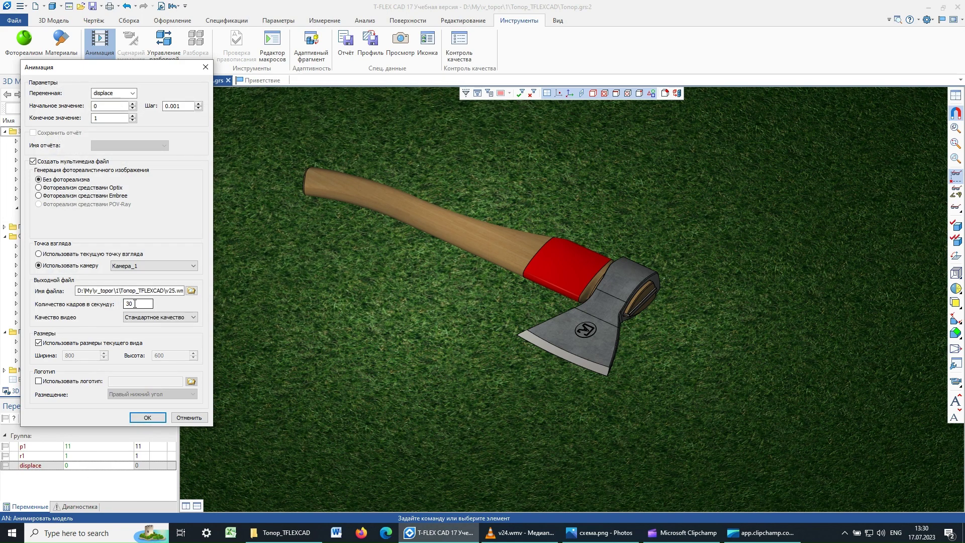
Keep standard quality, set a custom 600×350 video size, and start recording
click(143, 318)
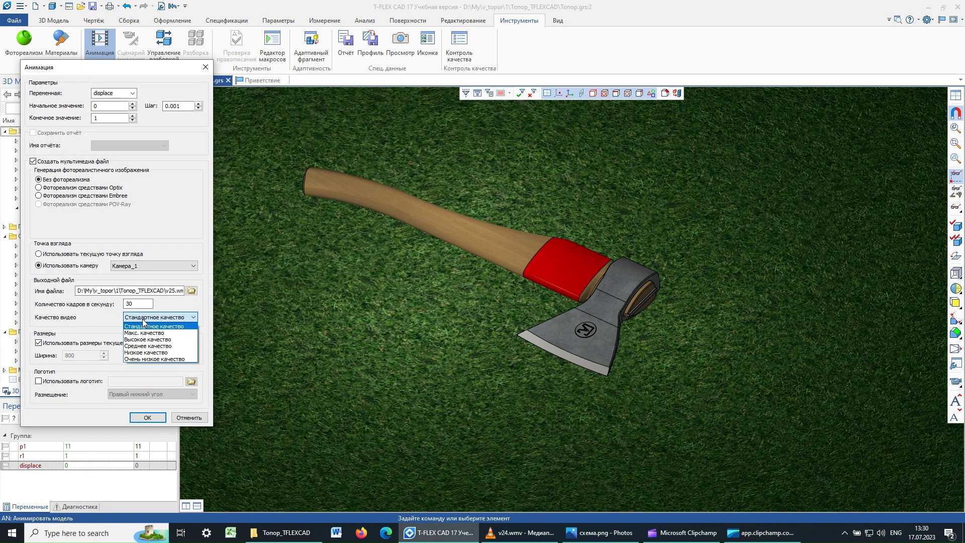
click(144, 321)
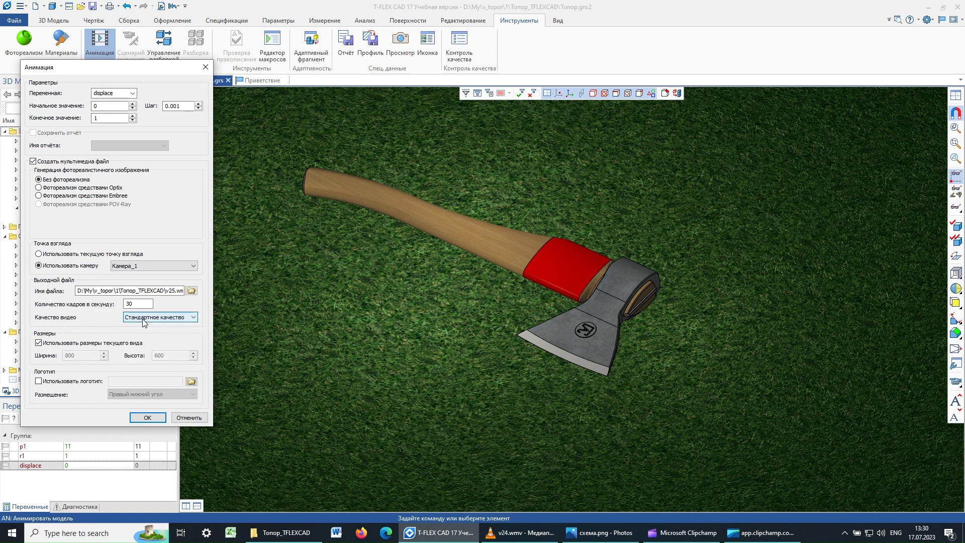
click(53, 345)
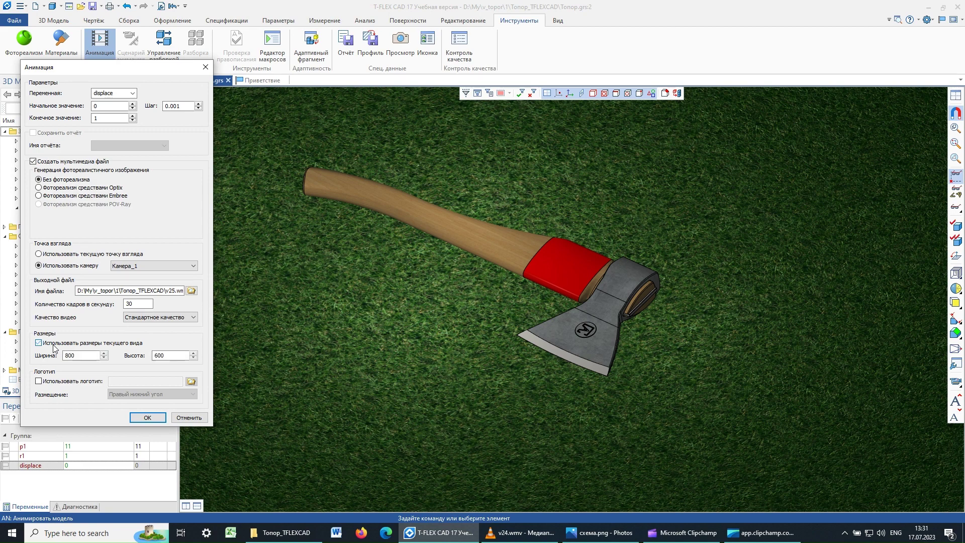
drag(85, 353, 38, 353)
double_click(160, 357)
click(142, 418)
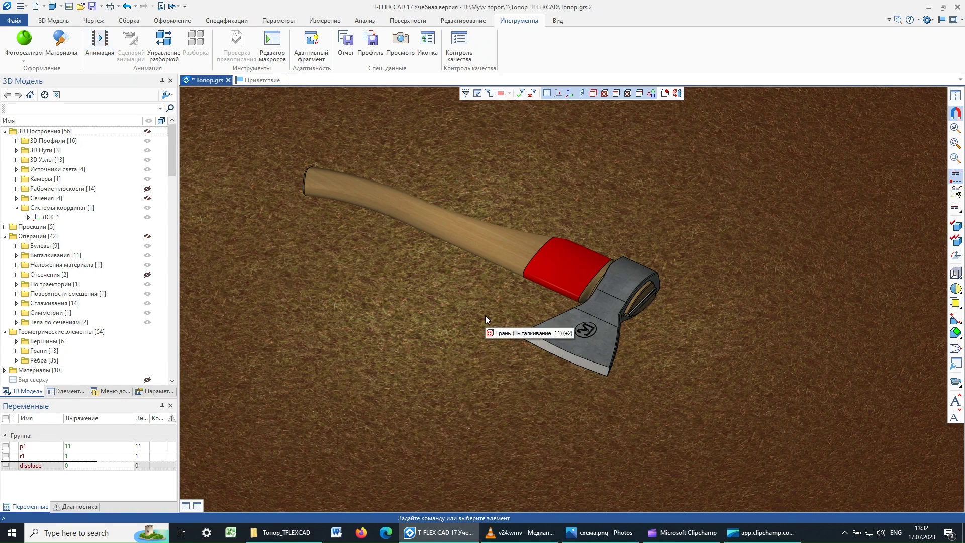
click(290, 537)
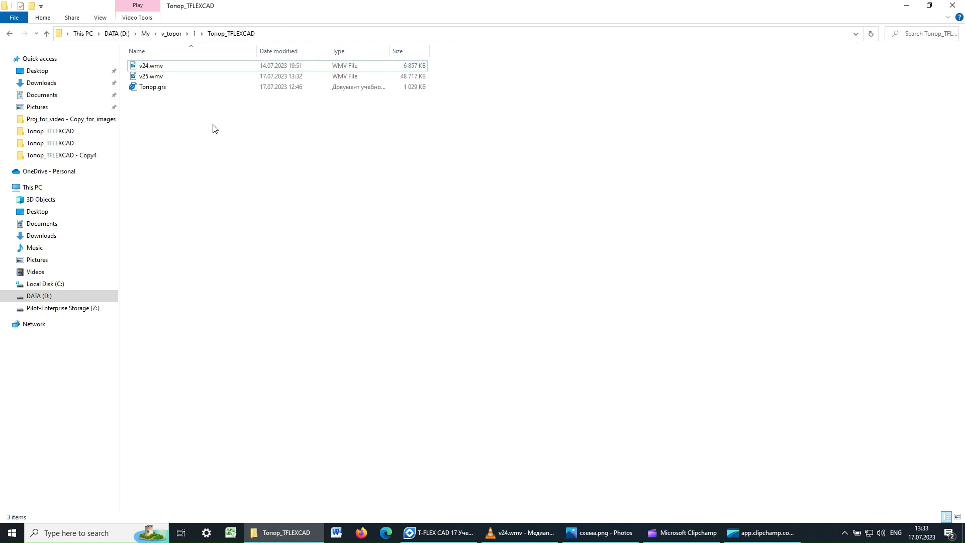
double_click(142, 77)
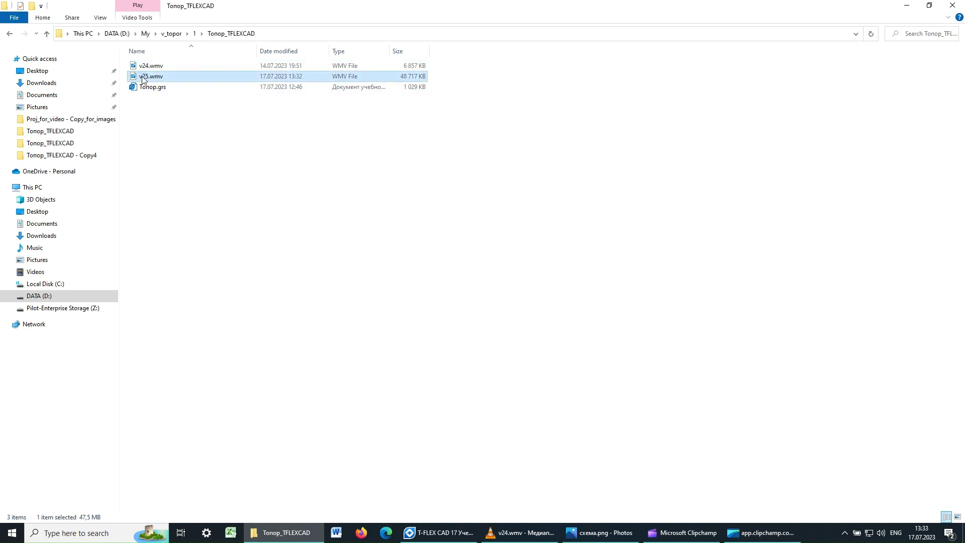
right_click(143, 79)
mouse_move(175, 173)
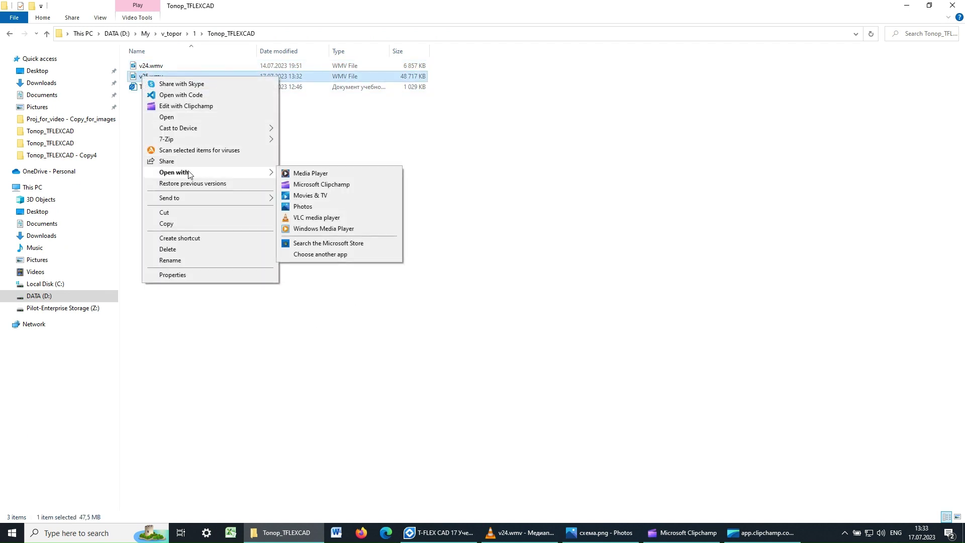
click(332, 221)
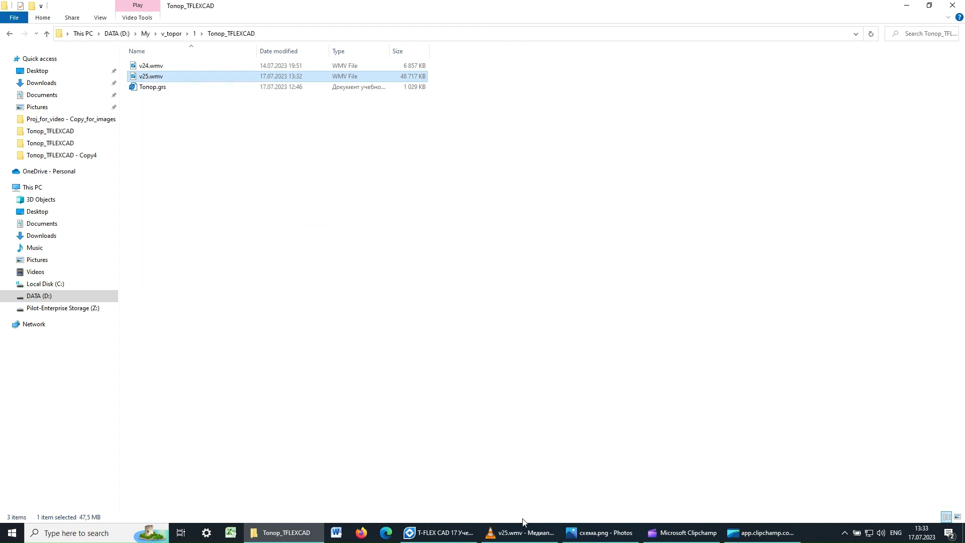
click(517, 540)
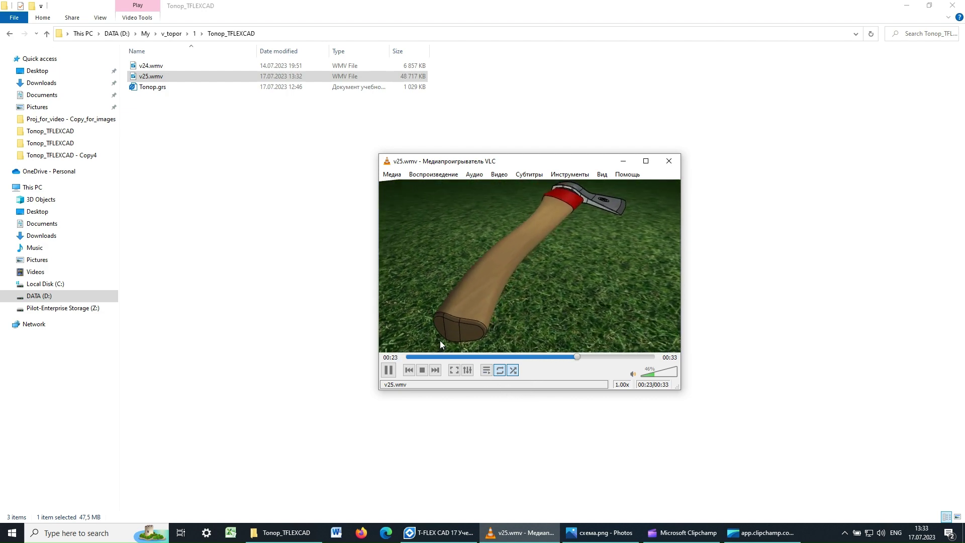
click(389, 371)
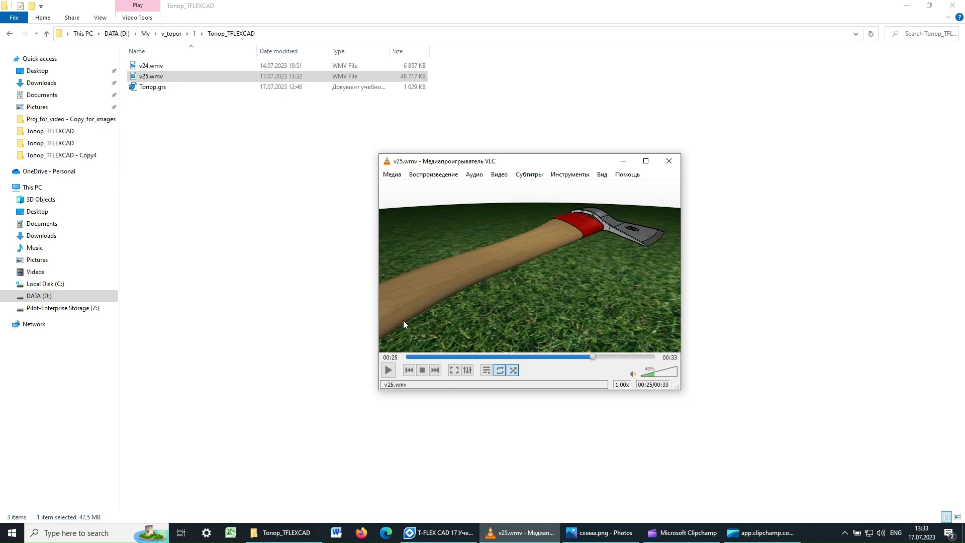
click(388, 371)
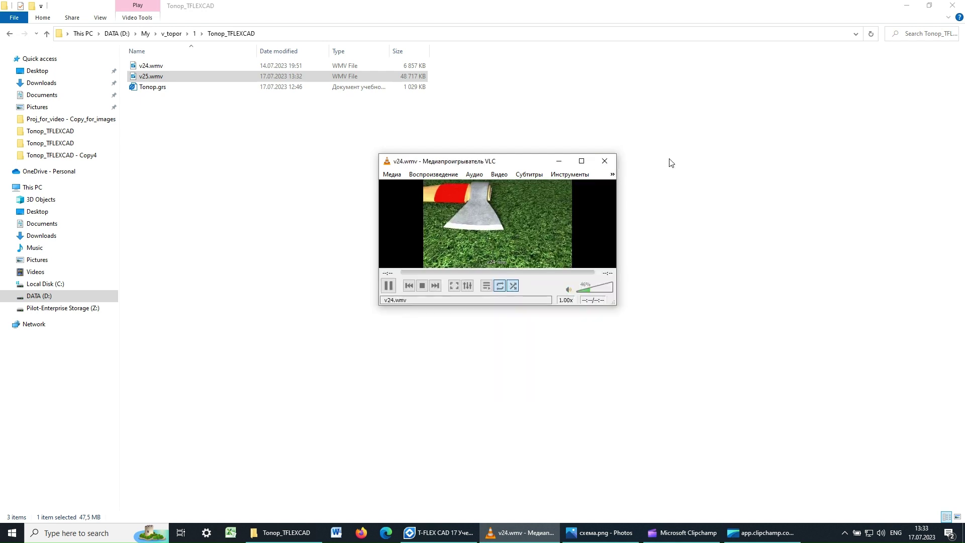
click(603, 163)
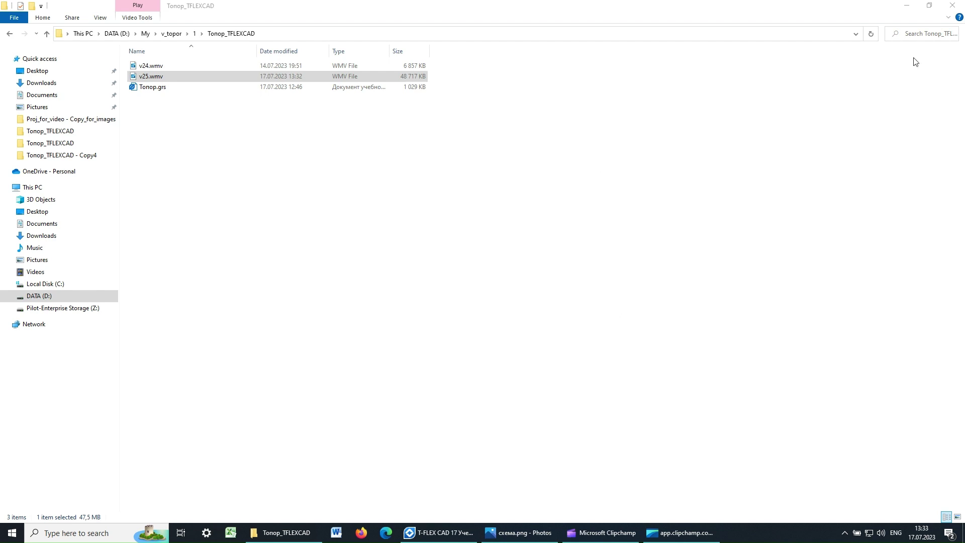
Reopen the axe's animation settings with Optix, 30 tracer iterations, step 0.01, viewed from Камера_1
click(445, 533)
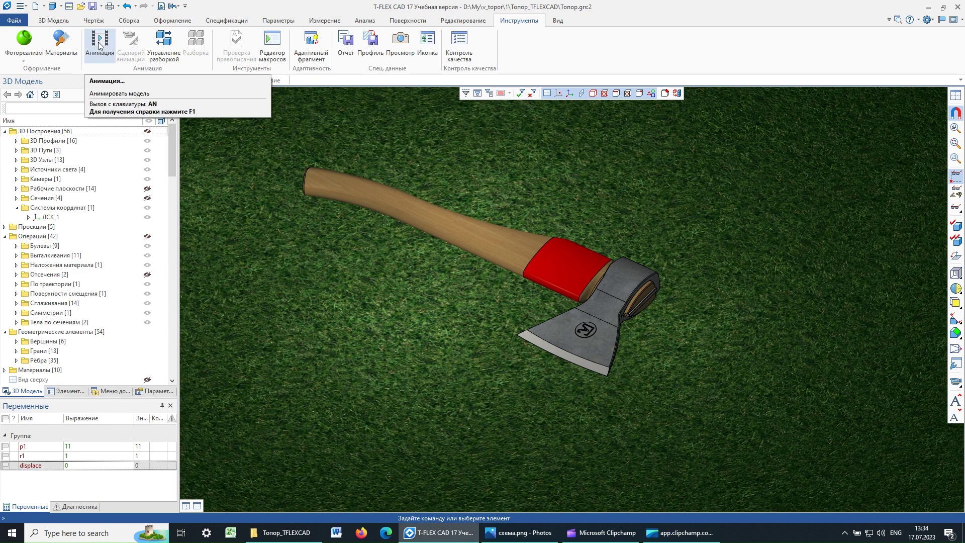
click(98, 42)
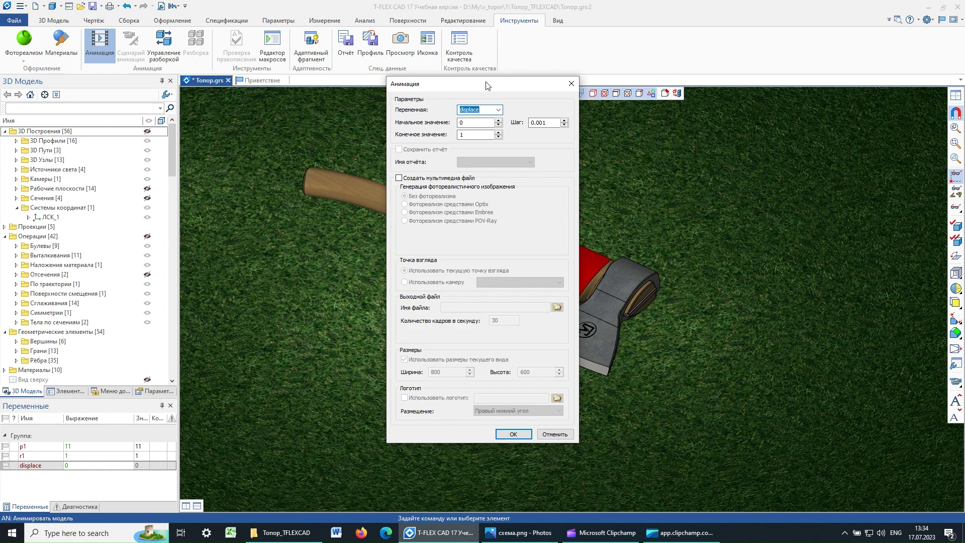
mouse_move(486, 86)
mouse_down()
mouse_move(211, 103)
mouse_move(181, 74)
mouse_up()
text(0.01)
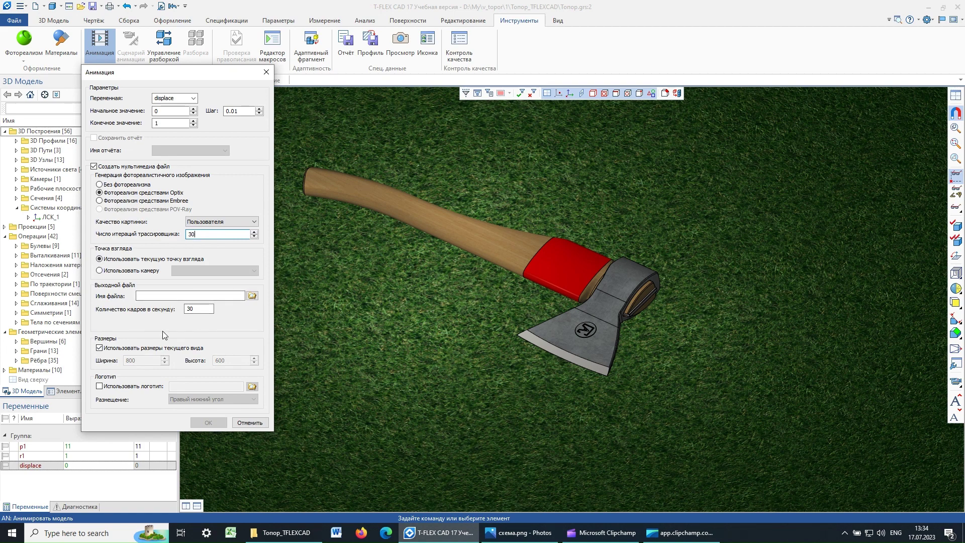
click(118, 273)
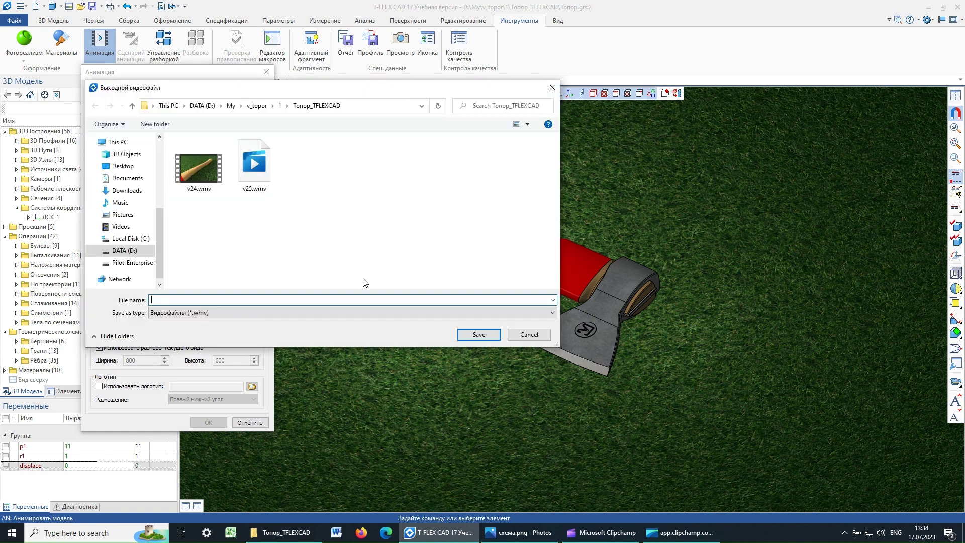
Set the output video file to v26.wmv in the Топор_TFLEXCAD folder
click(250, 169)
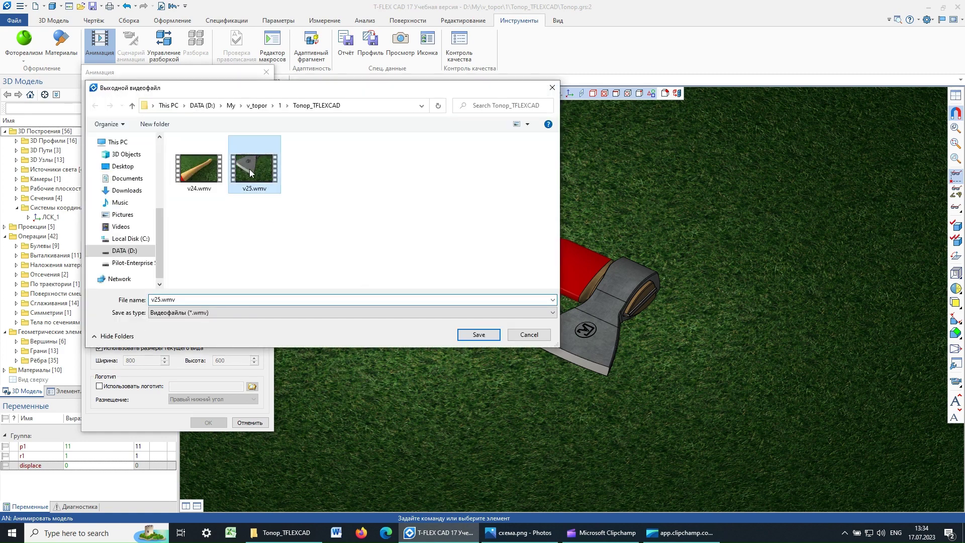
double_click(160, 300)
click(160, 299)
key(BackSpace)
text(6)
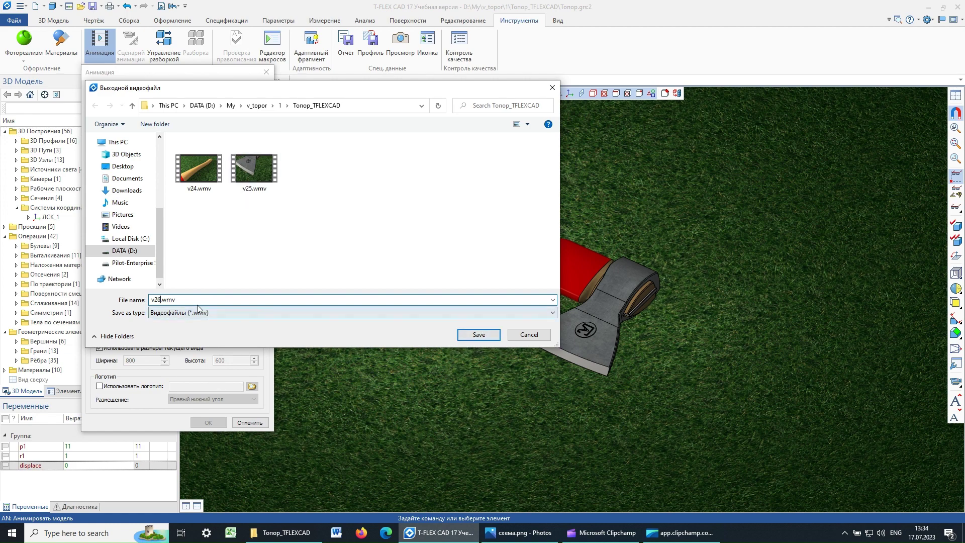
click(485, 335)
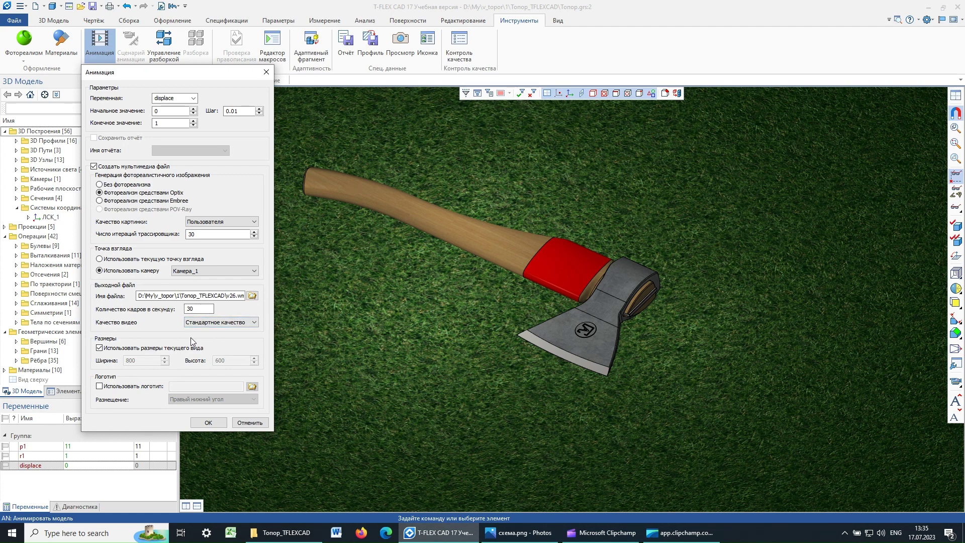
Use a custom video size with width 200 and height 130
click(100, 348)
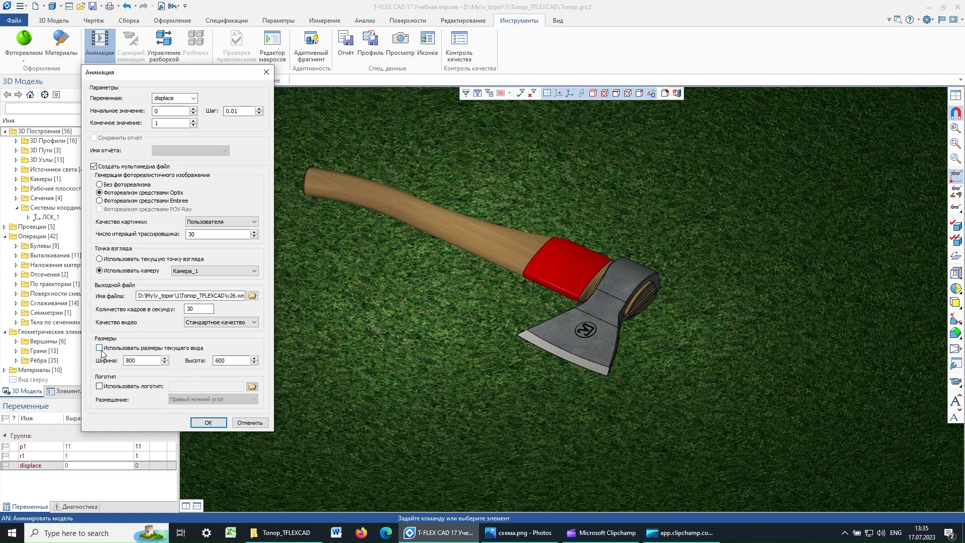
click(137, 361)
drag(138, 362, 99, 361)
text(200)
drag(227, 360, 193, 359)
Record all 101 frames of the displace animation into v26.wmv, pausing and resuming once
click(208, 423)
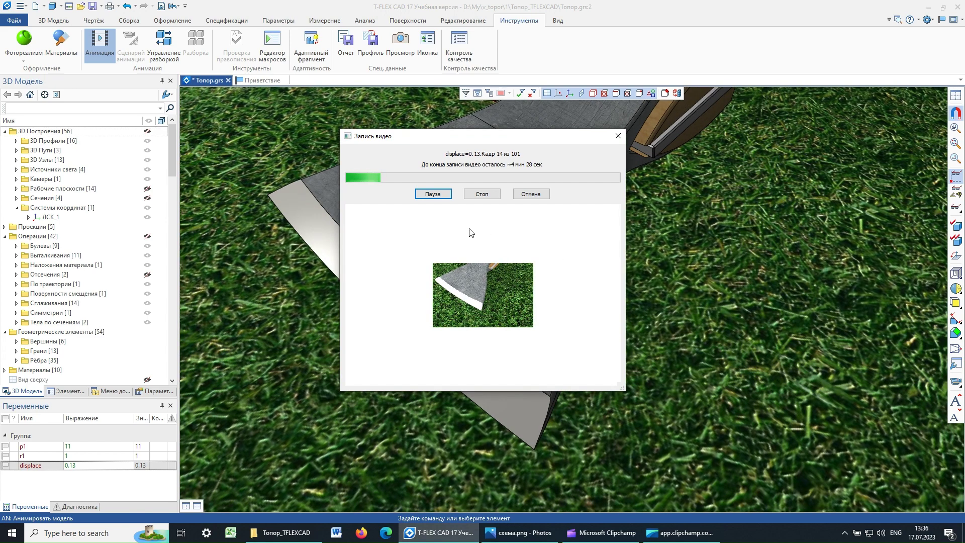
click(428, 199)
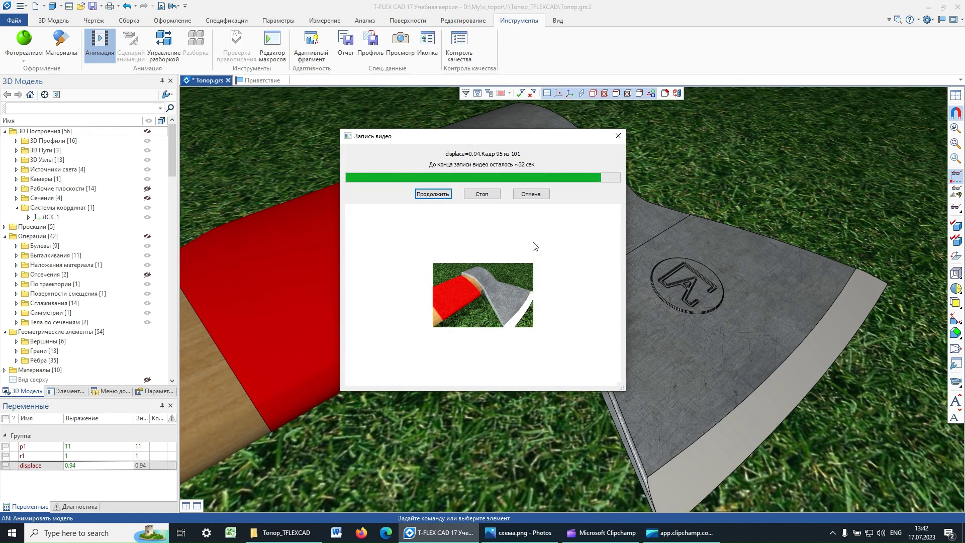
click(435, 195)
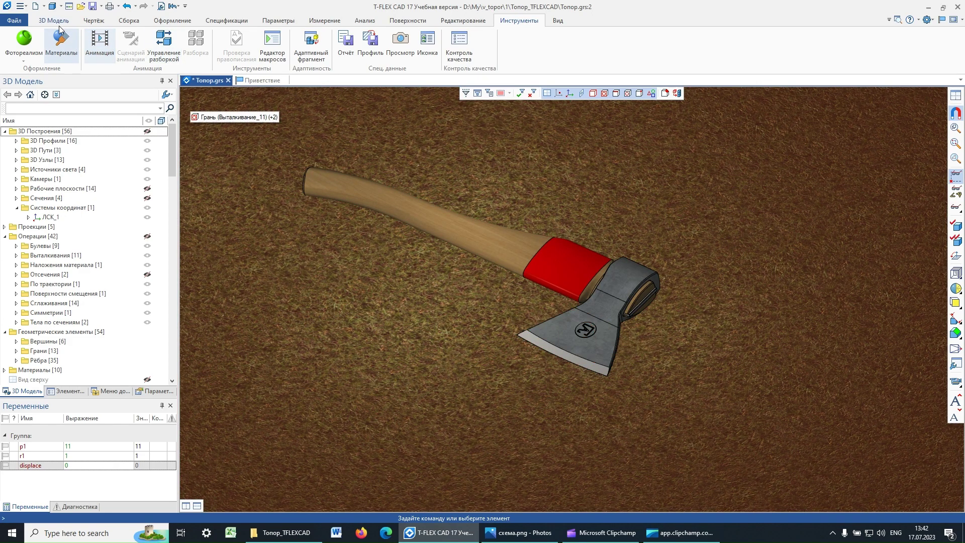
click(56, 21)
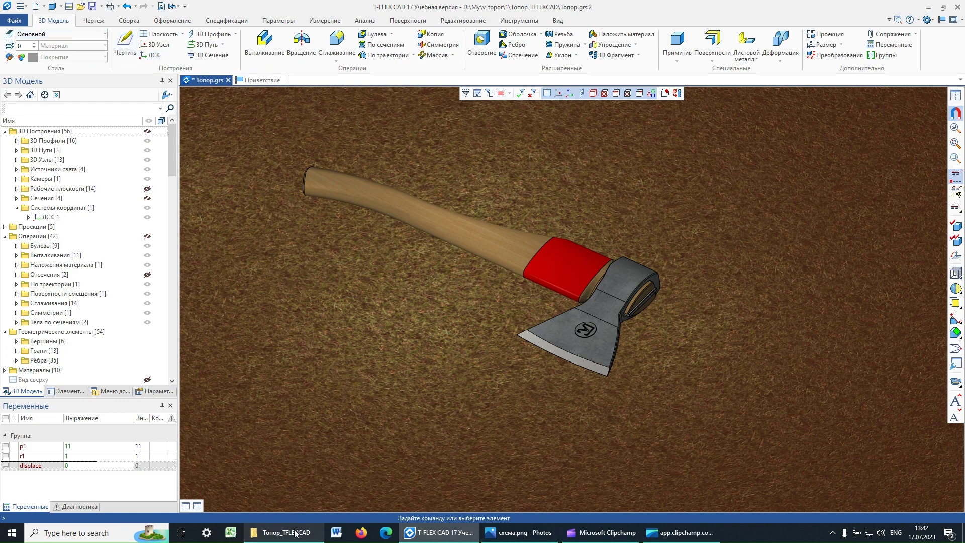
In File Explorer, select the new v26.wmv and bring up its Open with app list
click(295, 533)
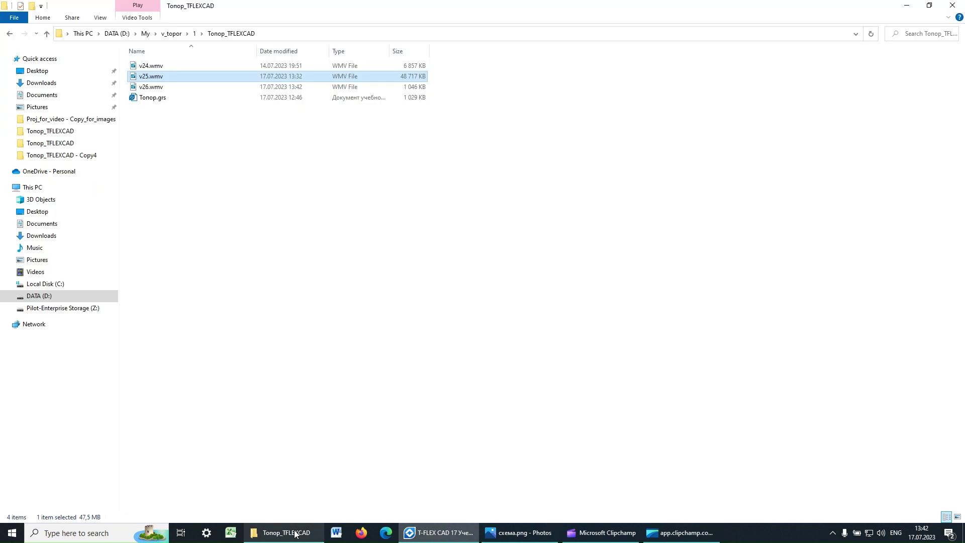
double_click(152, 87)
right_click(152, 86)
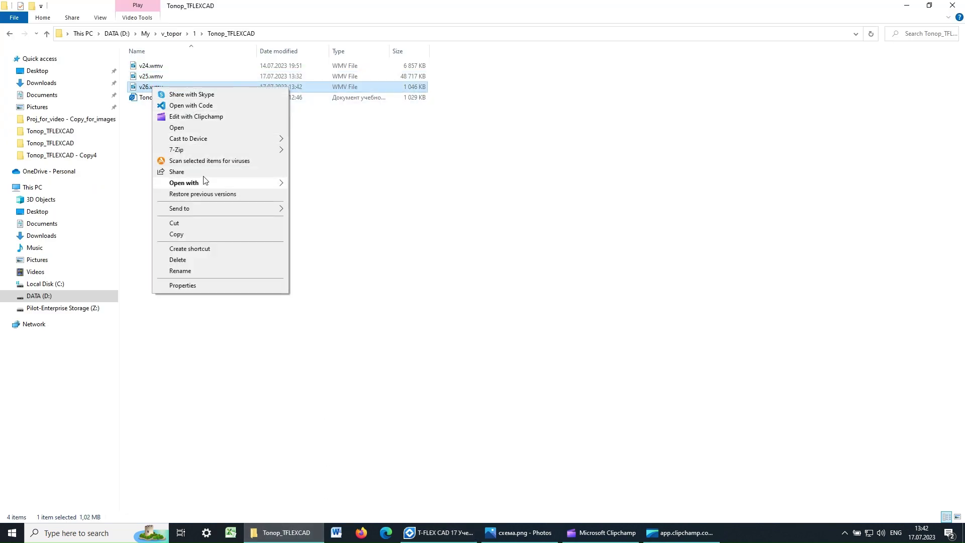
mouse_move(184, 182)
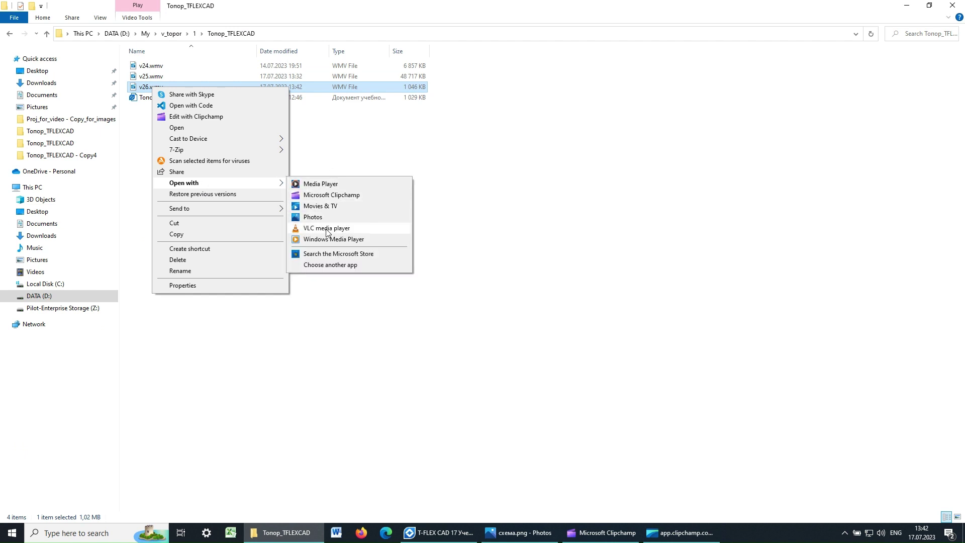
Watch the 3-second v26.wmv axe clip in VLC, then minimize it and return to T-FLEX CAD
click(376, 238)
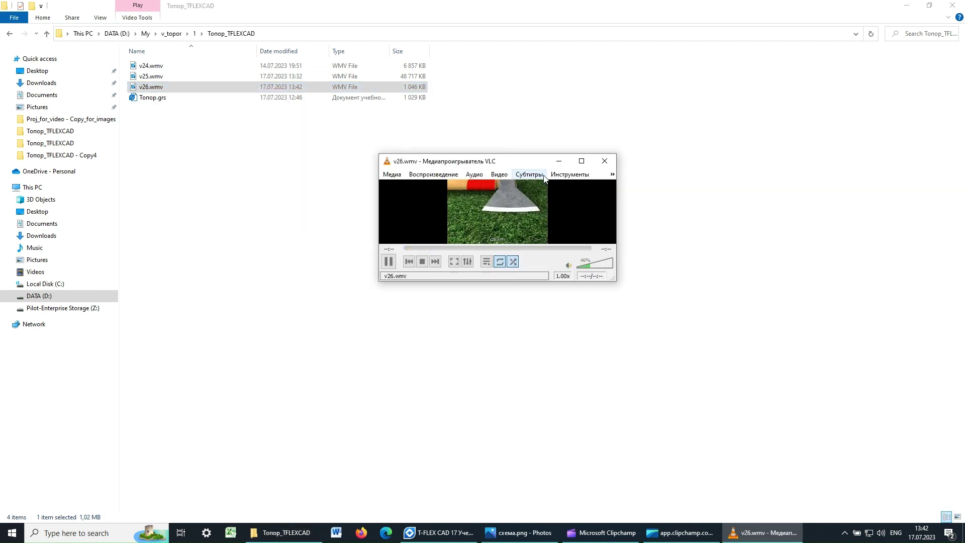
drag(532, 166, 467, 157)
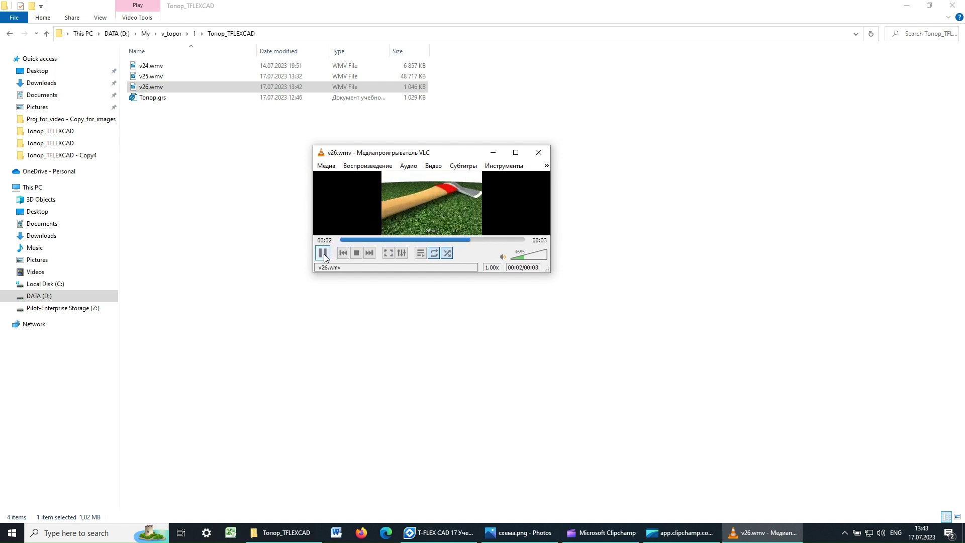
click(494, 152)
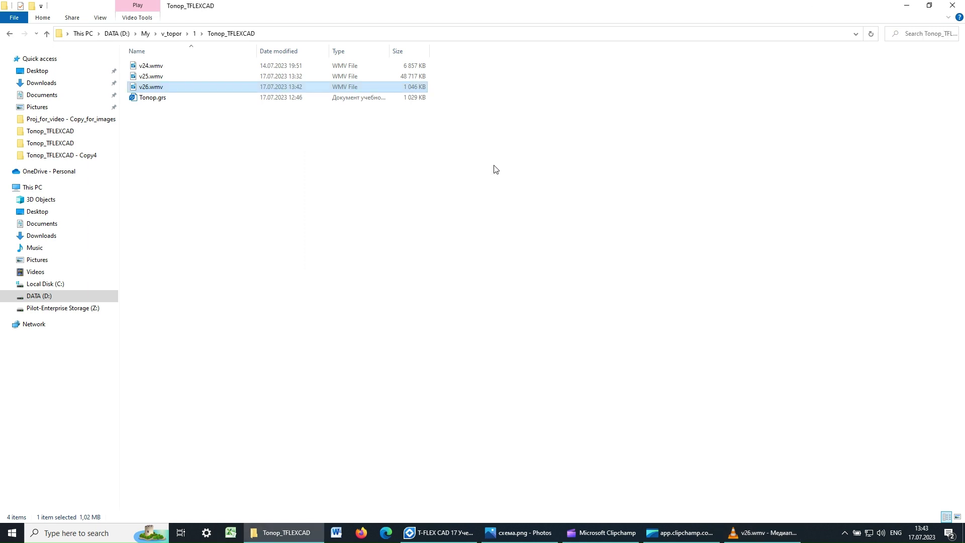
click(447, 533)
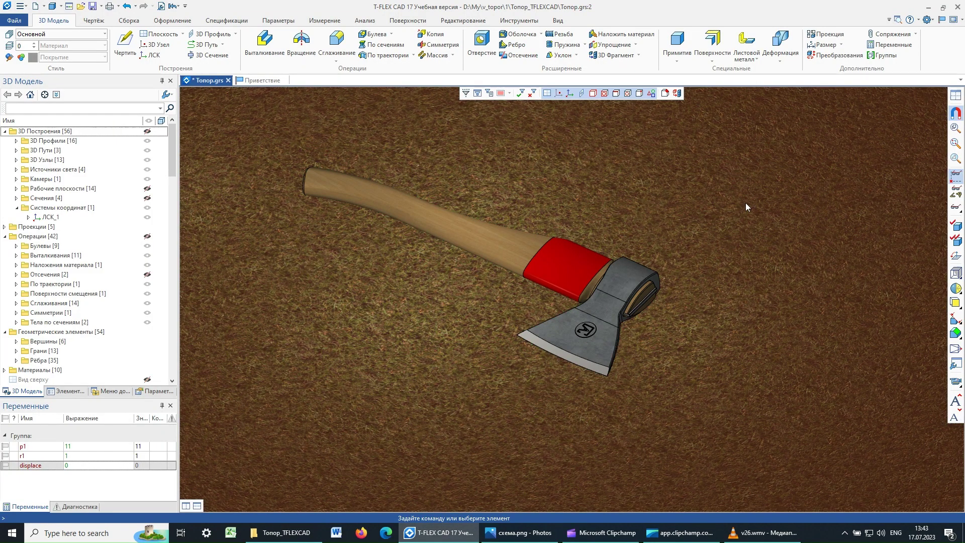